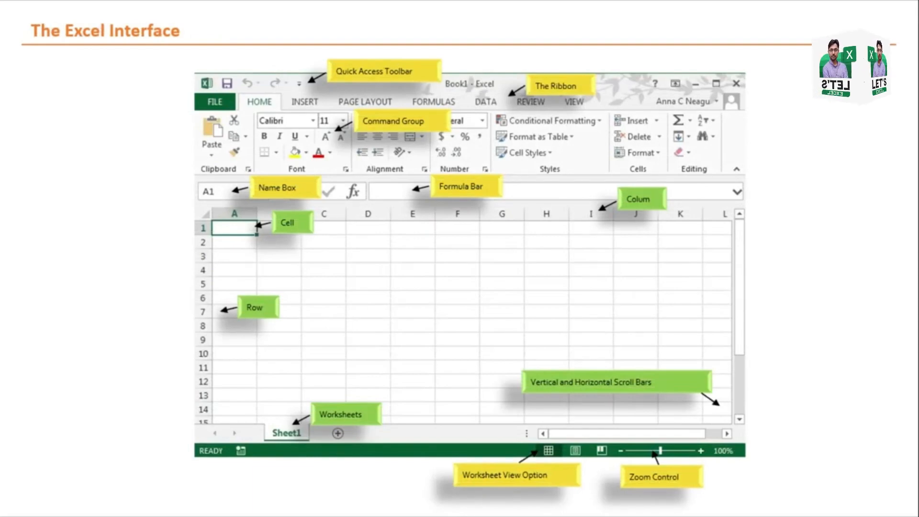
# Step: Switch from the slide show to the blank Book1 workbook in Excel
pyautogui.hotkey('alt', 'Tab')
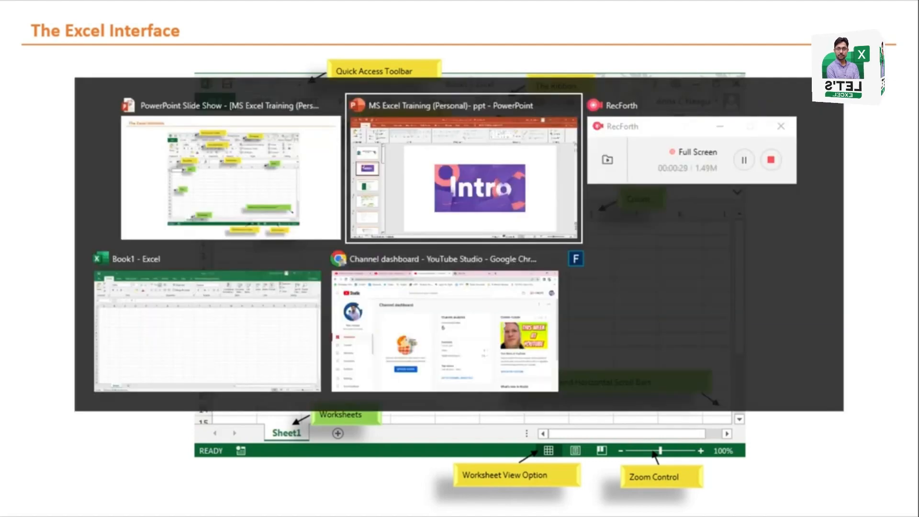
pyautogui.press('Tab')
pyautogui.press('Tab')
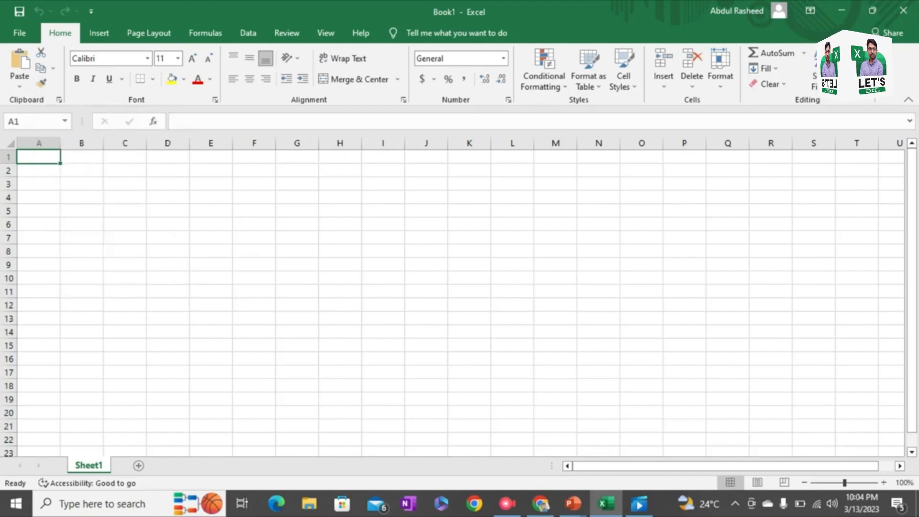
# Step: Enter the shortcut note "Ctrl + V = Paste" in cell B2
pyautogui.click(81, 170)
pyautogui.write('Ct')
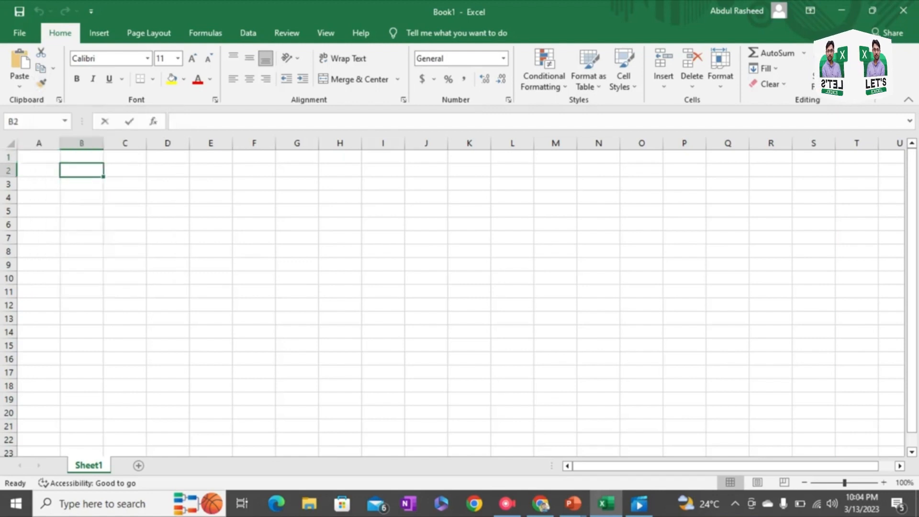
pyautogui.write('rl')
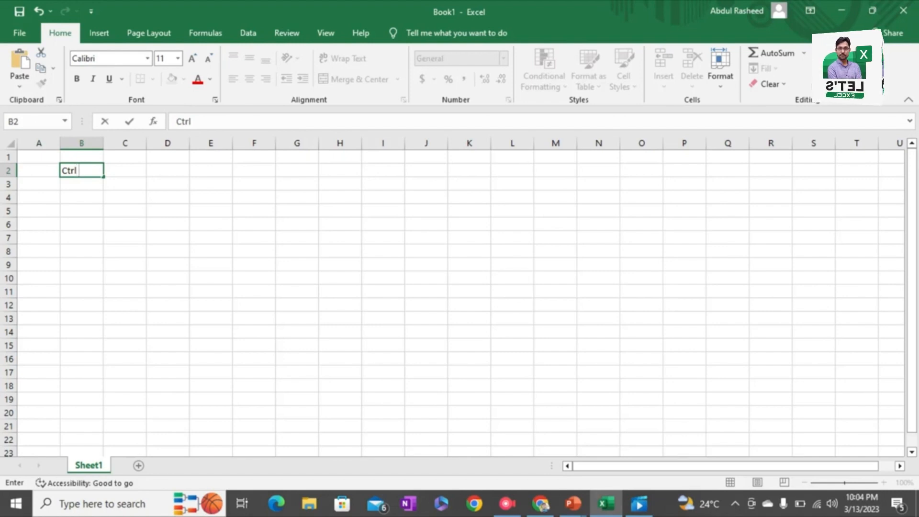
pyautogui.write(' +')
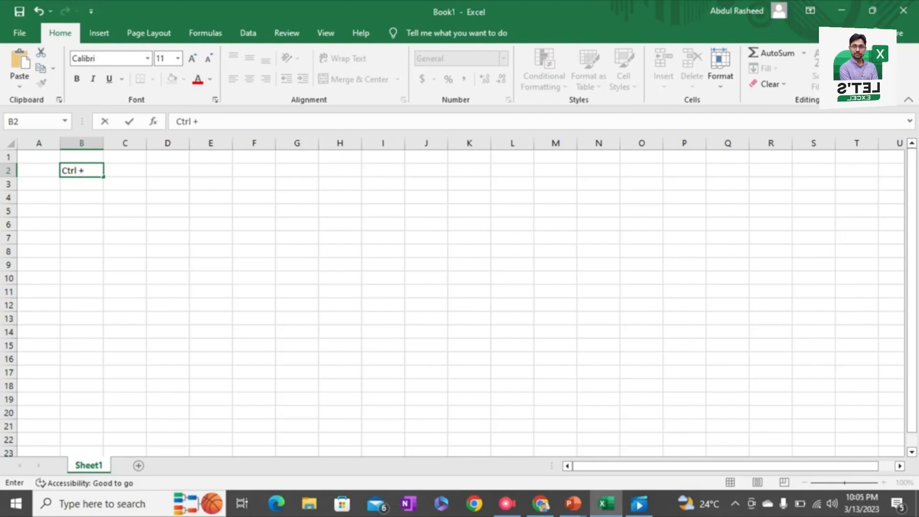
pyautogui.write(' V')
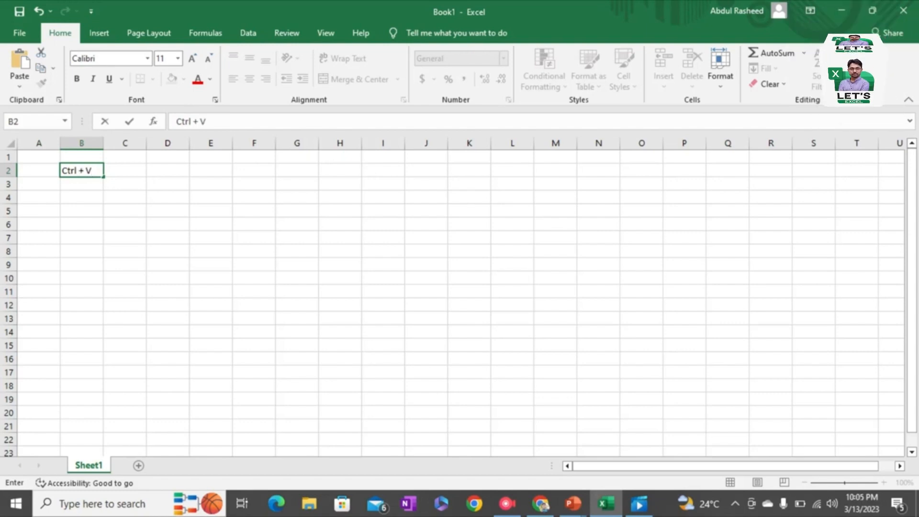
pyautogui.write(' = Paste')
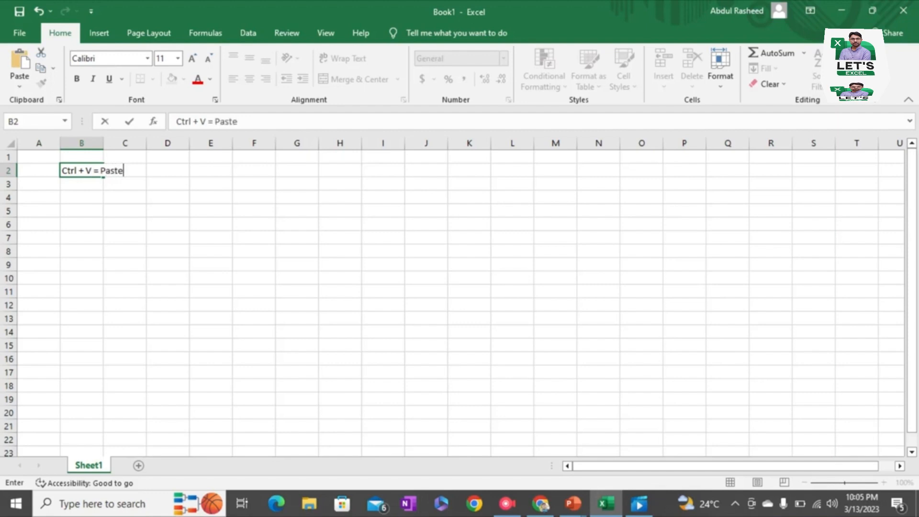
pyautogui.press('Return')
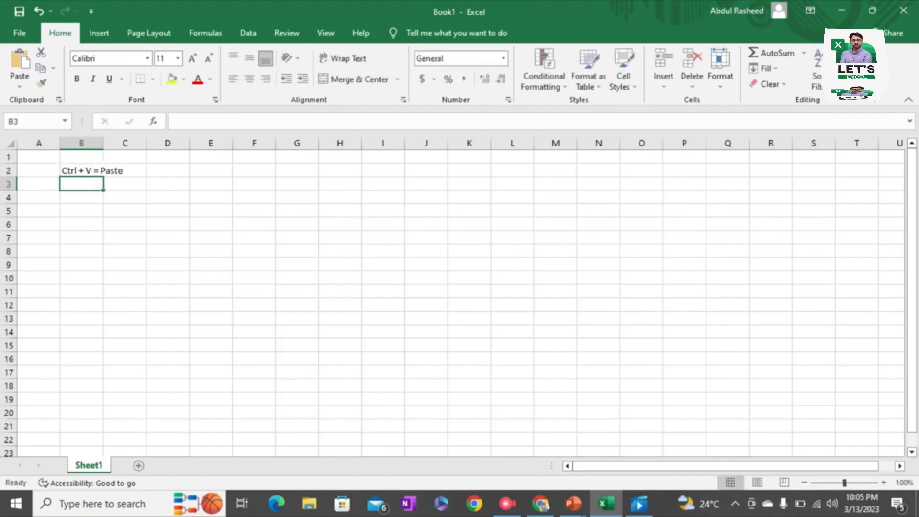
# Step: Enter the shortcut note "Ctrl C = Copy" in cell B3
pyautogui.write('Ctrl + V = Paste')
pyautogui.write('rl')
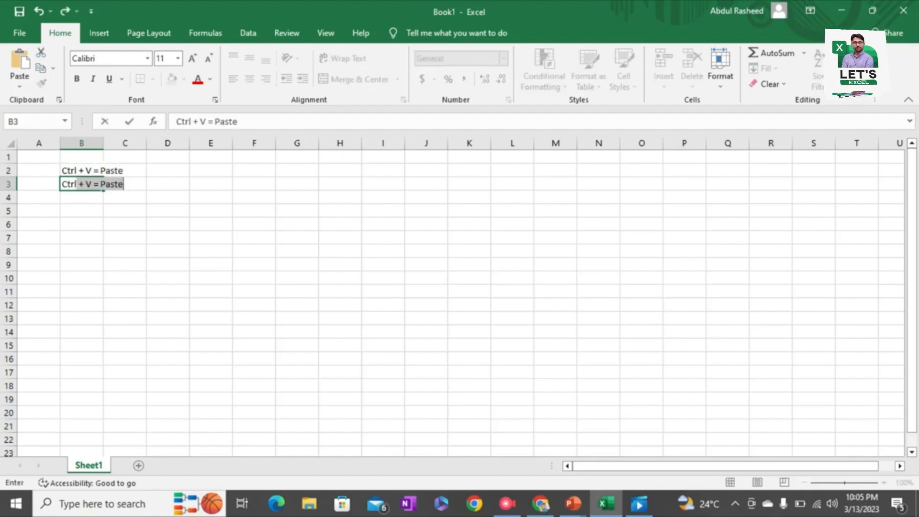
pyautogui.write(' + V =')
pyautogui.press('BackSpace')
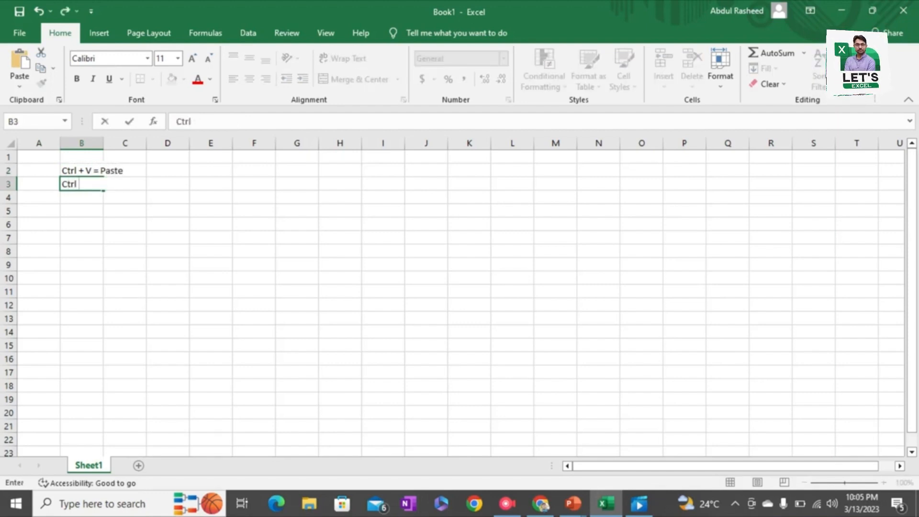
pyautogui.write('C')
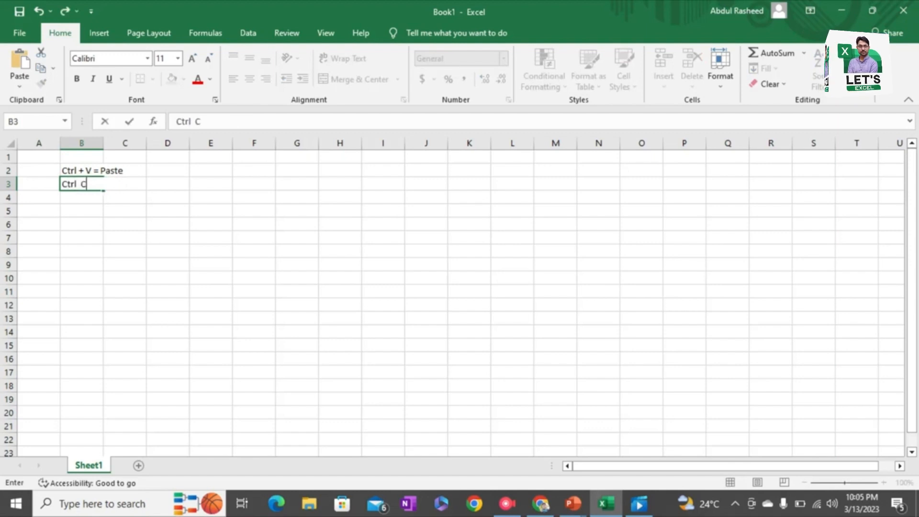
pyautogui.write(' =')
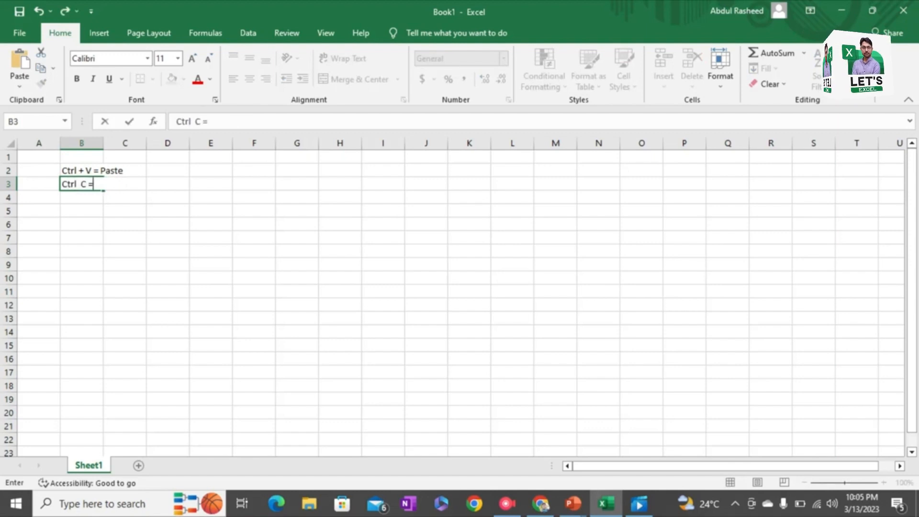
pyautogui.write(' Copy')
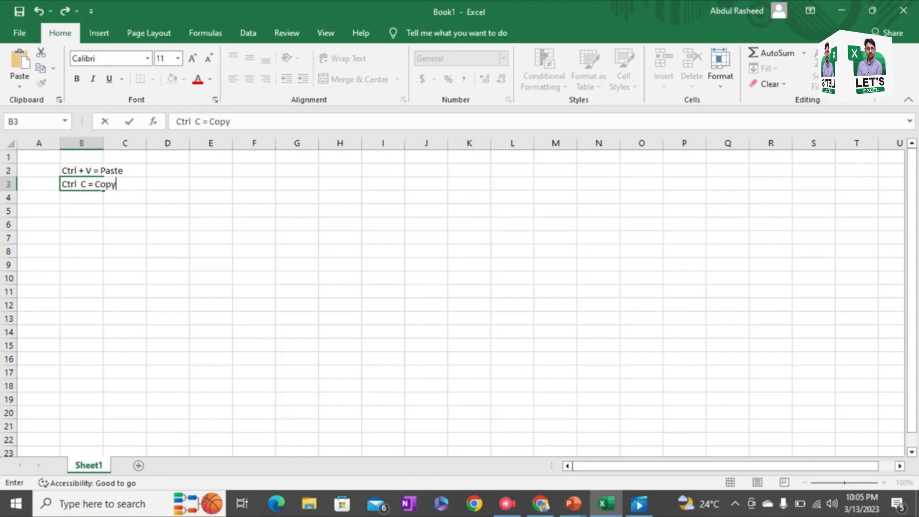
pyautogui.press('Return')
# Step: Enter the shortcut note "Ctrl + X = Cut" in cell B4
pyautogui.write('Ctrl +')
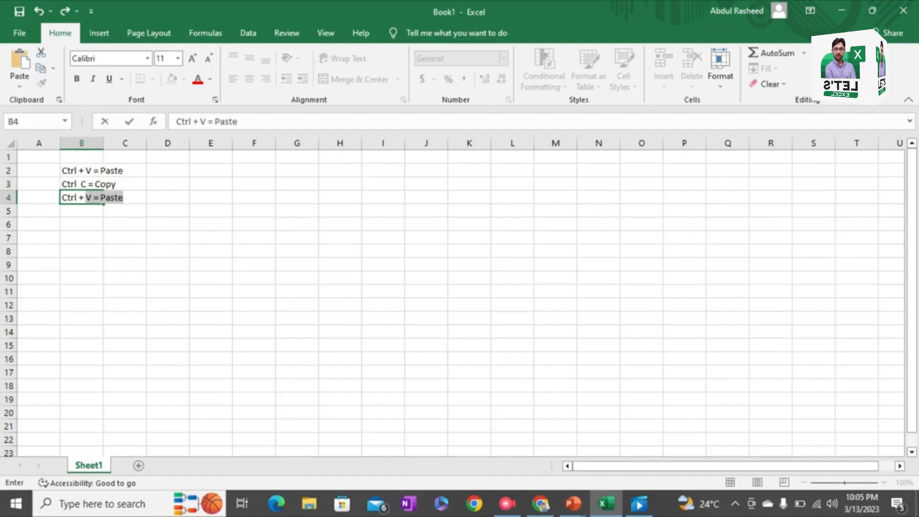
pyautogui.write(' X =')
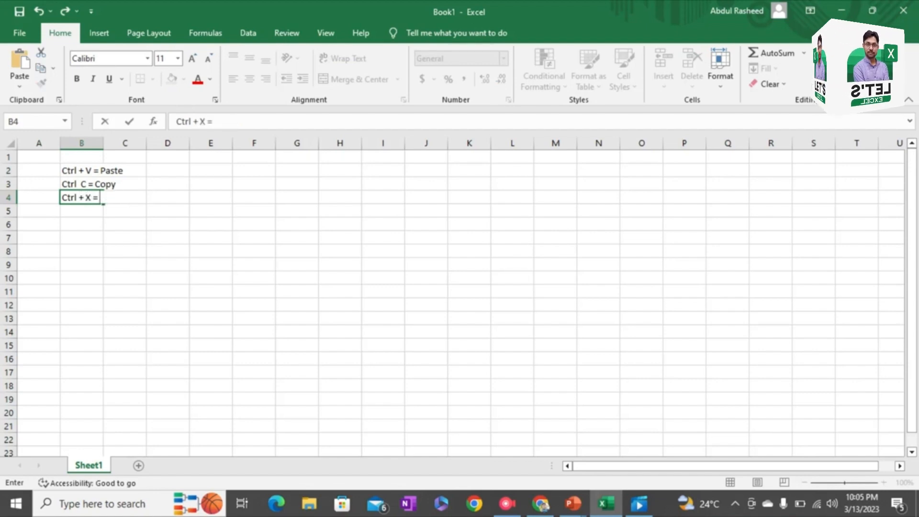
pyautogui.write(' Cut')
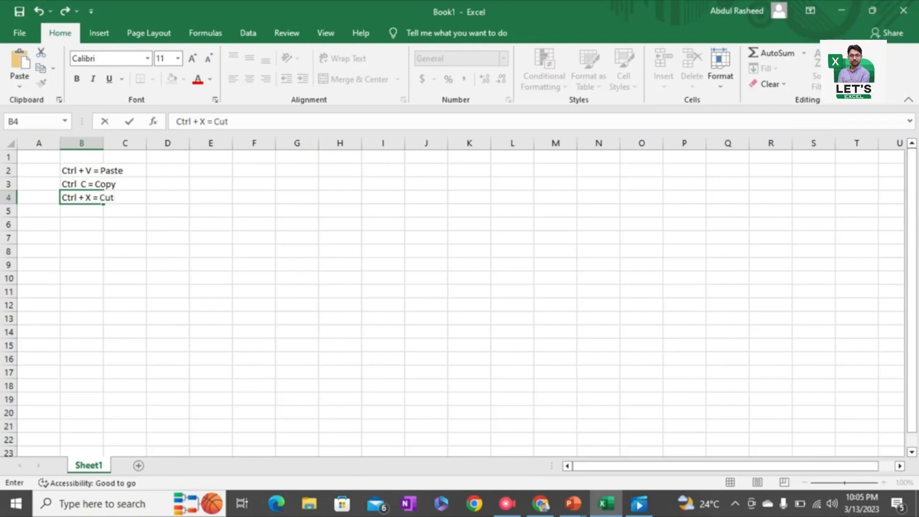
pyautogui.press('Return')
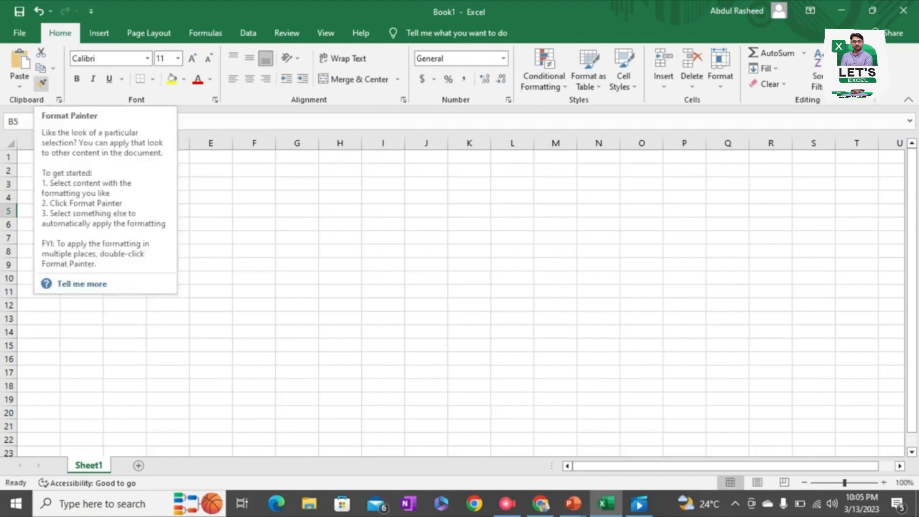
# Step: Give cell B4 red text and a blue fill, and fit column B's width to its contents
pyautogui.click(211, 184)
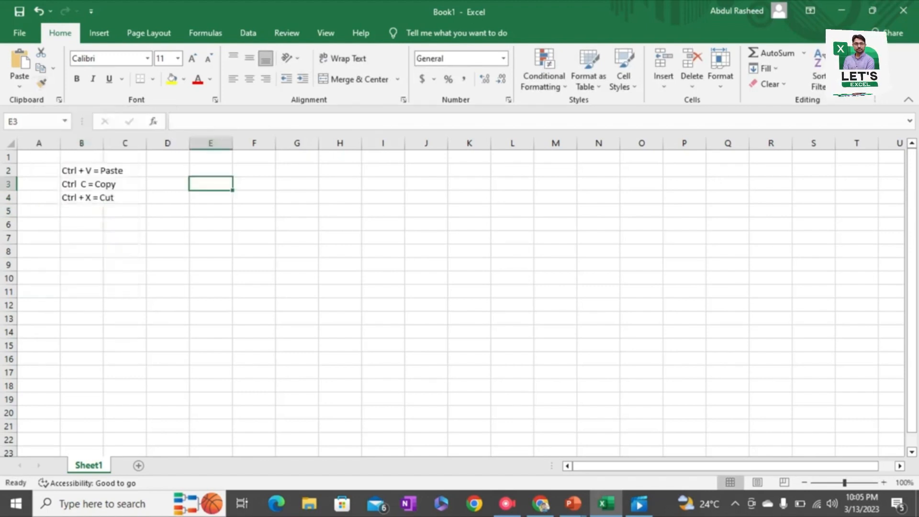
pyautogui.click(102, 197)
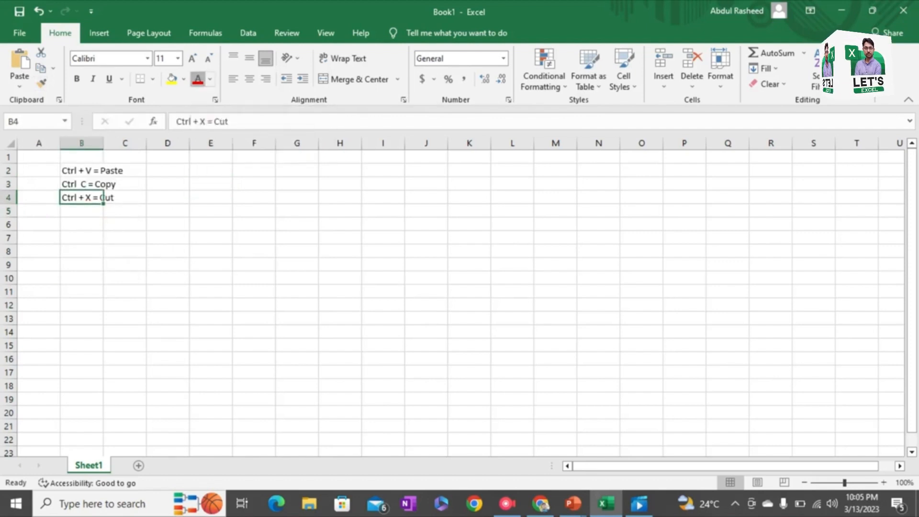
pyautogui.click(198, 79)
pyautogui.click(184, 79)
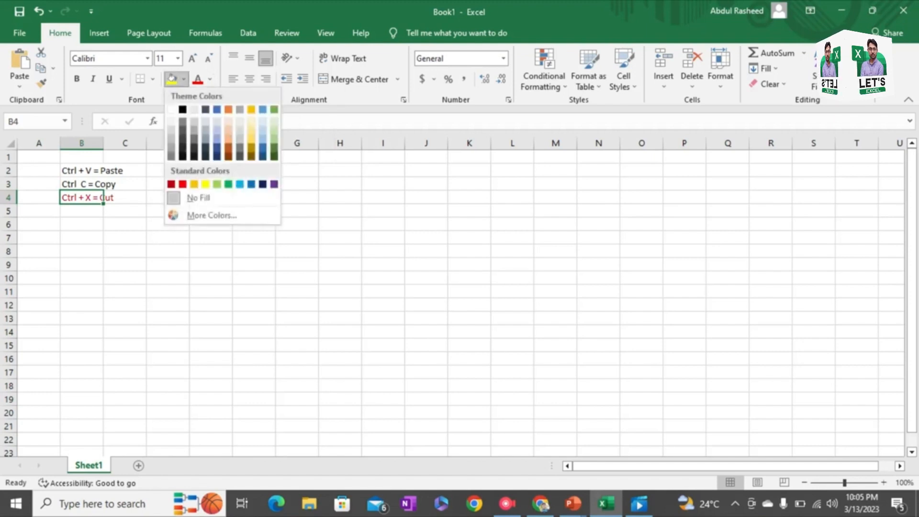
pyautogui.click(216, 110)
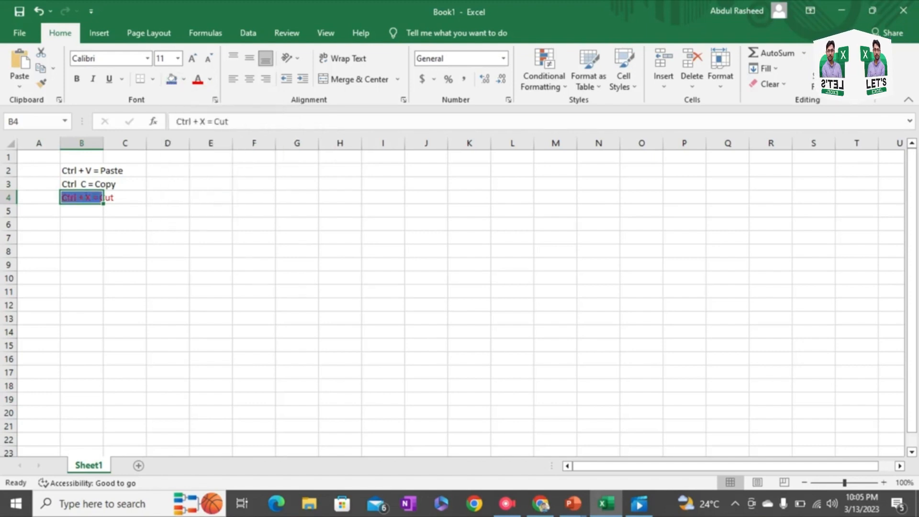
pyautogui.doubleClick(103, 143)
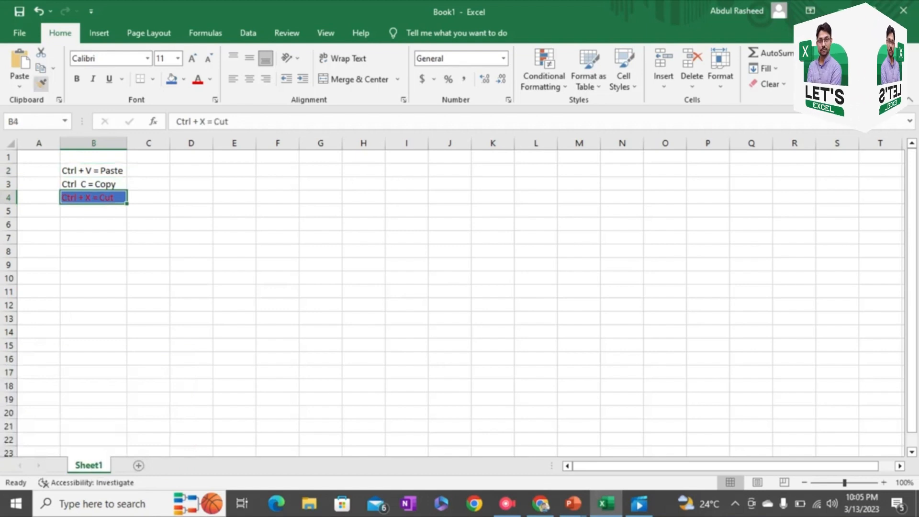
# Step: Try copying the formatting of cell B4 onto B2 with Format Painter, and undo it
pyautogui.click(41, 83)
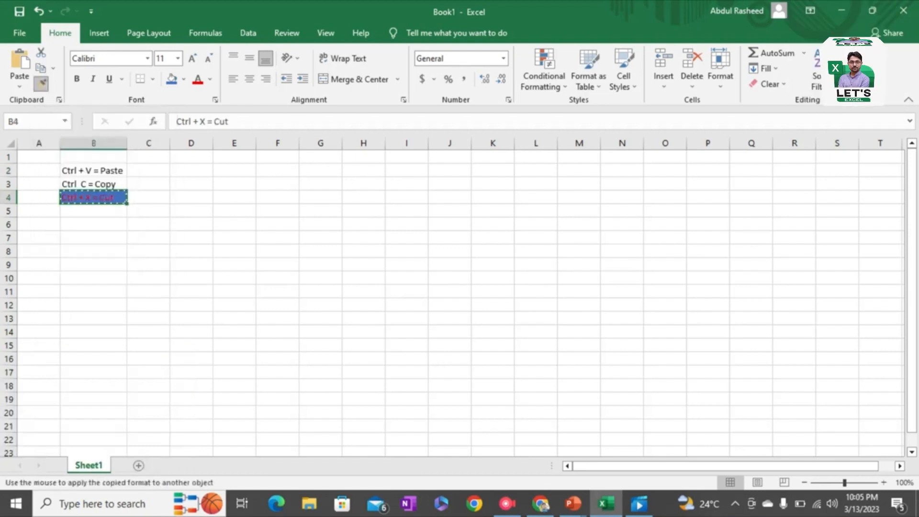
pyautogui.click(93, 171)
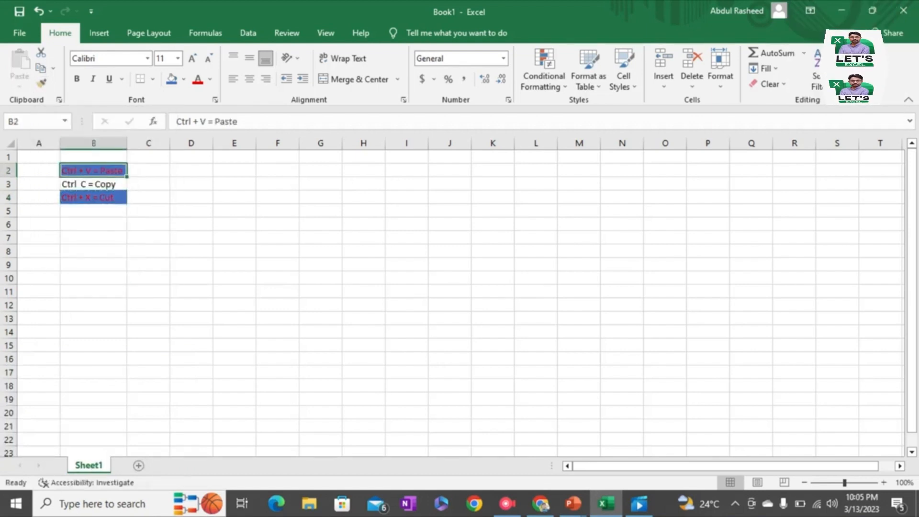
pyautogui.hotkey('ctrl', 'z')
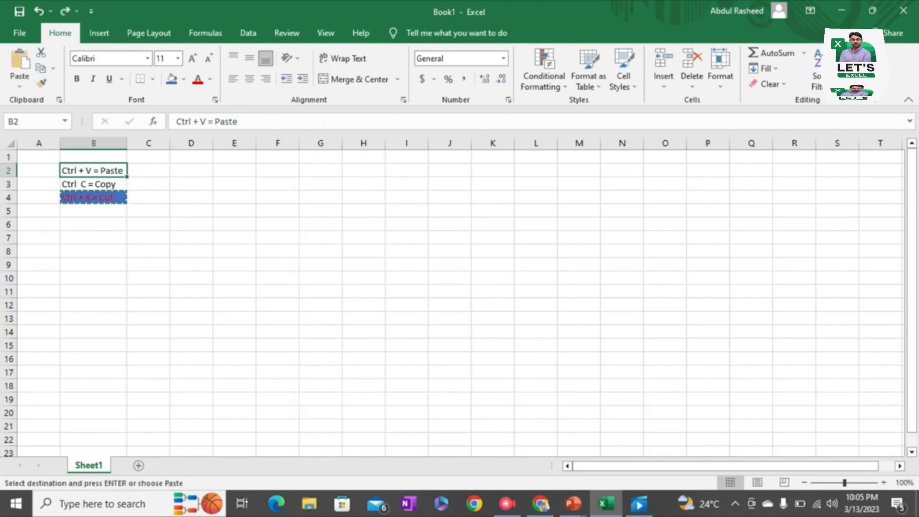
# Step: Apply the red text and blue fill of cell B4 to cell B2 with Format Painter
pyautogui.click(94, 197)
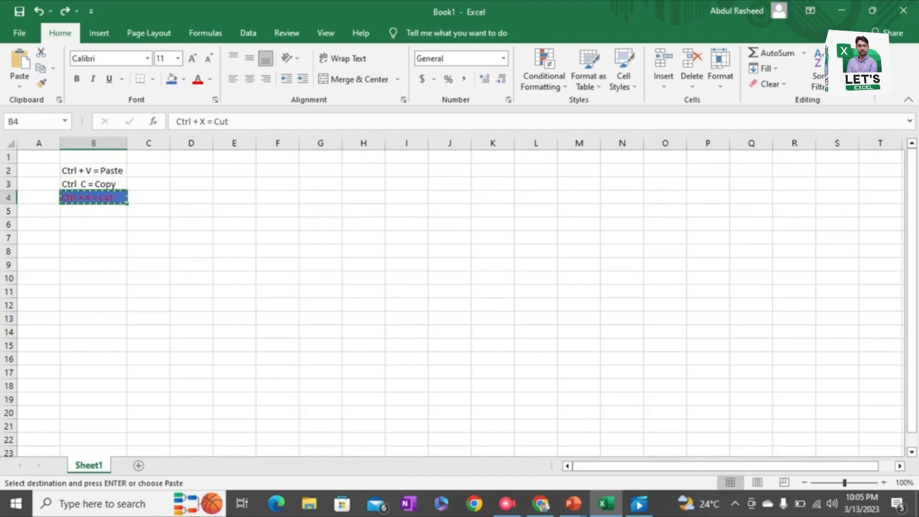
pyautogui.click(94, 171)
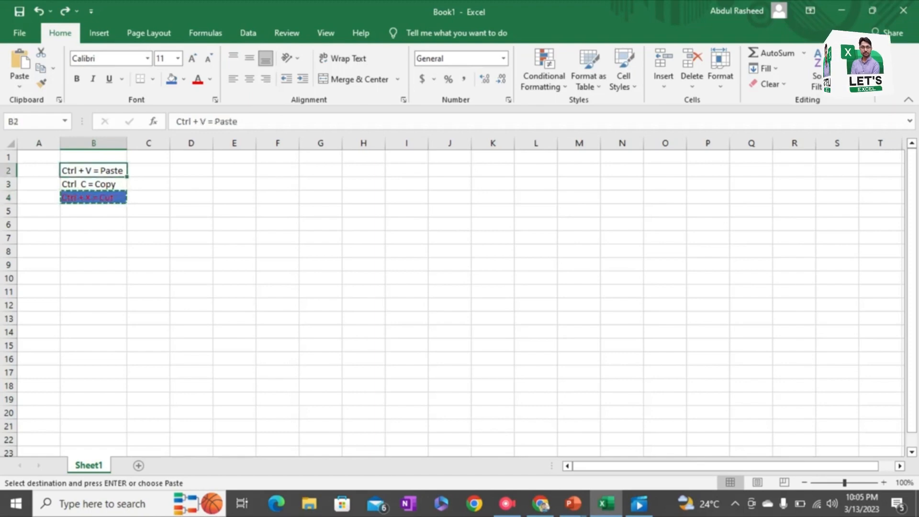
pyautogui.click(93, 197)
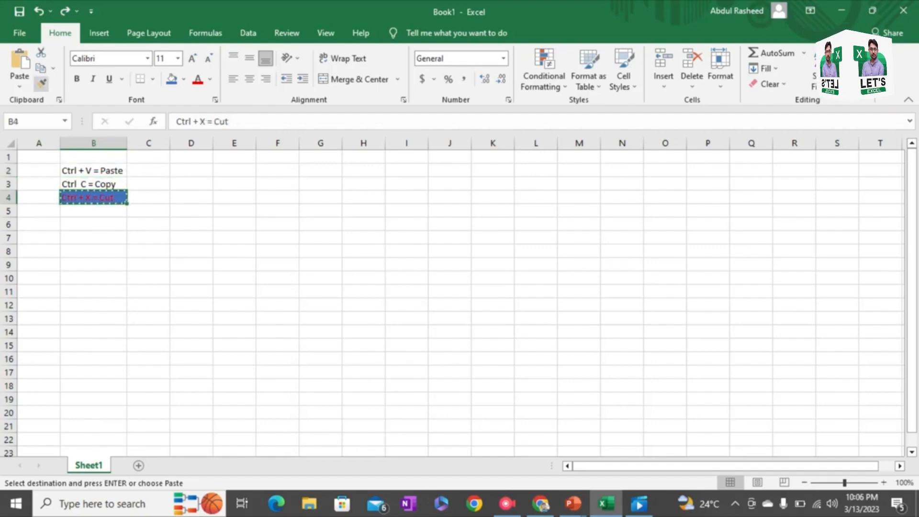
pyautogui.click(41, 84)
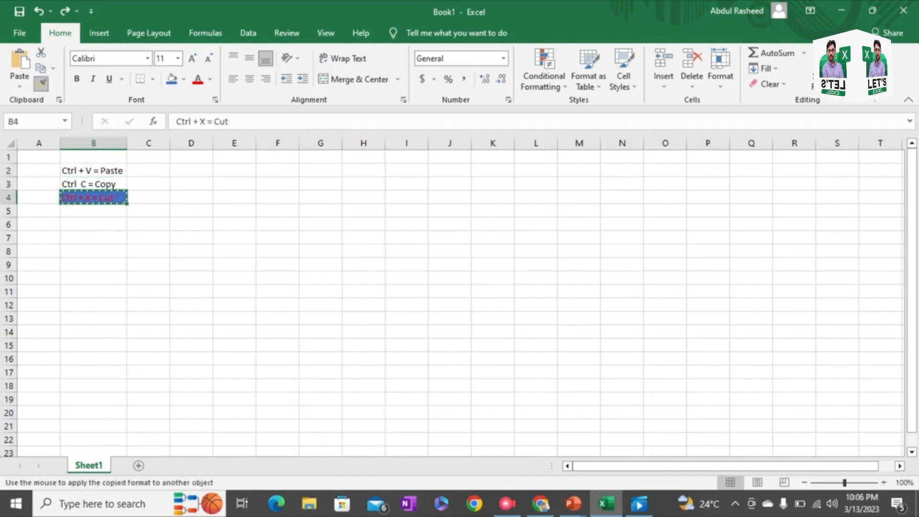
pyautogui.click(93, 171)
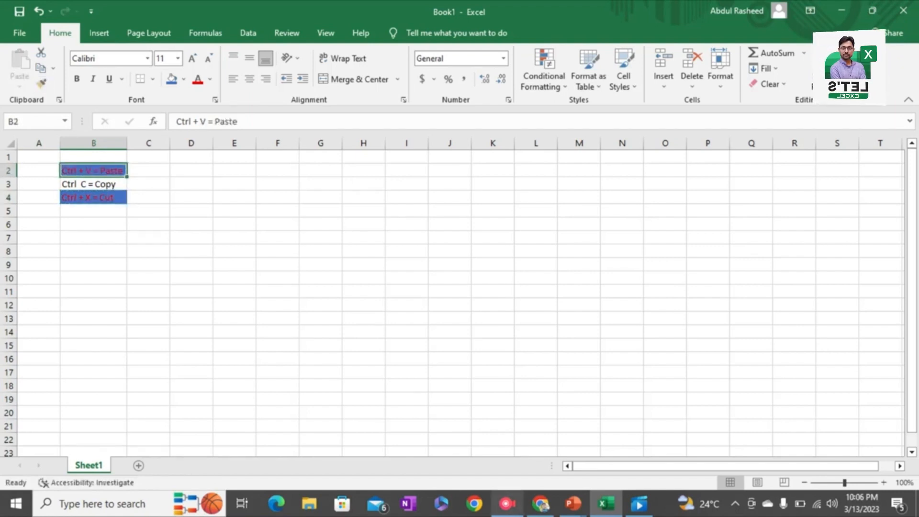
pyautogui.moveTo(506, 503)
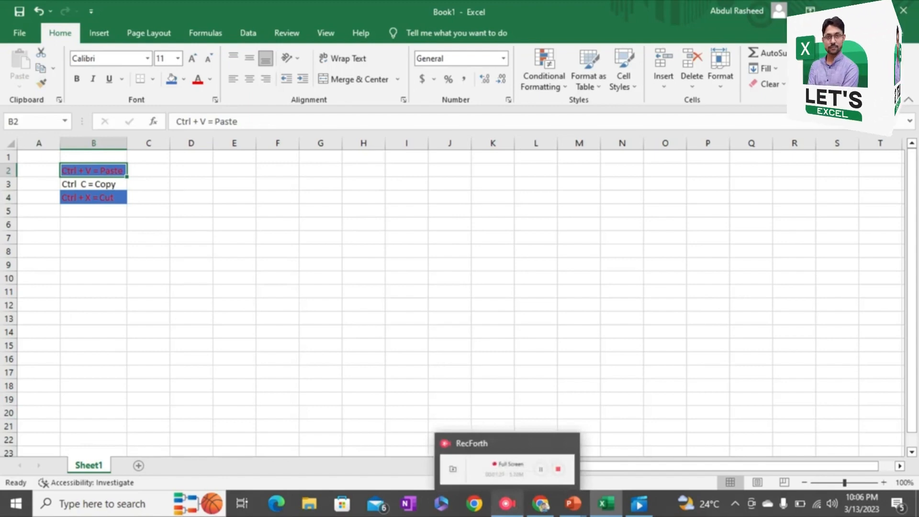
pyautogui.click(506, 466)
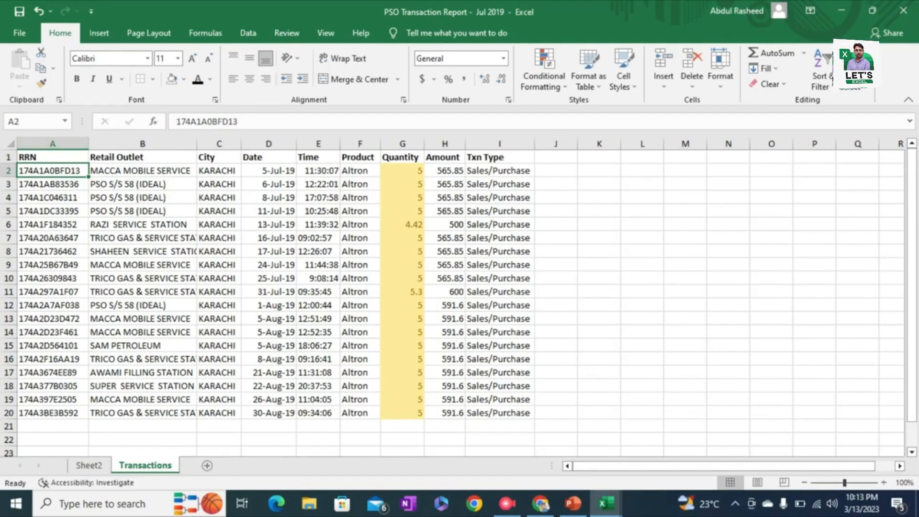
# Step: Select the whole transactions table, from the RRN header in A1 through I20
pyautogui.click(53, 157)
pyautogui.hotkey('ctrl', 'shift', 'Right')
pyautogui.hotkey('ctrl', 'shift', 'Down')
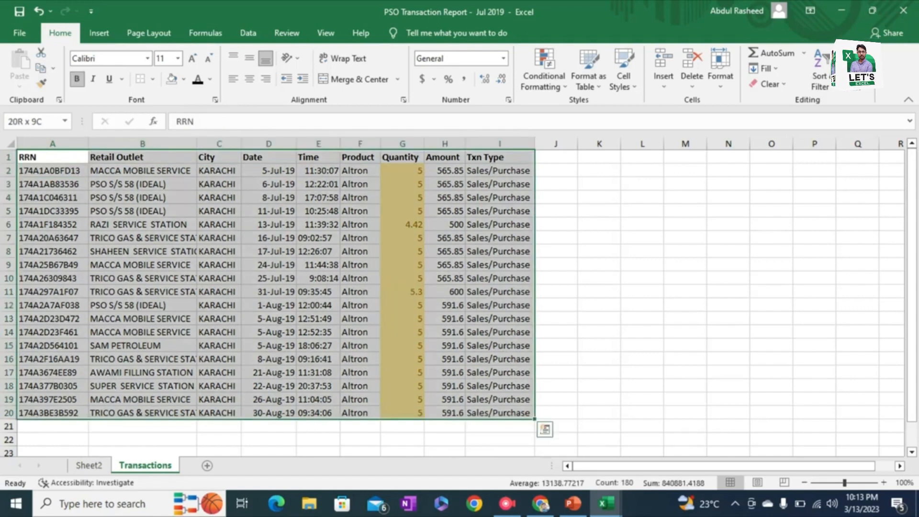
# Step: Try moving the RRN column, A1:A20, to K1 with cut and paste, and undo the move
pyautogui.click(53, 157)
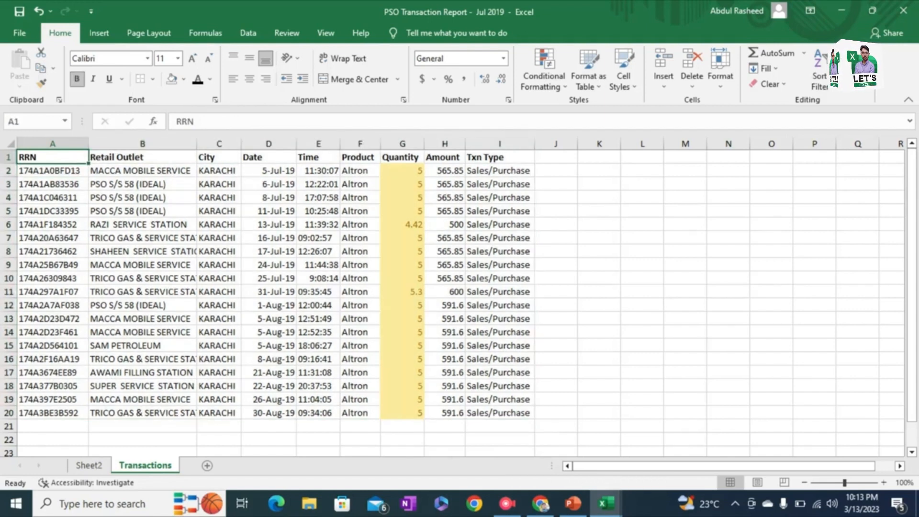
pyautogui.hotkey('ctrl', 'shift', 'Down')
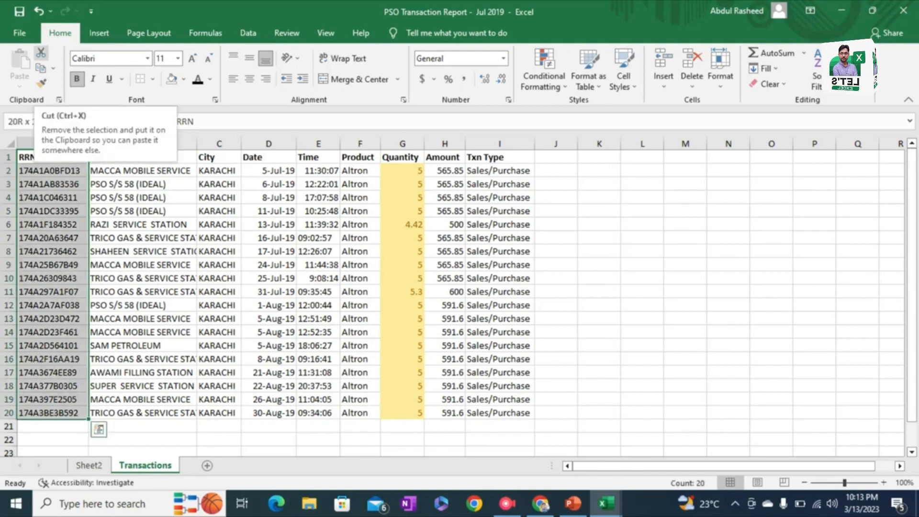
pyautogui.click(41, 52)
pyautogui.click(219, 157)
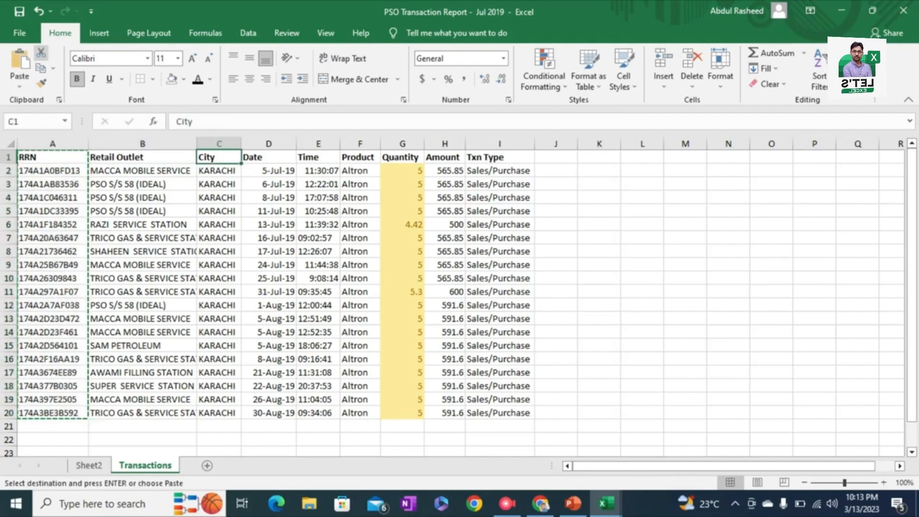
pyautogui.press('Right')
pyautogui.press('Right')
pyautogui.press('Right')
pyautogui.press('Right')
pyautogui.press('Right')
pyautogui.press('Right')
pyautogui.press('Right')
pyautogui.press('Right')
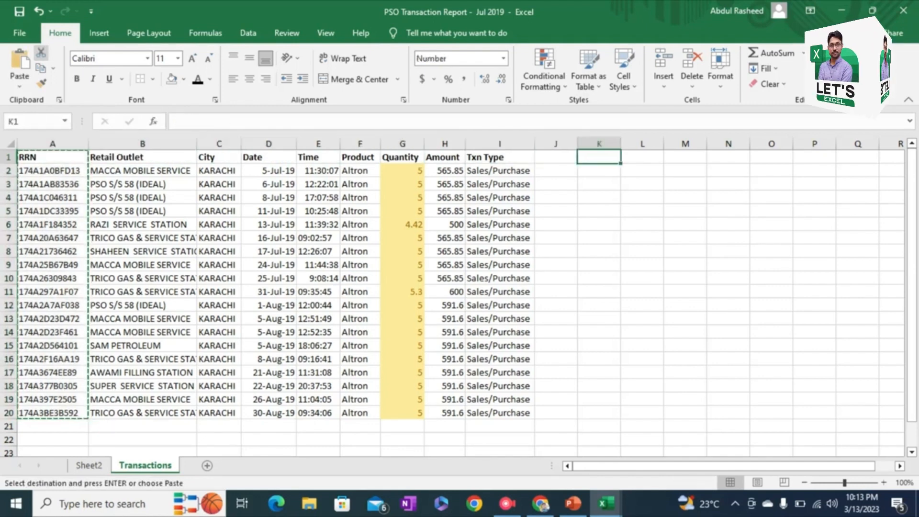
pyautogui.hotkey('ctrl', 'v')
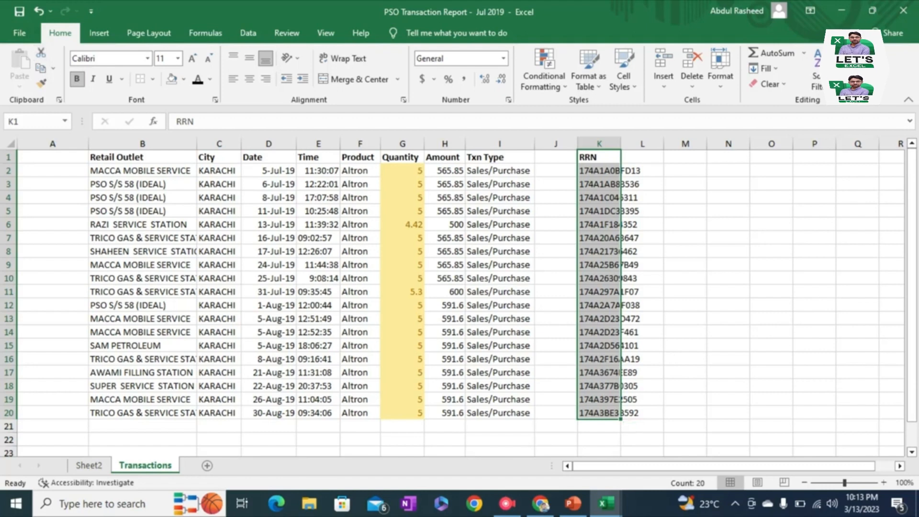
pyautogui.hotkey('ctrl', 'z')
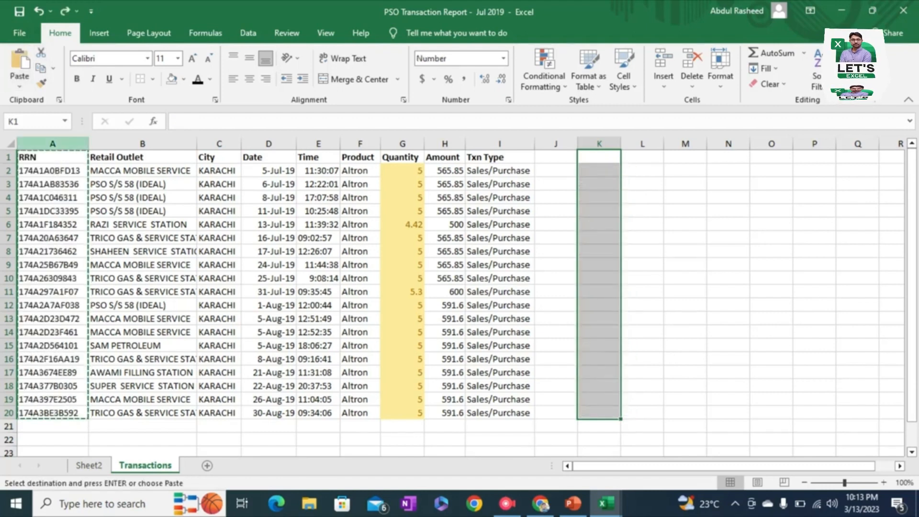
# Step: Try copying the RRN column, A1:A20, into the empty column starting at J1, and undo the paste
pyautogui.press('Up')
pyautogui.hotkey('ctrl', 'shift', 'Down')
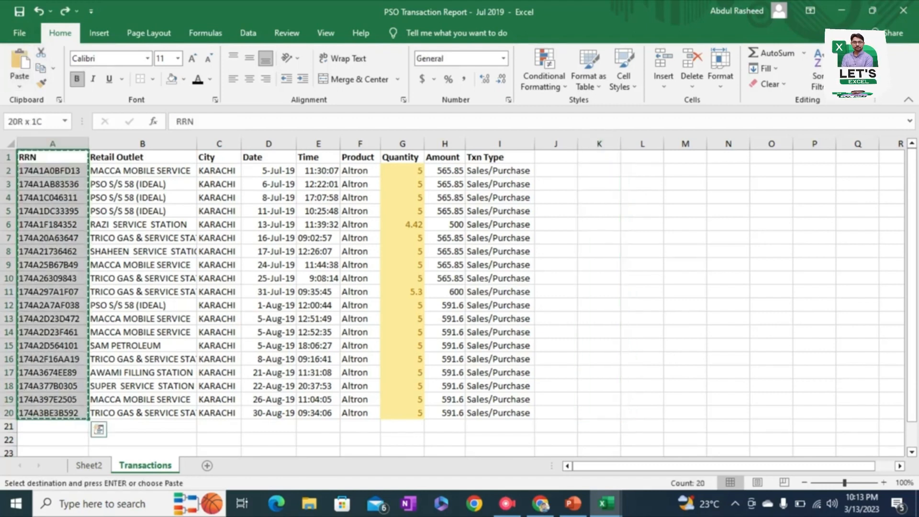
pyautogui.hotkey('ctrl', 'q')
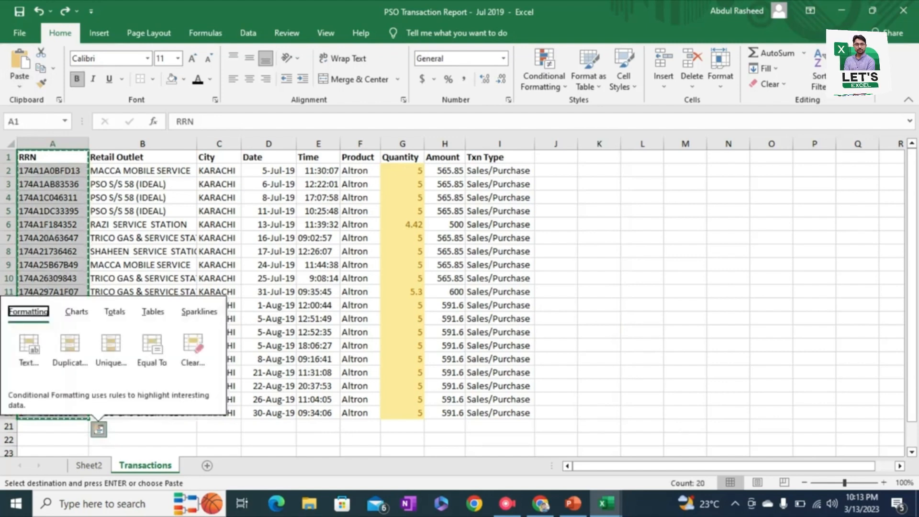
pyautogui.click(41, 68)
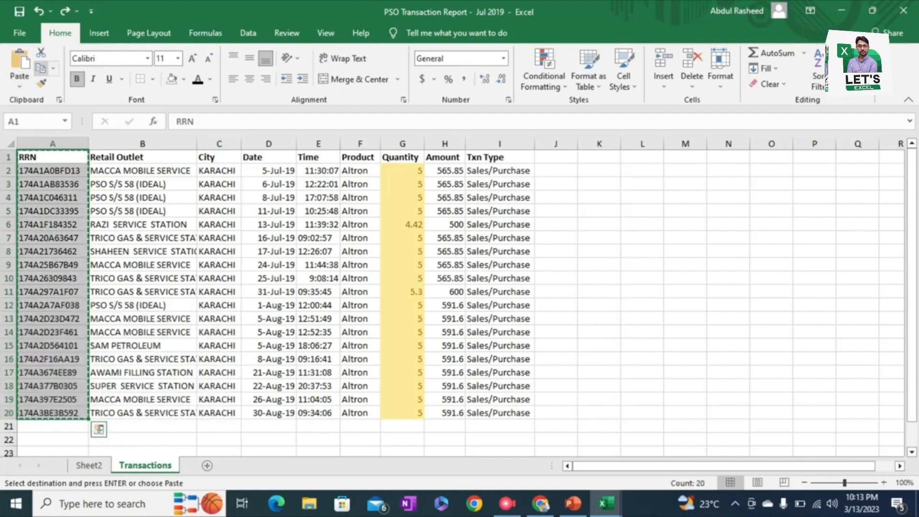
pyautogui.press('Right')
pyautogui.press('Right')
pyautogui.press('Right')
pyautogui.press('Right')
pyautogui.press('Right')
pyautogui.press('Right')
pyautogui.press('Right')
pyautogui.press('Right')
pyautogui.press('Right')
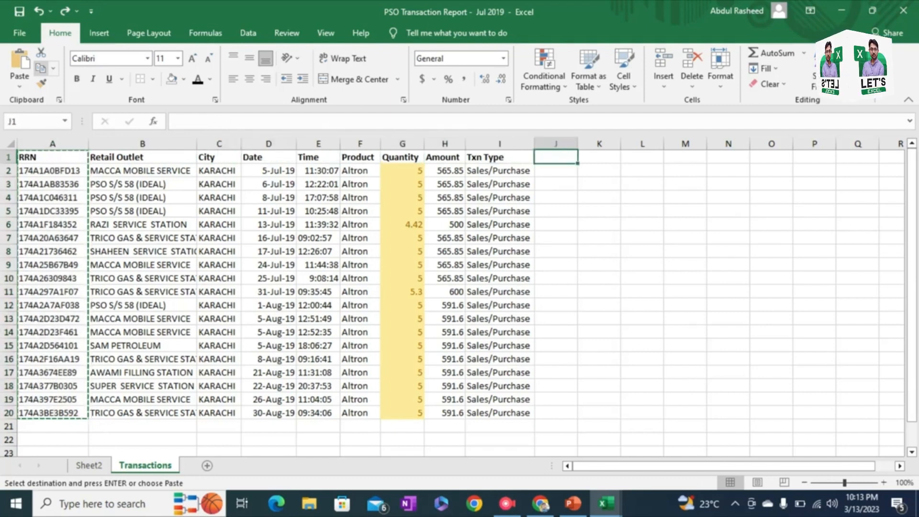
pyautogui.press('Return')
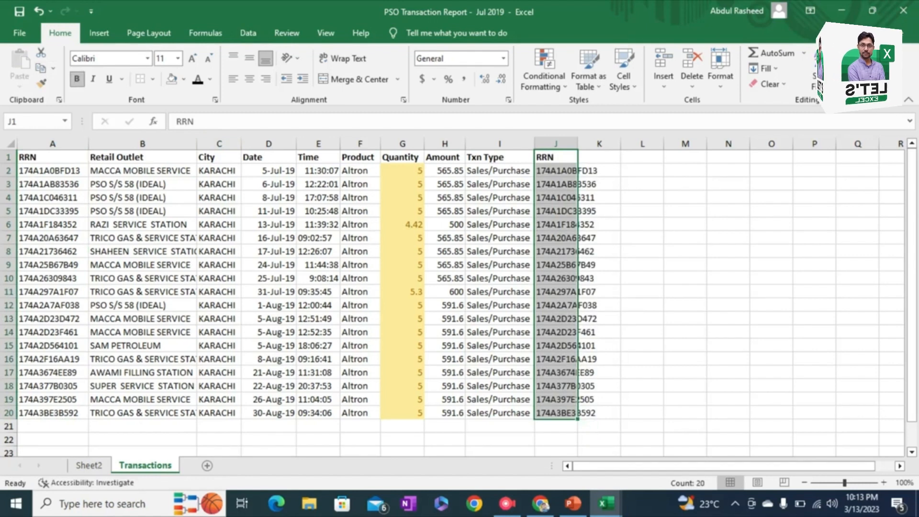
pyautogui.hotkey('ctrl', 'z')
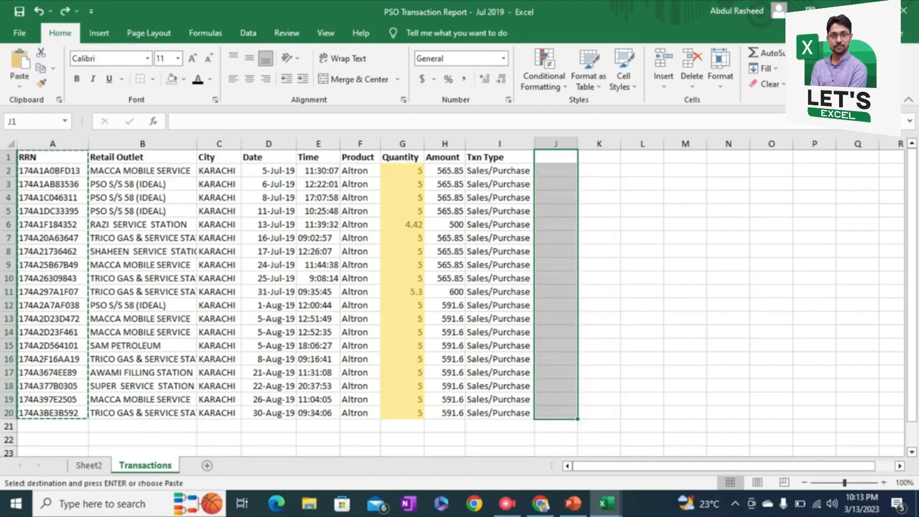
# Step: Paste a copy of the RRN column, A1:A20, beside the Txn Type column, starting at J1
pyautogui.hotkey('ctrl', 'space')
pyautogui.hotkey('ctrl', 'Up')
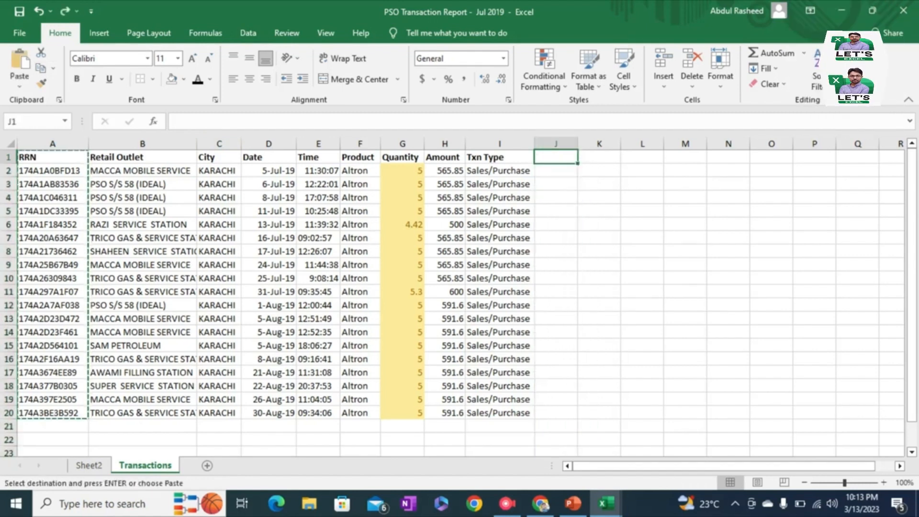
pyautogui.hotkey('ctrl', 'Left')
pyautogui.hotkey('ctrl', 'Left')
pyautogui.hotkey('ctrl', 'shift', 'Down')
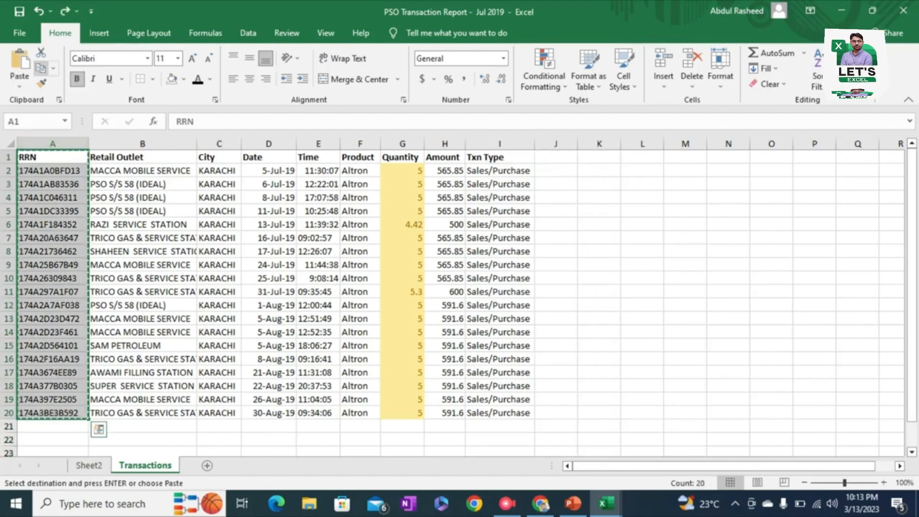
pyautogui.click(556, 157)
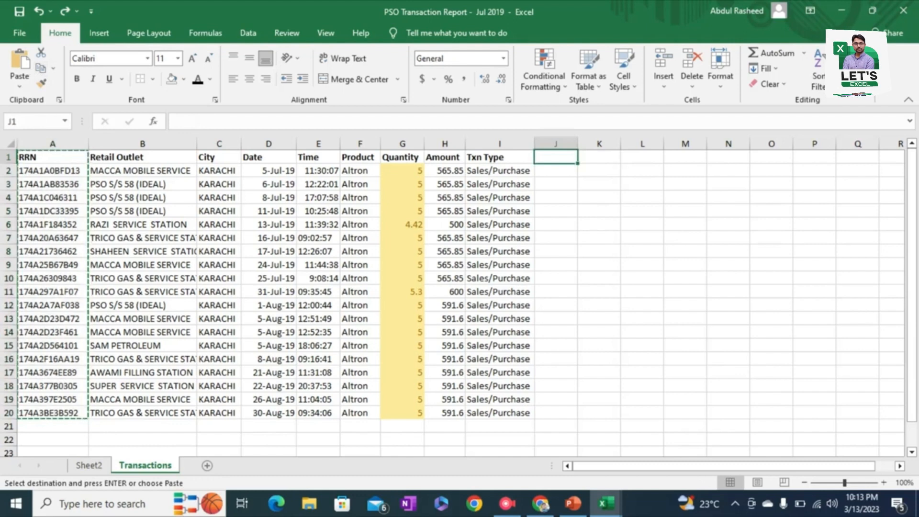
pyautogui.click(19, 62)
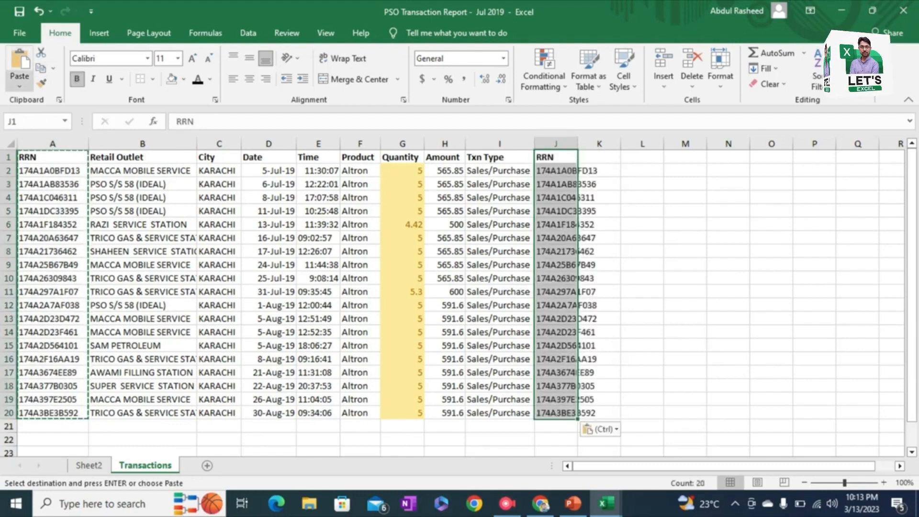
# Step: Preview the alternative paste options for the copied RRN column at J1, including Linked Picture
pyautogui.click(19, 86)
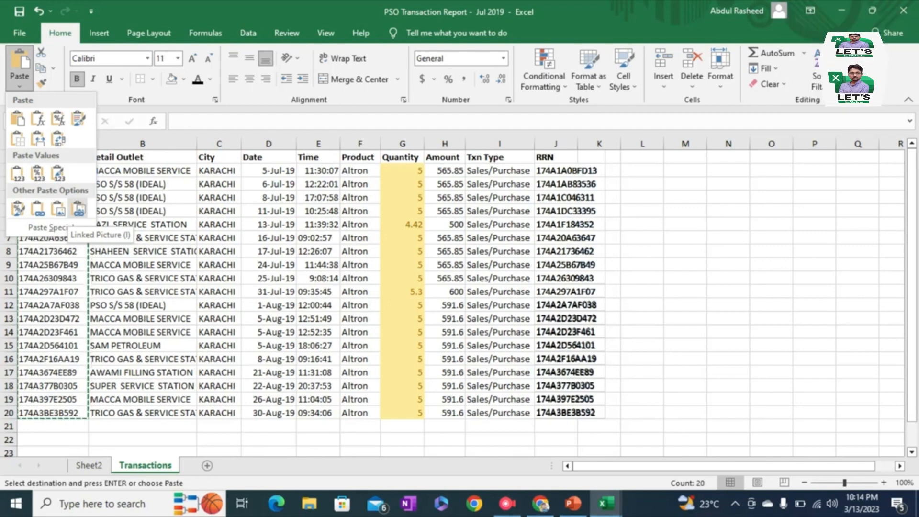
pyautogui.click(58, 174)
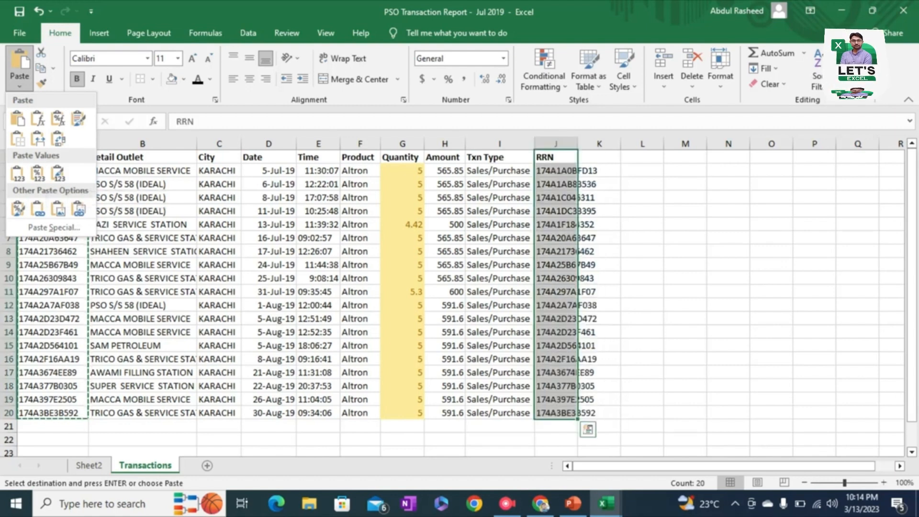
pyautogui.click(20, 82)
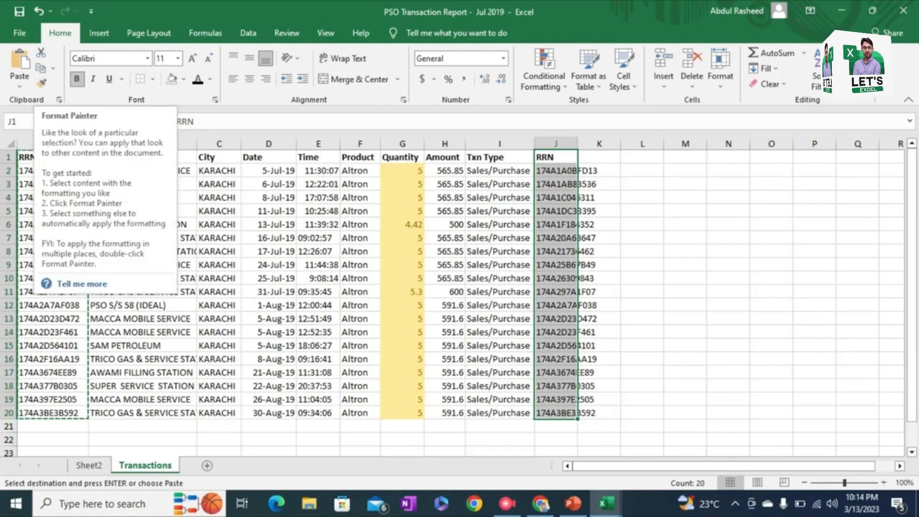
# Step: Try applying the formatting of the Quantity values, G2:G20, to the dates in D2:D20 with Format Painter, and undo it
pyautogui.click(402, 157)
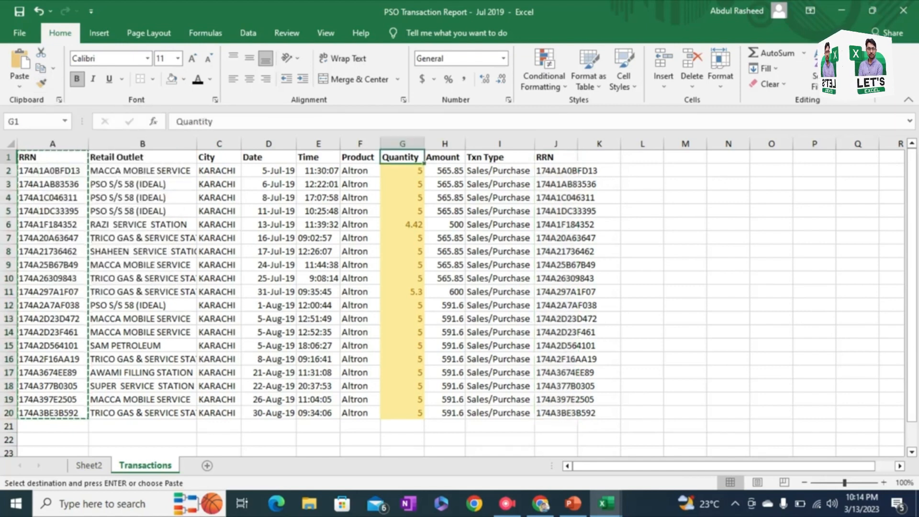
pyautogui.hotkey('ctrl', 'shift', 'Down')
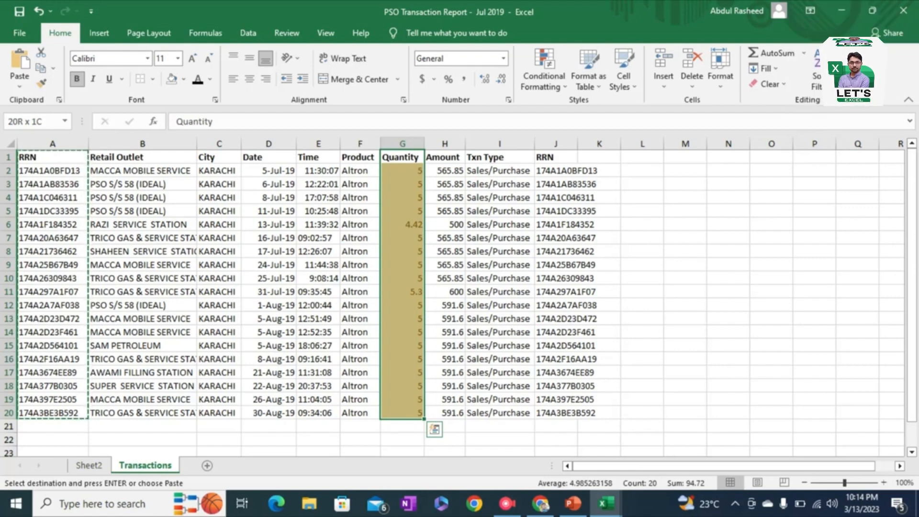
pyautogui.hotkey('ctrl', 'shift', 'Up')
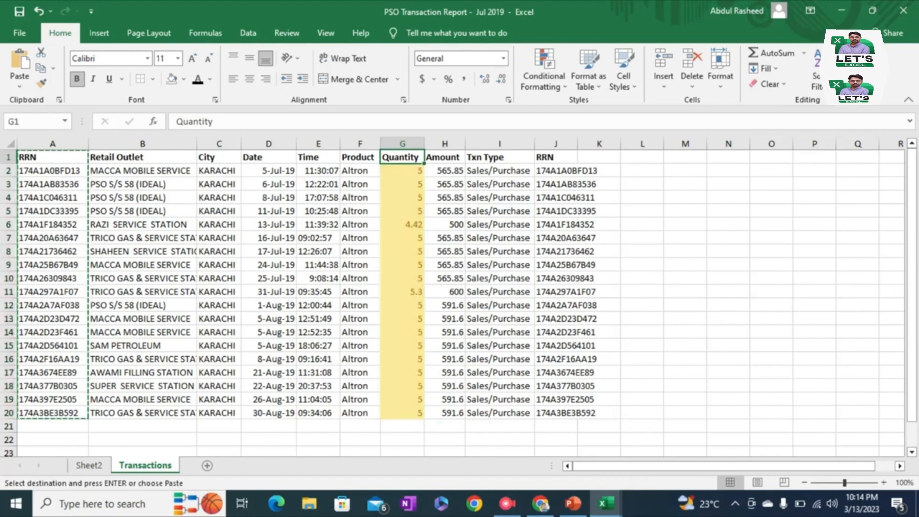
pyautogui.press('Down')
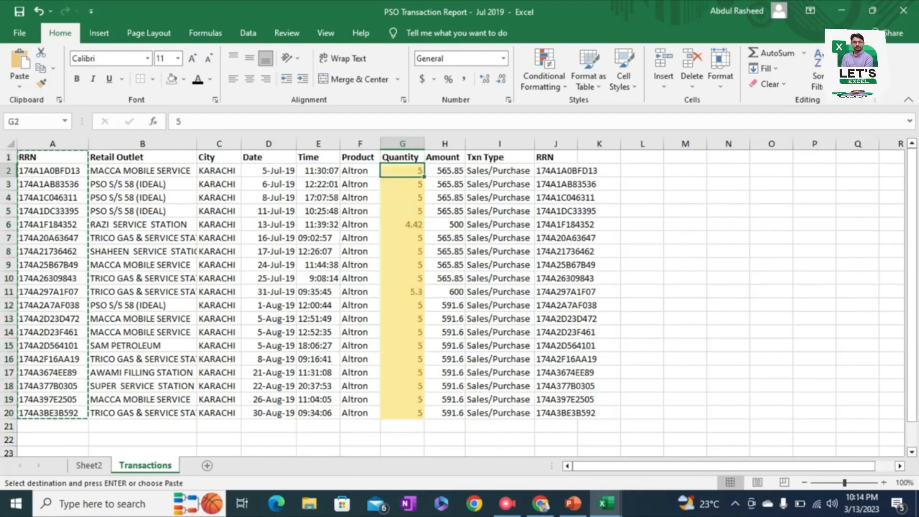
pyautogui.hotkey('ctrl', 'shift', 'Down')
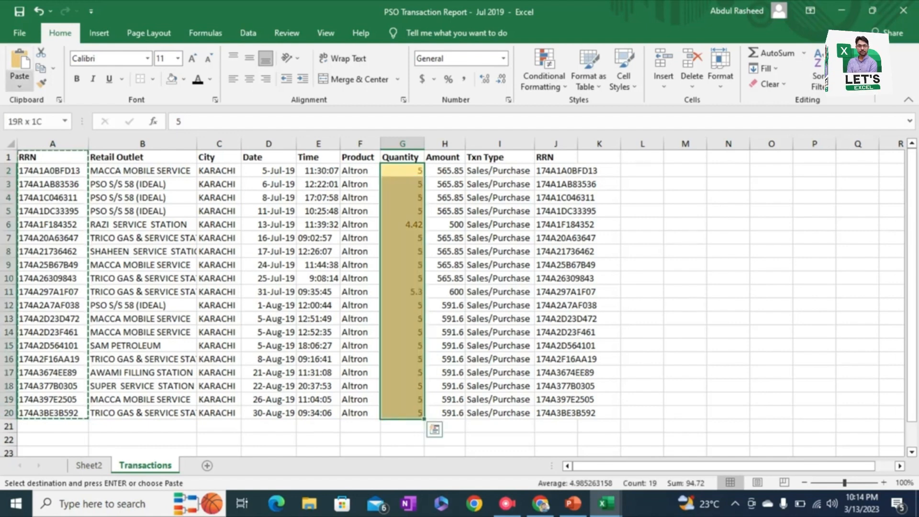
pyautogui.click(41, 84)
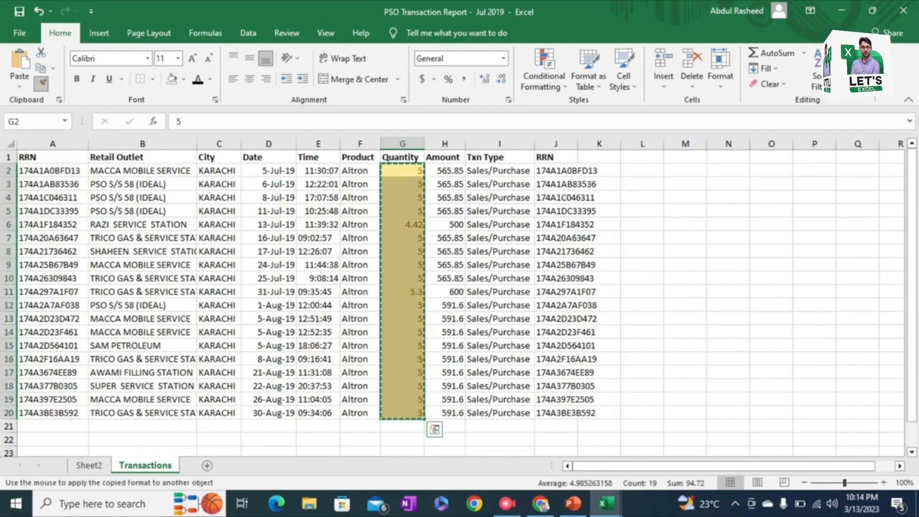
pyautogui.click(286, 171)
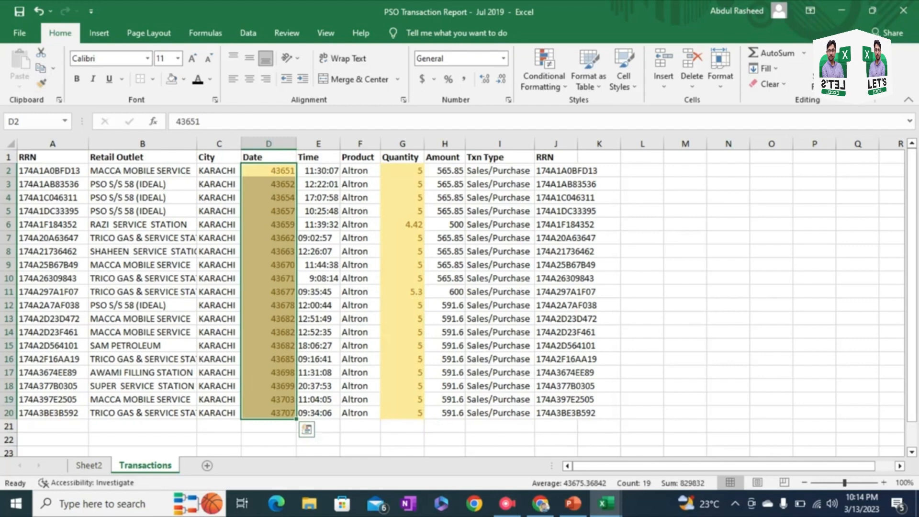
pyautogui.click(269, 171)
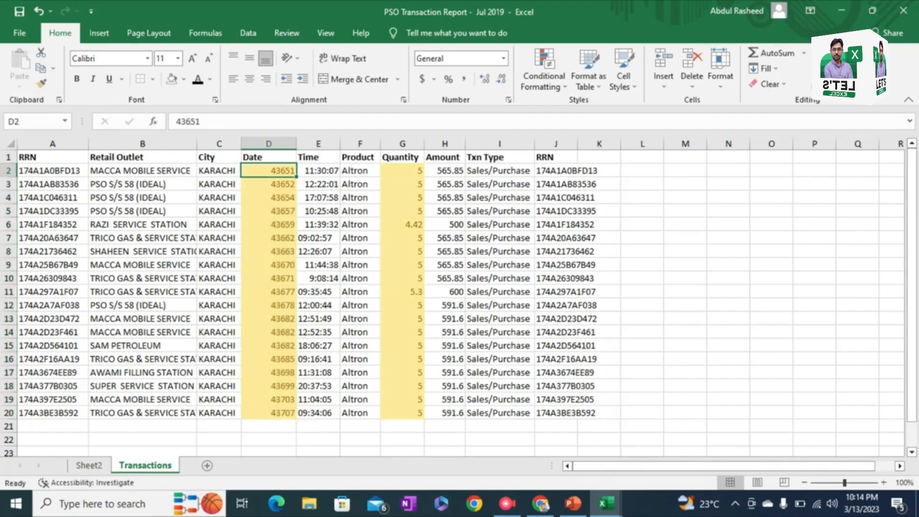
pyautogui.hotkey('ctrl', 'z')
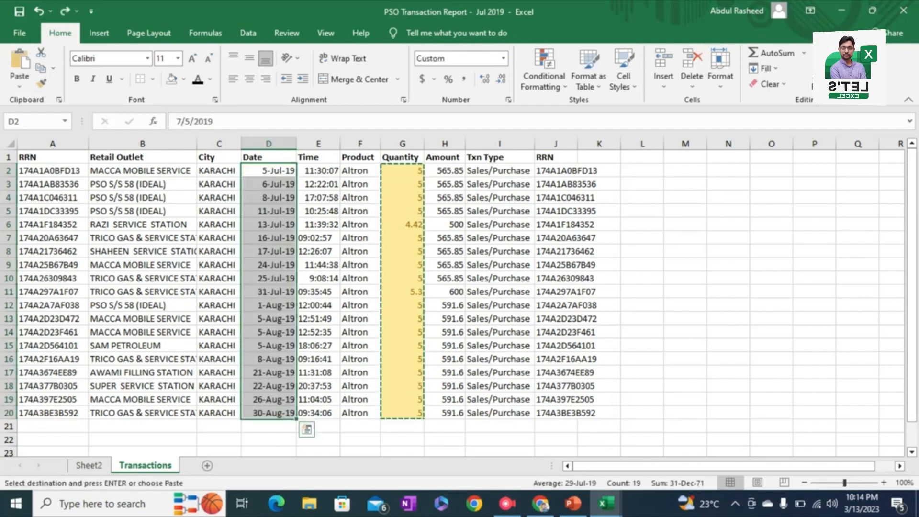
# Step: Try applying the date formatting of cell D2 to the quantity in G2 with Format Painter
pyautogui.click(269, 170)
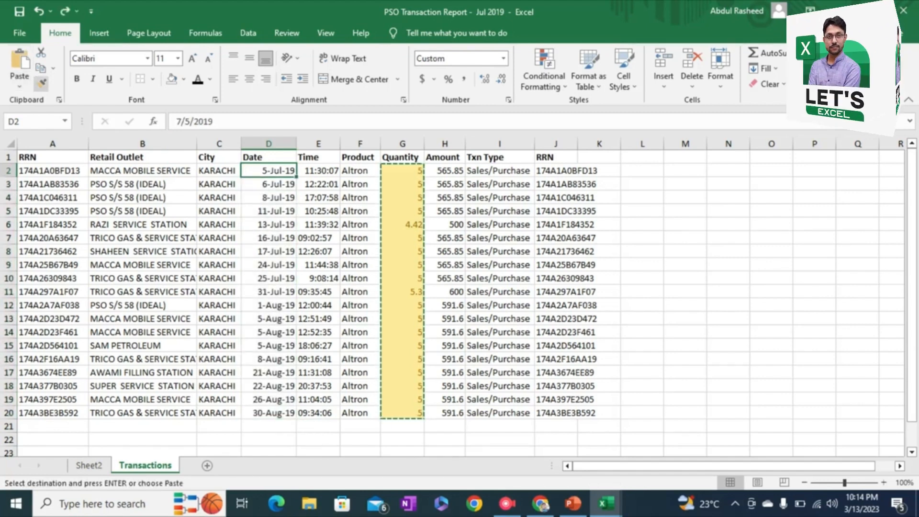
pyautogui.click(41, 83)
pyautogui.click(402, 170)
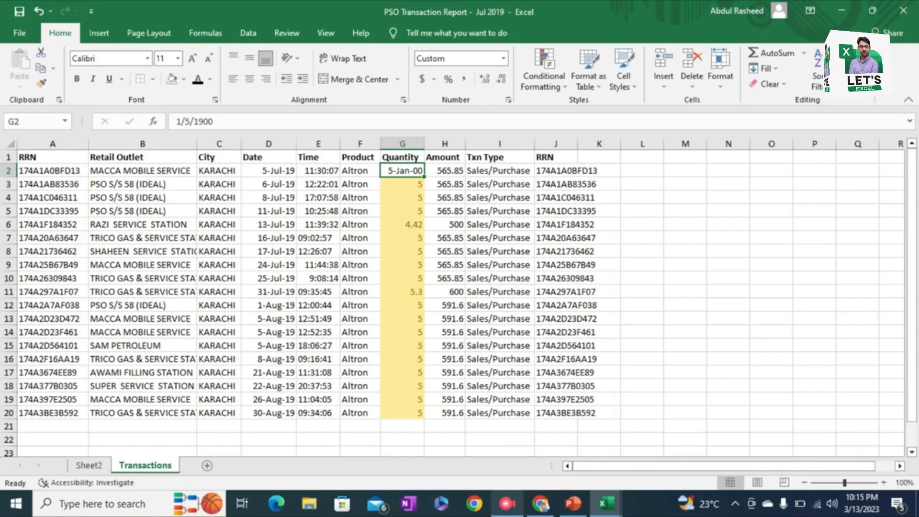
pyautogui.moveTo(506, 504)
pyautogui.click(507, 467)
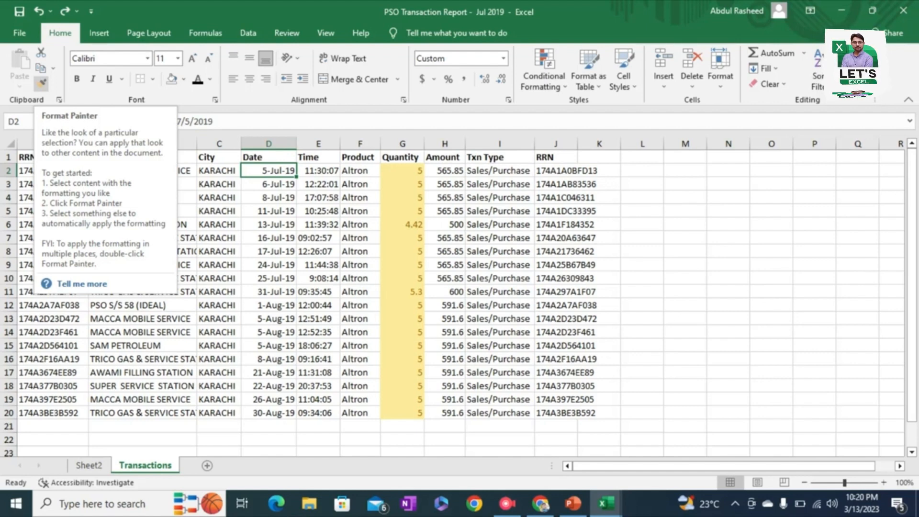
# Step: Select the whole table from A1 through J20, and return to cell B3
pyautogui.click(219, 197)
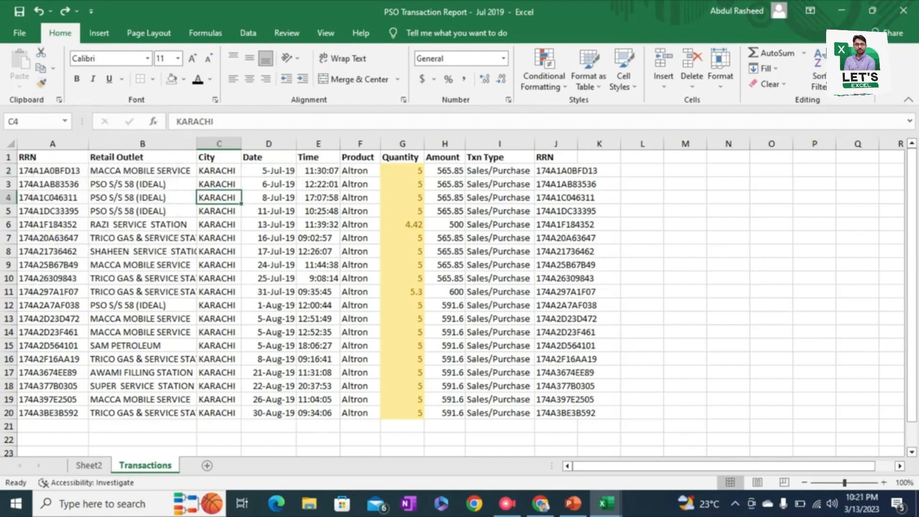
pyautogui.click(142, 184)
pyautogui.press('Left')
pyautogui.press('Up')
pyautogui.press('Up')
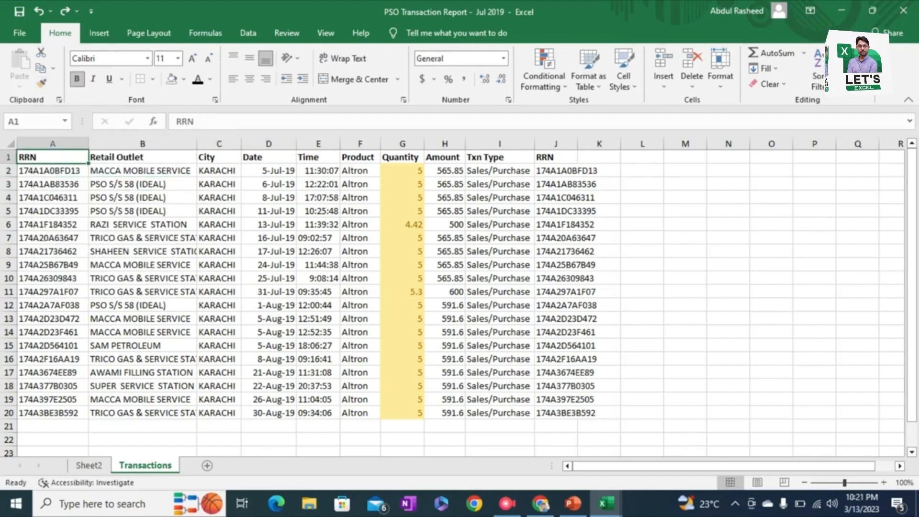
pyautogui.hotkey('ctrl', 'a')
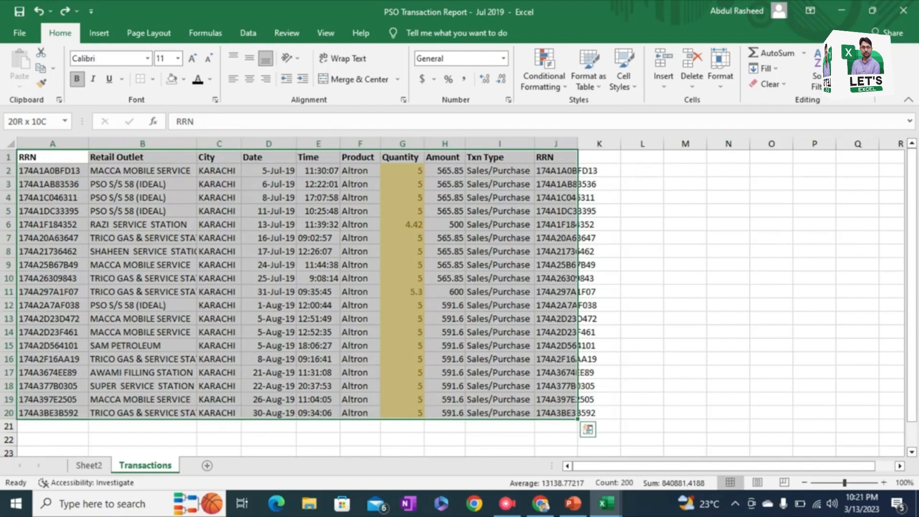
pyautogui.click(142, 184)
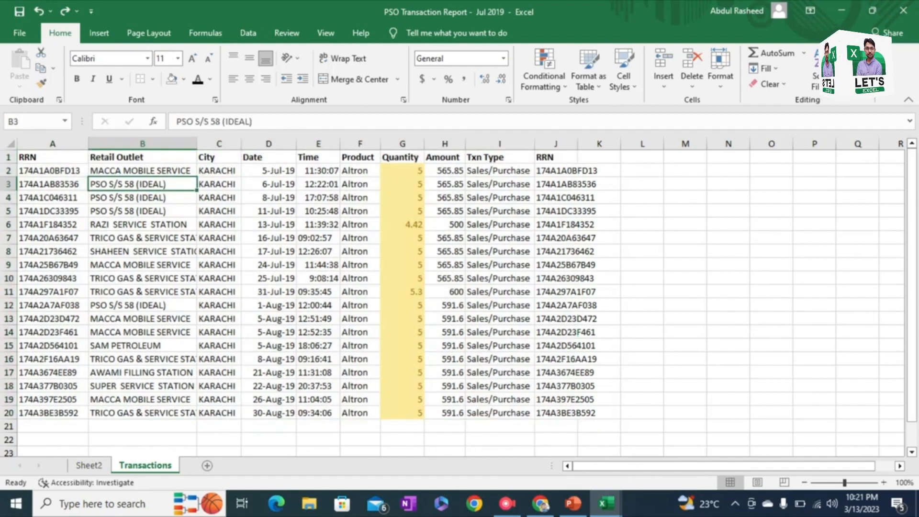
pyautogui.click(268, 171)
pyautogui.click(318, 184)
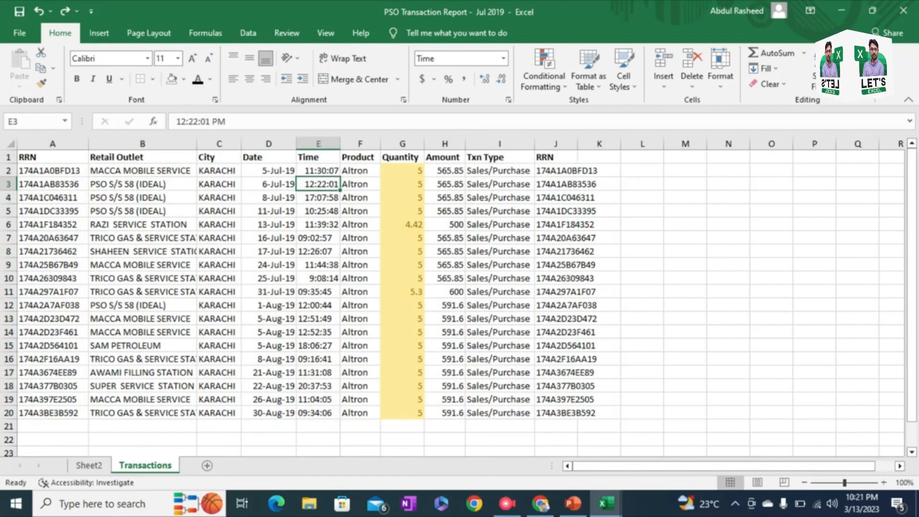
pyautogui.click(402, 171)
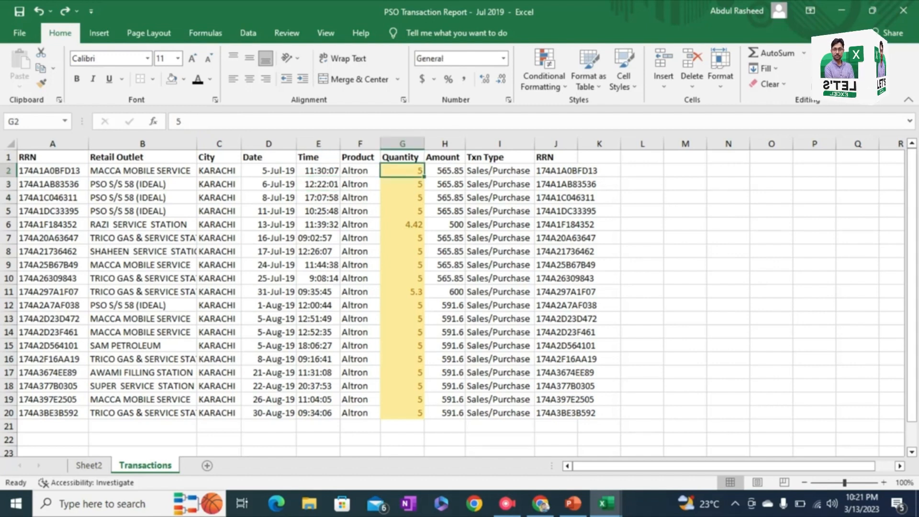
pyautogui.click(142, 170)
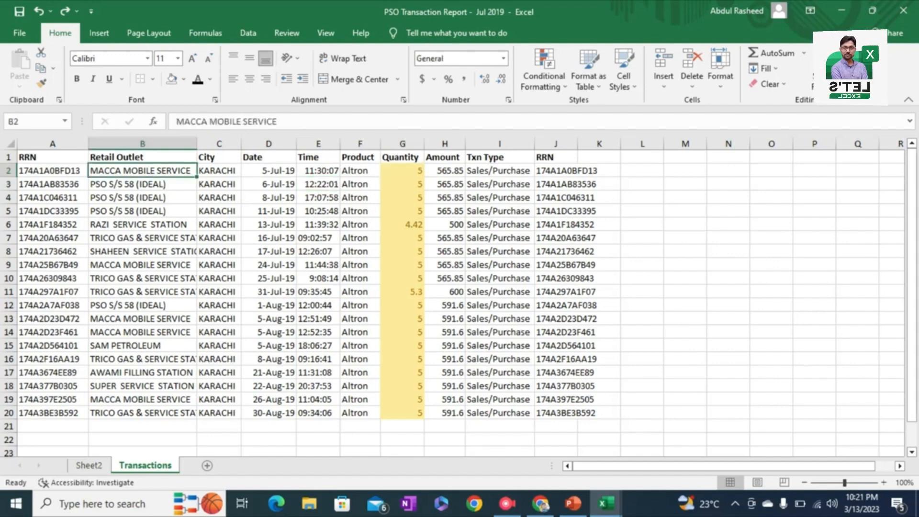
# Step: Apply the date formatting of cell D2 to the retail outlet name in B2 with Format Painter, and compare the two cells
pyautogui.click(269, 170)
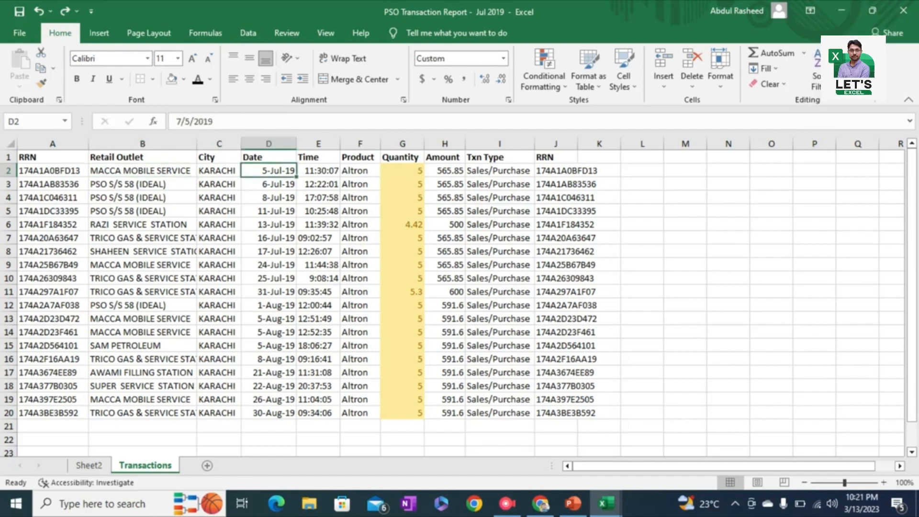
pyautogui.click(41, 83)
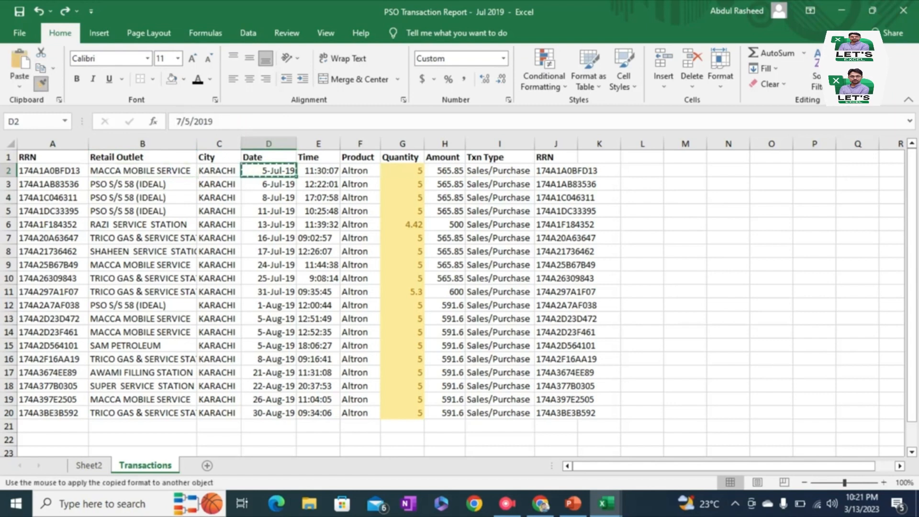
pyautogui.click(142, 170)
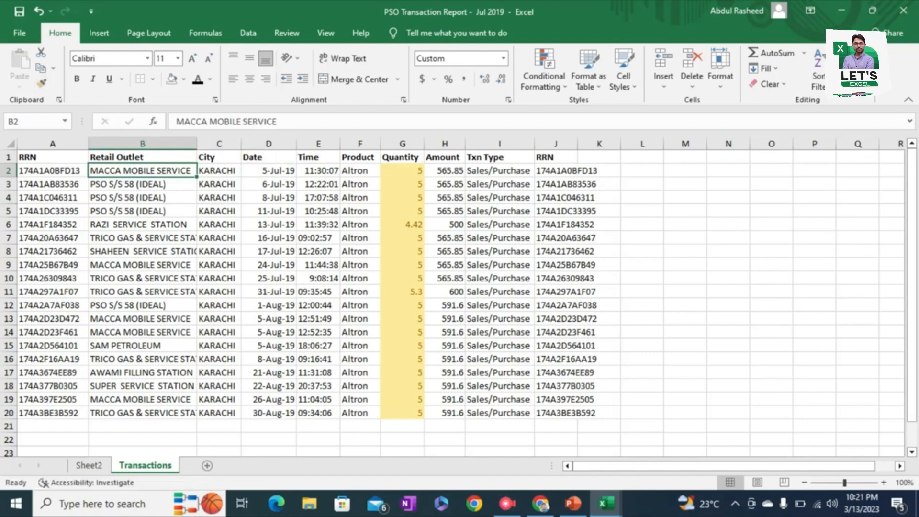
pyautogui.click(268, 170)
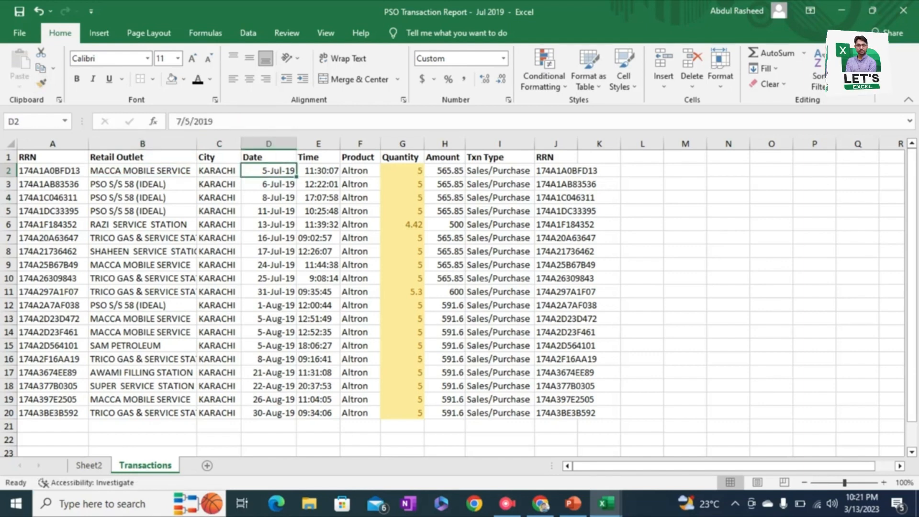
pyautogui.click(142, 171)
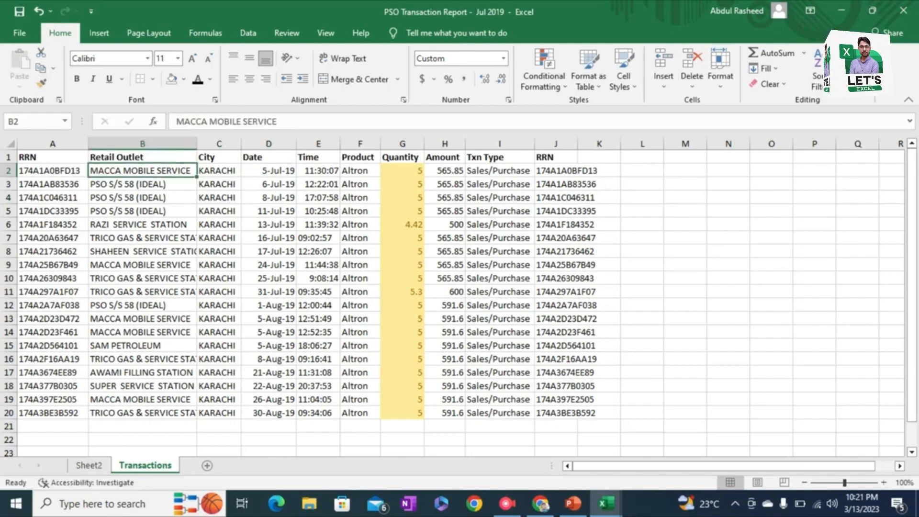
# Step: Apply the date formatting of cell D2 to the time in E2 with Format Painter, and autofit the Time column
pyautogui.click(268, 170)
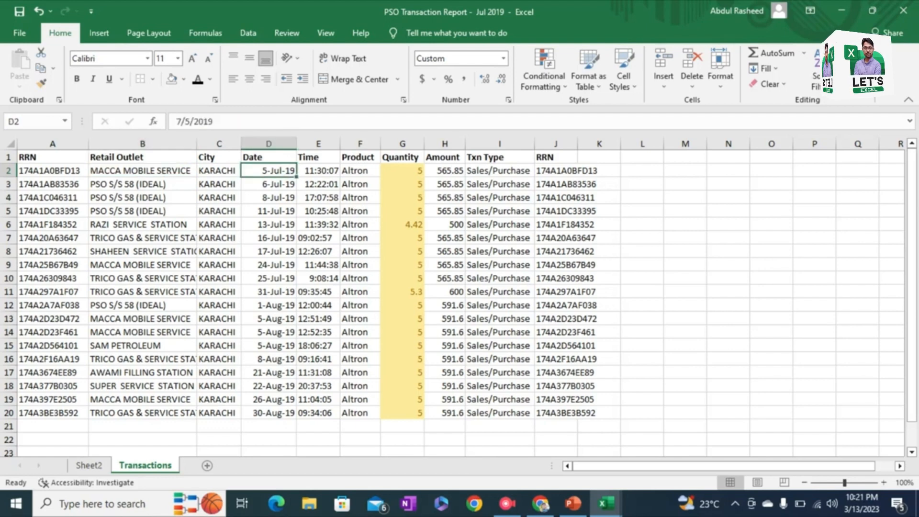
pyautogui.click(318, 171)
pyautogui.click(401, 170)
pyautogui.click(445, 170)
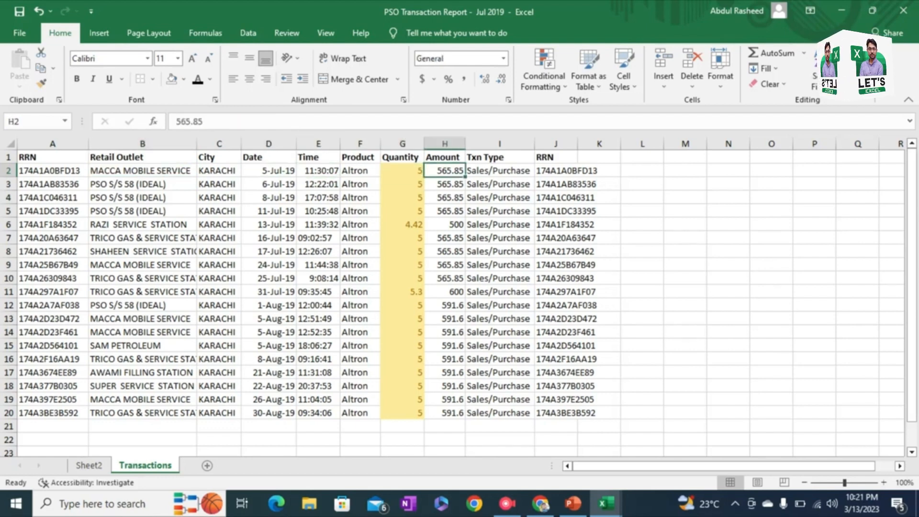
pyautogui.click(268, 170)
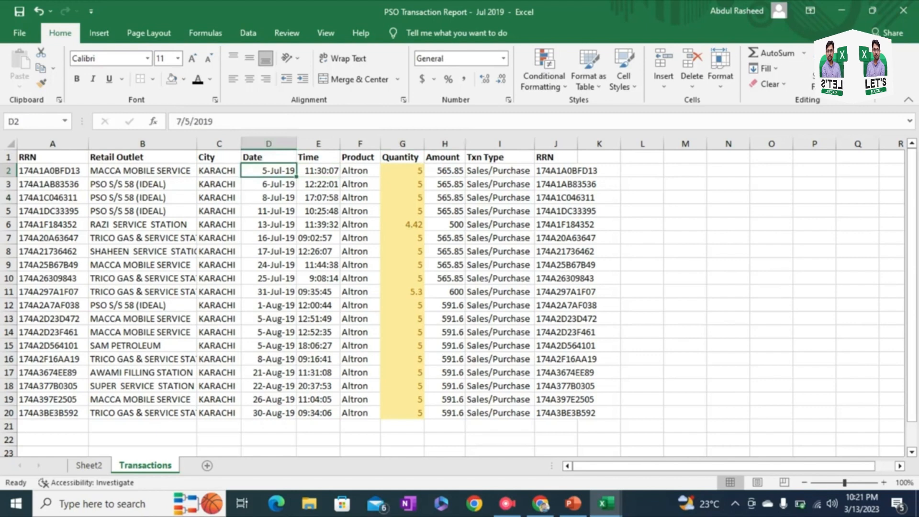
pyautogui.click(42, 84)
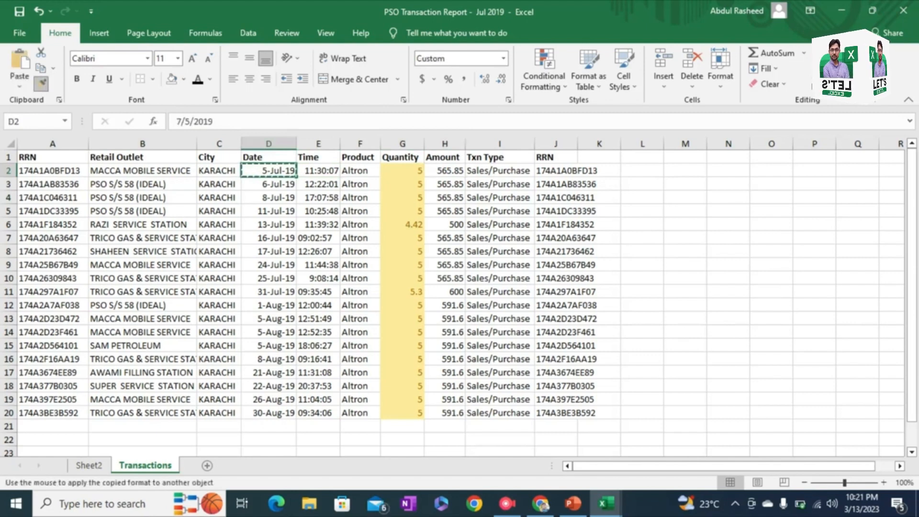
pyautogui.click(318, 171)
pyautogui.doubleClick(340, 144)
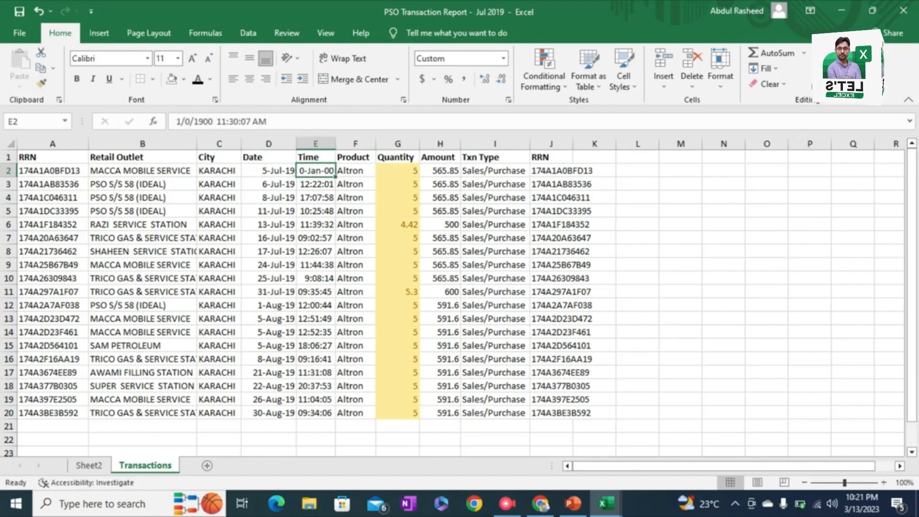
# Step: Apply the time formatting of cell E3 to the date in D3 with Format Painter, and autofit the Date column
pyautogui.click(316, 185)
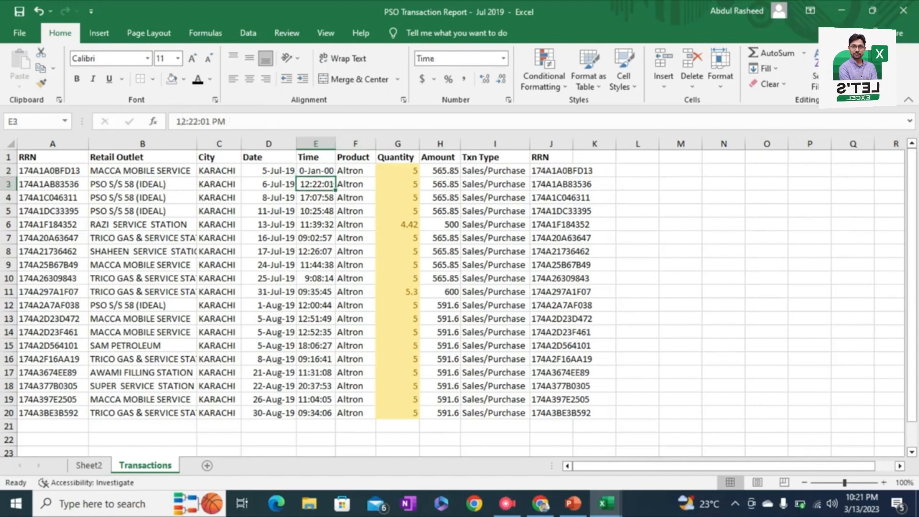
pyautogui.click(42, 84)
pyautogui.click(42, 84)
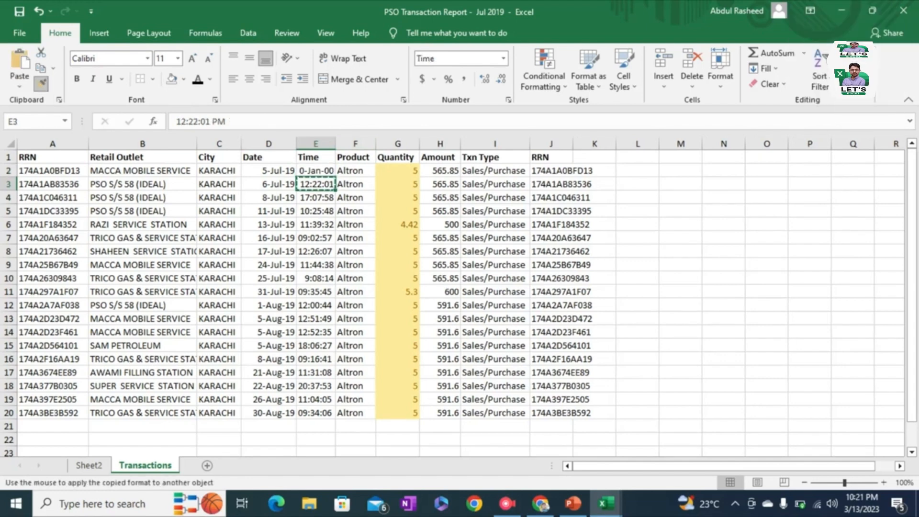
pyautogui.click(269, 184)
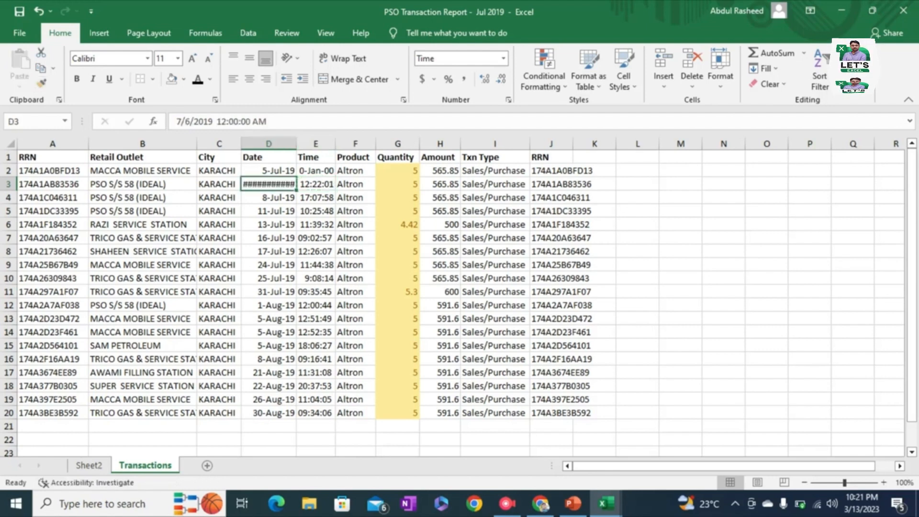
pyautogui.doubleClick(297, 143)
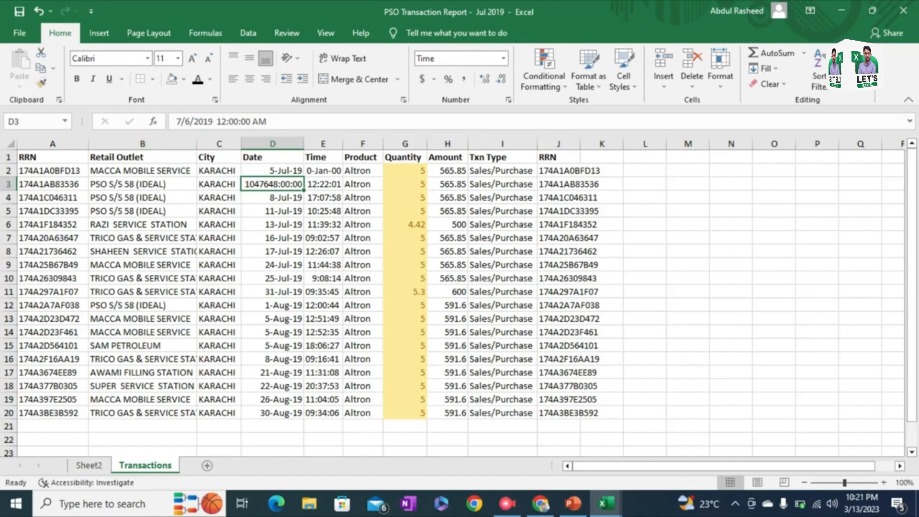
# Step: Lock Format Painter on the time formatting of E4 and apply it to D5, D10, D14, H12, I9, J6 and C7
pyautogui.press('Down')
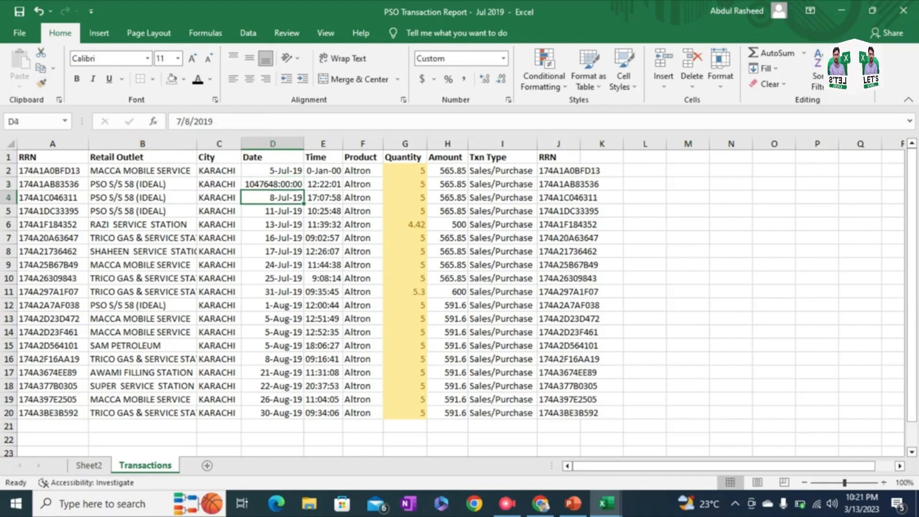
pyautogui.press('Right')
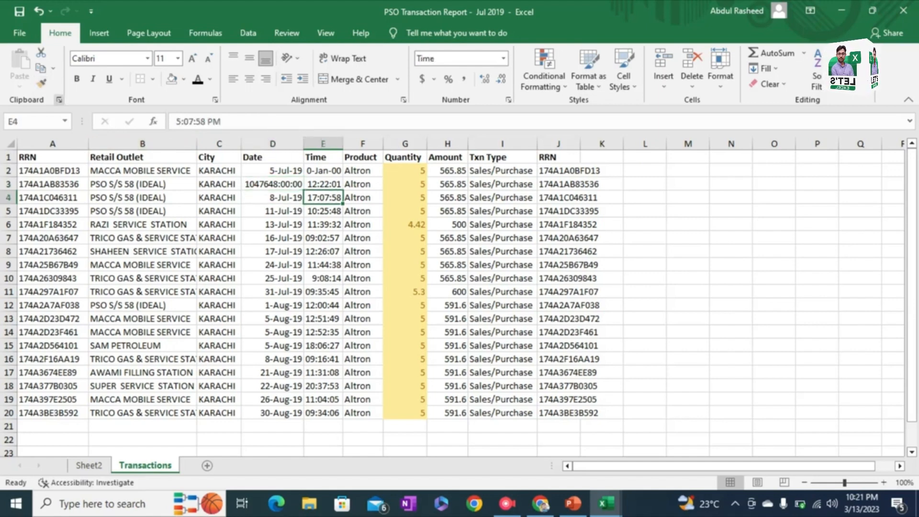
pyautogui.click(41, 84)
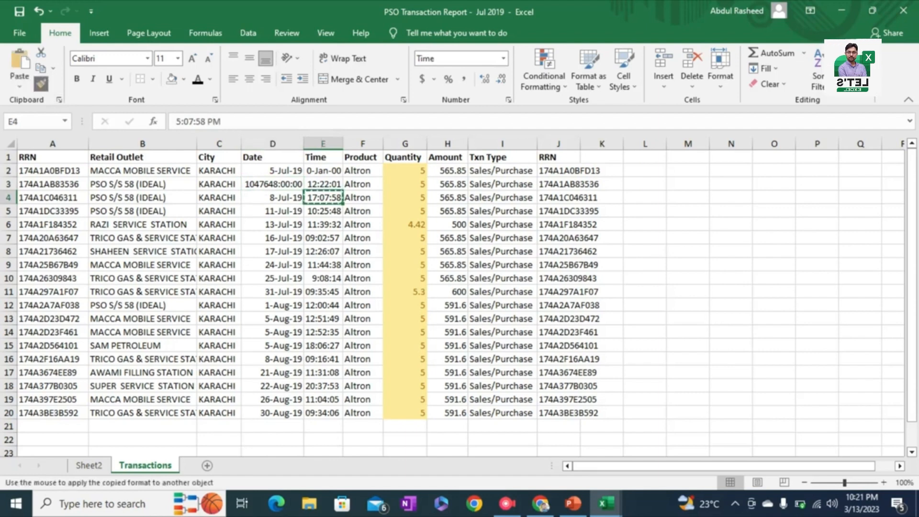
pyautogui.click(272, 211)
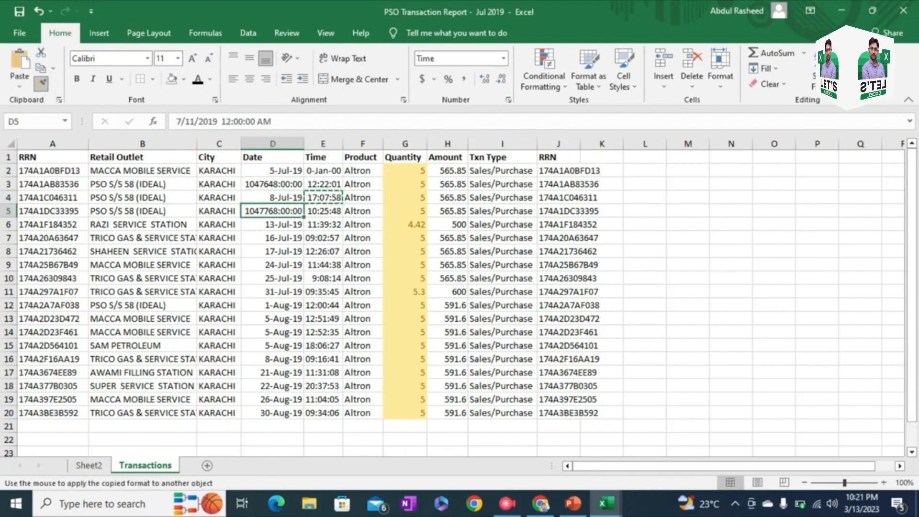
pyautogui.click(273, 278)
pyautogui.click(273, 332)
pyautogui.click(448, 305)
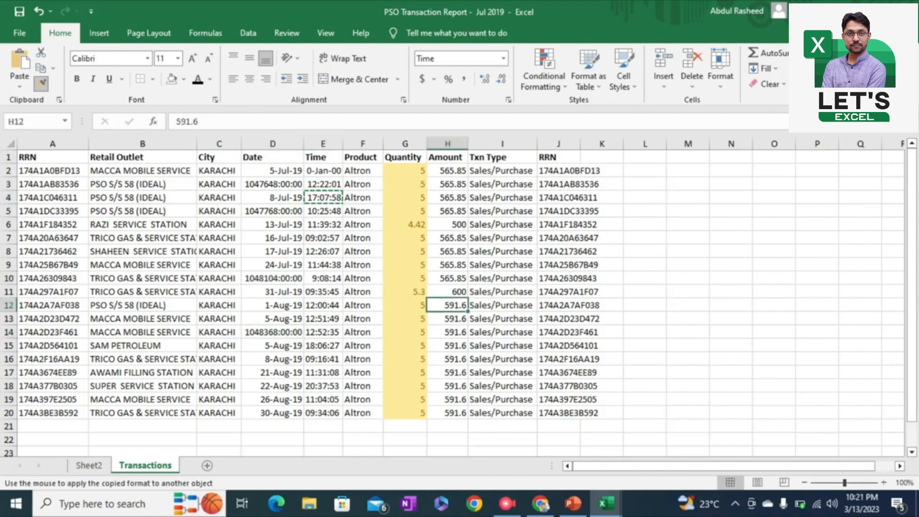
pyautogui.click(503, 265)
pyautogui.click(579, 224)
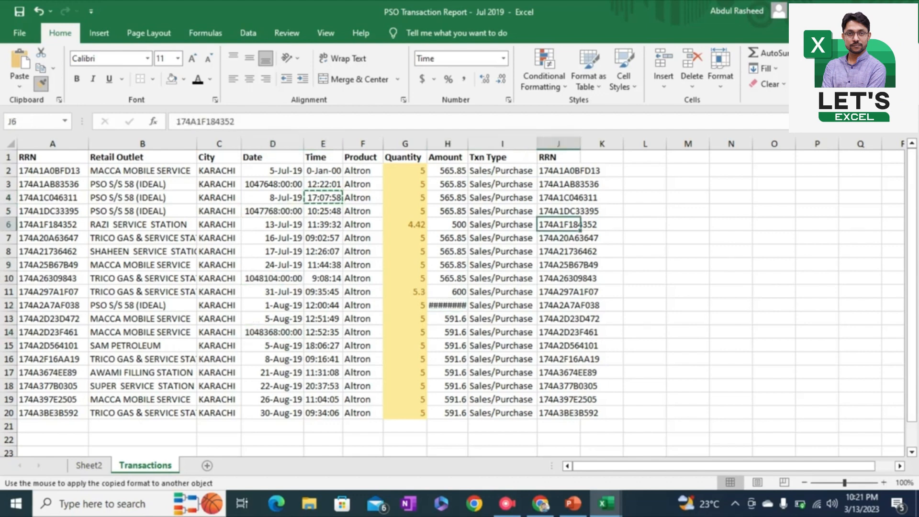
pyautogui.click(219, 237)
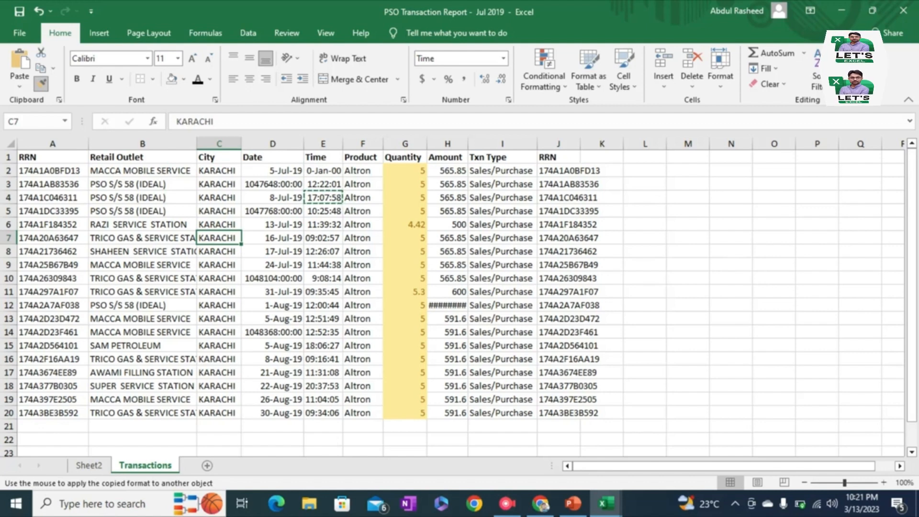
# Step: Continue applying the copied time formatting to the dates in D7, D9, D12, D16, D18 and D20, and end Format Painter
pyautogui.click(273, 237)
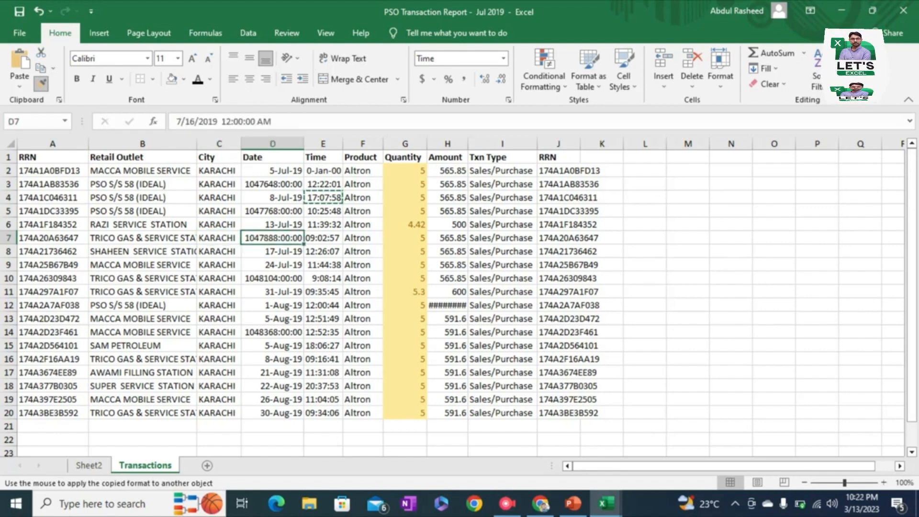
pyautogui.click(272, 264)
pyautogui.click(272, 305)
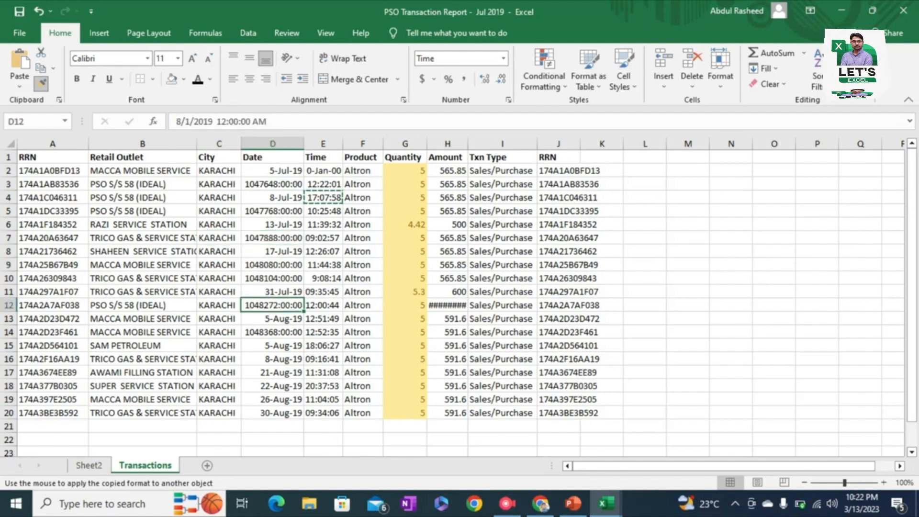
pyautogui.click(273, 359)
pyautogui.click(272, 385)
pyautogui.click(273, 412)
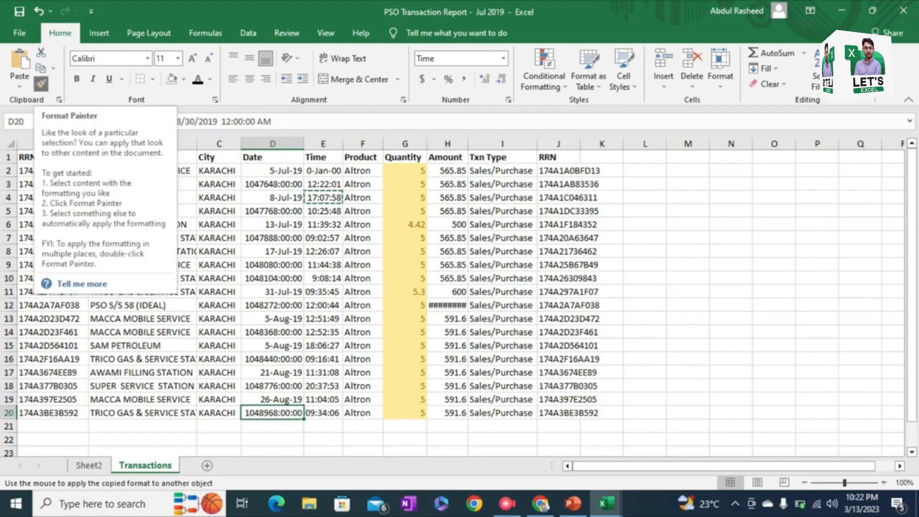
pyautogui.press('Escape')
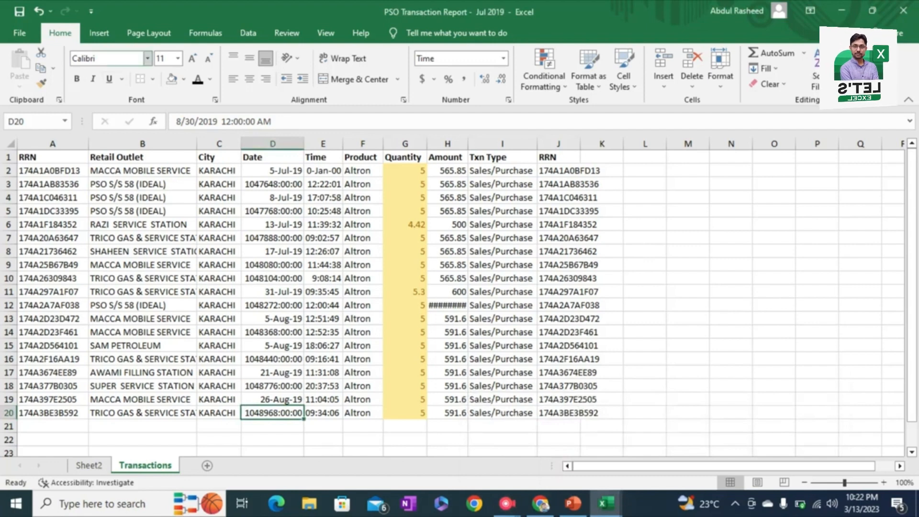
# Step: Browse the available fonts and font sizes for cell D20 without changing either
pyautogui.click(148, 58)
pyautogui.click(148, 58)
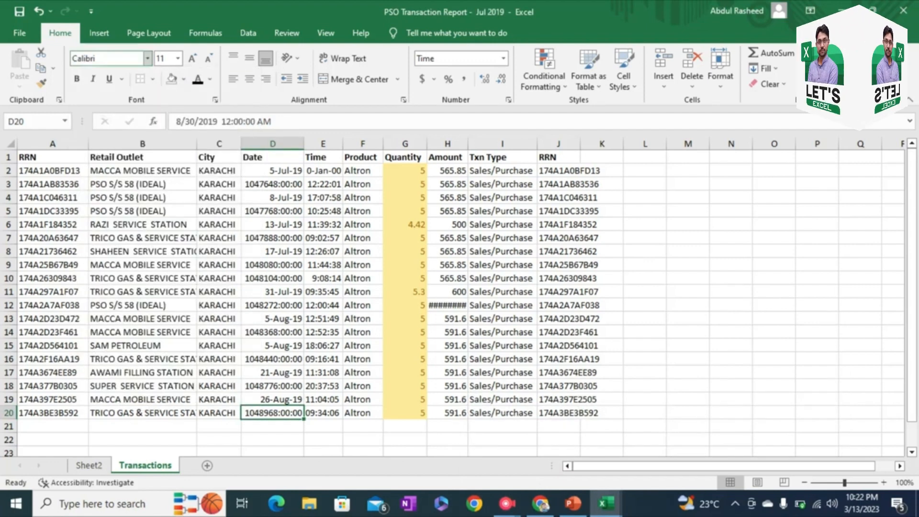
pyautogui.click(148, 58)
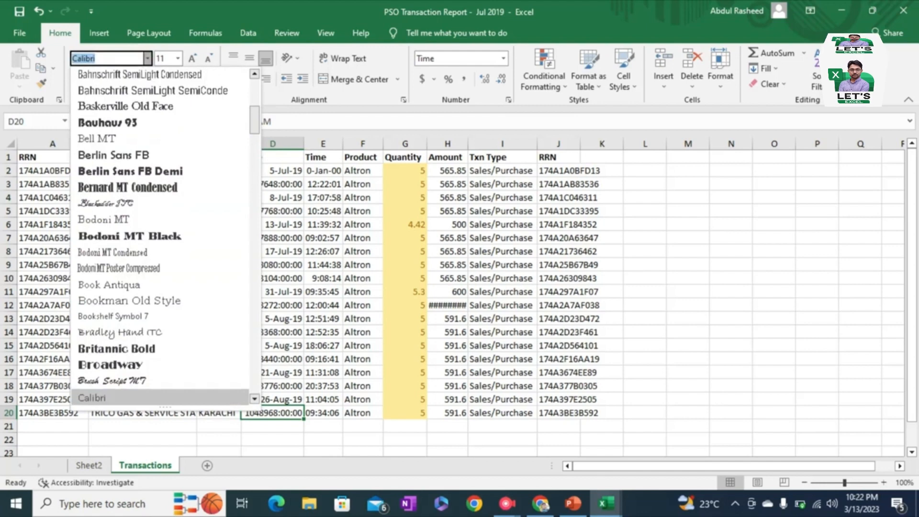
pyautogui.click(178, 58)
pyautogui.click(178, 57)
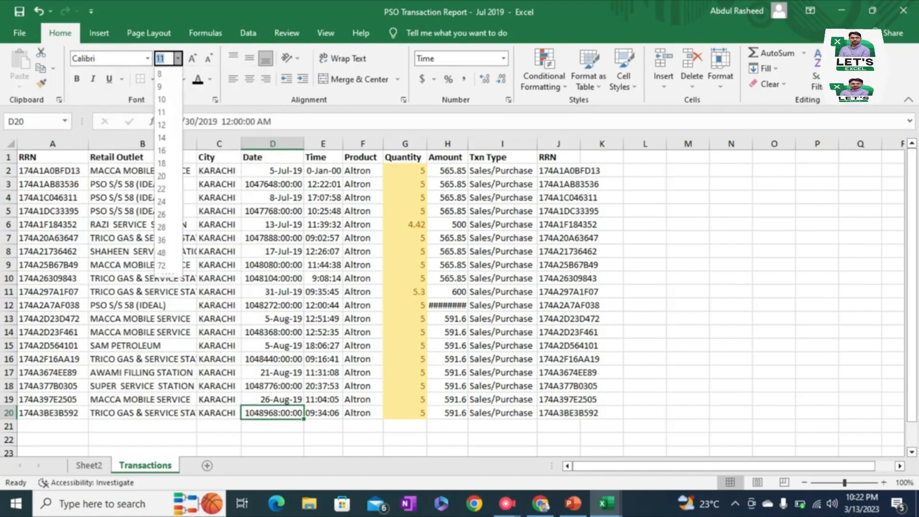
pyautogui.press('Escape')
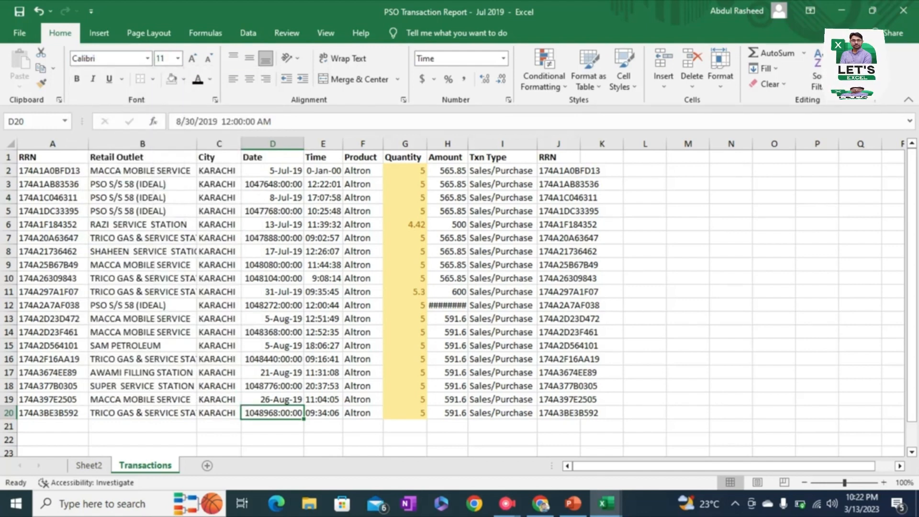
# Step: Increase the font size of the city name in cell C4 stepwise to 20
pyautogui.click(219, 197)
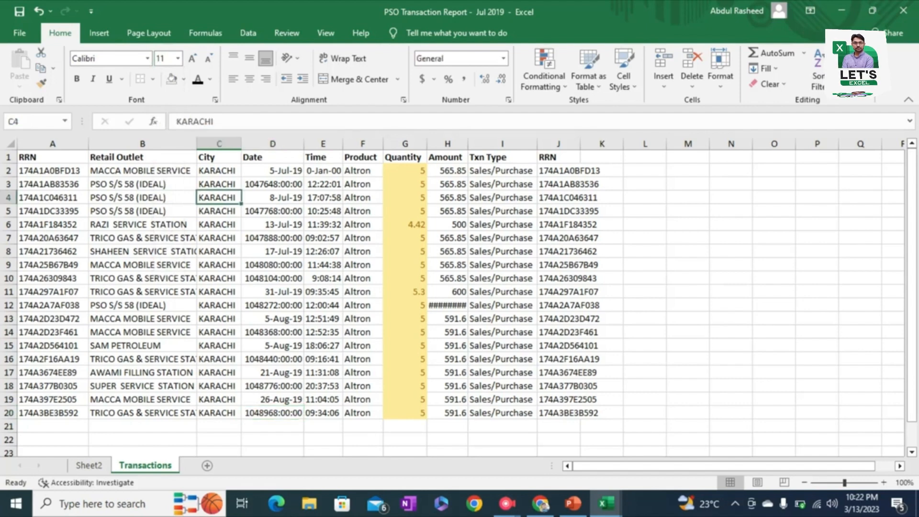
pyautogui.click(192, 57)
pyautogui.click(191, 58)
pyautogui.click(192, 57)
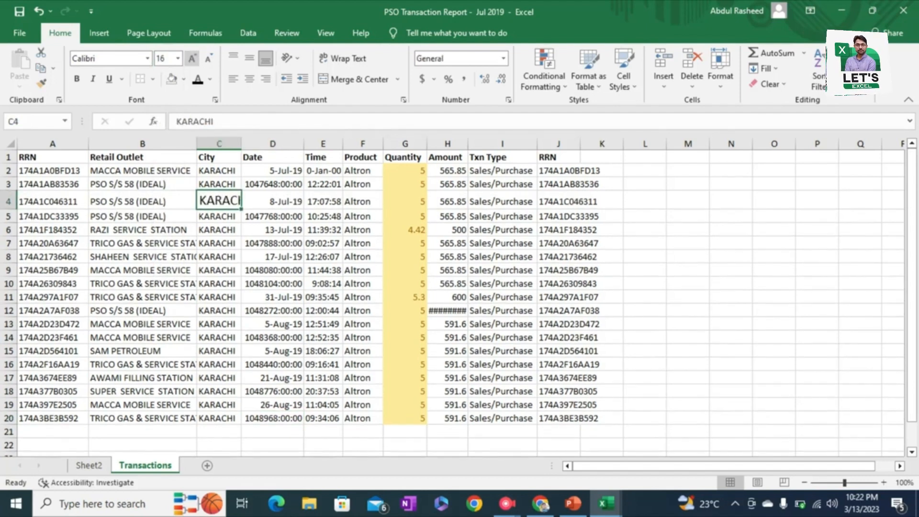
pyautogui.click(192, 58)
pyautogui.click(192, 58)
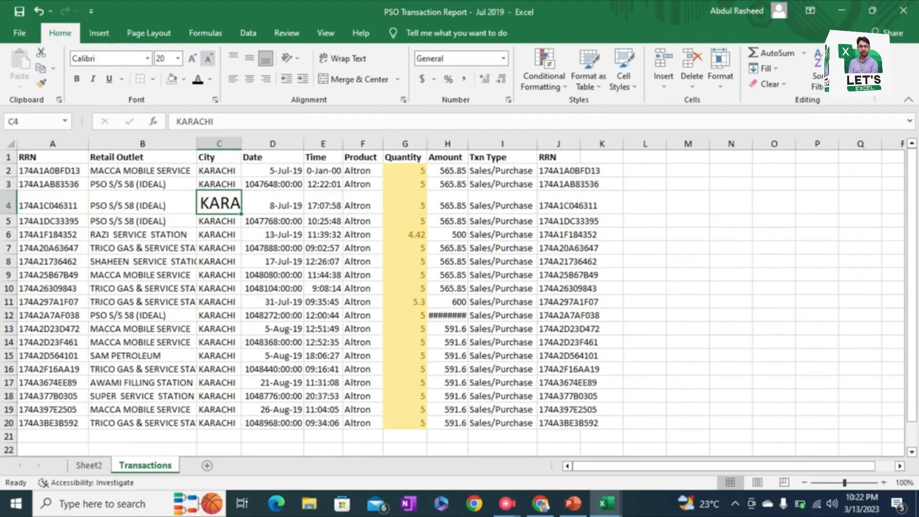
# Step: Decrease the font size of the city name in cell C4 stepwise to 11
pyautogui.click(208, 58)
pyautogui.click(208, 58)
pyautogui.click(208, 58)
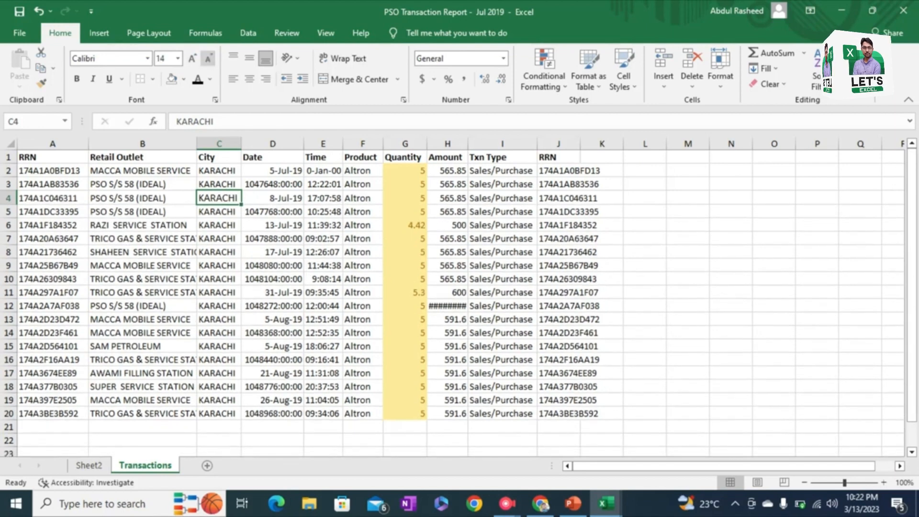
pyautogui.click(208, 57)
pyautogui.click(207, 58)
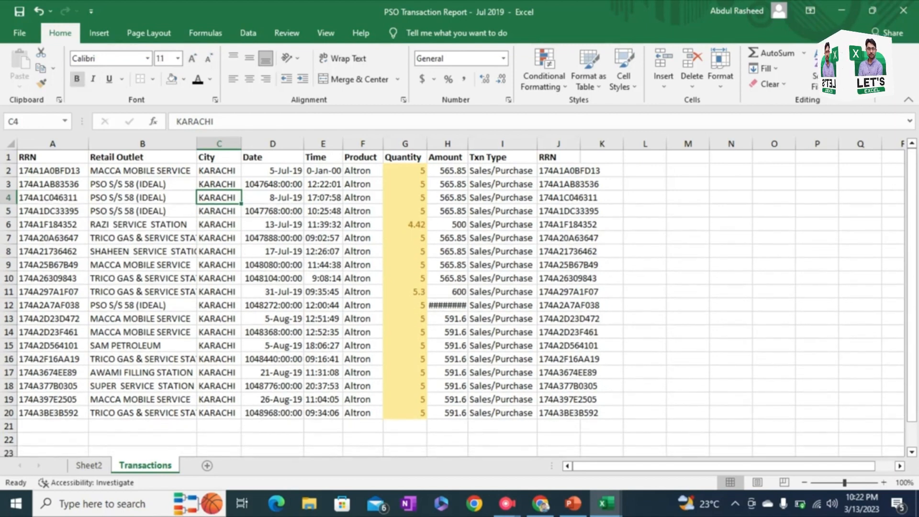
# Step: Make the city name in C4 bold, italic and underlined, and apply All Borders to the cell
pyautogui.click(77, 78)
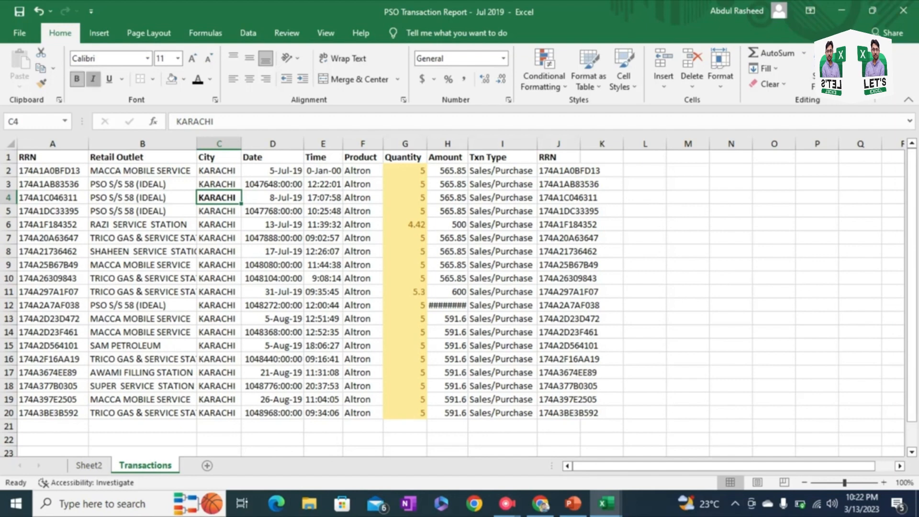
pyautogui.click(93, 79)
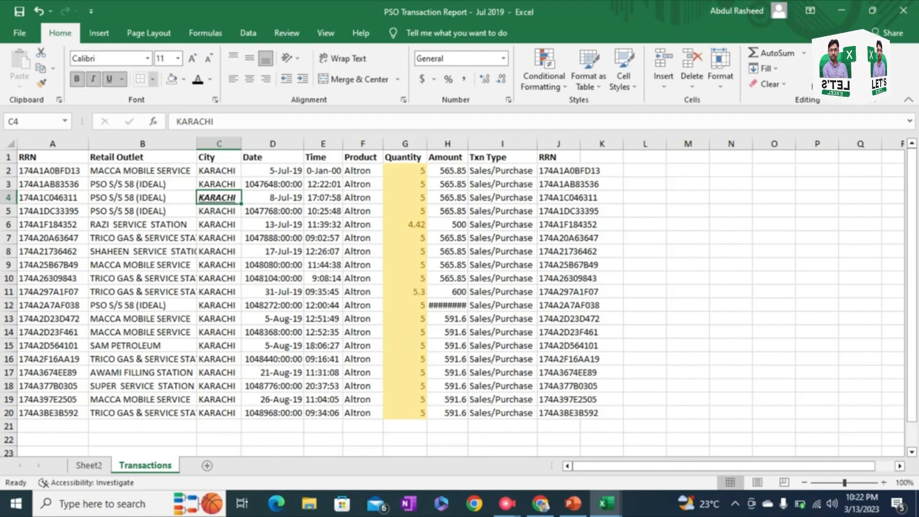
pyautogui.click(153, 79)
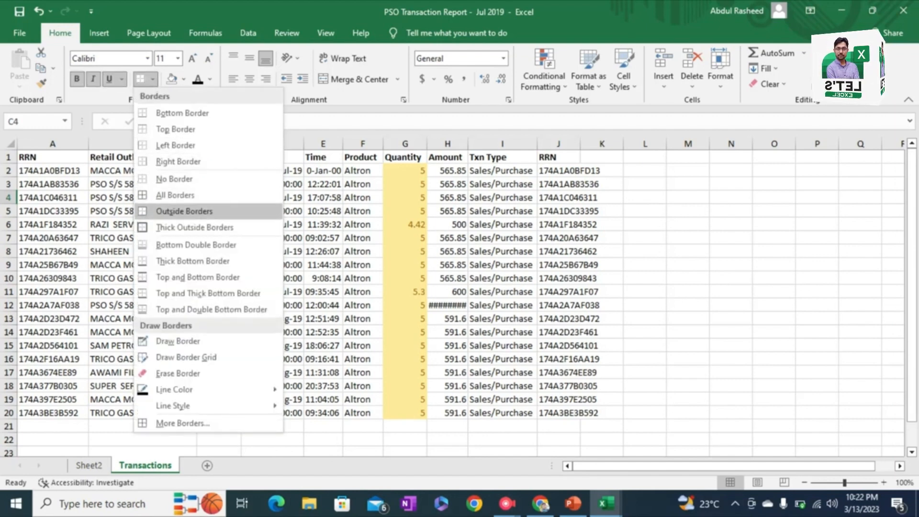
pyautogui.click(175, 195)
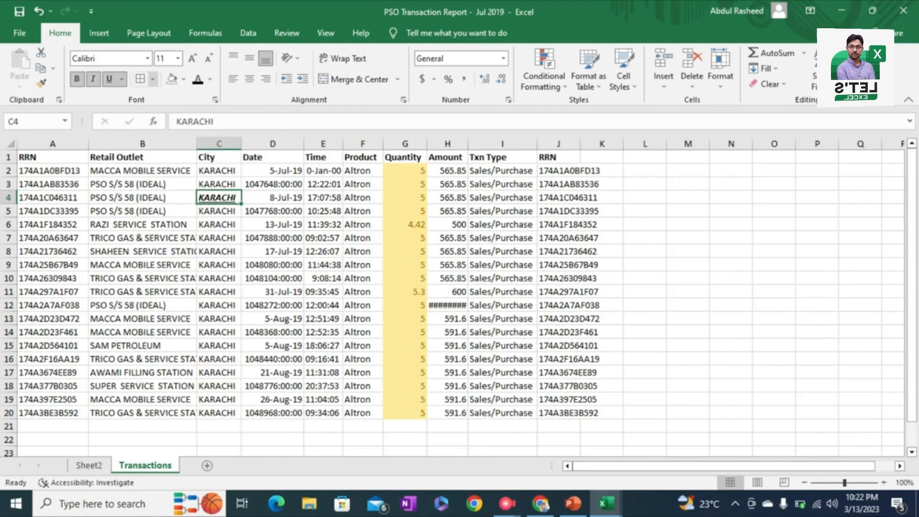
# Step: Look through the border line colors, border line styles and fill colors available for cell C4 without choosing any
pyautogui.click(152, 79)
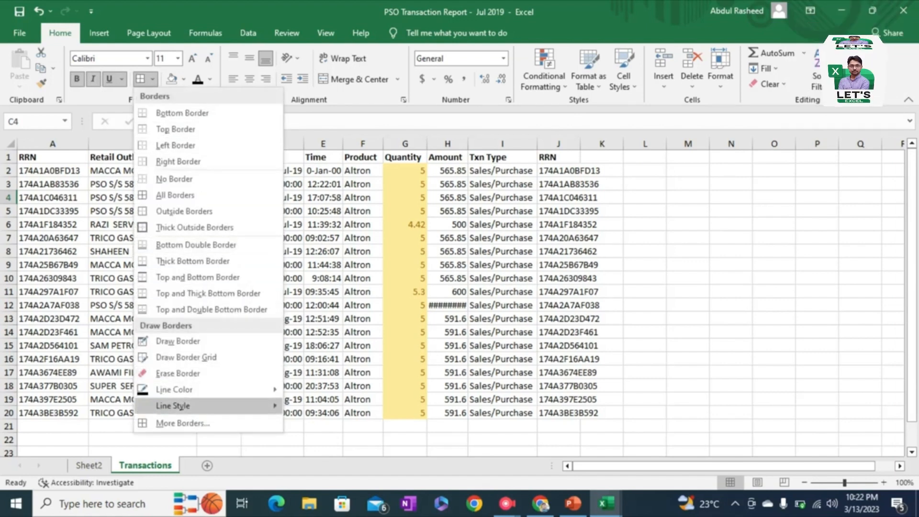
pyautogui.moveTo(191, 389)
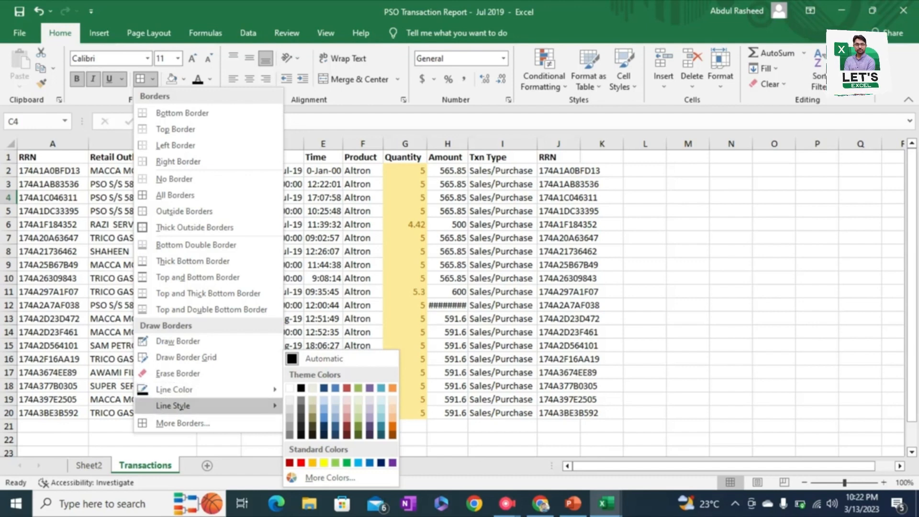
pyautogui.moveTo(191, 406)
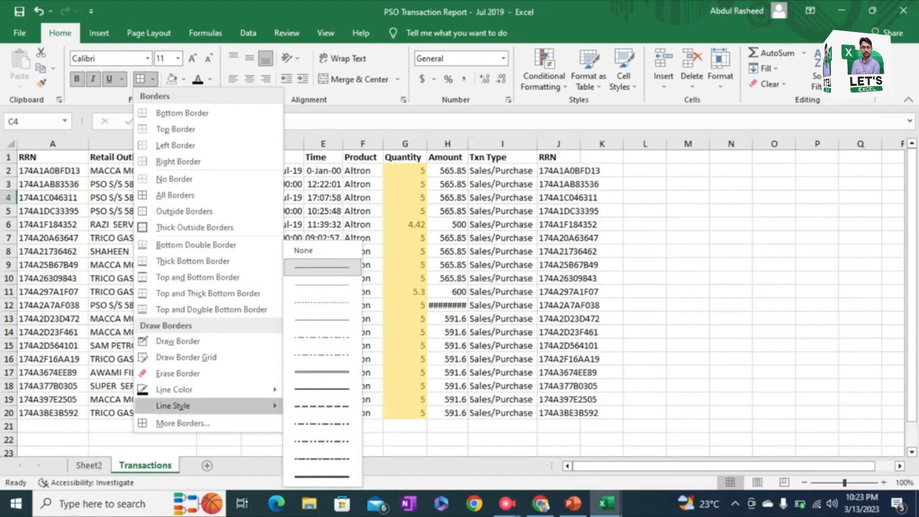
pyautogui.press('Escape')
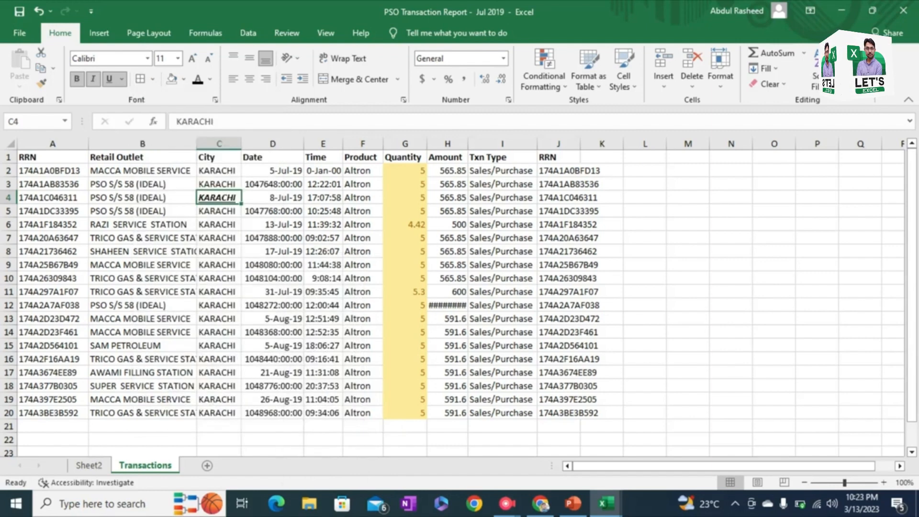
pyautogui.click(183, 80)
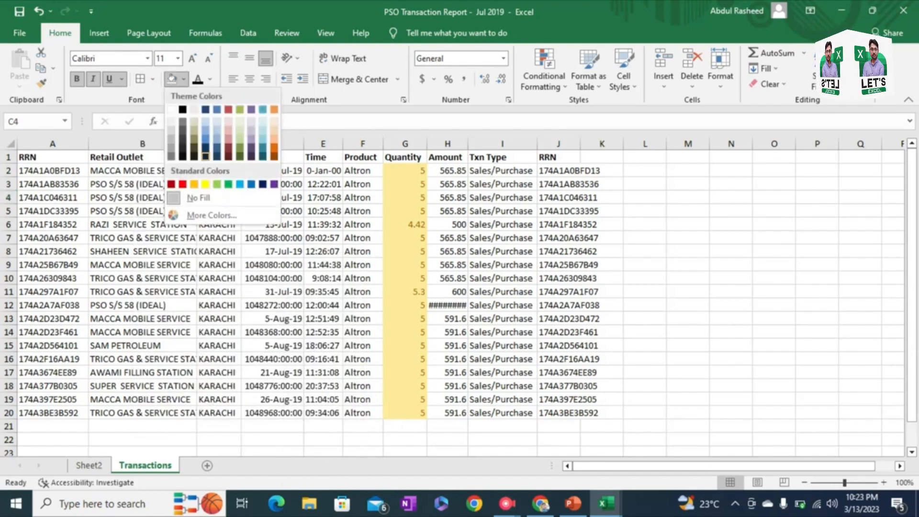
pyautogui.press('Escape')
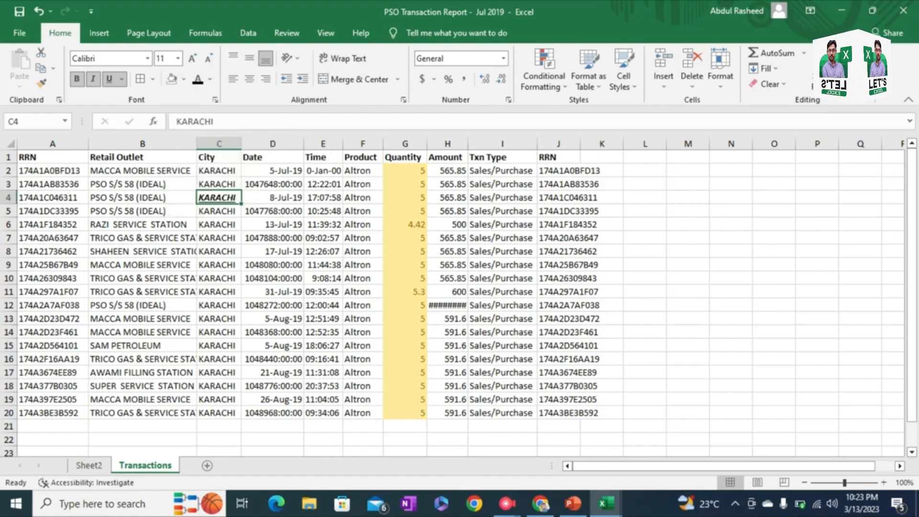
# Step: Fill the range B7:D12 with light tan, then replace that fill with dark olive green
pyautogui.moveTo(142, 238); pyautogui.dragTo(274, 305)
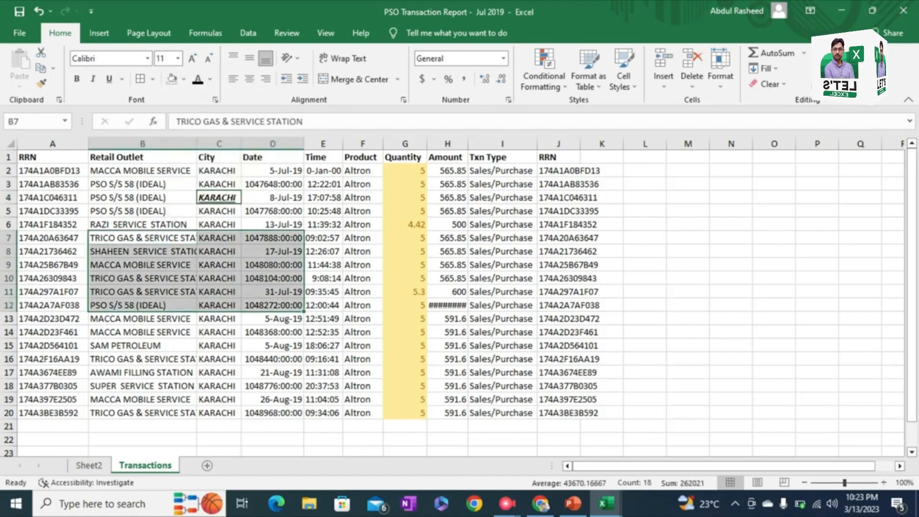
pyautogui.click(183, 80)
pyautogui.click(194, 122)
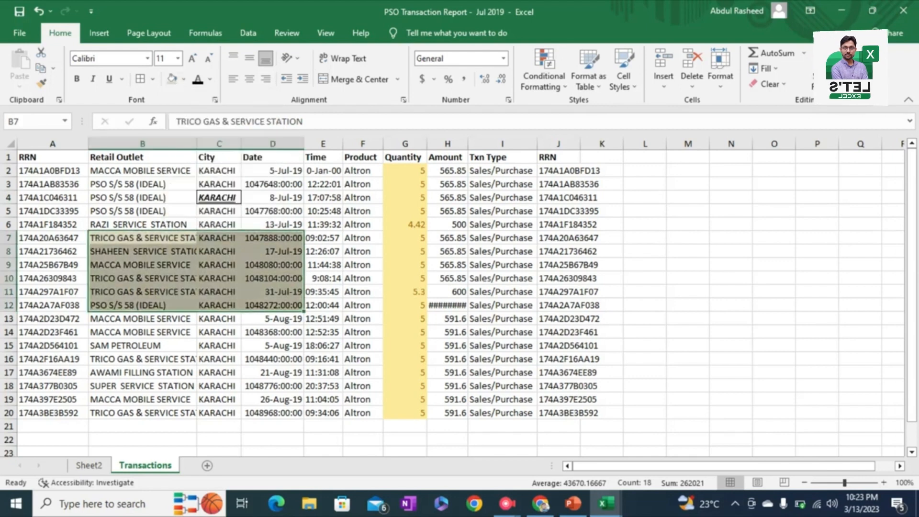
pyautogui.click(184, 79)
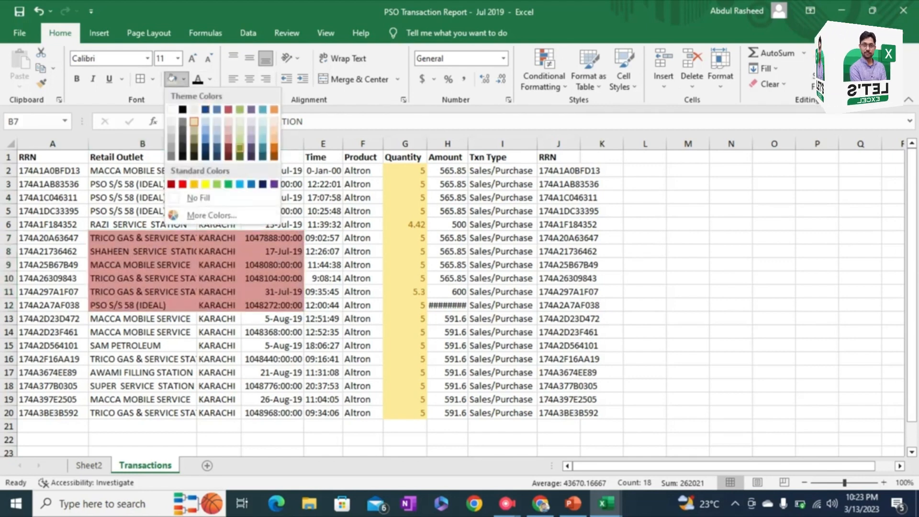
pyautogui.click(242, 146)
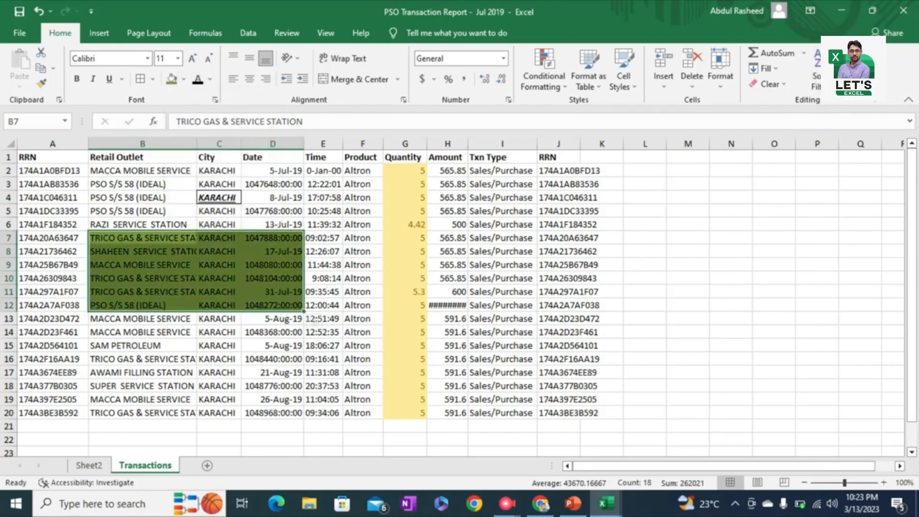
# Step: Set the font color of the outlet name in B4 to red and top-align the cell
pyautogui.click(142, 197)
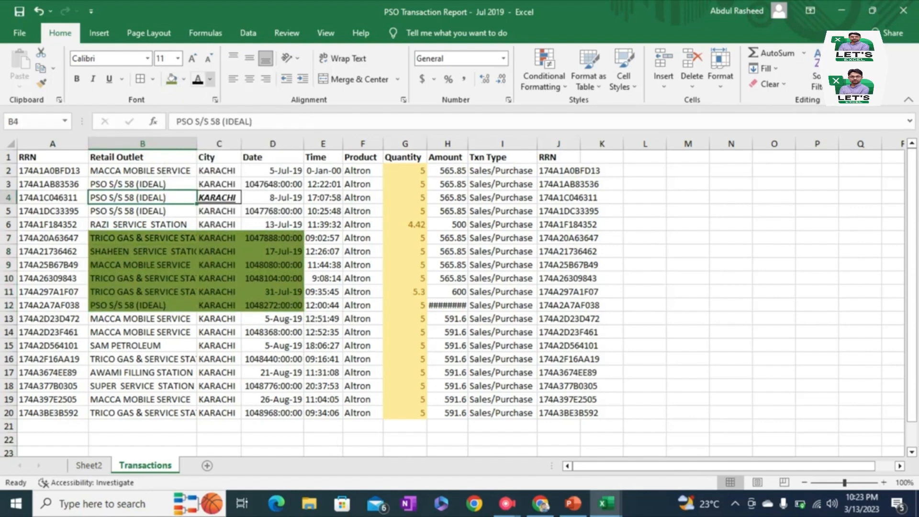
pyautogui.click(209, 80)
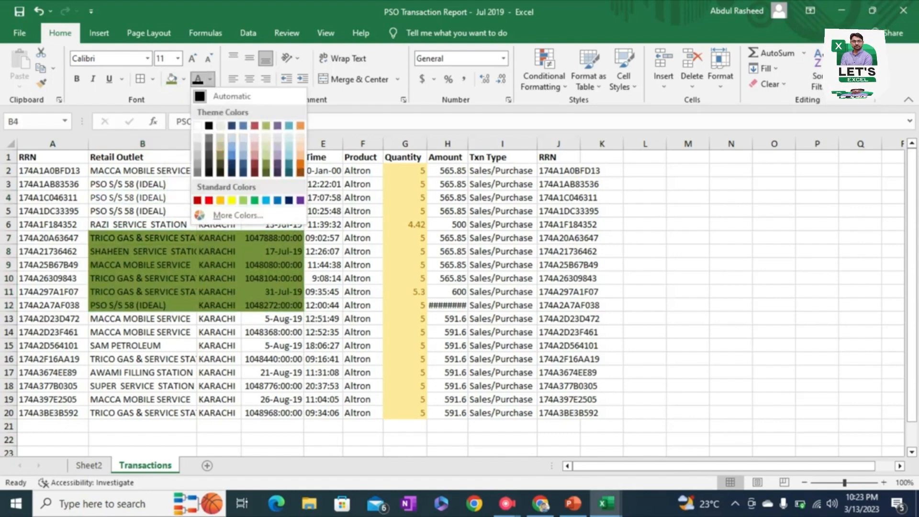
pyautogui.click(209, 200)
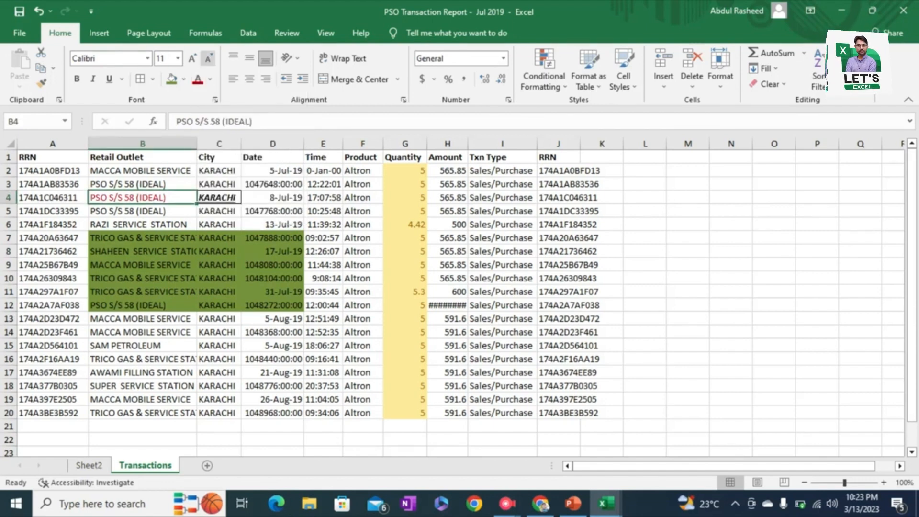
pyautogui.click(233, 58)
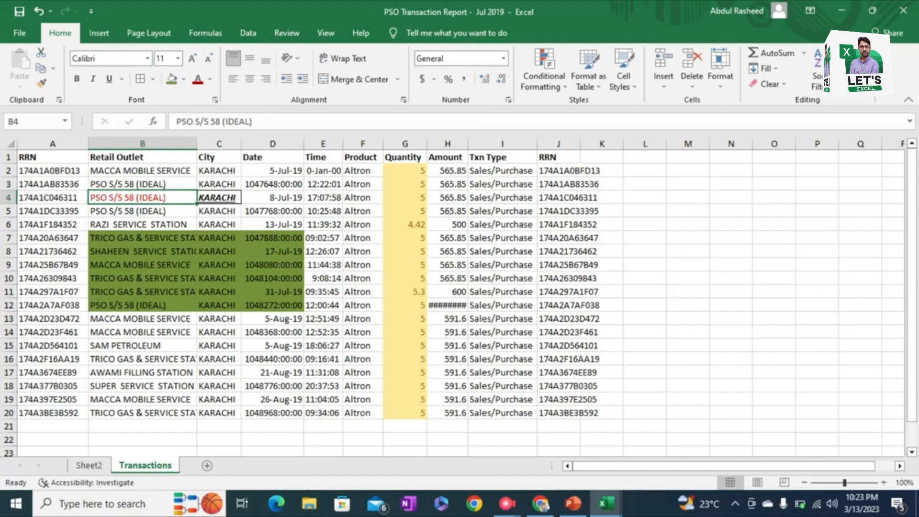
# Step: Try top, middle and bottom alignment on cell B2, then widen column B and set B2 to middle alignment
pyautogui.click(142, 171)
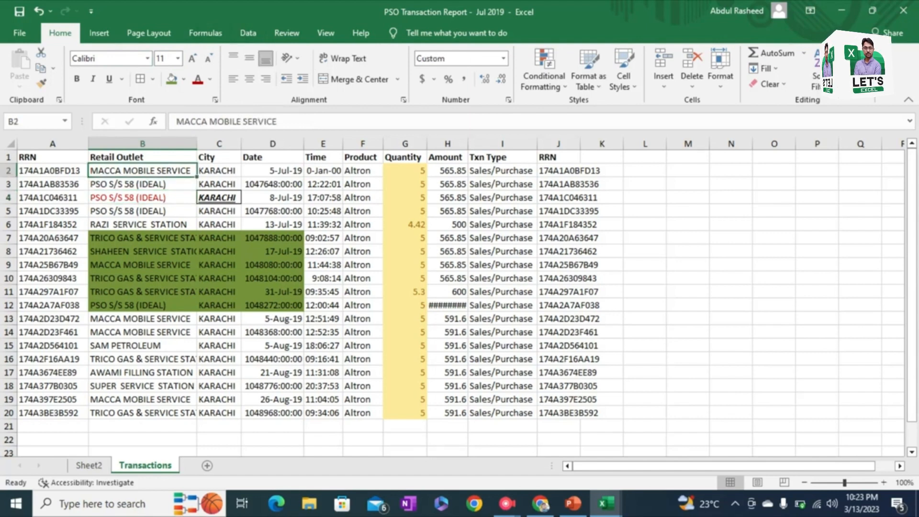
pyautogui.click(233, 58)
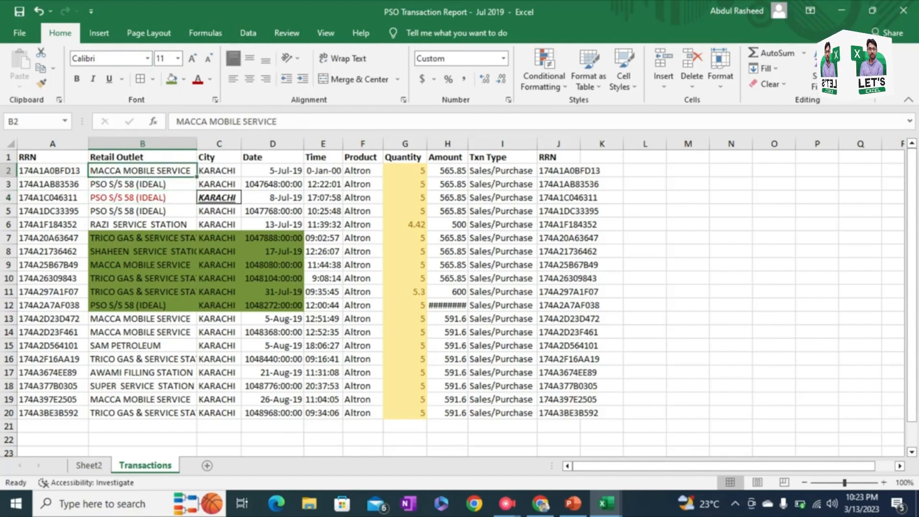
pyautogui.click(250, 58)
pyautogui.click(266, 58)
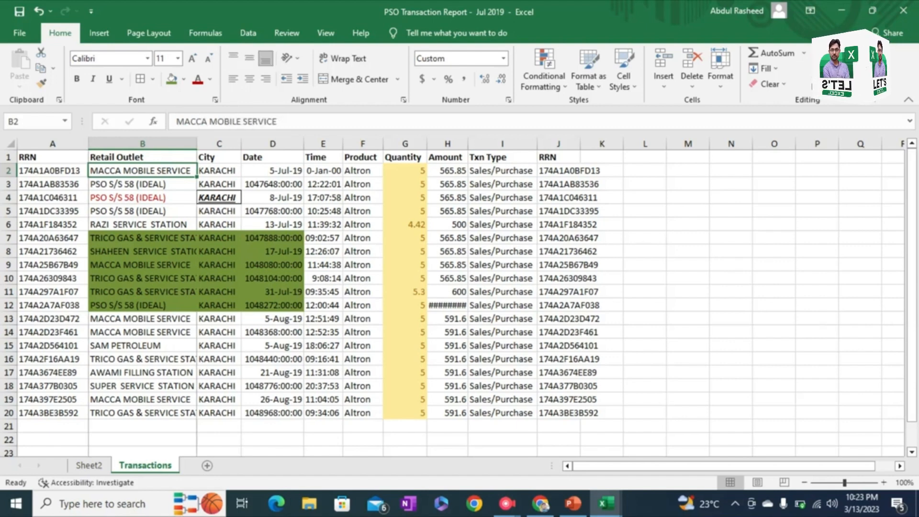
pyautogui.doubleClick(197, 144)
pyautogui.click(249, 58)
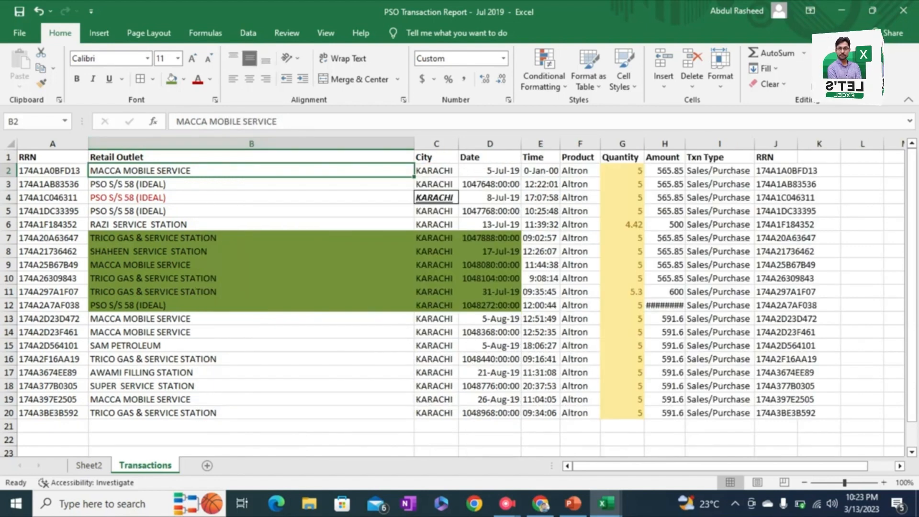
# Step: Cycle the outlet name in B2 through left, center and right alignment, ending with left alignment
pyautogui.click(233, 79)
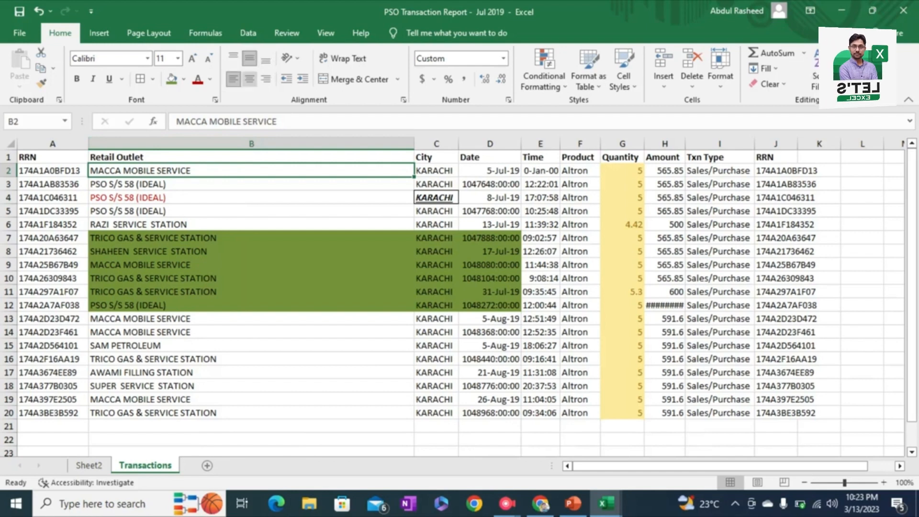
pyautogui.click(249, 79)
pyautogui.click(265, 79)
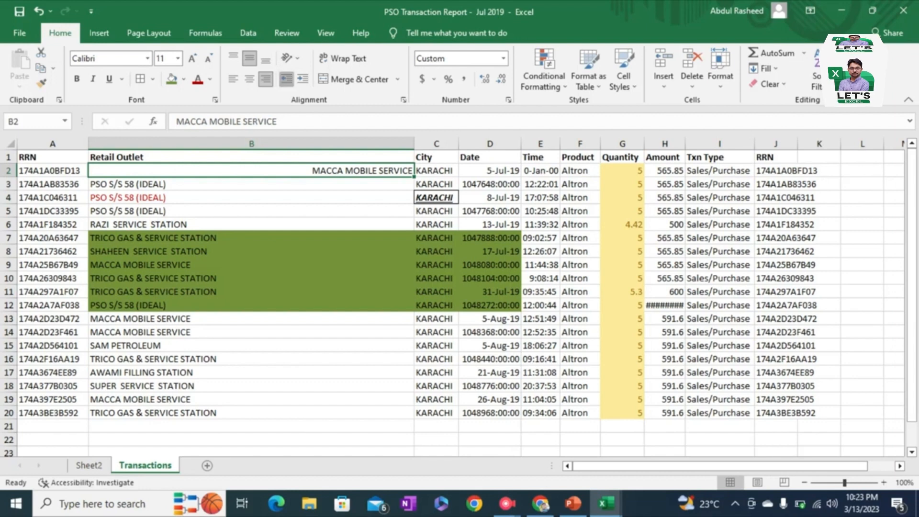
pyautogui.click(233, 78)
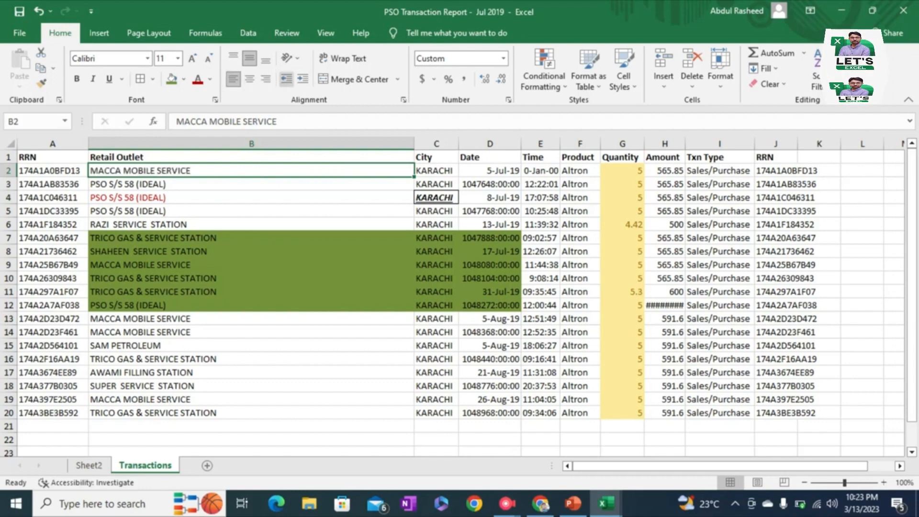
# Step: Increase the indent of cell B2 several levels, decrease it back to none, and fit column B's width to its contents
pyautogui.click(302, 79)
pyautogui.click(302, 79)
pyautogui.click(302, 78)
pyautogui.click(302, 79)
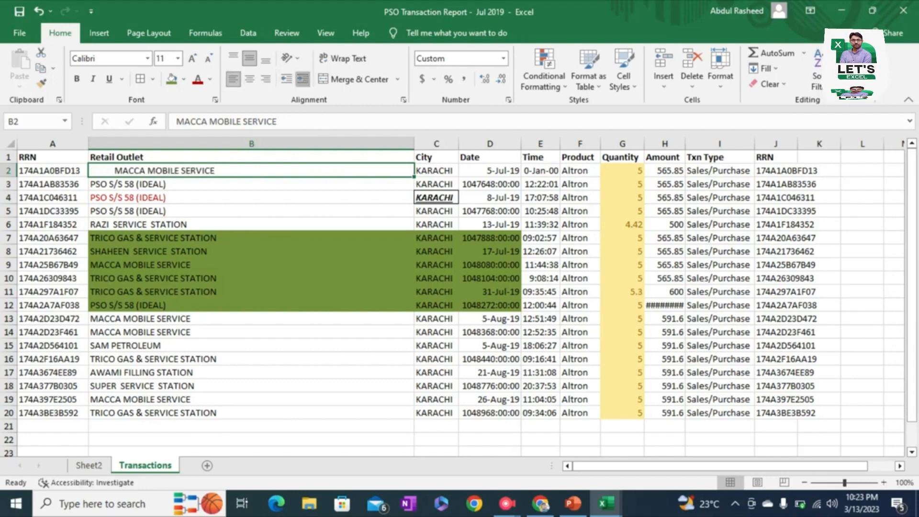
pyautogui.click(302, 79)
pyautogui.click(303, 79)
pyautogui.click(302, 79)
pyautogui.click(286, 79)
pyautogui.click(286, 79)
pyautogui.click(286, 79)
pyautogui.click(286, 79)
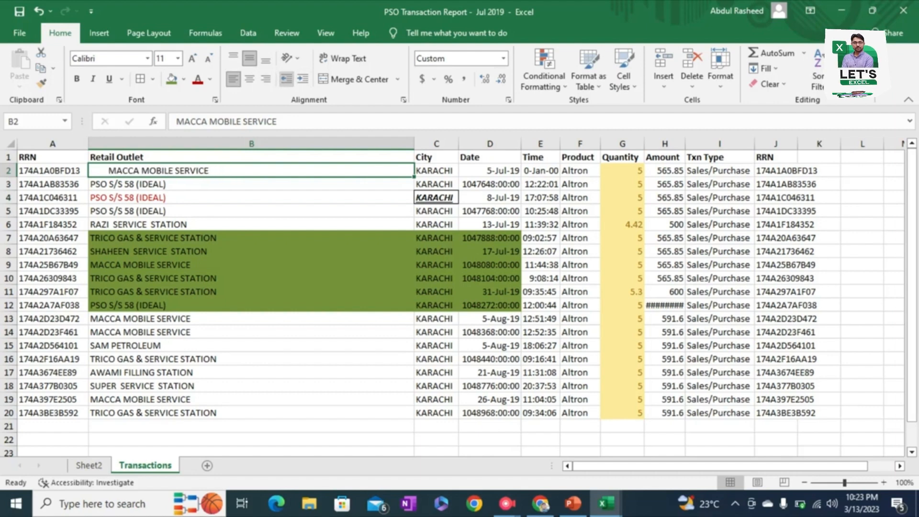
pyautogui.click(286, 79)
pyautogui.click(286, 79)
pyautogui.click(286, 79)
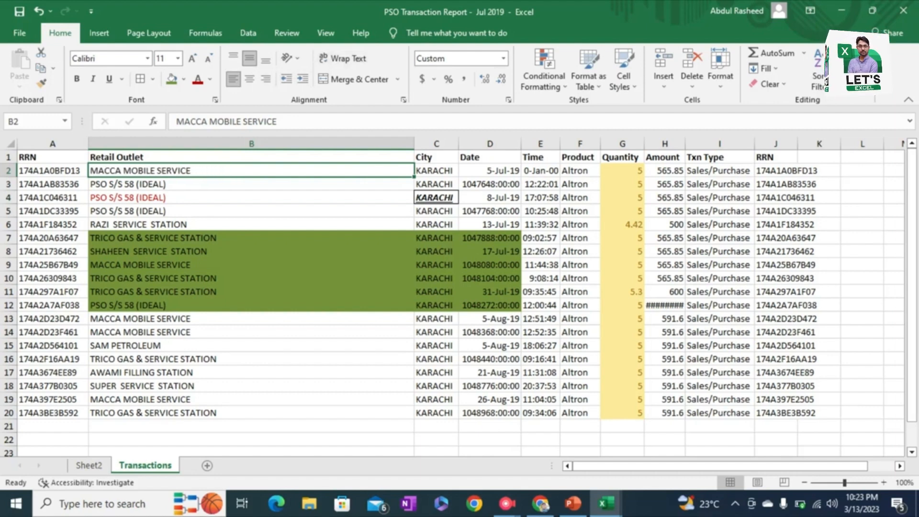
pyautogui.doubleClick(414, 143)
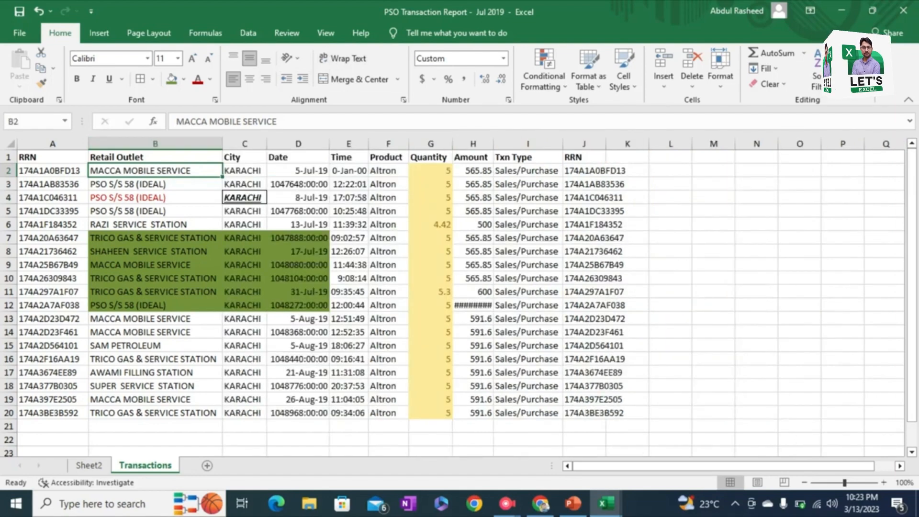
# Step: Copy the full outlet text "PSO S/S 58 (IDEAL)" from inside cell B3 and leave the cell's content as is
pyautogui.doubleClick(191, 184)
pyautogui.click(254, 121)
pyautogui.moveTo(253, 122); pyautogui.dragTo(176, 121)
pyautogui.hotkey('ctrl', 'c')
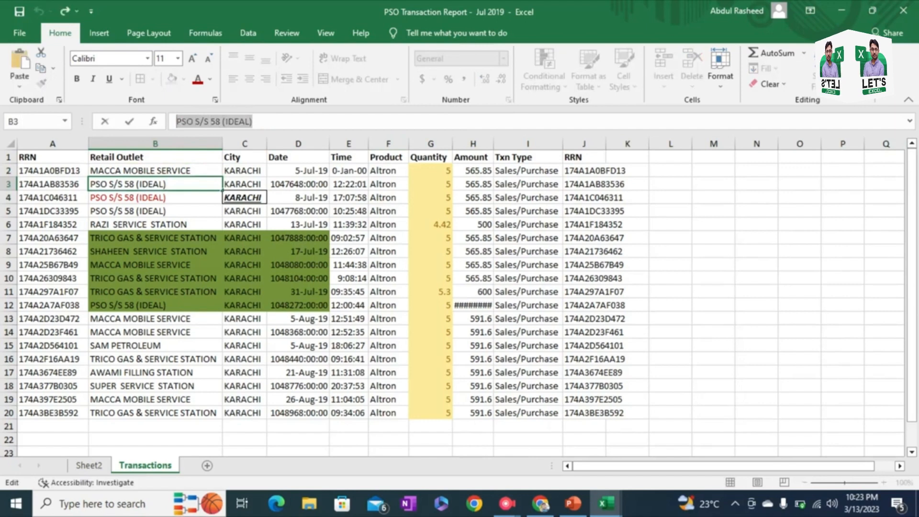
pyautogui.press('Return')
# Step: Append three comma-separated copies of the copied text "PSO S/S 58 (IDEAL)" to the outlet name in cell B2
pyautogui.press('Up')
pyautogui.press('Up')
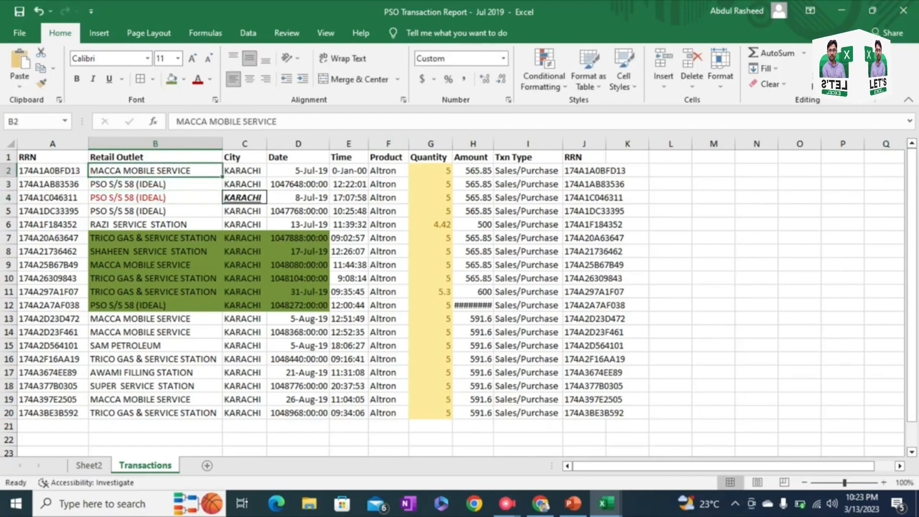
pyautogui.press('F2')
pyautogui.write(',')
pyautogui.hotkey('ctrl', 'v')
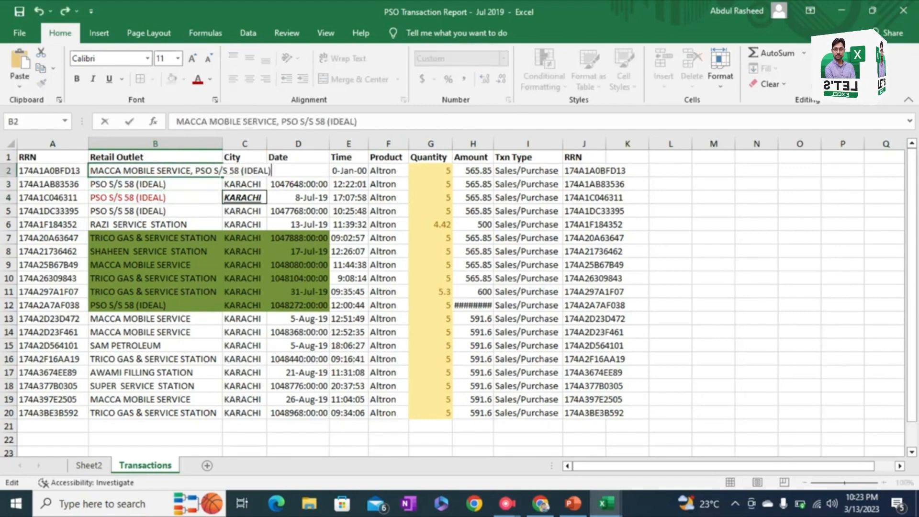
pyautogui.write(',')
pyautogui.hotkey('ctrl', 'v')
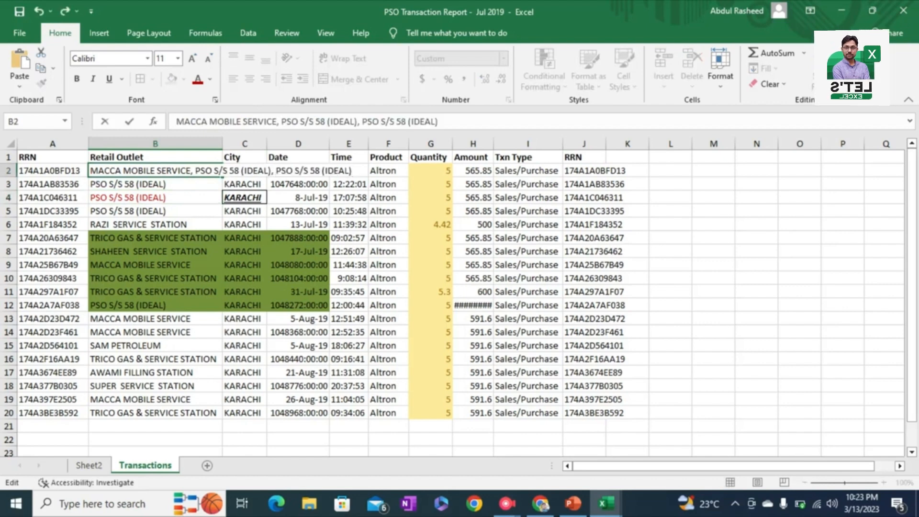
pyautogui.write(',')
pyautogui.hotkey('ctrl', 'v')
pyautogui.press('Return')
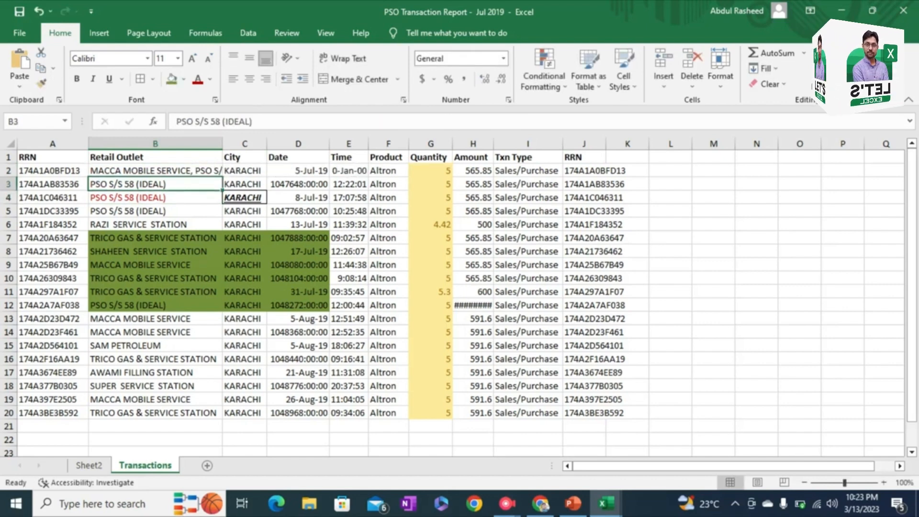
# Step: Wrap the long text in cell B2, and undo both the wrapping and the appended outlet names
pyautogui.press('Up')
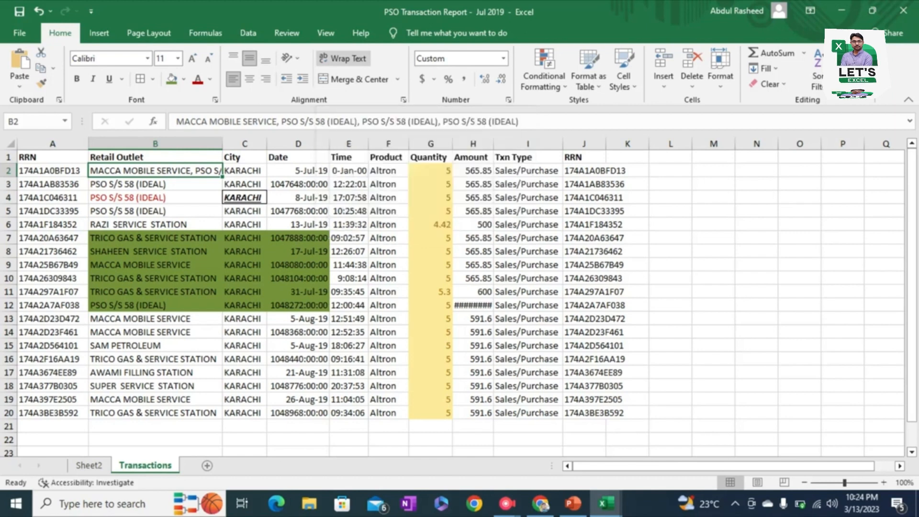
pyautogui.click(342, 58)
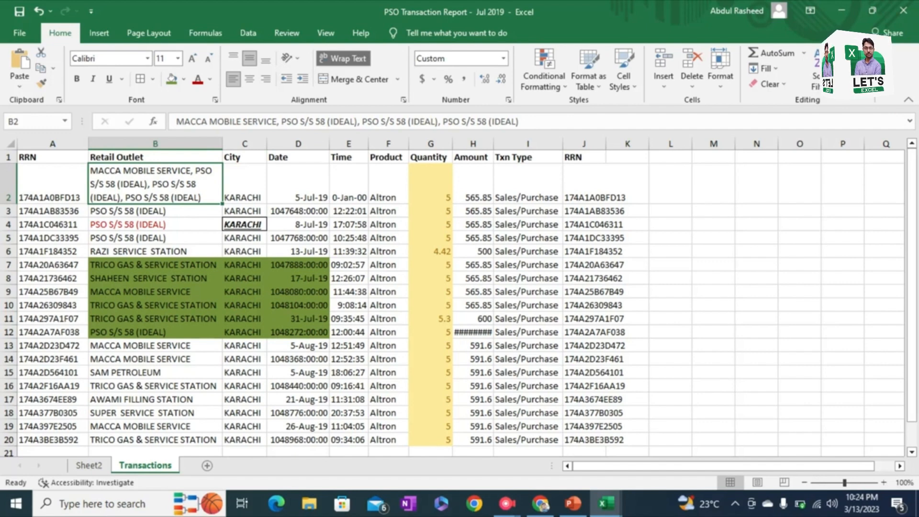
pyautogui.hotkey('ctrl', 'z')
pyautogui.hotkey('ctrl', 'z')
pyautogui.hotkey('ctrl', 'z')
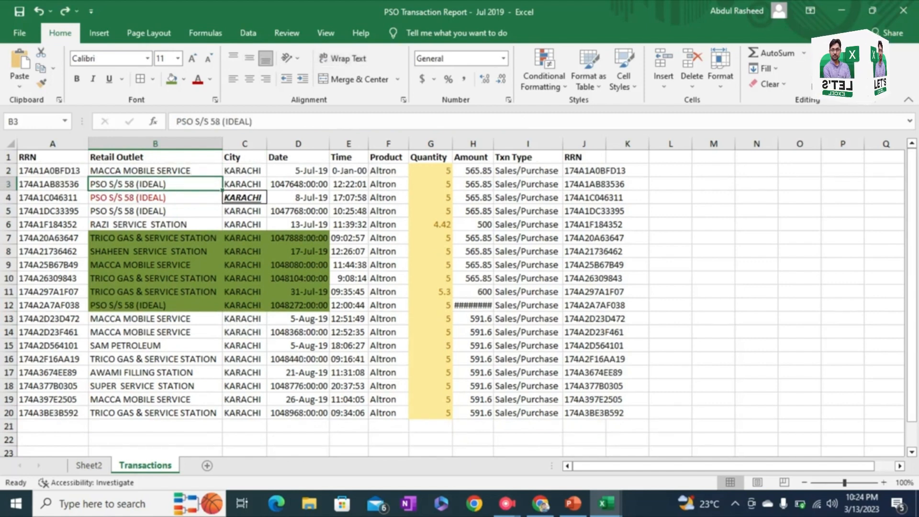
# Step: Merge and center cells B2:C2, keeping only the outlet name
pyautogui.moveTo(155, 171); pyautogui.dragTo(245, 171)
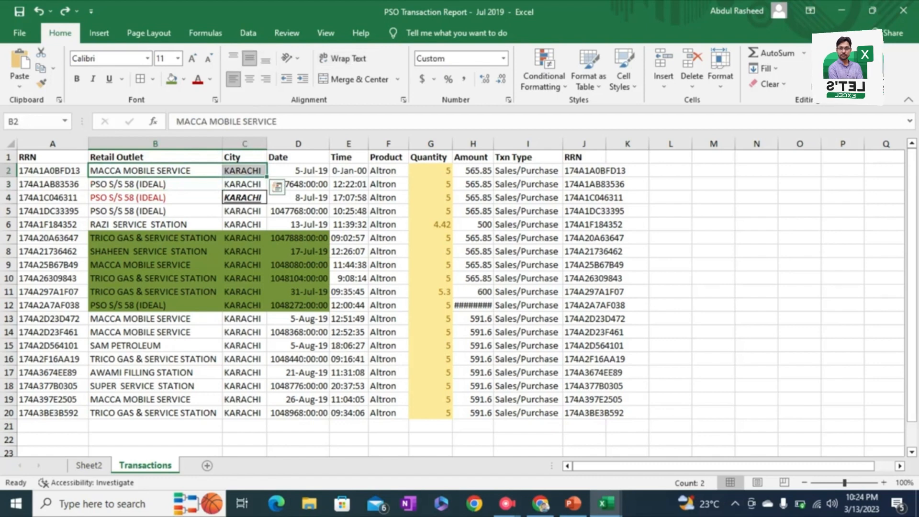
pyautogui.click(353, 79)
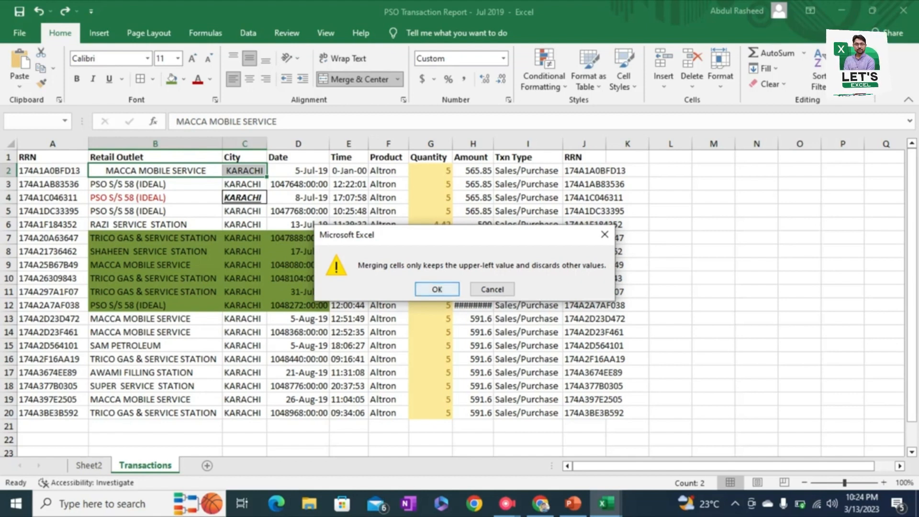
pyautogui.press('Return')
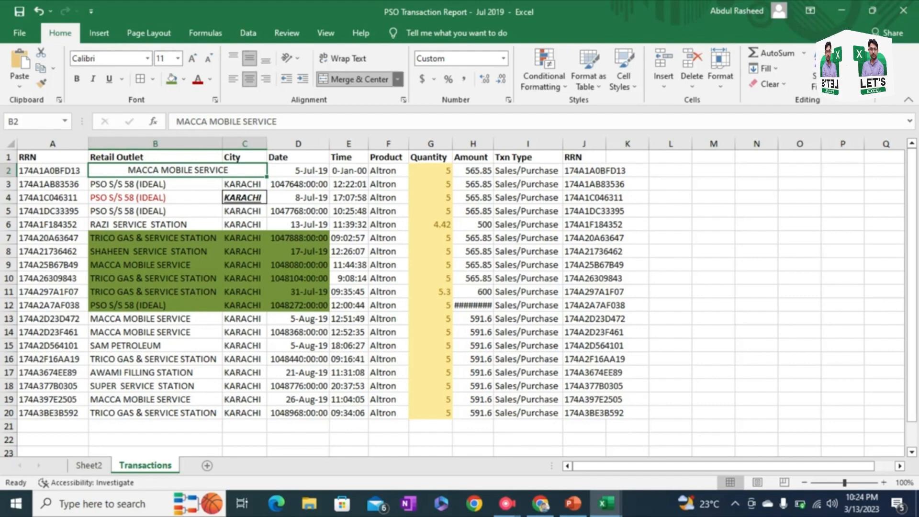
# Step: Unmerge the combined outlet cell in row 2 back into separate cells B2 and C2
pyautogui.click(397, 79)
pyautogui.click(364, 113)
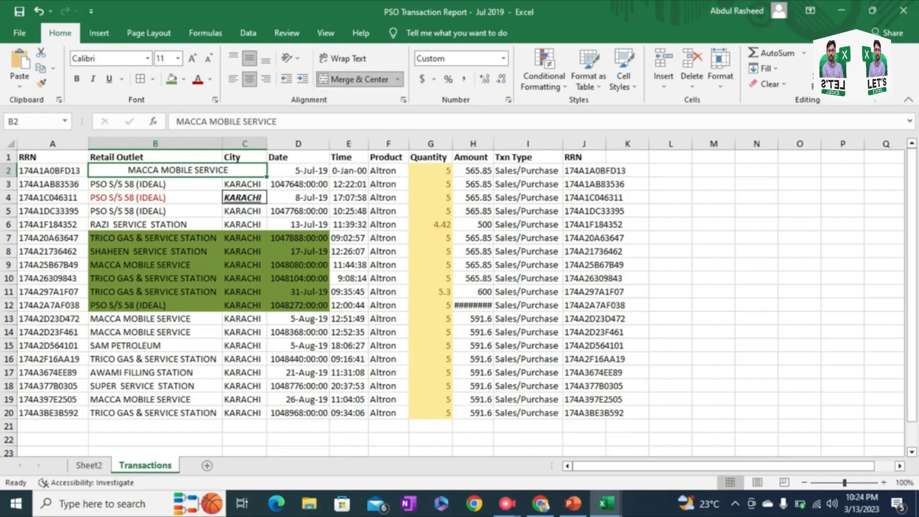
pyautogui.click(397, 79)
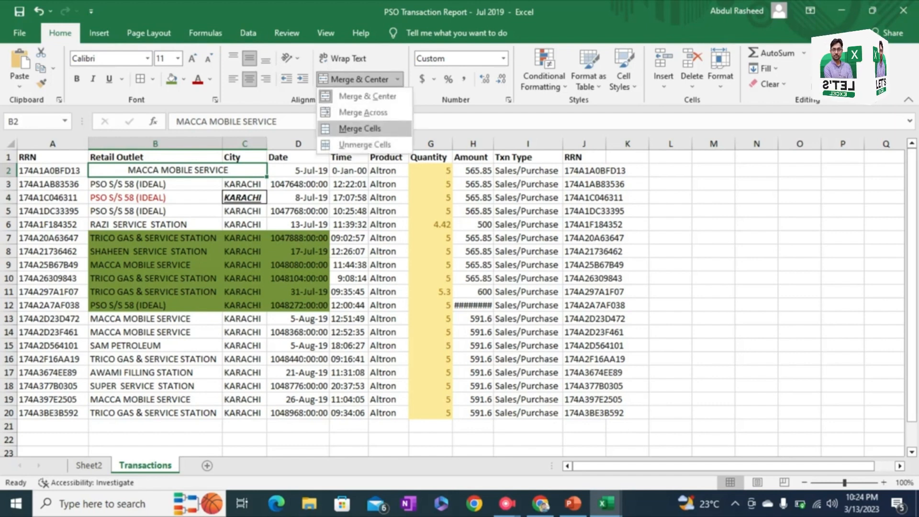
pyautogui.click(361, 129)
pyautogui.click(398, 79)
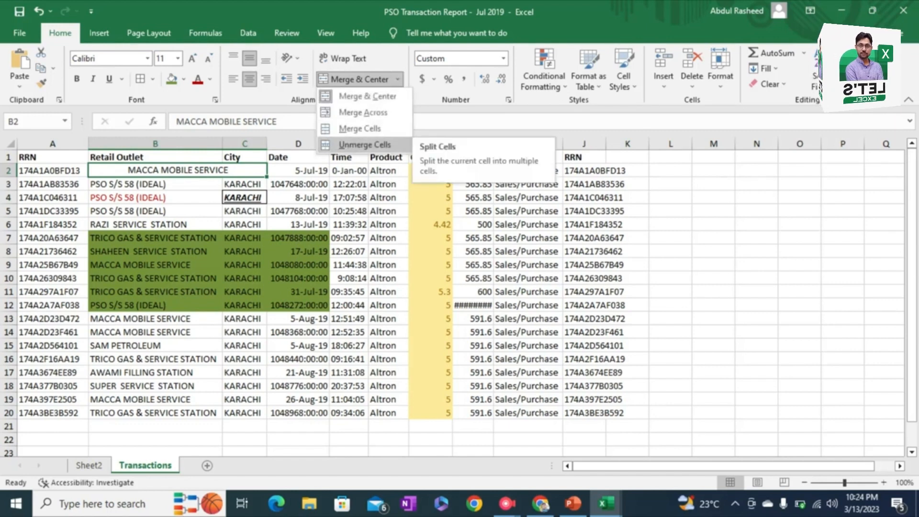
pyautogui.click(365, 144)
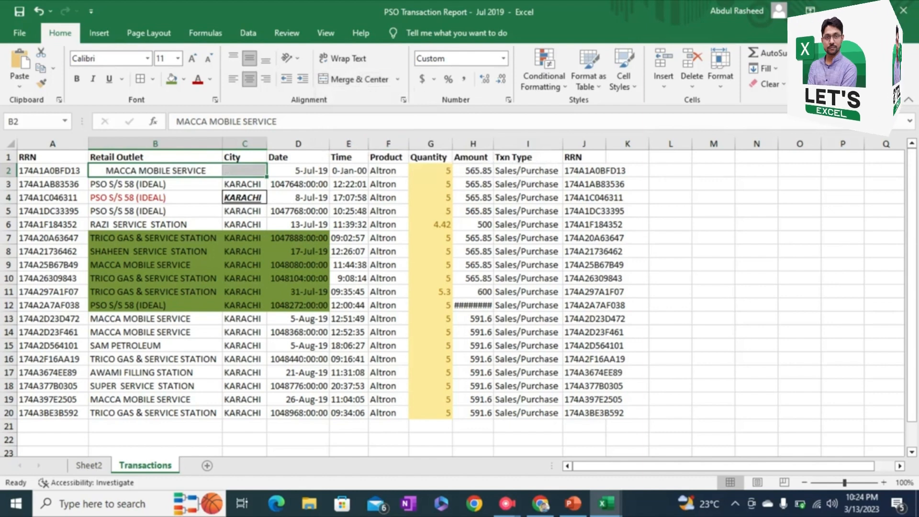
# Step: Refill the empty City cell C2 by copying "KARACHI" from C3
pyautogui.click(244, 171)
pyautogui.click(244, 184)
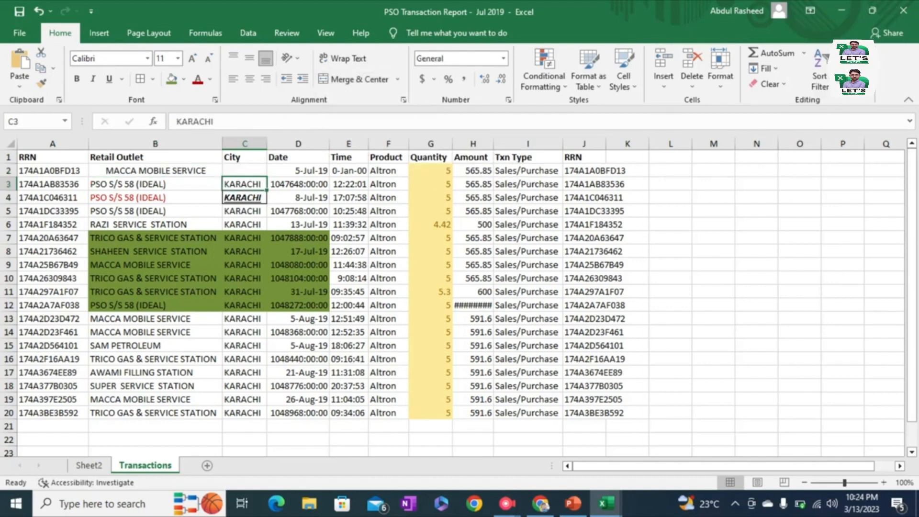
pyautogui.hotkey('ctrl', 'c')
pyautogui.press('Up')
pyautogui.press('Return')
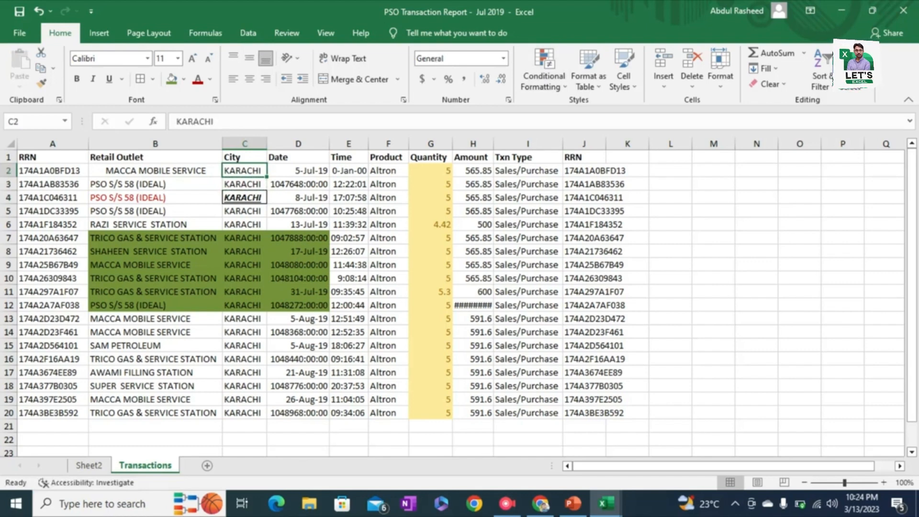
pyautogui.click(503, 59)
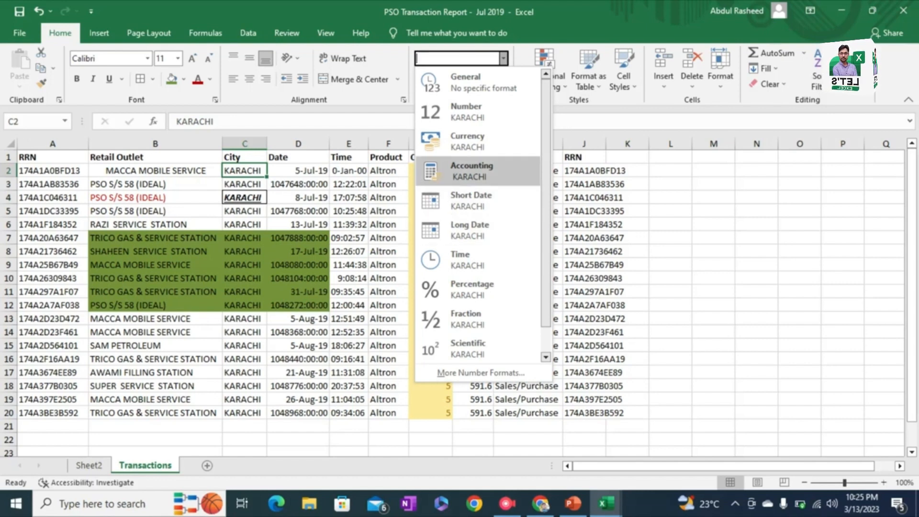
pyautogui.moveTo(545, 172)
pyautogui.mouseDown()
pyautogui.moveTo(545, 198)
pyautogui.moveTo(546, 169)
pyautogui.mouseUp()
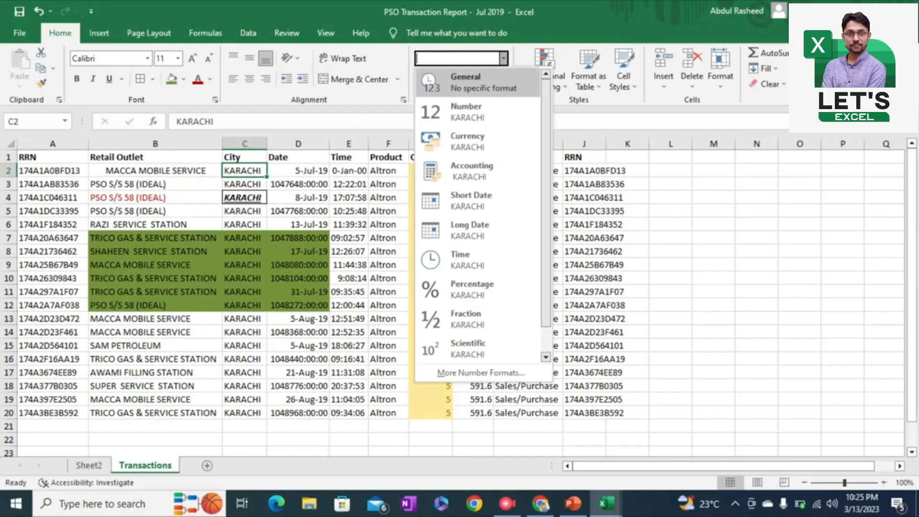
pyautogui.click(503, 59)
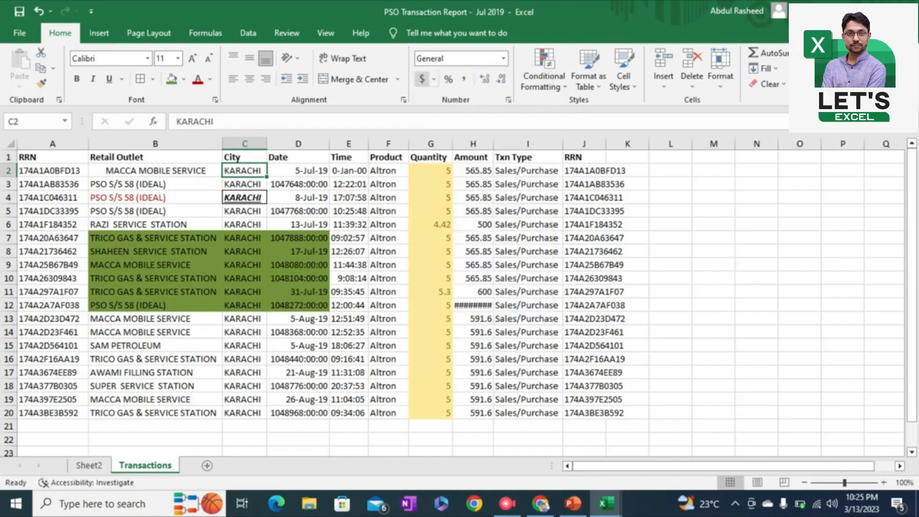
# Step: Apply the dollar Accounting format to the quantity in G2 and the Percentage format to the amount in H2
pyautogui.click(431, 170)
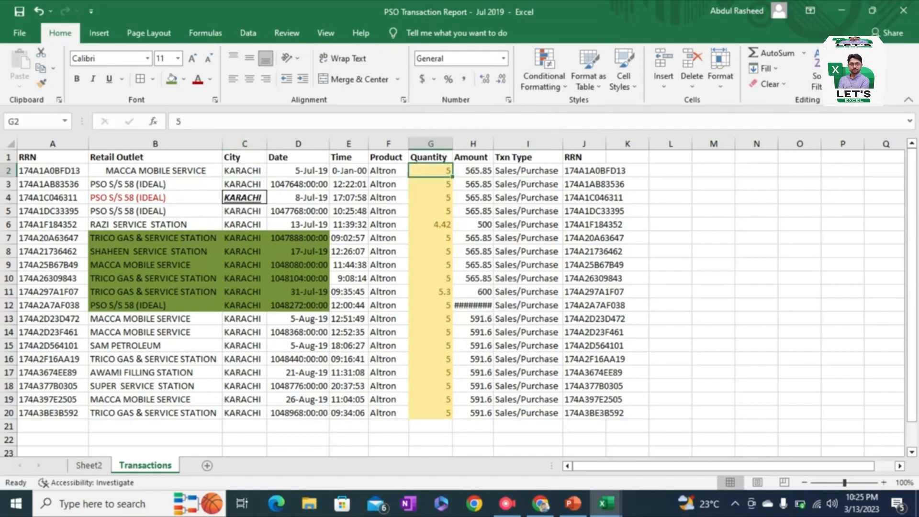
pyautogui.click(422, 79)
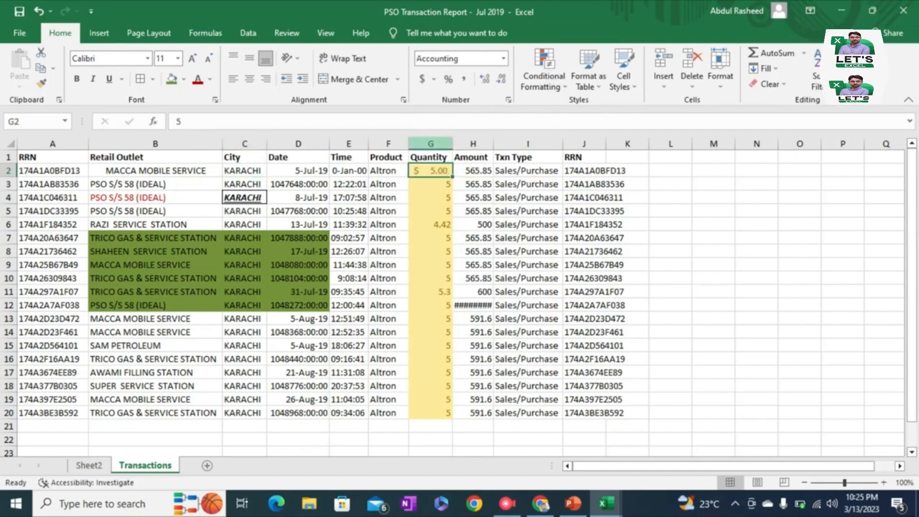
pyautogui.click(473, 171)
pyautogui.click(448, 79)
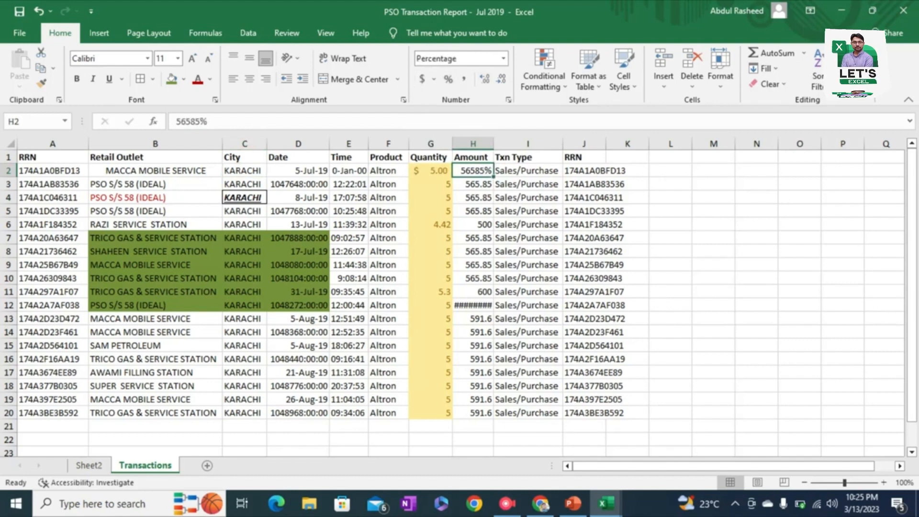
# Step: Increase the amount in H7 to four decimal places, then decrease it to no decimals
pyautogui.click(473, 238)
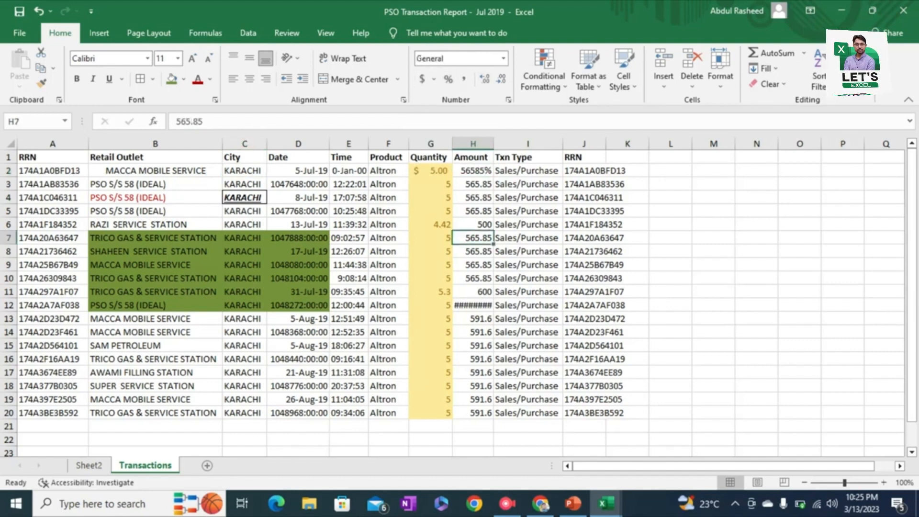
pyautogui.click(485, 79)
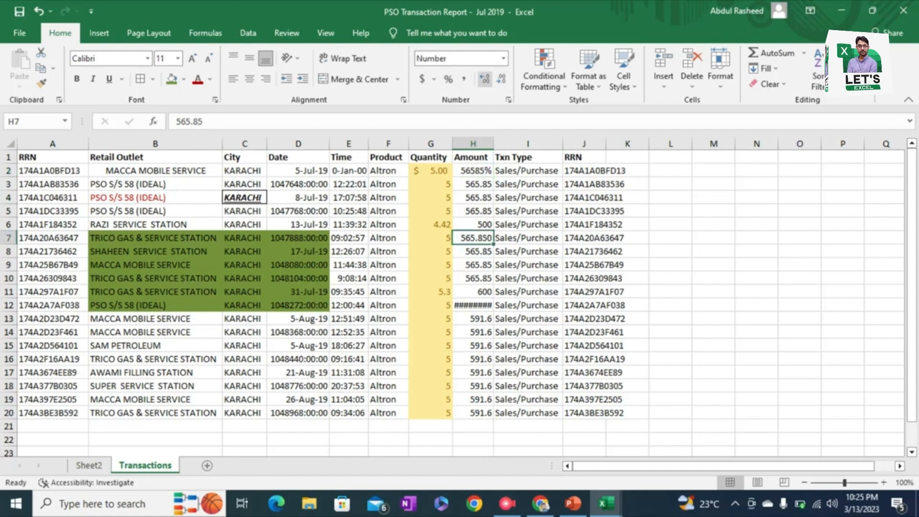
pyautogui.click(484, 79)
pyautogui.click(501, 79)
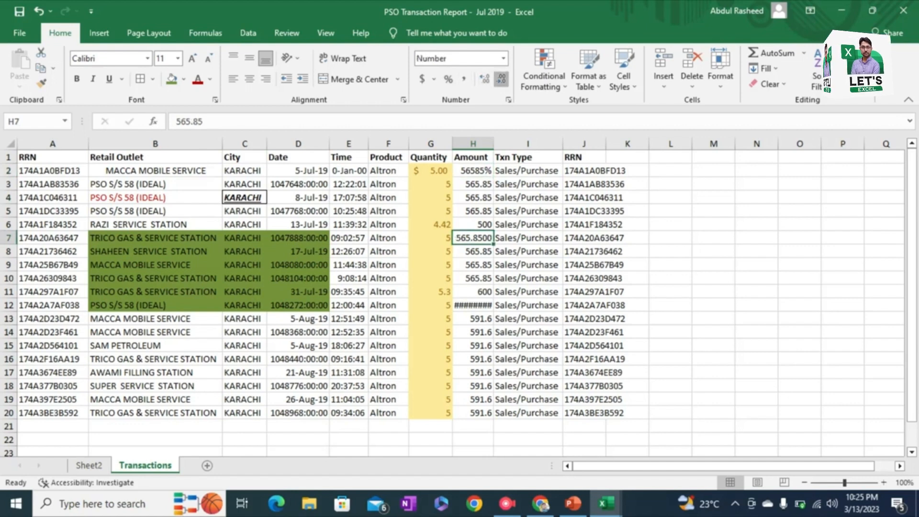
pyautogui.click(501, 79)
pyautogui.click(501, 79)
pyautogui.click(501, 79)
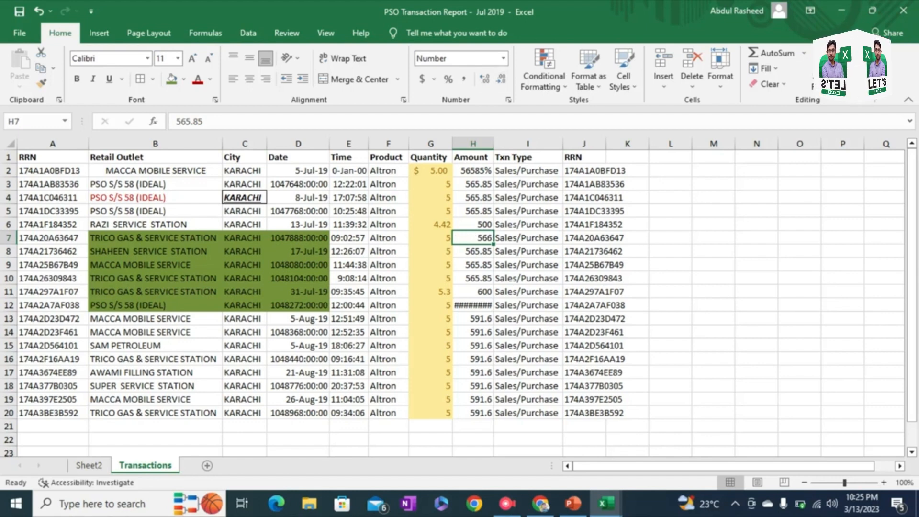
# Step: Format the whole data range A1:J20 as a table with headers, using a Light table style
pyautogui.hotkey('ctrl', 'Home')
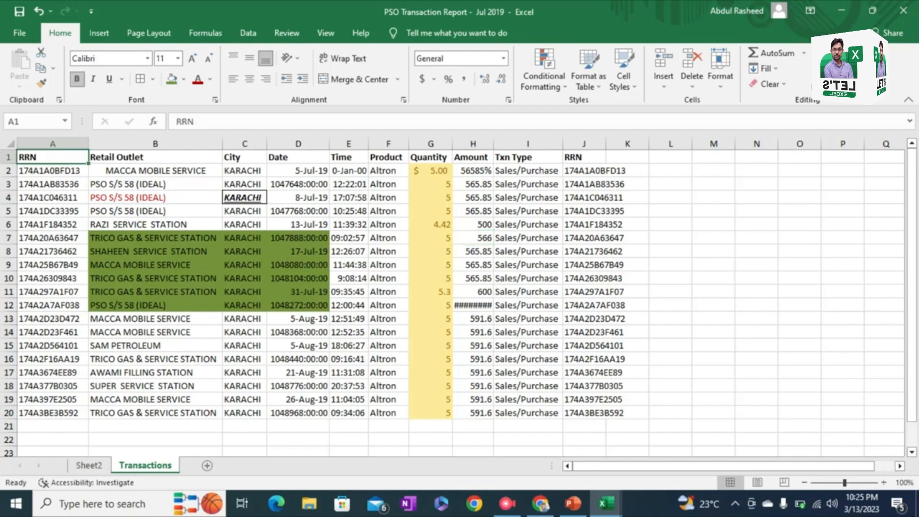
pyautogui.hotkey('ctrl', 'a')
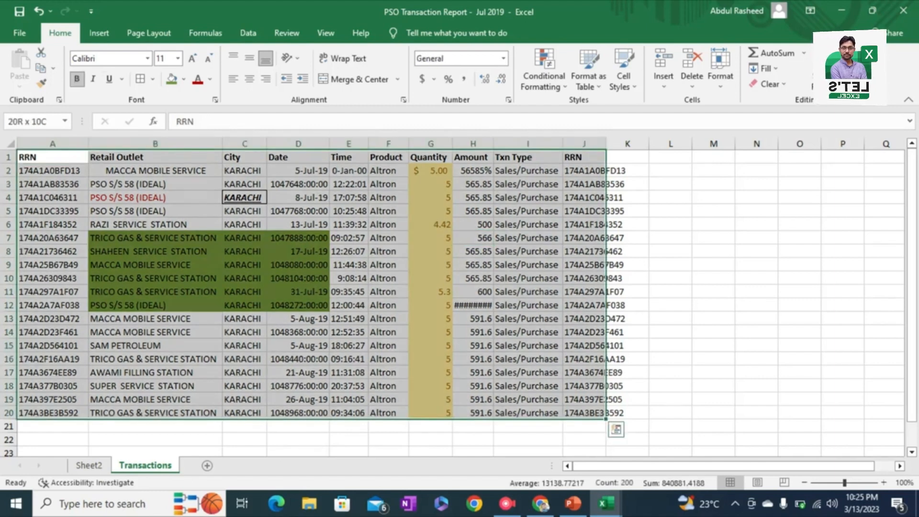
pyautogui.click(544, 77)
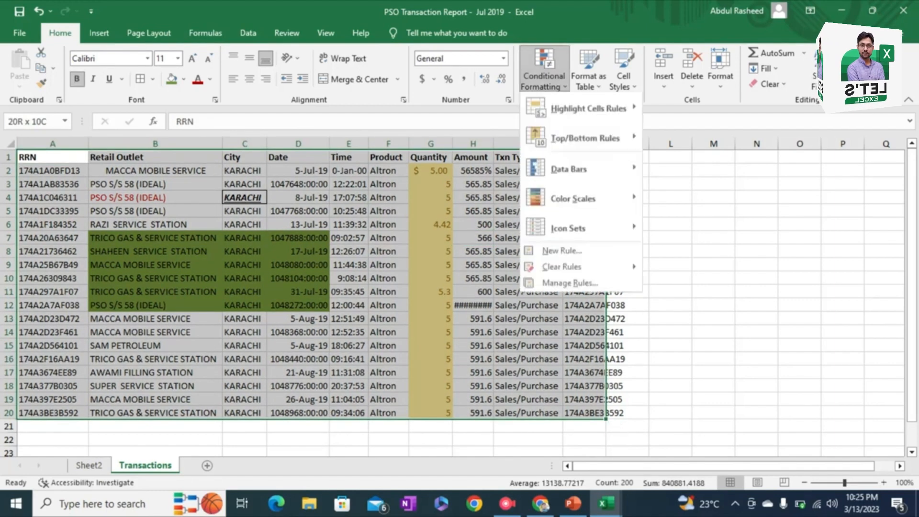
pyautogui.moveTo(588, 110)
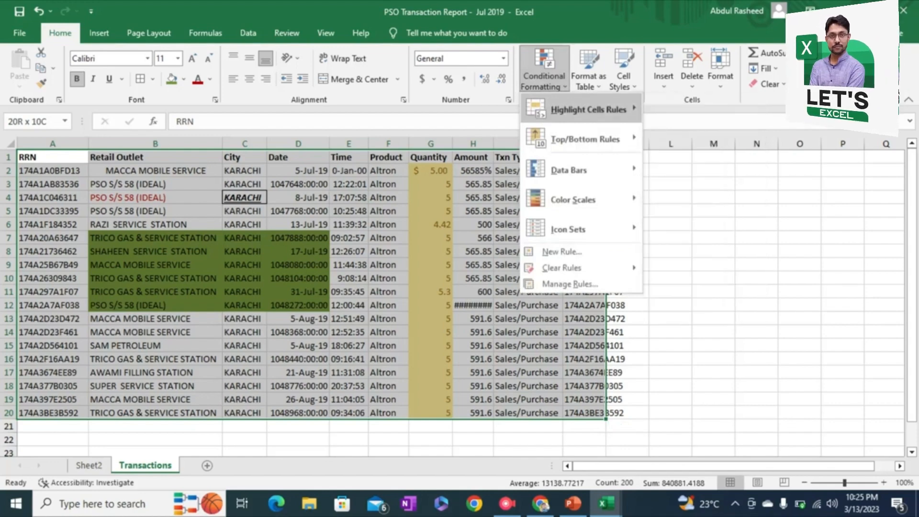
pyautogui.click(588, 77)
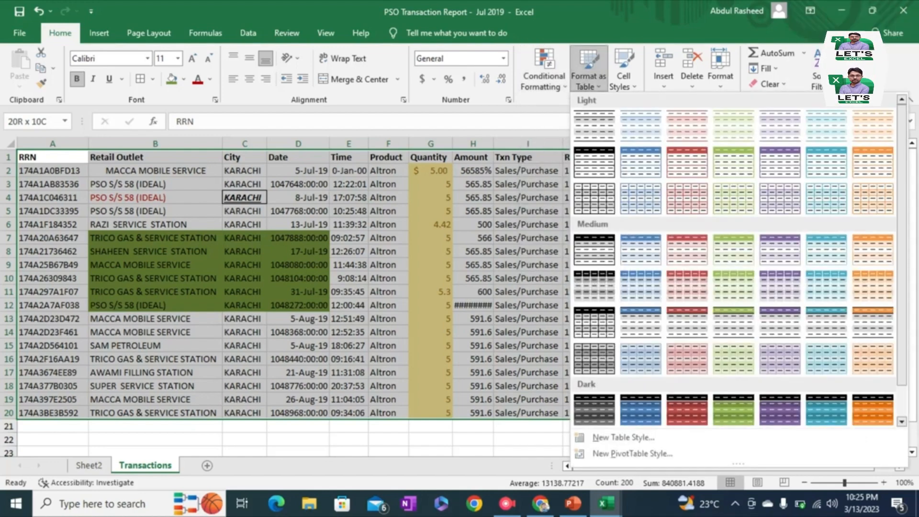
pyautogui.click(594, 127)
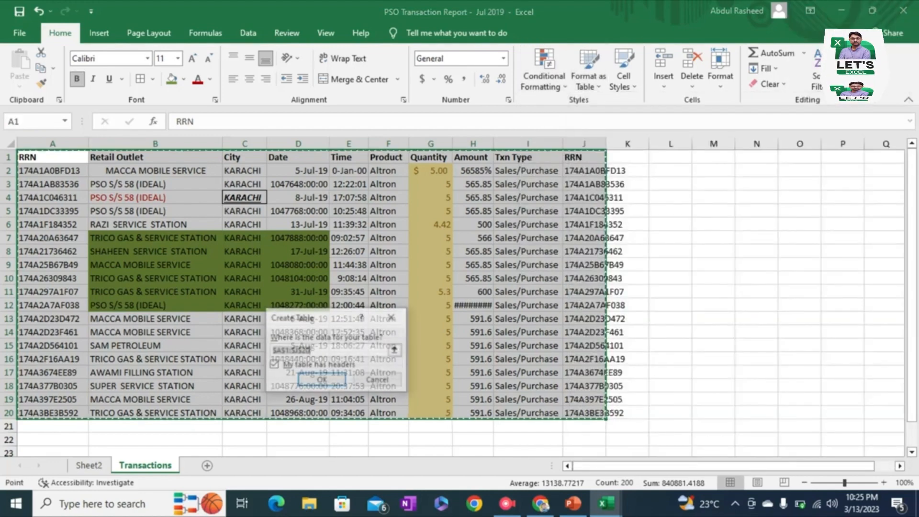
pyautogui.press('Return')
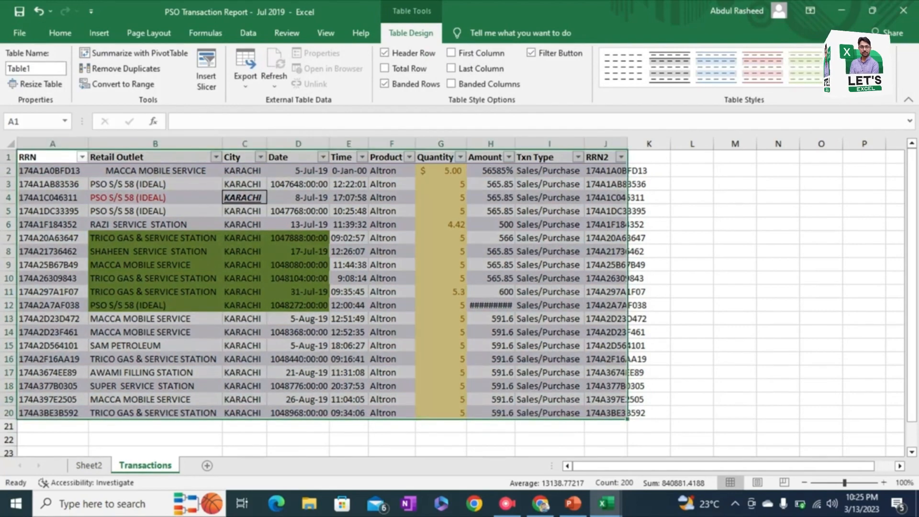
# Step: Change the table to a red Medium table style and select a single cell in the Quantity column
pyautogui.click(885, 82)
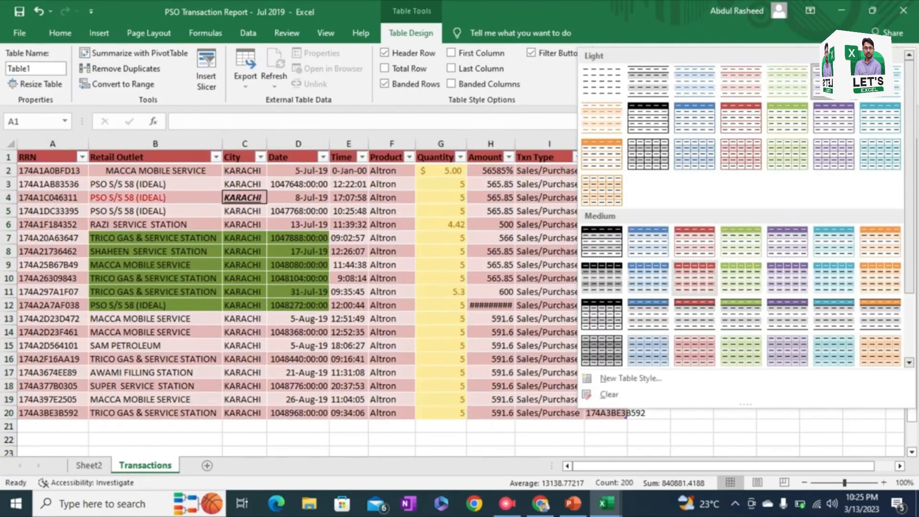
pyautogui.click(694, 278)
pyautogui.click(440, 305)
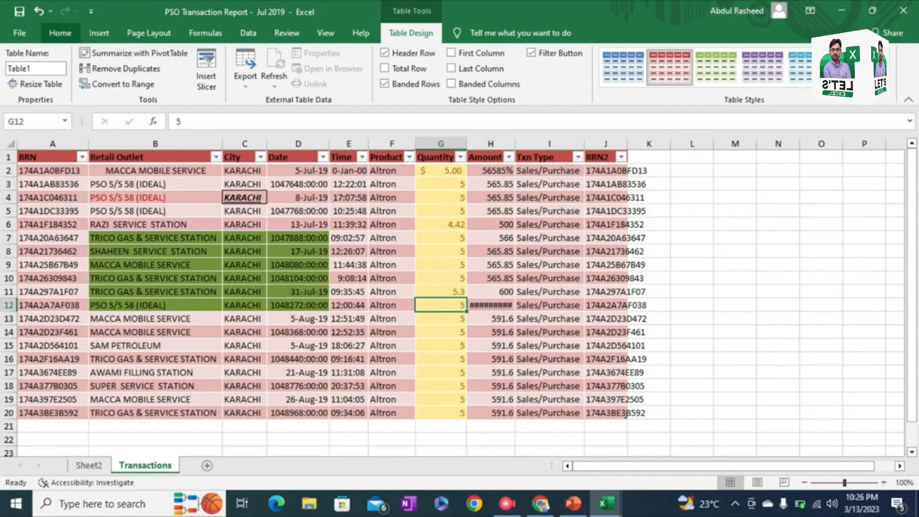
# Step: Switch the table's header row off and on, the total row on and off, and the banded rows off and on
pyautogui.click(59, 33)
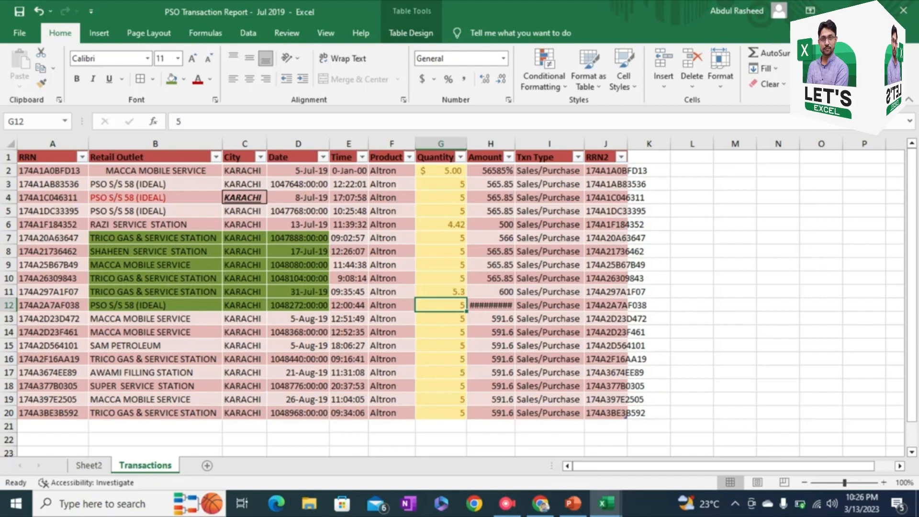
pyautogui.click(349, 211)
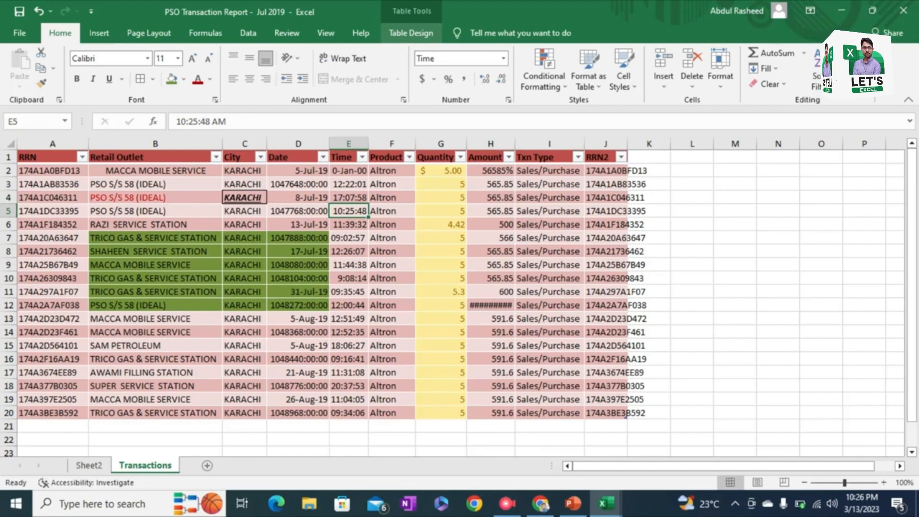
pyautogui.click(411, 33)
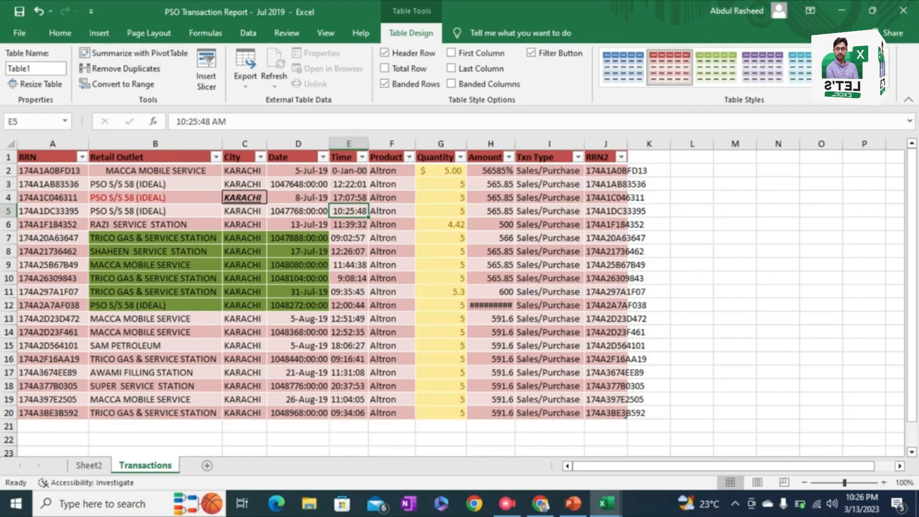
pyautogui.click(385, 53)
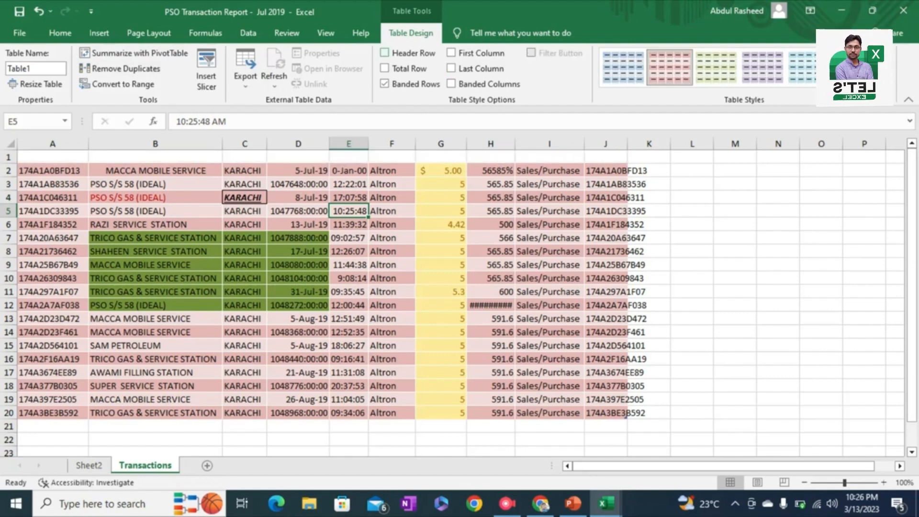
pyautogui.click(385, 53)
pyautogui.click(385, 68)
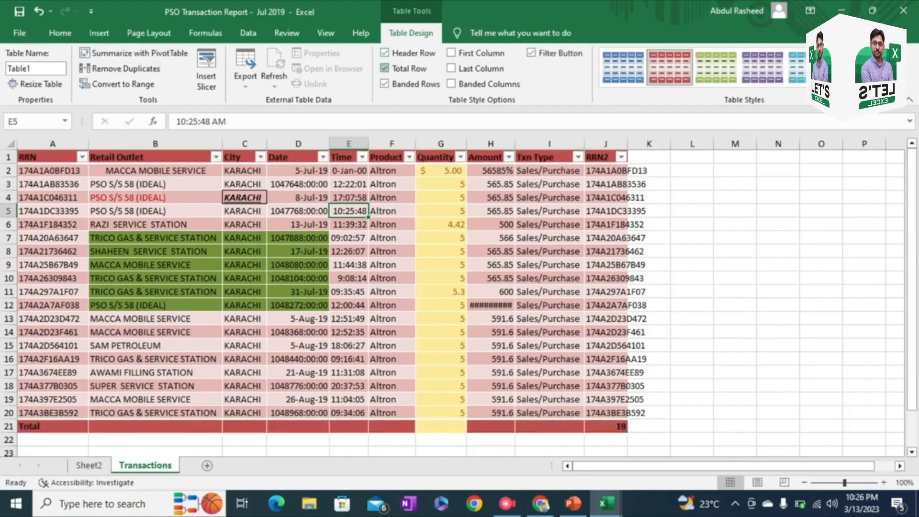
pyautogui.click(385, 69)
pyautogui.click(385, 84)
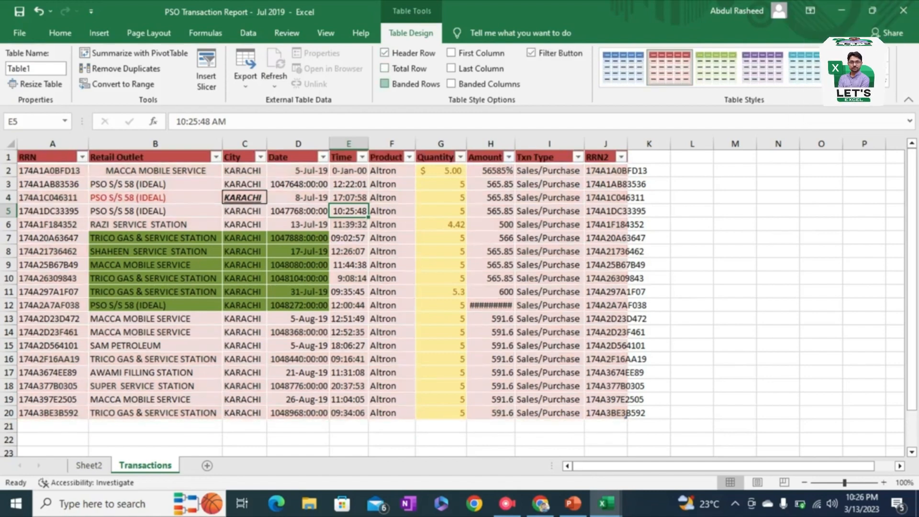
pyautogui.click(385, 83)
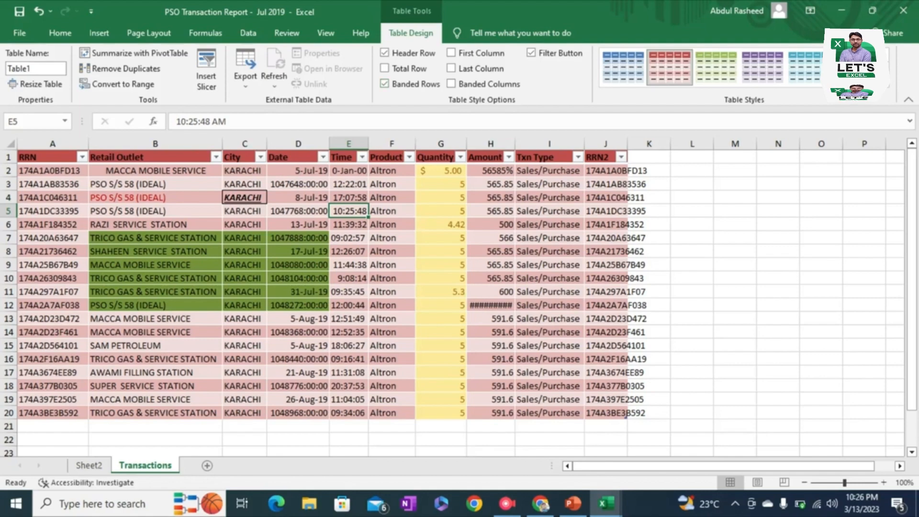
# Step: Select the whole table A1:J20 and convert it to a normal range
pyautogui.click(155, 171)
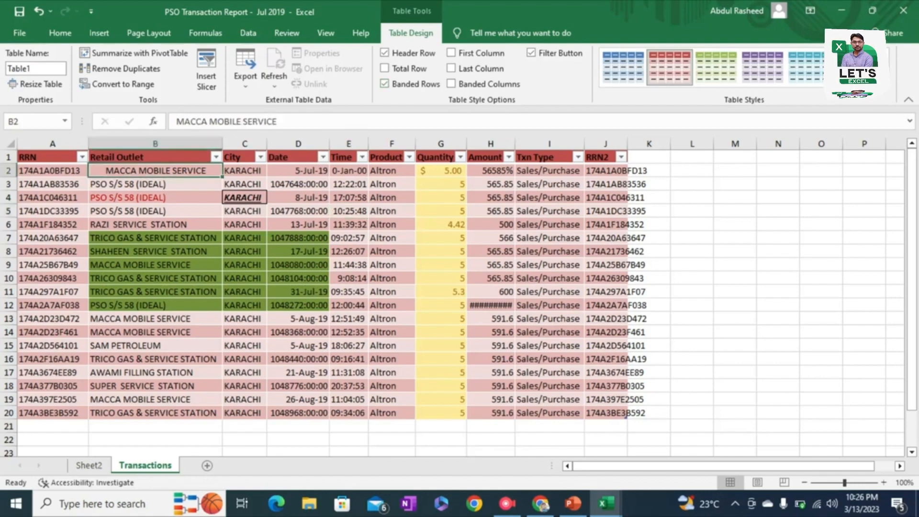
pyautogui.click(48, 157)
pyautogui.hotkey('ctrl', 'a')
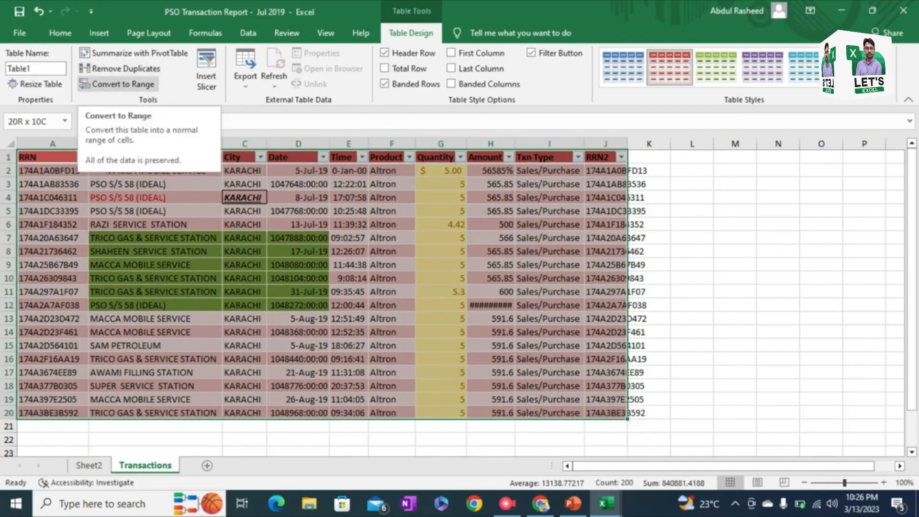
pyautogui.click(119, 84)
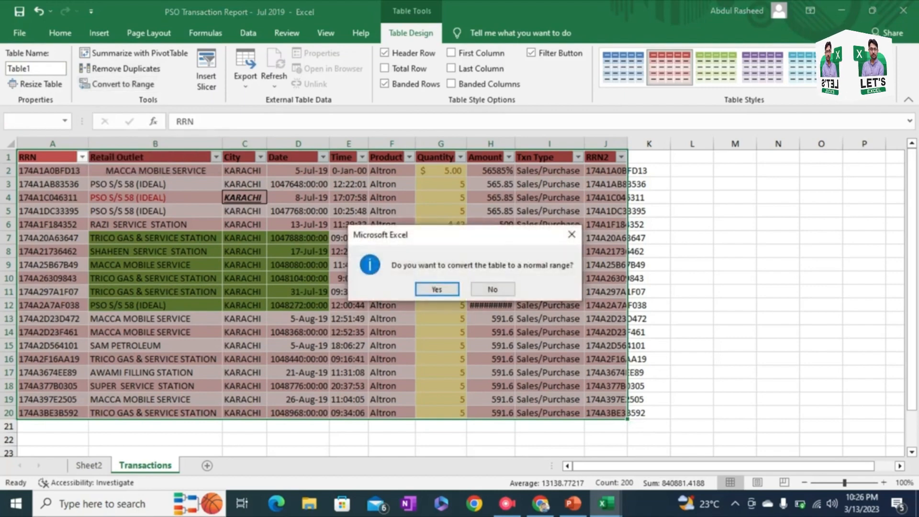
pyautogui.press('Return')
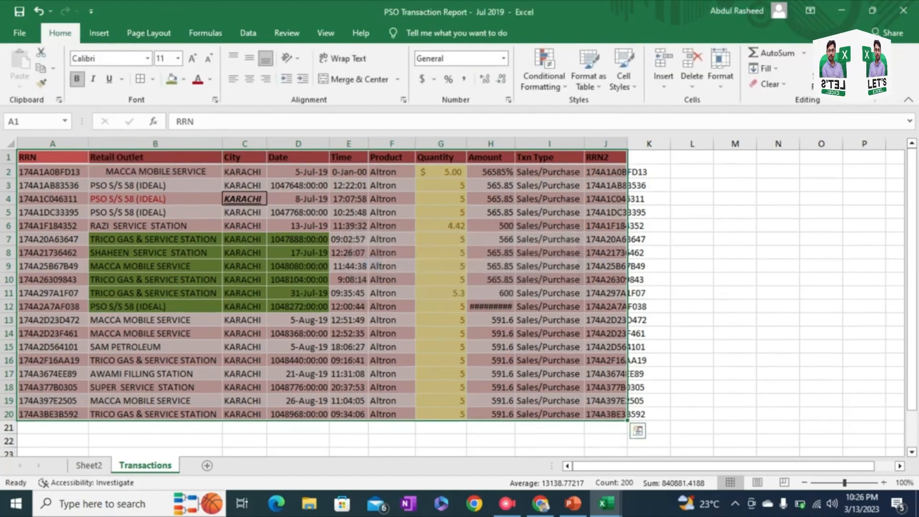
pyautogui.click(549, 361)
pyautogui.hotkey('ctrl', 'Home')
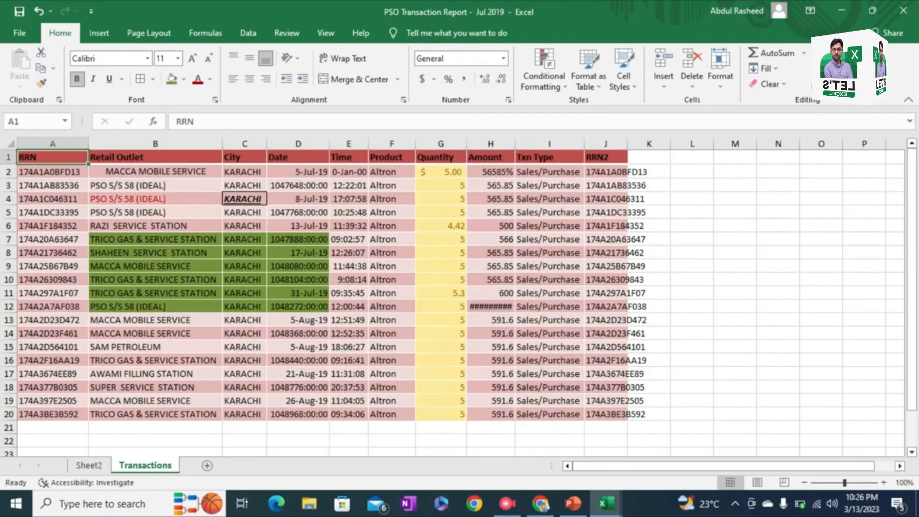
# Step: Move through the RRN column to check the plain range, and undo the conversion from table to range
pyautogui.press('Down')
pyautogui.hotkey('ctrl', 'Down')
pyautogui.press('Up')
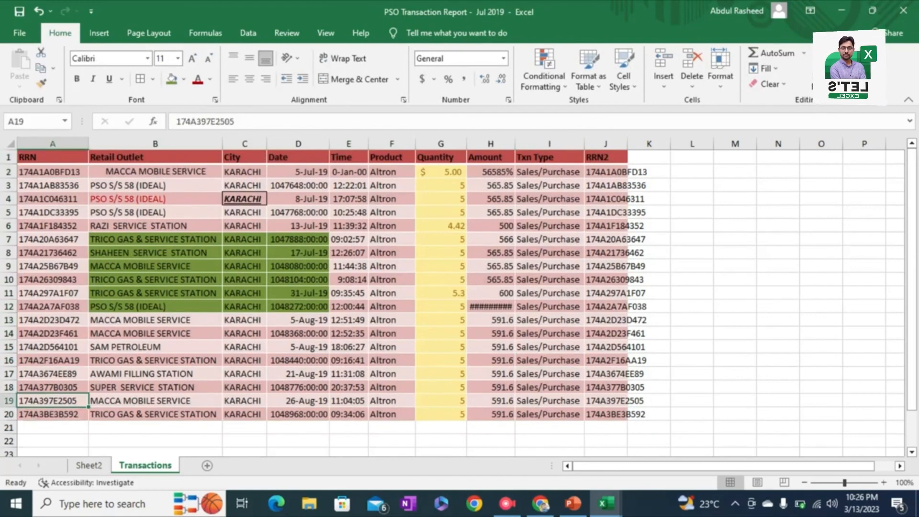
pyautogui.press('Up')
pyautogui.press('Up')
pyautogui.press('Up')
pyautogui.press('Up')
pyautogui.press('Up')
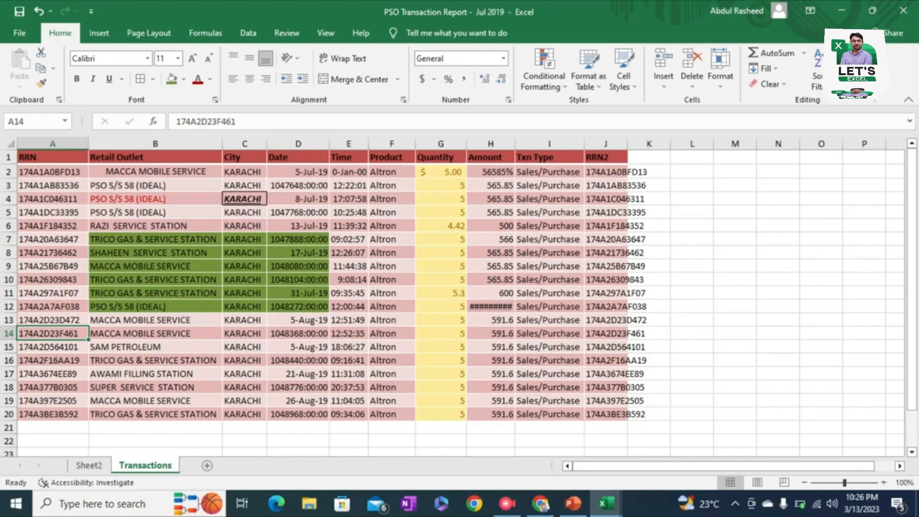
pyautogui.hotkey('ctrl', 'z')
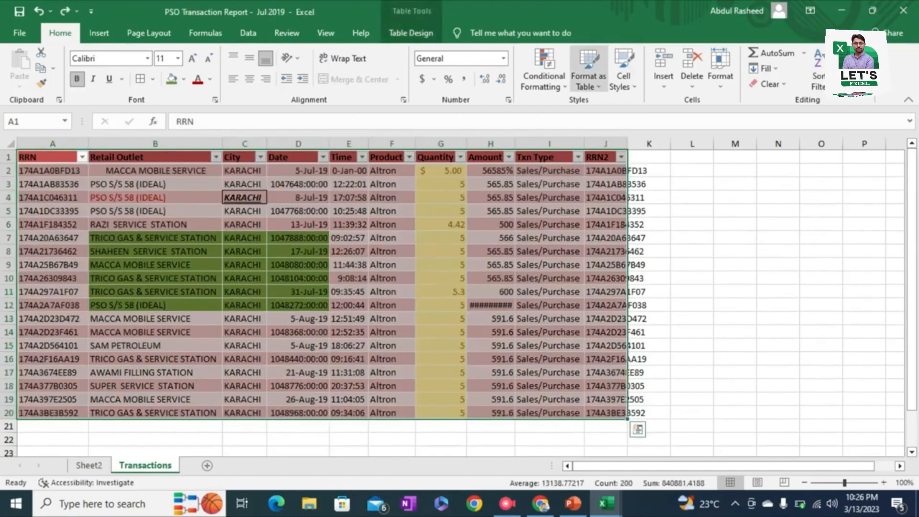
# Step: Autofit the width of the RRN2 column (J) and move to its last cells to check the fit
pyautogui.click(549, 171)
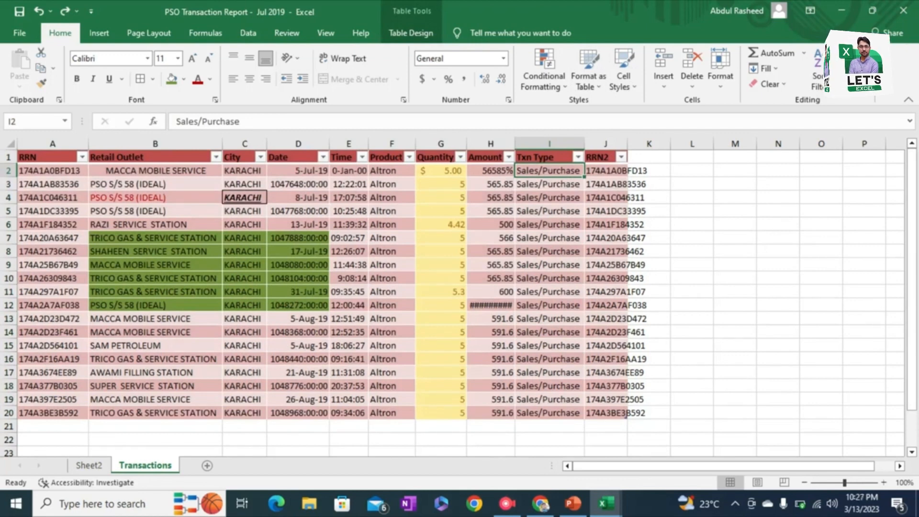
pyautogui.doubleClick(628, 144)
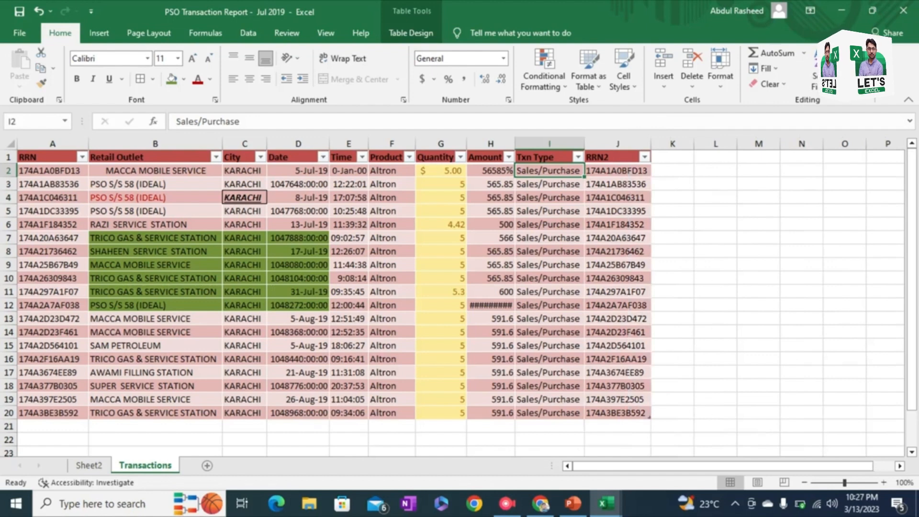
pyautogui.hotkey('ctrl', 'End')
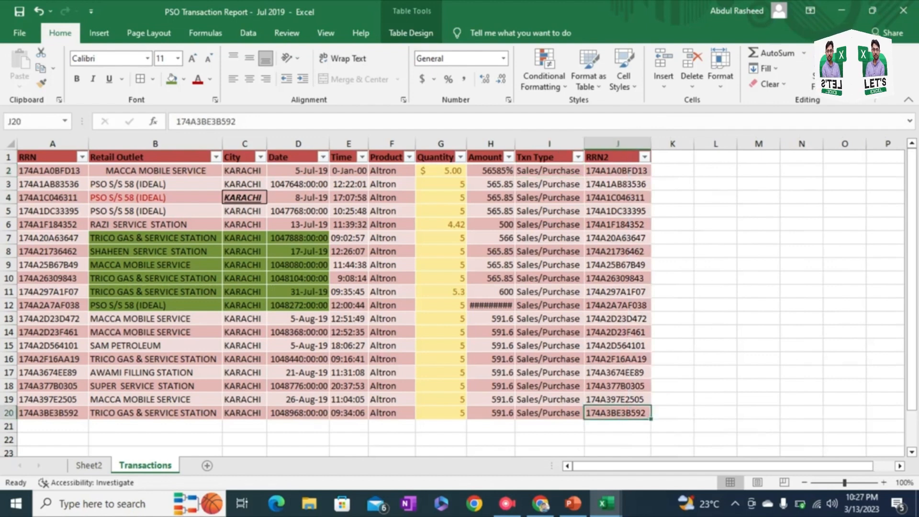
pyautogui.press('Up')
pyautogui.press('Up')
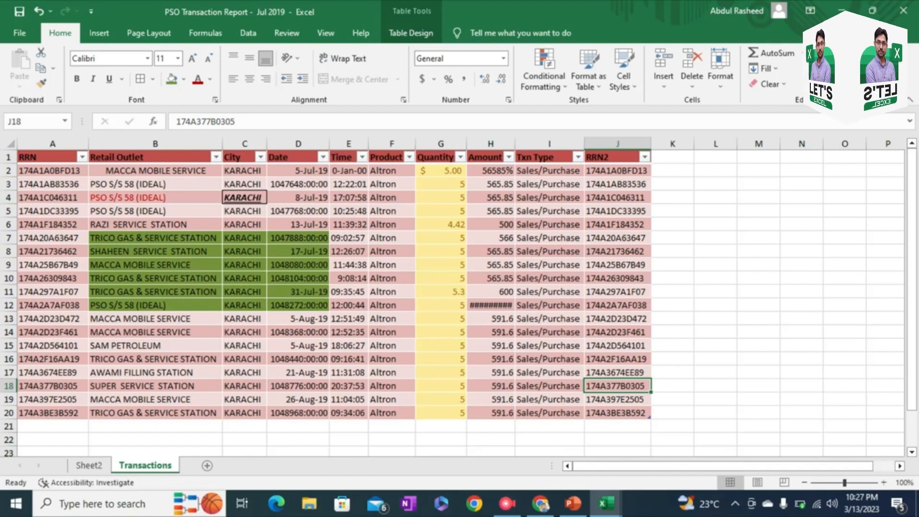
# Step: Convert the table to a normal range from a cell in the RRN2 column, keeping its red banded formatting
pyautogui.click(411, 32)
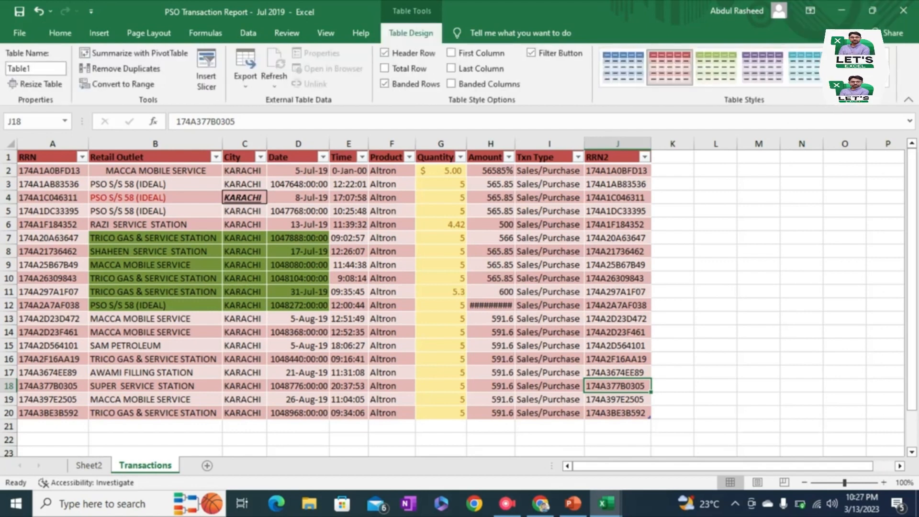
pyautogui.click(118, 84)
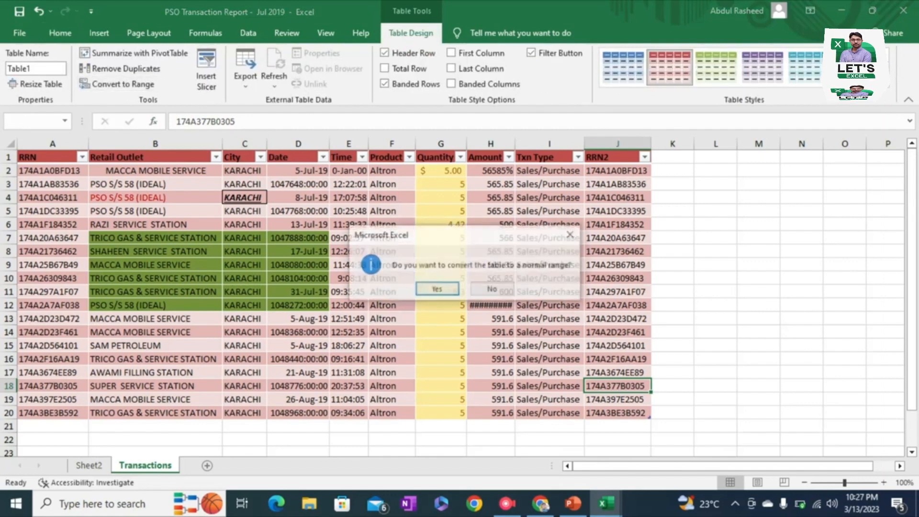
pyautogui.click(435, 290)
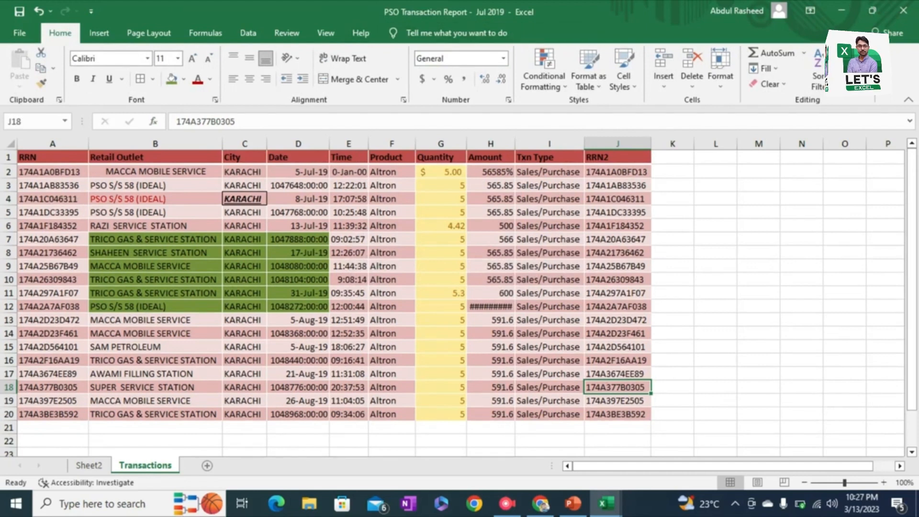
pyautogui.click(617, 414)
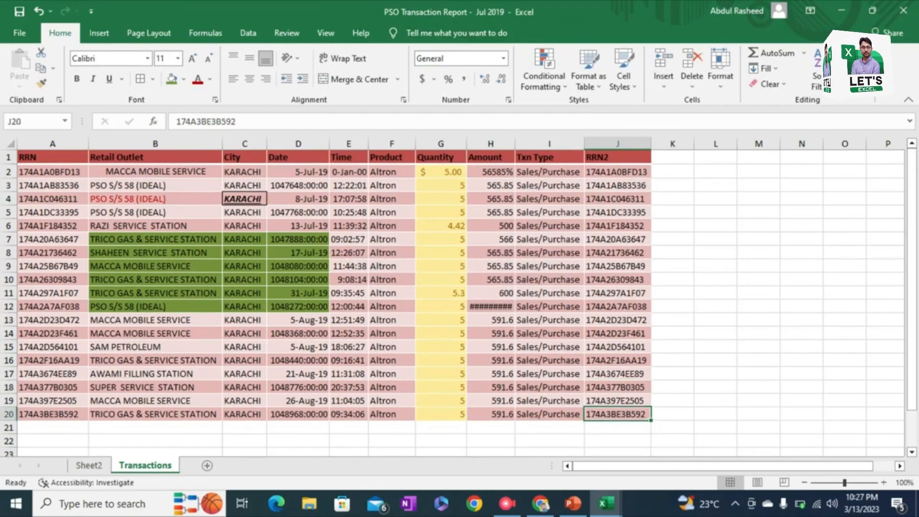
pyautogui.click(617, 400)
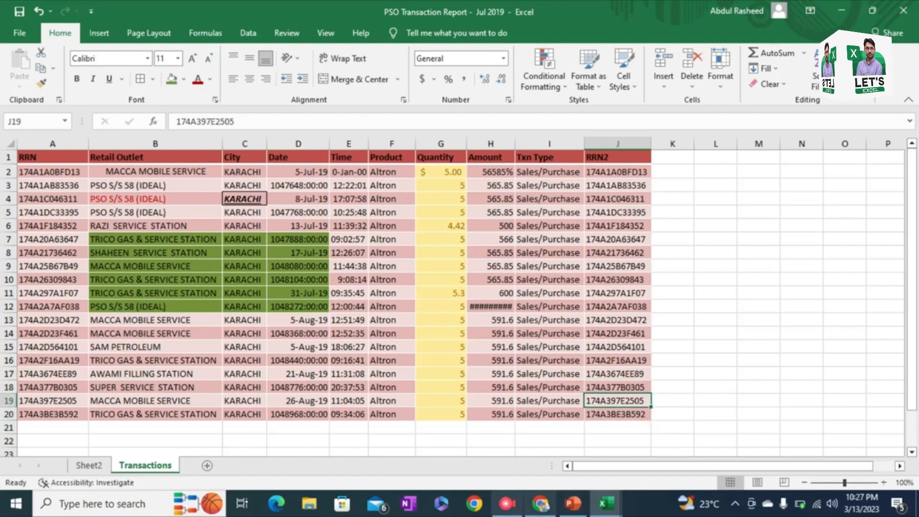
# Step: Examine the conditional formatting options for I5, including the Highlight Cells Rules and Top/Bottom Rules
pyautogui.click(507, 503)
pyautogui.click(549, 212)
pyautogui.click(544, 76)
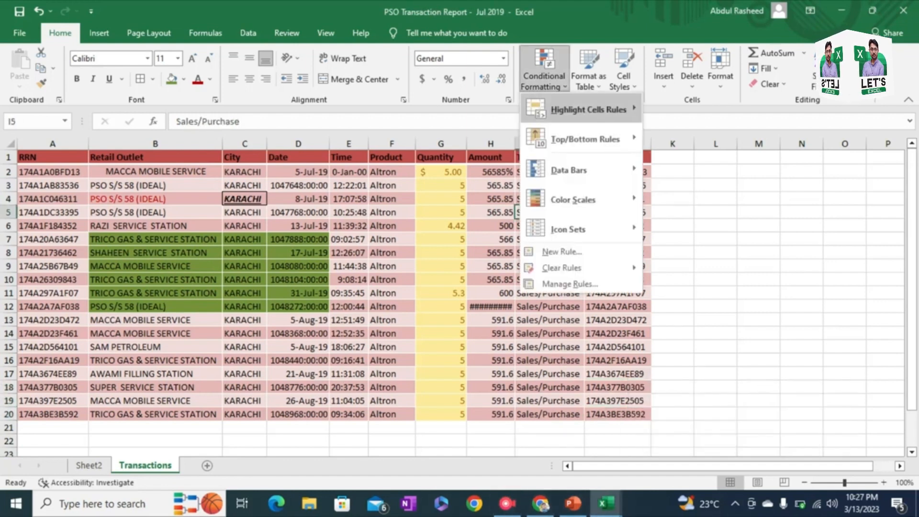
pyautogui.moveTo(589, 110)
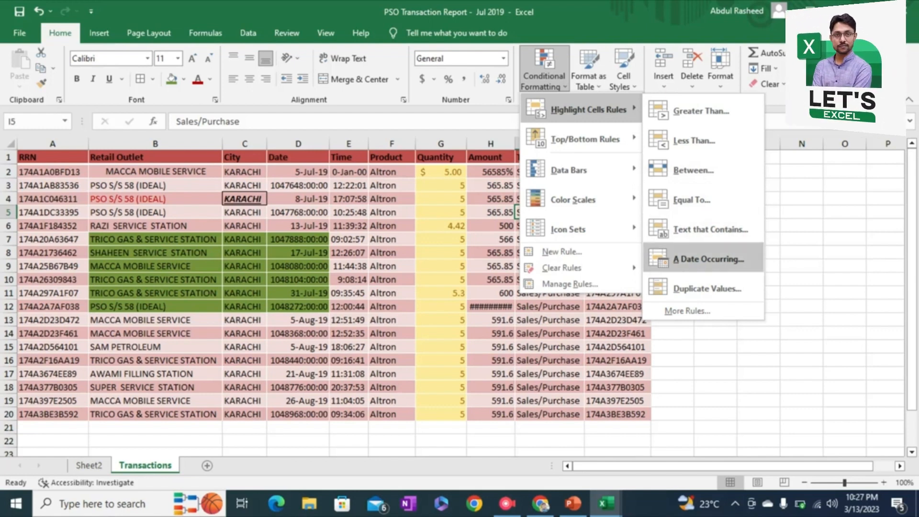
pyautogui.moveTo(585, 139)
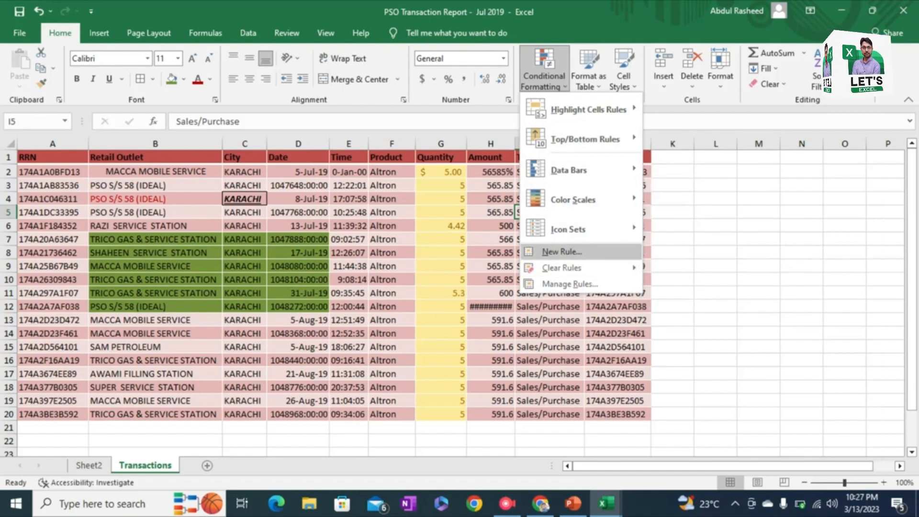
pyautogui.press('Escape')
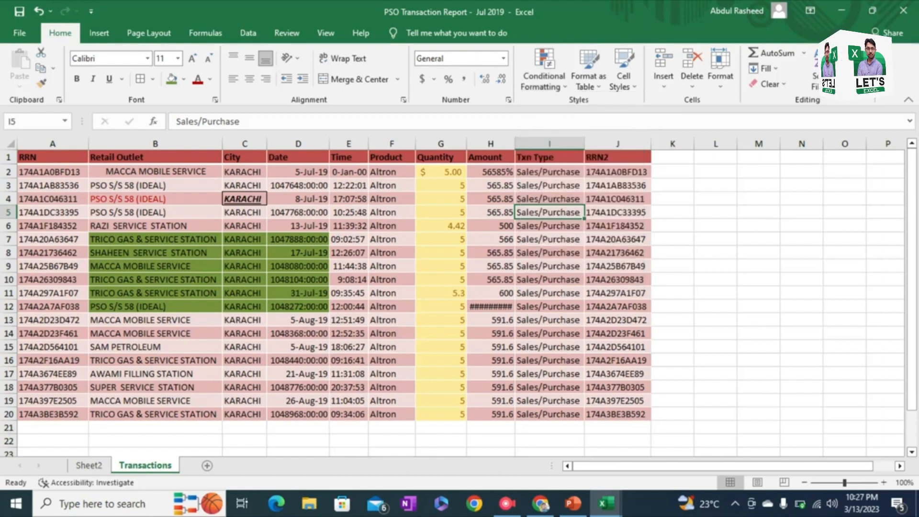
pyautogui.click(506, 504)
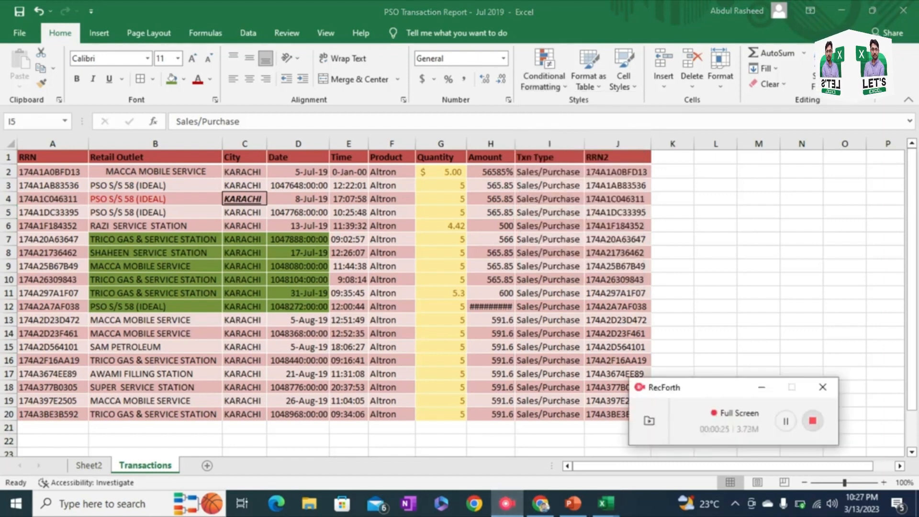
pyautogui.click(812, 421)
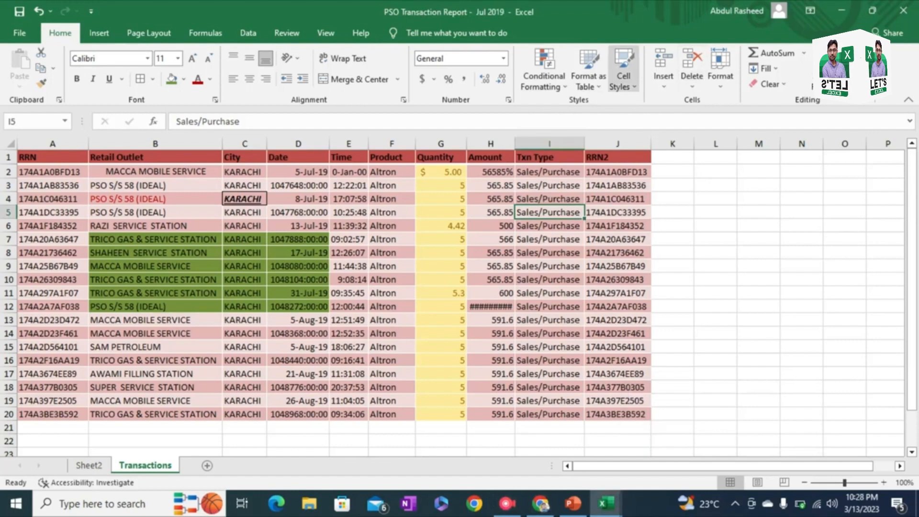
# Step: Apply the Heading 1 cell style to the transaction type in I5, followed by the 40% - Accent4 style
pyautogui.click(623, 72)
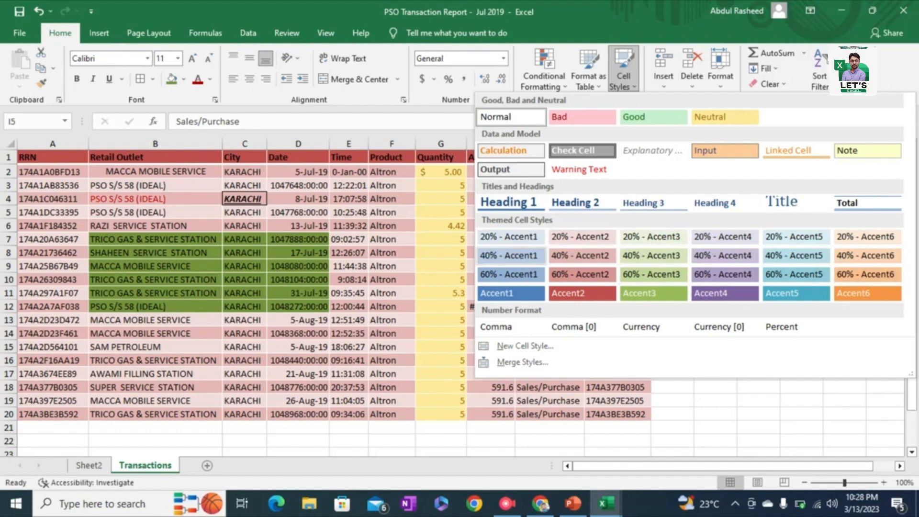
pyautogui.click(508, 202)
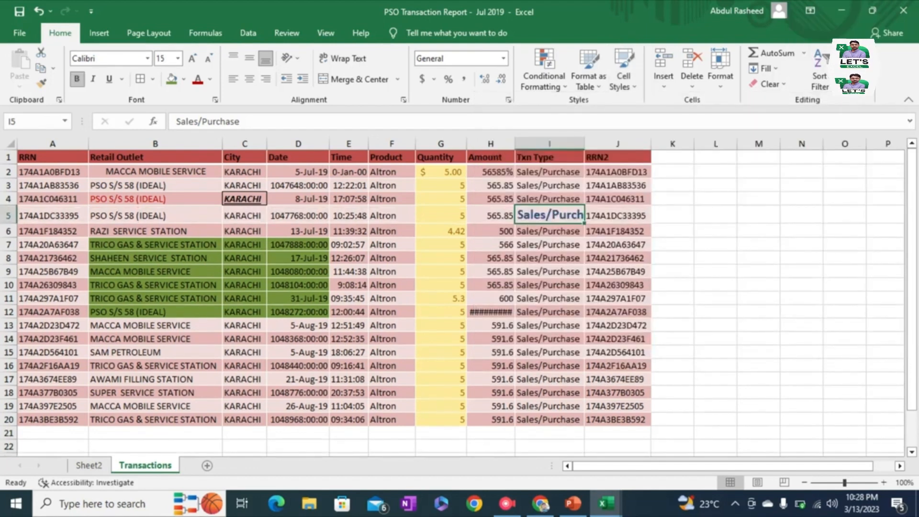
pyautogui.click(623, 72)
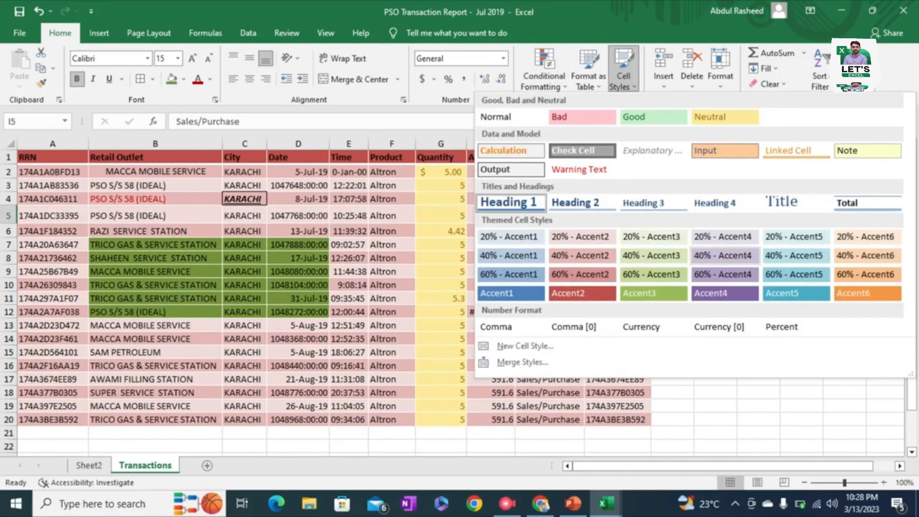
pyautogui.click(722, 255)
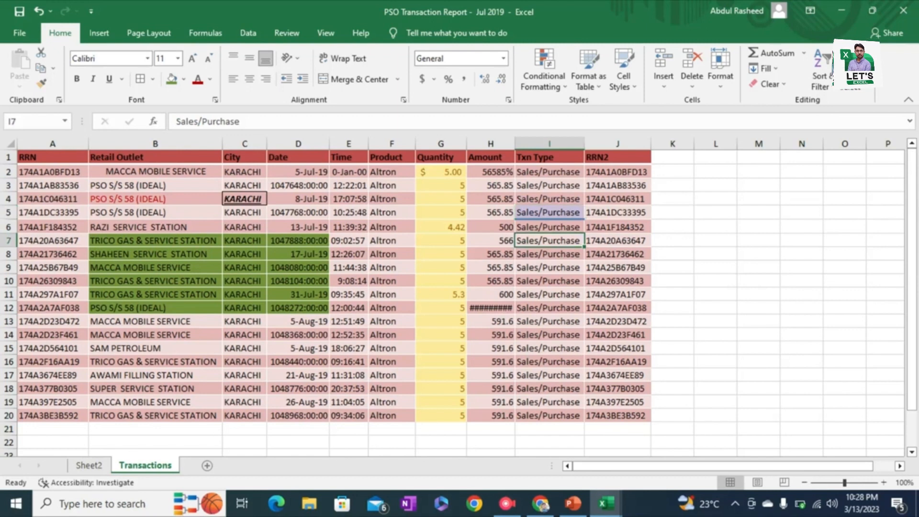
pyautogui.click(155, 348)
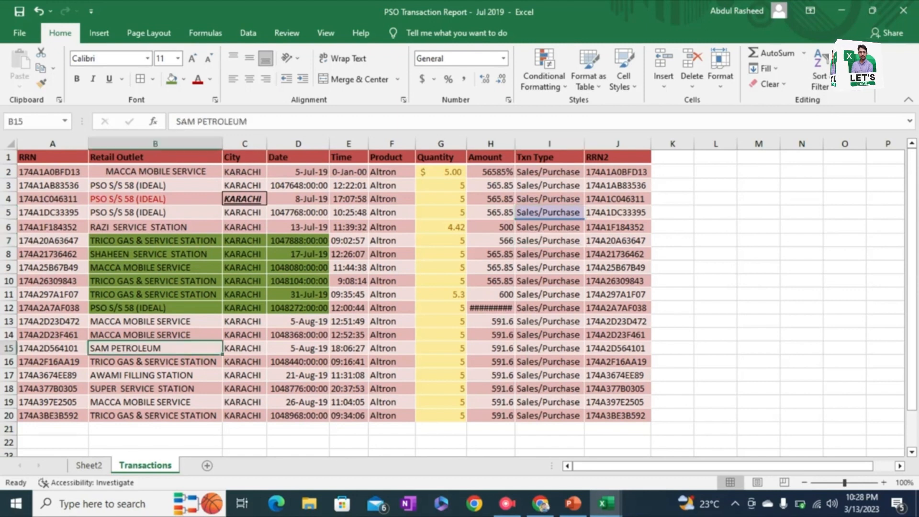
pyautogui.click(623, 72)
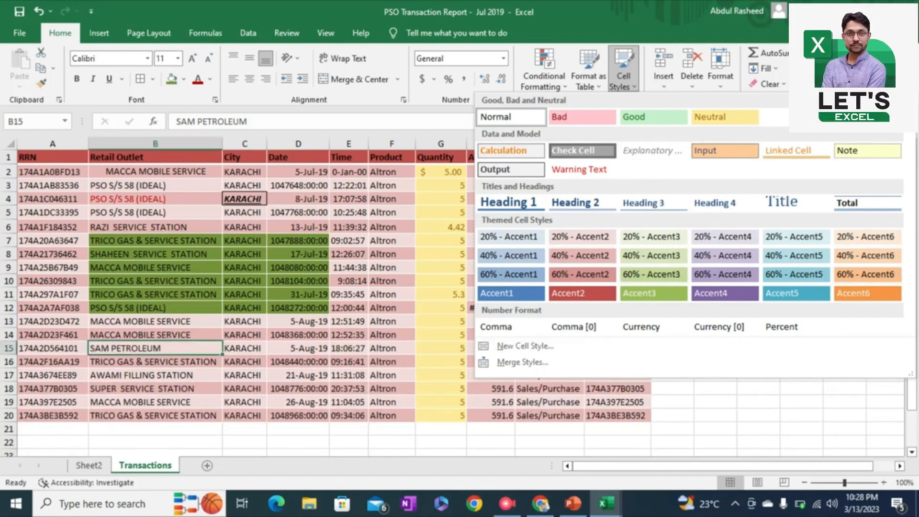
pyautogui.press('Escape')
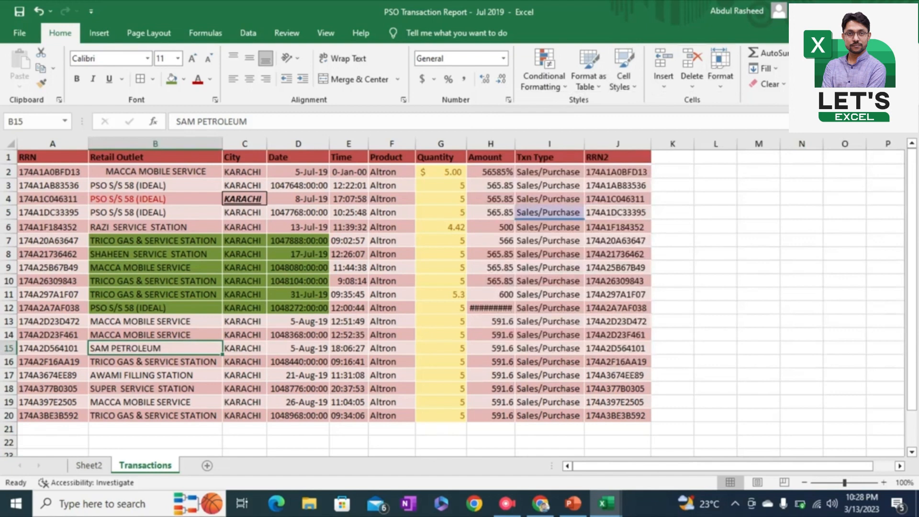
# Step: Insert a blank cell at I5, shifting the existing cells right
pyautogui.click(549, 212)
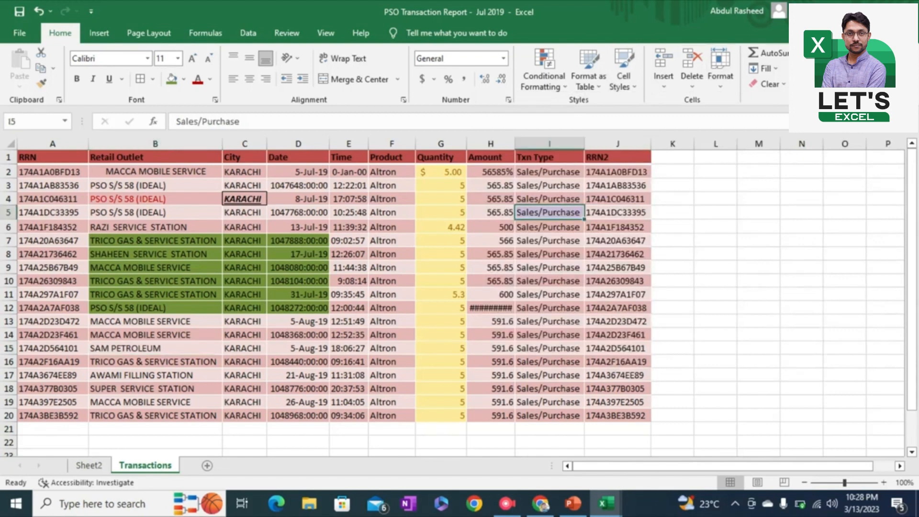
pyautogui.click(663, 83)
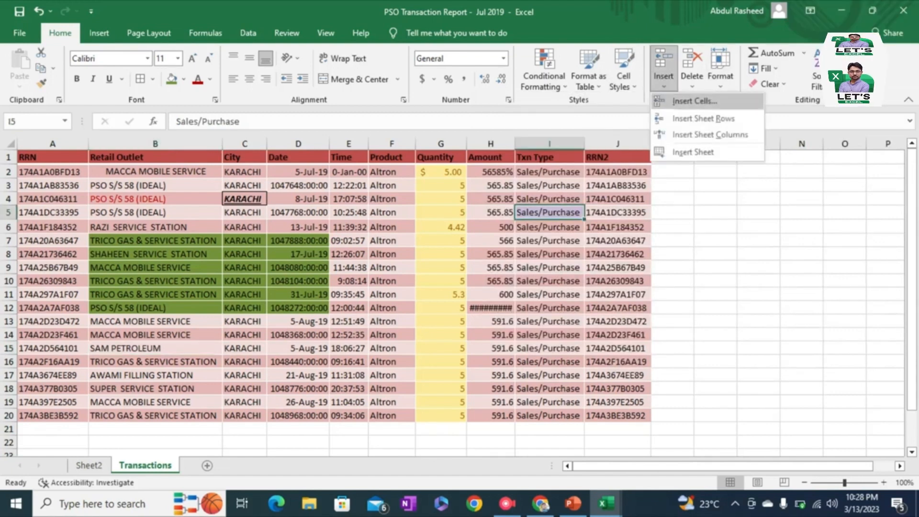
pyautogui.click(694, 101)
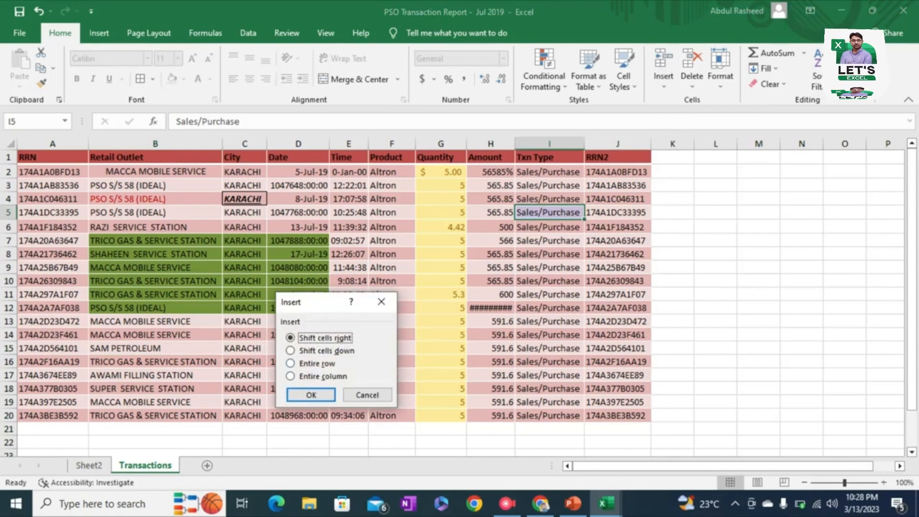
pyautogui.press('Down')
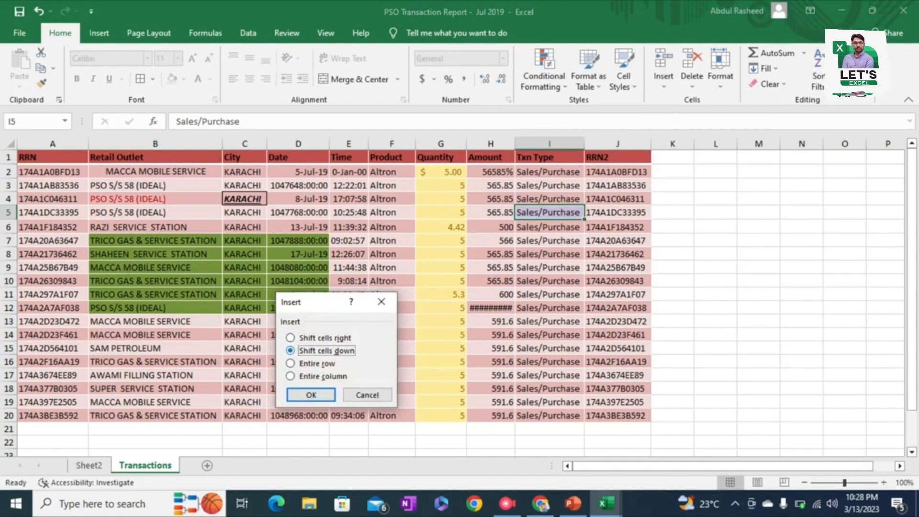
pyautogui.press('Down')
pyautogui.press('Down')
pyautogui.press('Down')
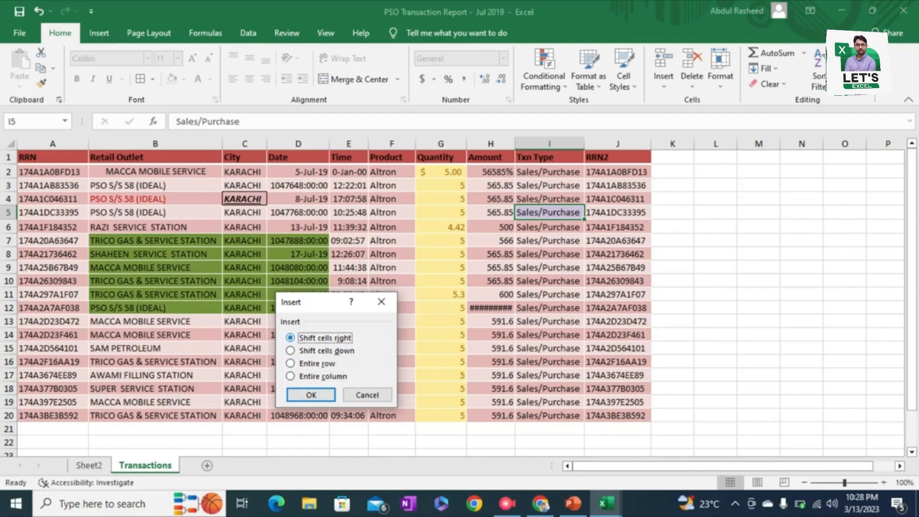
pyautogui.press('Return')
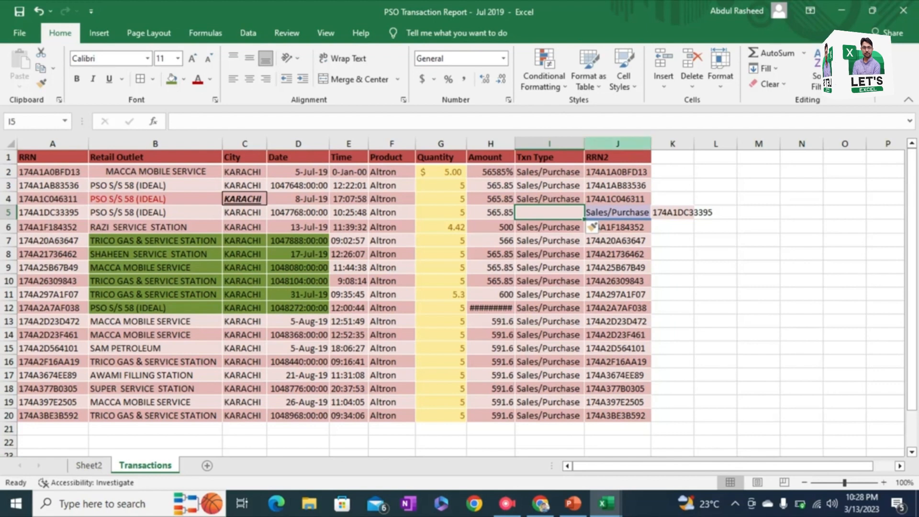
# Step: Delete the blank cell I5, shifting the remaining cells left
pyautogui.click(692, 85)
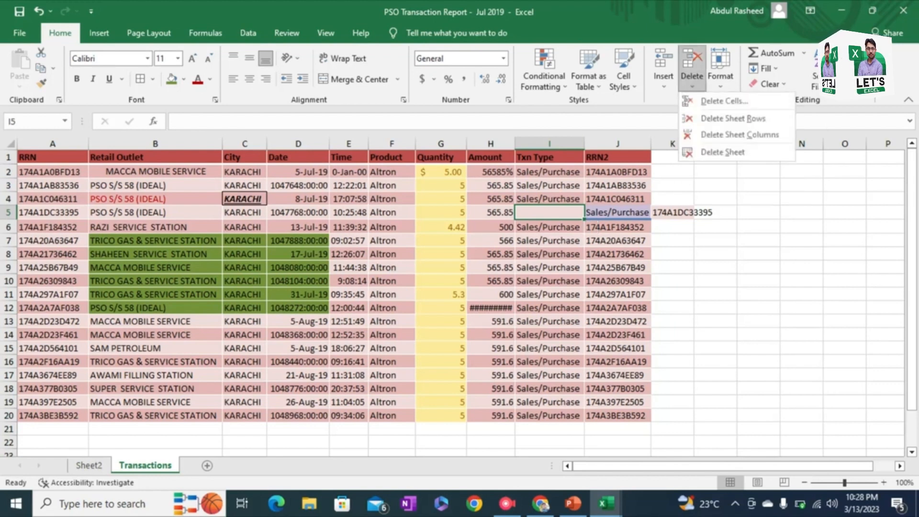
pyautogui.click(713, 99)
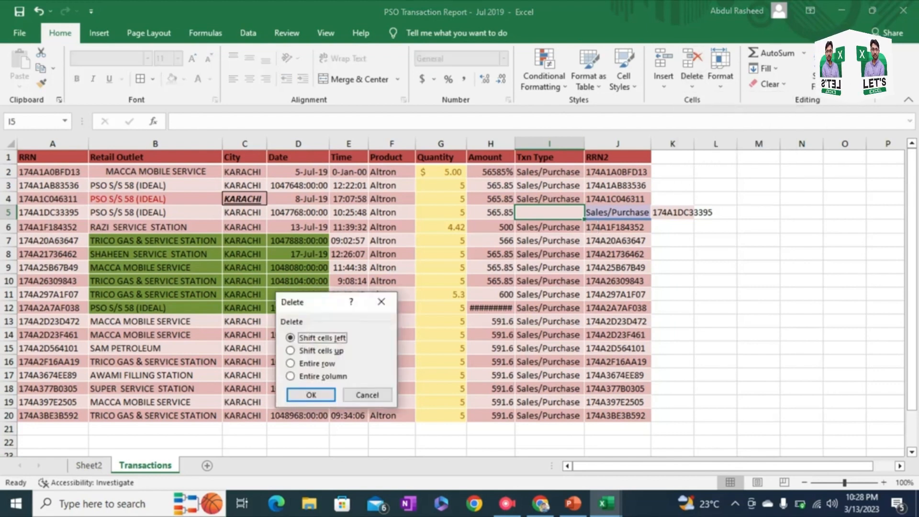
pyautogui.press('Return')
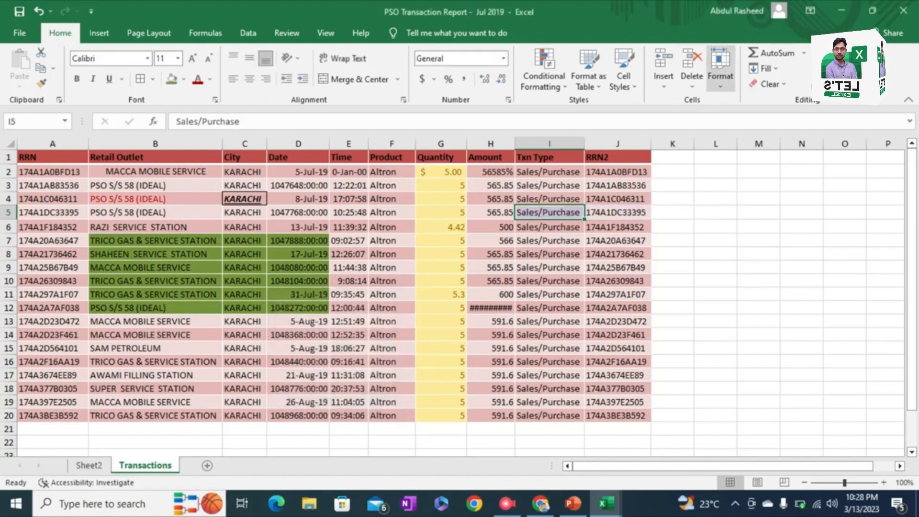
pyautogui.click(720, 67)
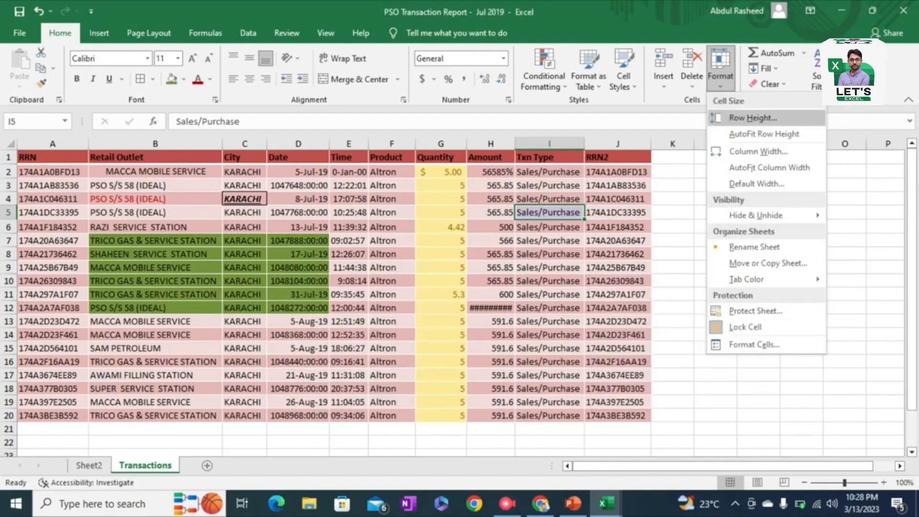
pyautogui.press('Escape')
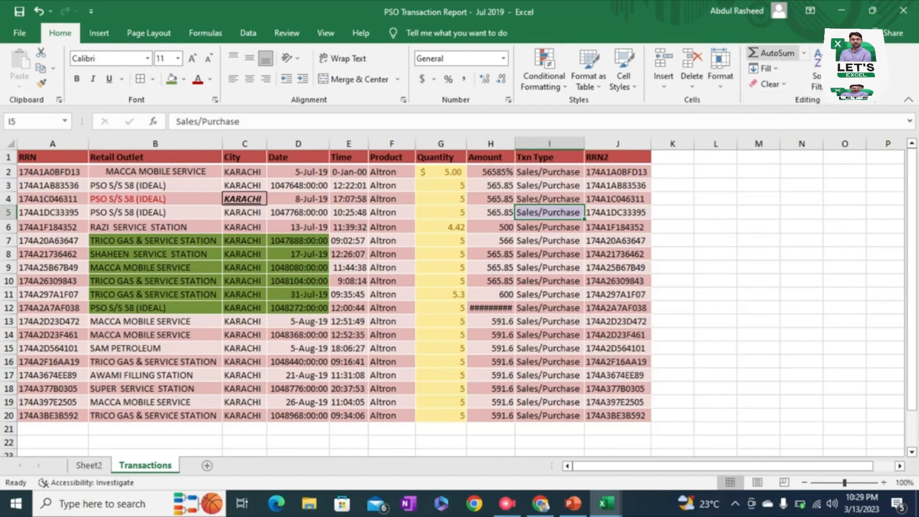
# Step: Total the Quantity column in G21 with AutoSum over G2:G20 and check the resulting formula
pyautogui.click(440, 429)
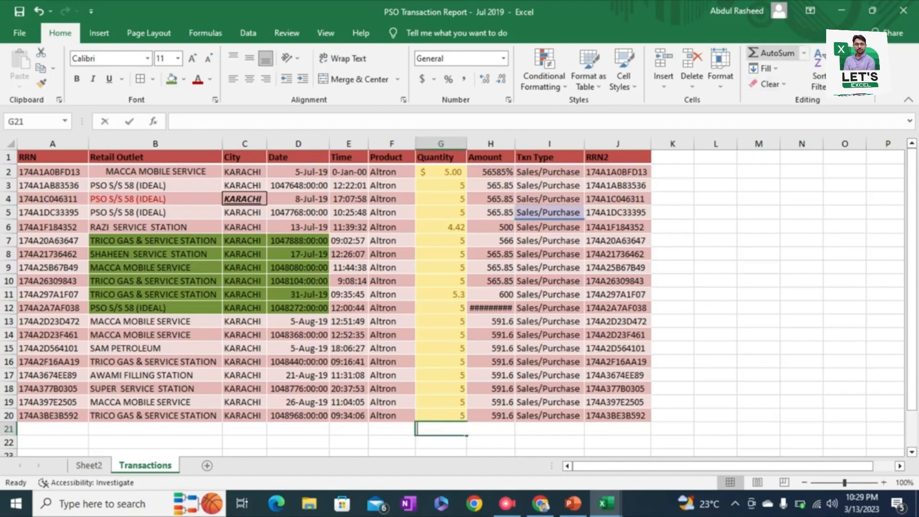
pyautogui.click(773, 52)
pyautogui.press('Return')
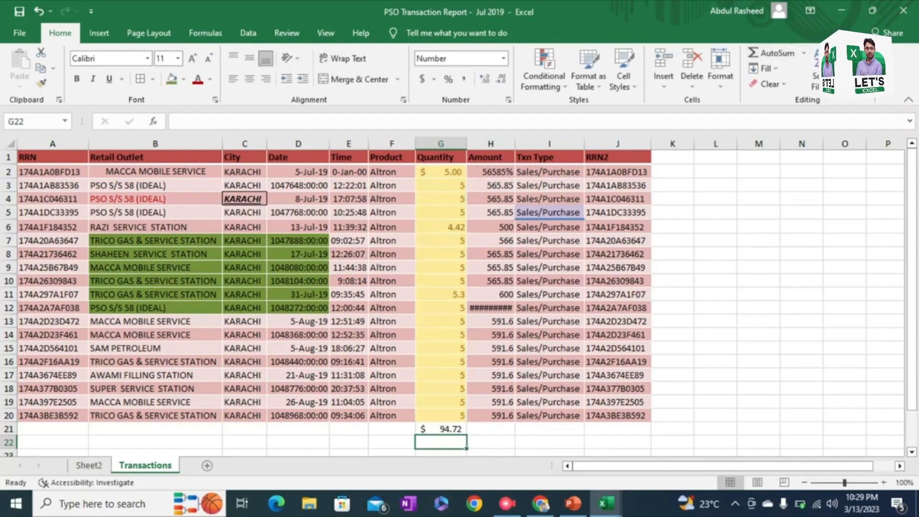
pyautogui.click(440, 172)
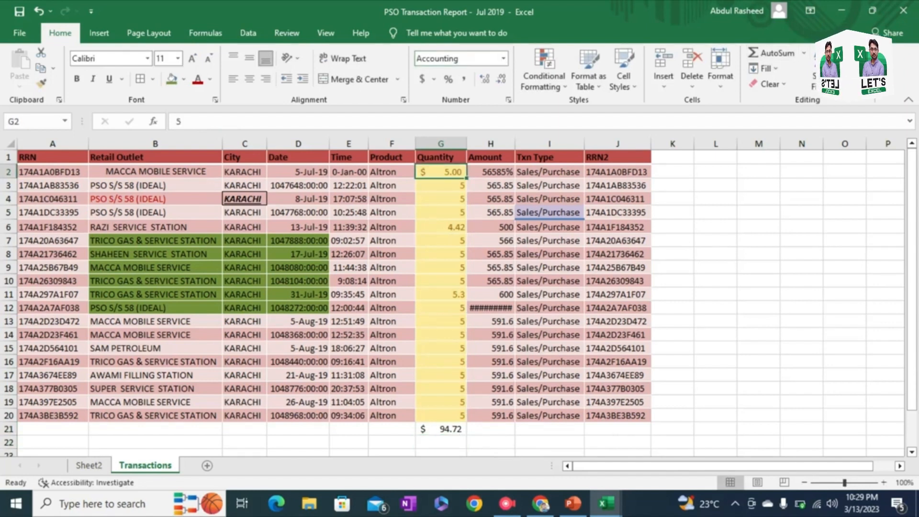
pyautogui.click(441, 428)
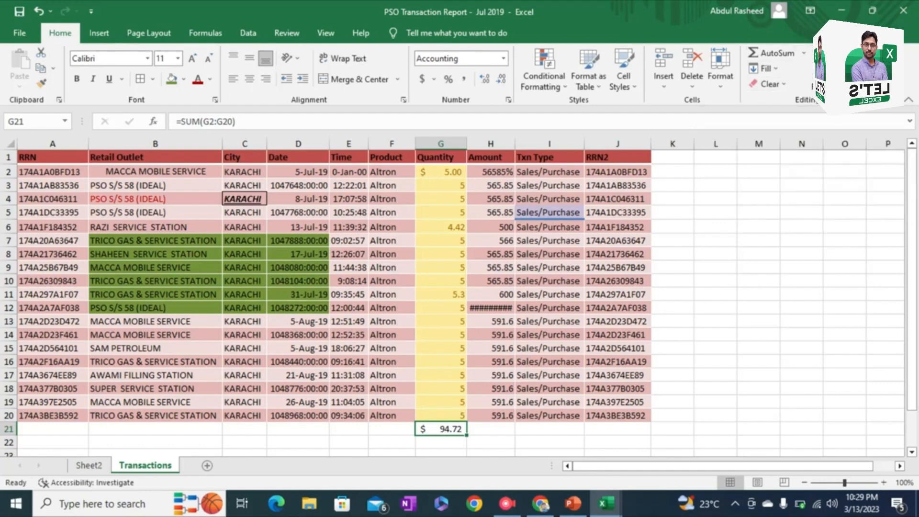
# Step: Sort the records from the Quantity header in ascending order, followed by descending order
pyautogui.click(824, 72)
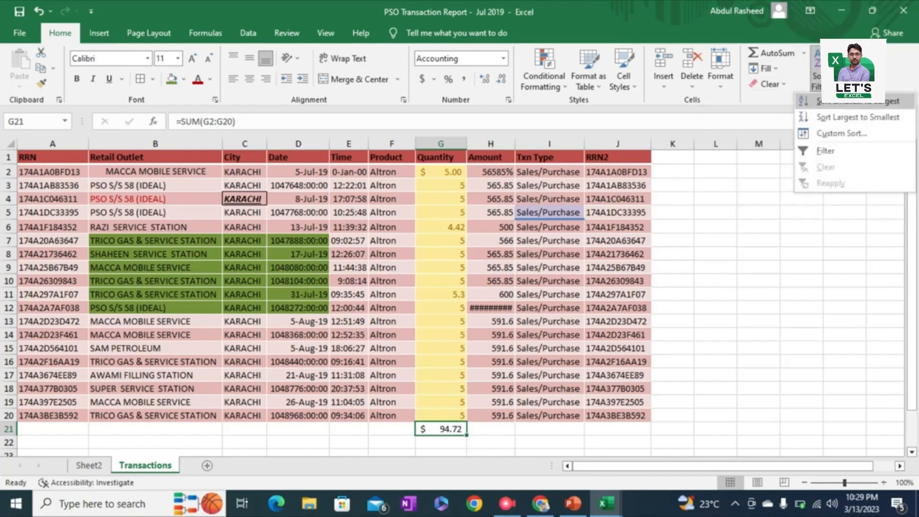
pyautogui.press('Escape')
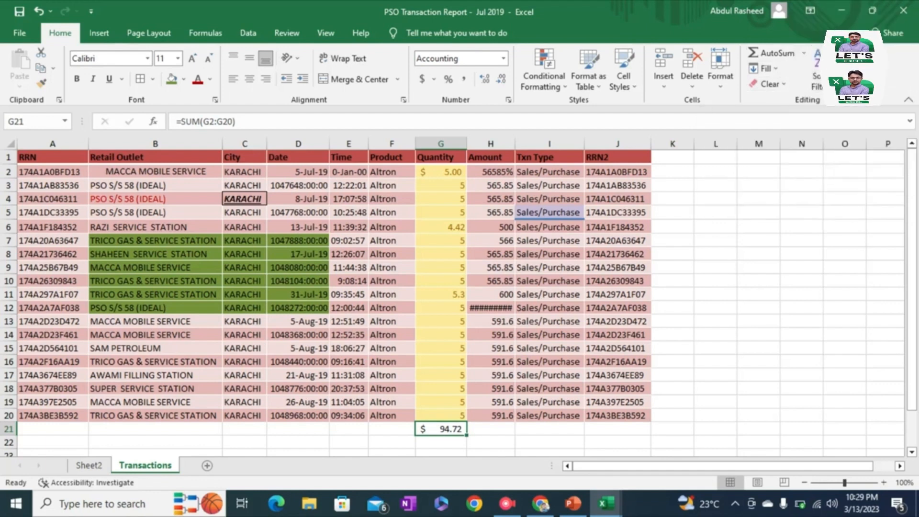
pyautogui.click(441, 157)
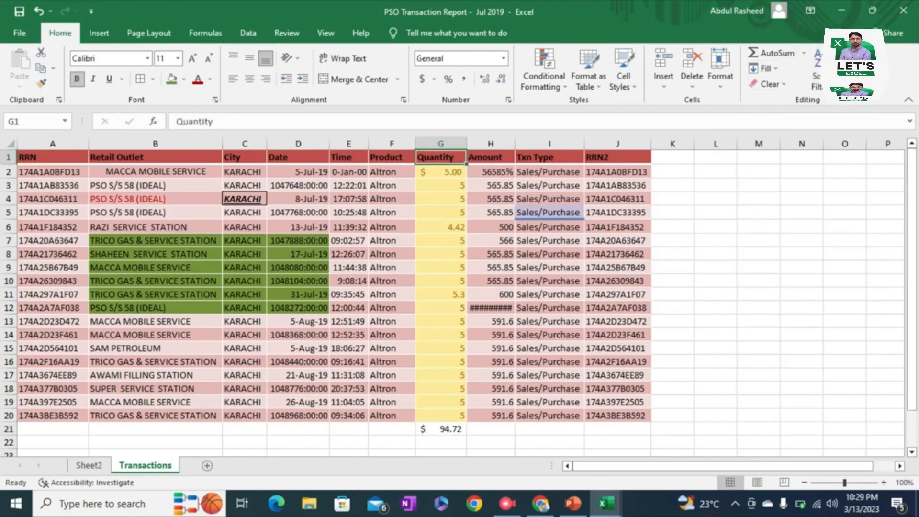
pyautogui.click(832, 74)
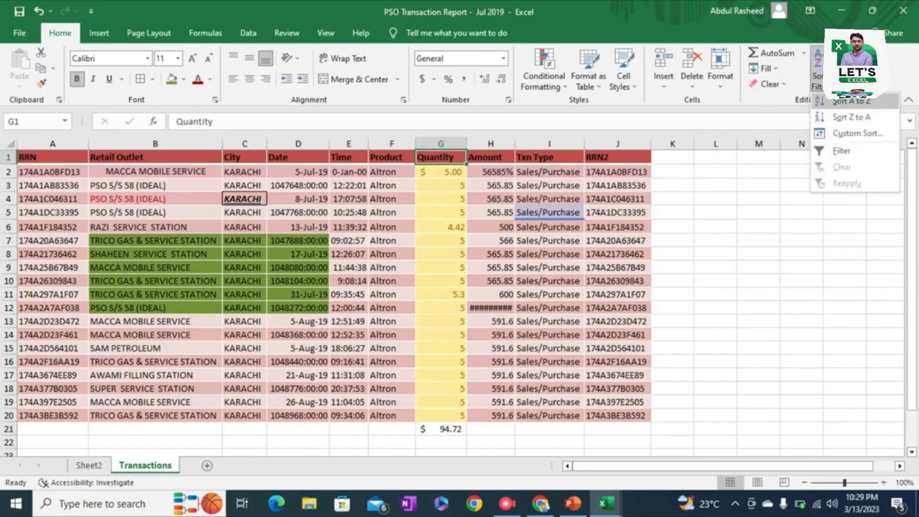
pyautogui.click(848, 101)
pyautogui.click(821, 71)
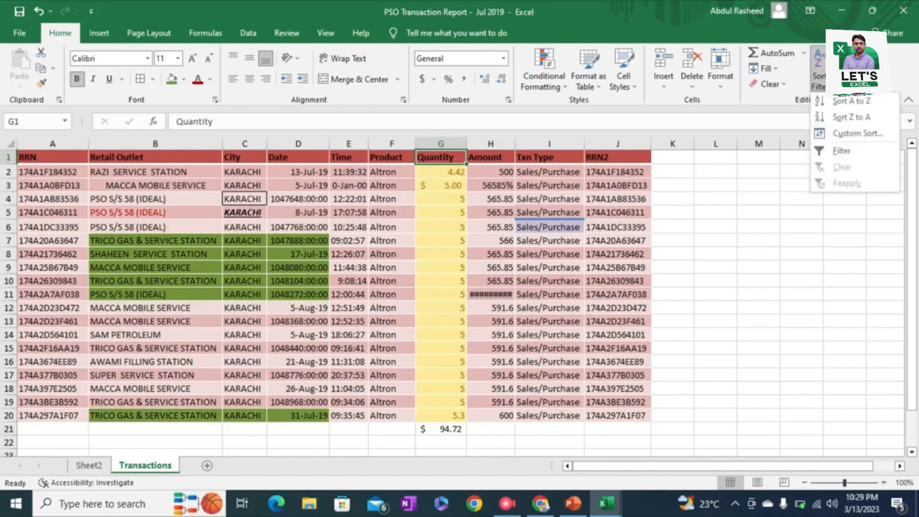
pyautogui.click(851, 117)
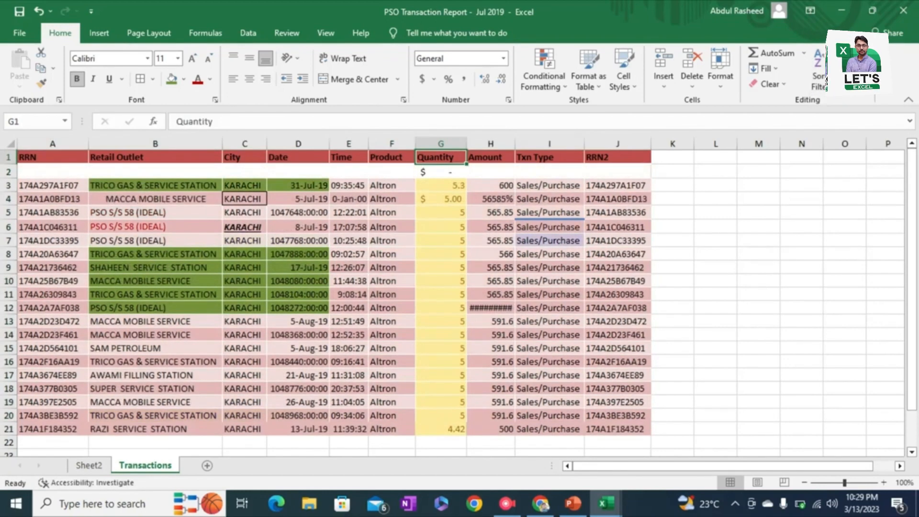
# Step: Examine the custom sort settings and the columns offered as sort keys, leaving the sort order as it is
pyautogui.click(819, 71)
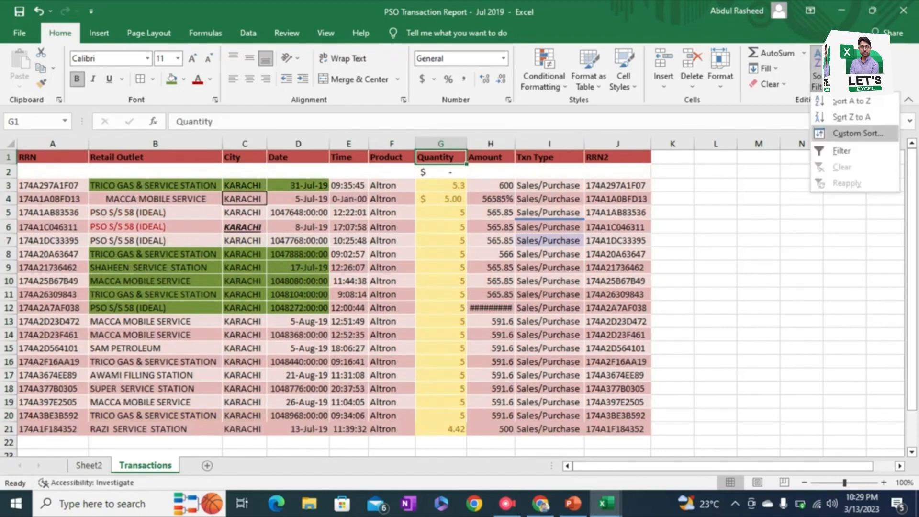
pyautogui.click(857, 133)
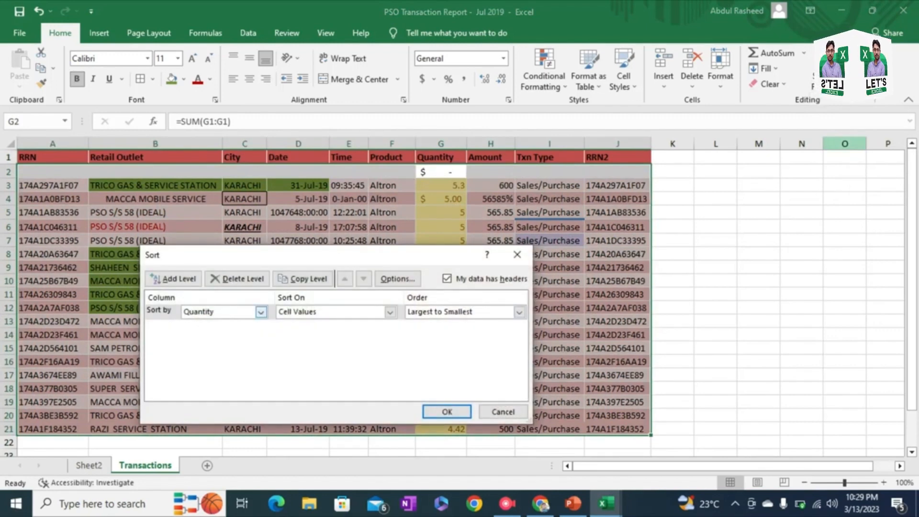
pyautogui.click(261, 311)
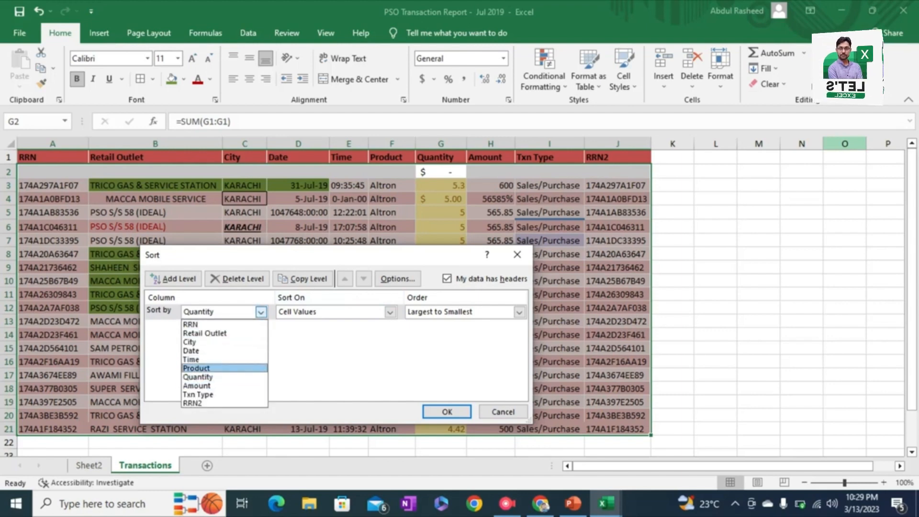
pyautogui.click(516, 254)
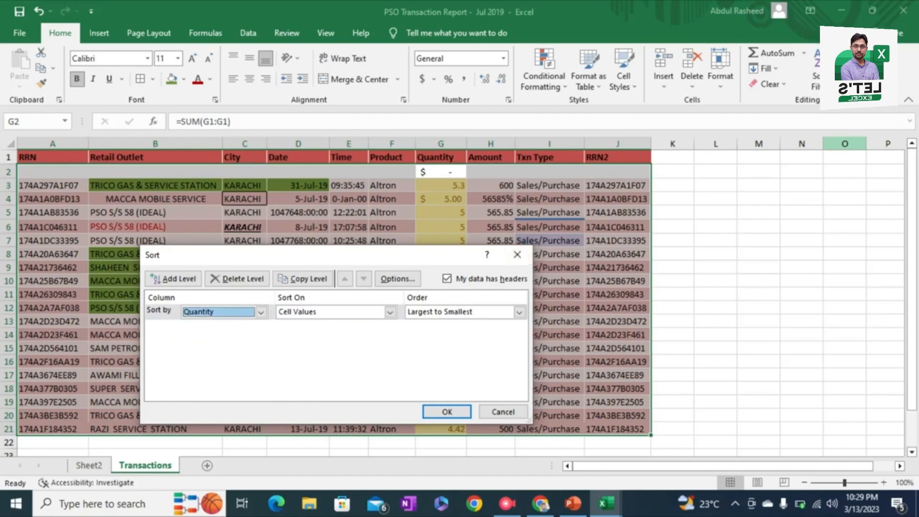
pyautogui.press('Return')
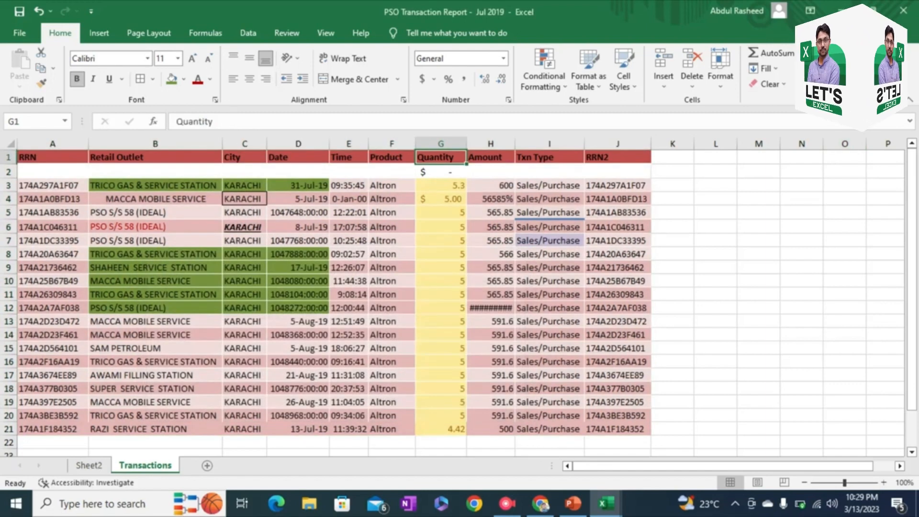
# Step: Turn on filters for the header row and view the Quantity column's filter options without applying any
pyautogui.click(825, 71)
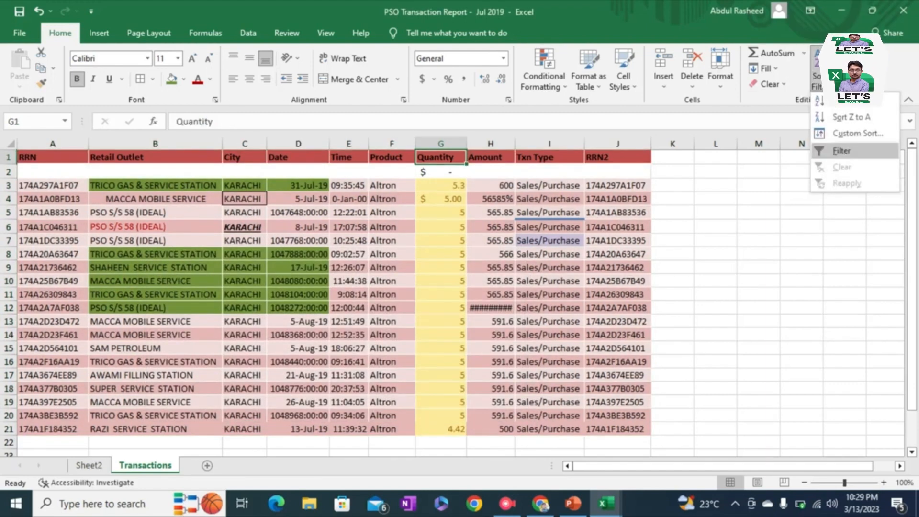
pyautogui.click(841, 151)
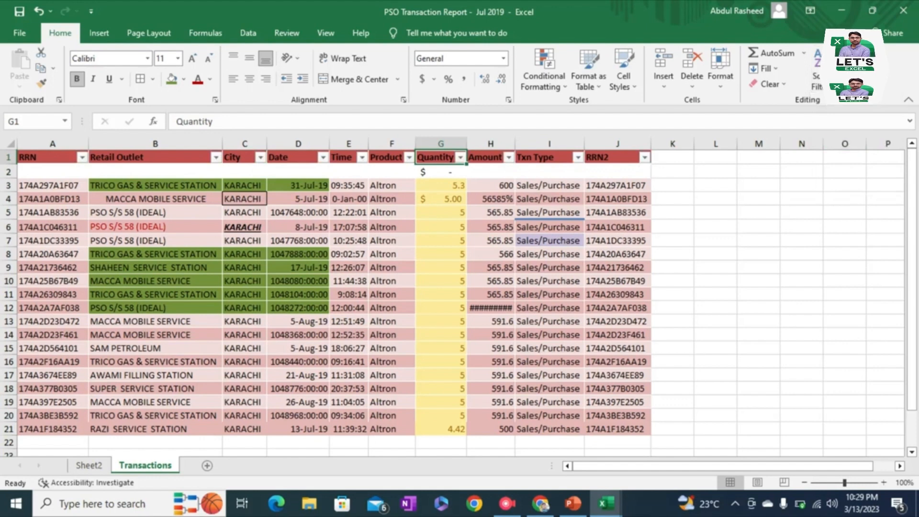
pyautogui.click(460, 157)
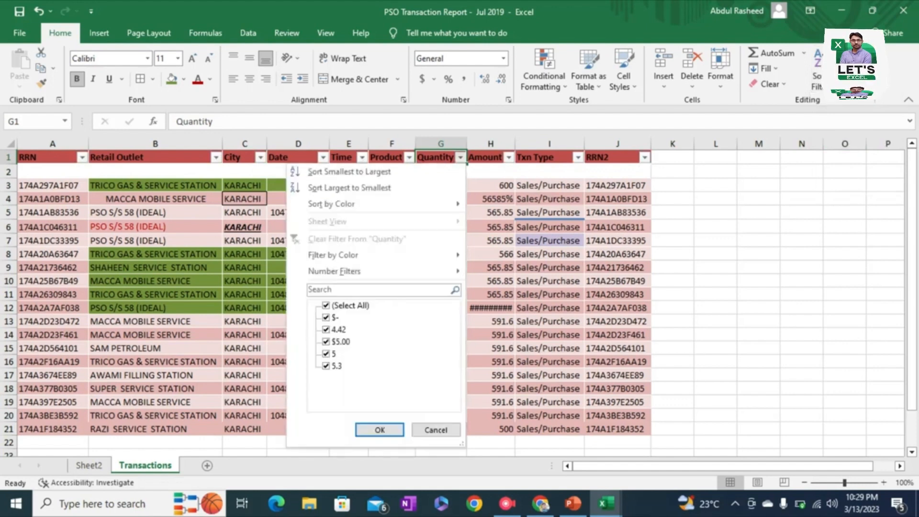
pyautogui.click(436, 430)
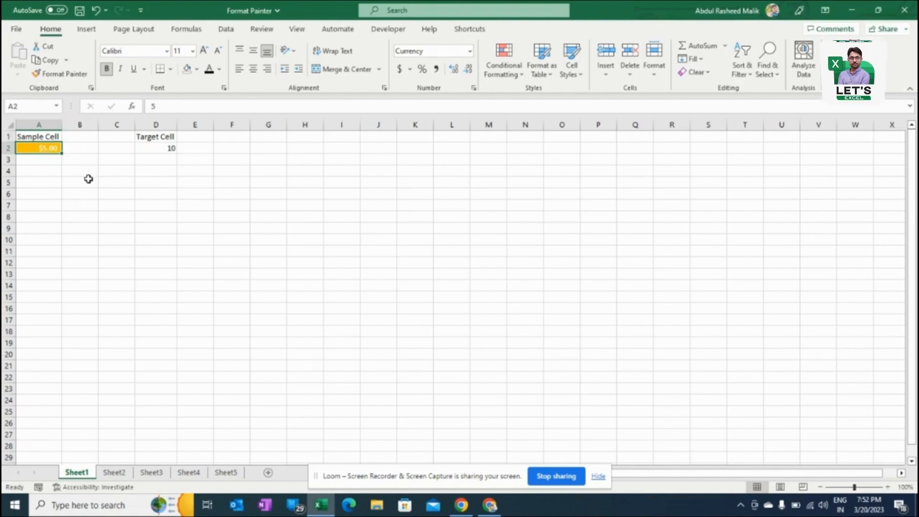
# Step: Compare the formatting of sample cell A2 with target cell D2 in the Format Painter workbook
pyautogui.click(48, 174)
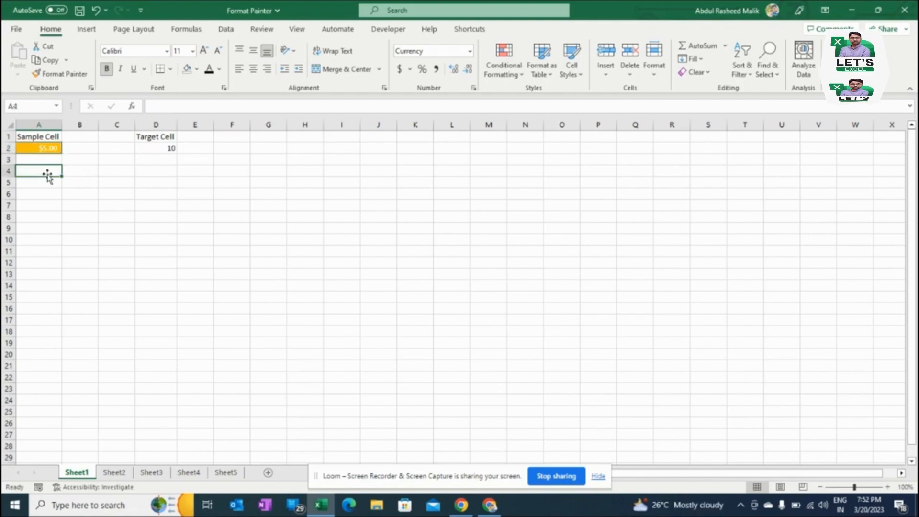
pyautogui.click(39, 149)
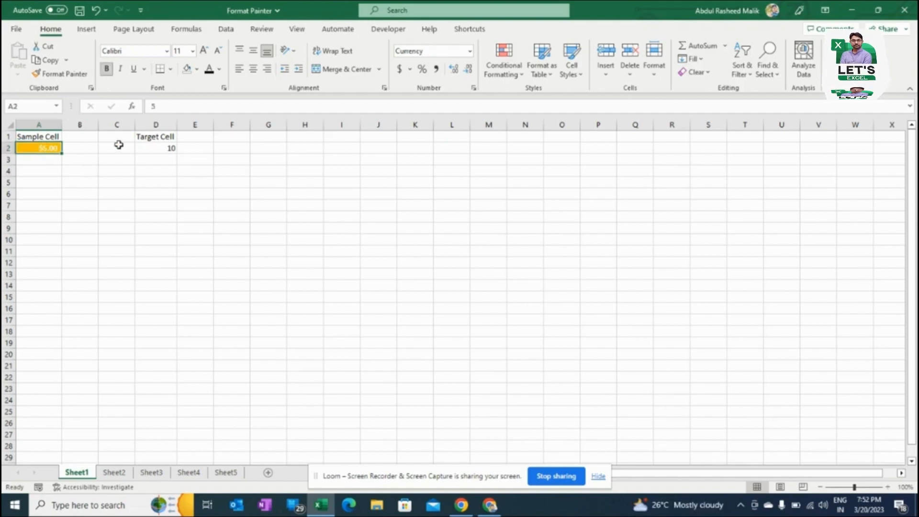
pyautogui.click(164, 146)
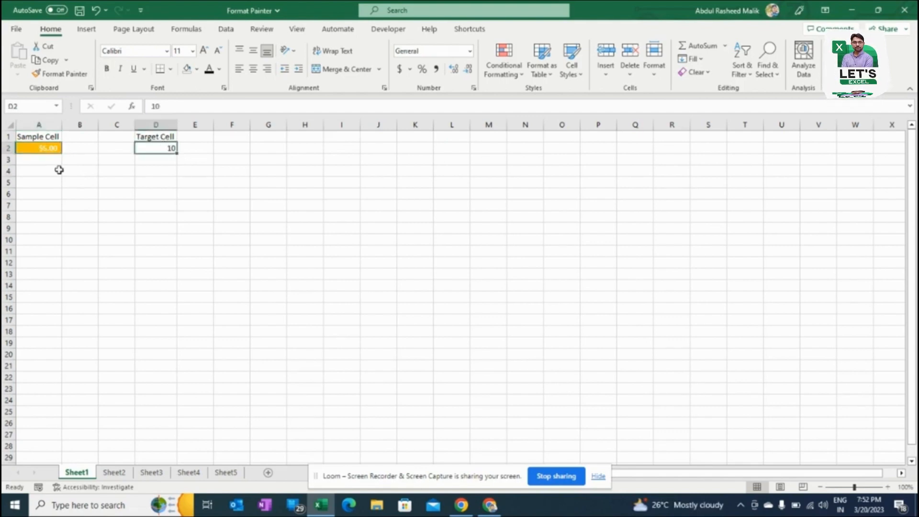
# Step: Copy the formatting of sample cell A2 onto target cell D2 with Format Painter
pyautogui.click(29, 151)
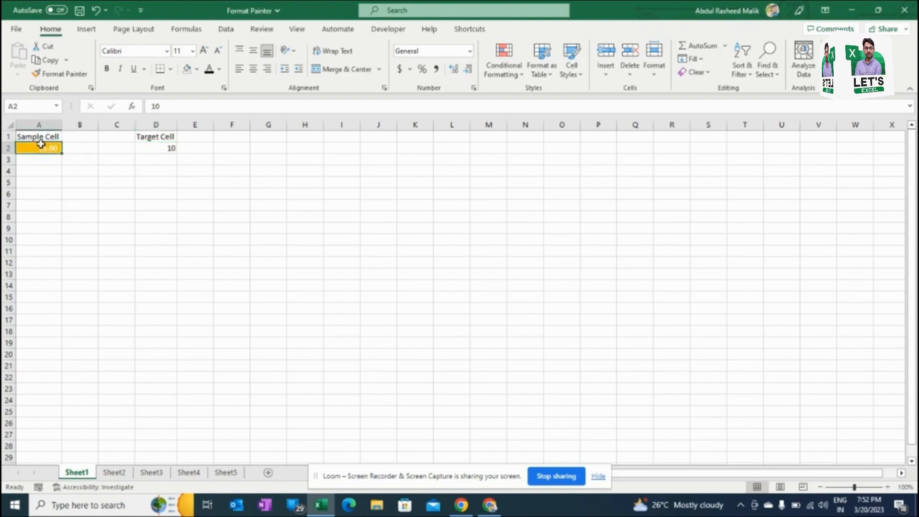
pyautogui.click(160, 148)
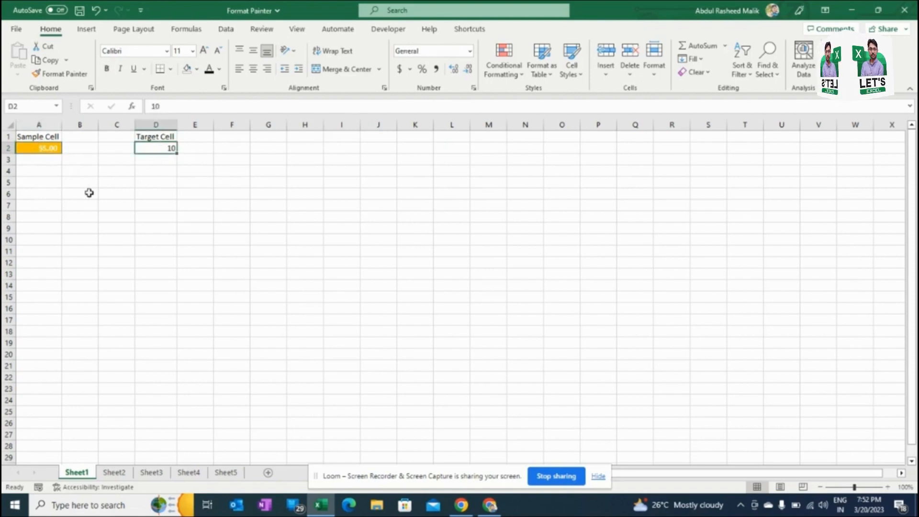
pyautogui.click(50, 150)
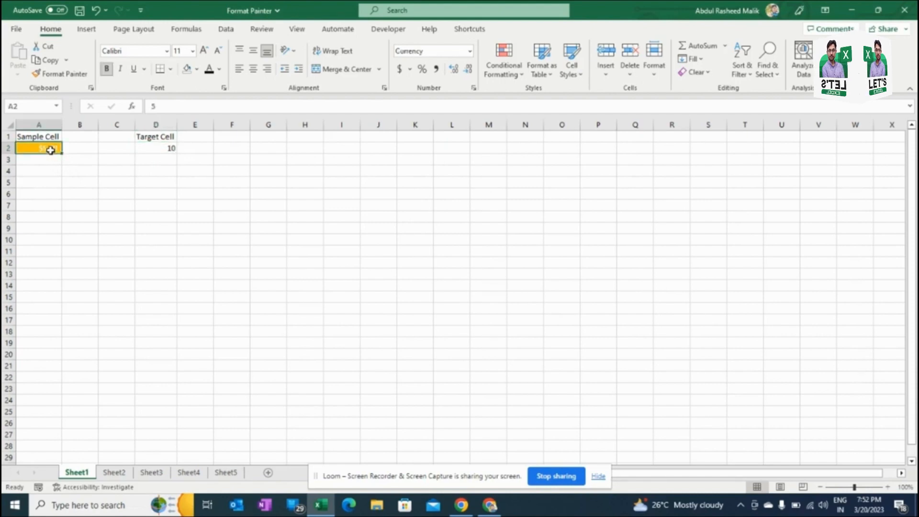
pyautogui.click(75, 78)
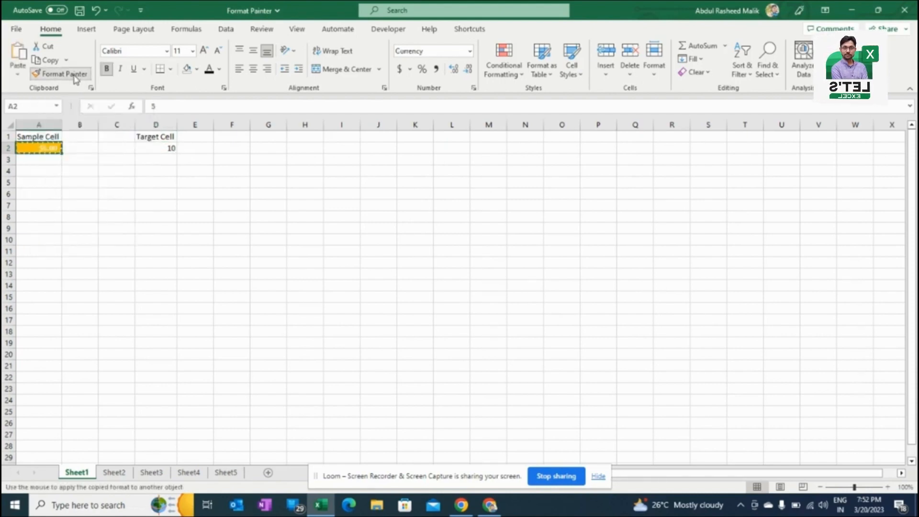
pyautogui.click(150, 148)
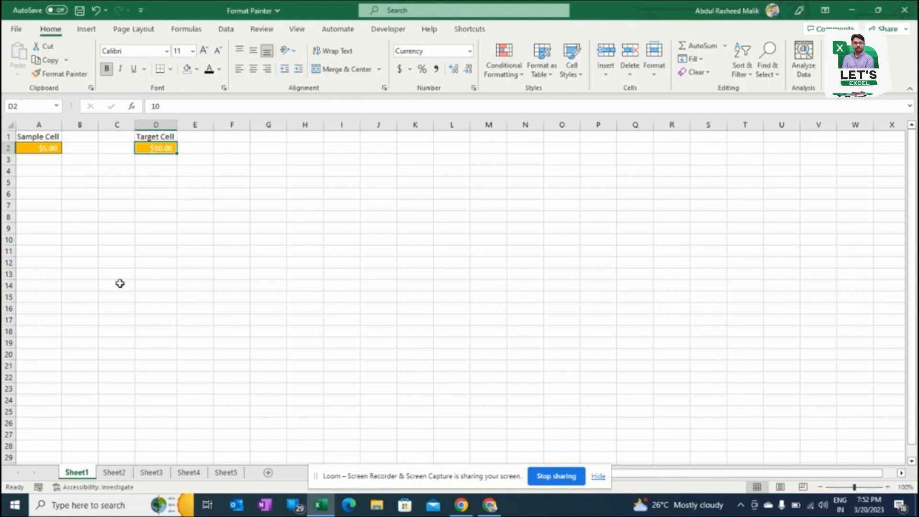
# Step: Open Sheet2 and compare the formatting of sample cells A2:A4 with target cells D2:D4
pyautogui.click(119, 474)
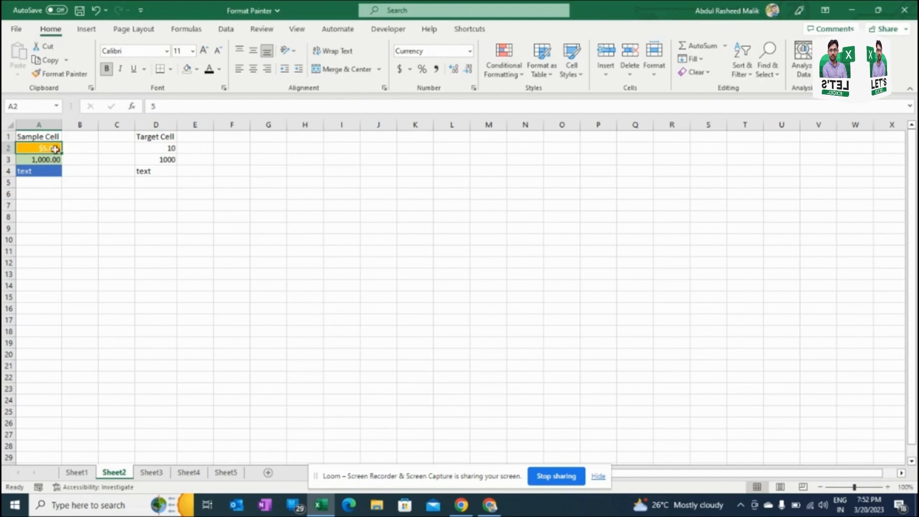
pyautogui.moveTo(46, 148); pyautogui.dragTo(51, 169)
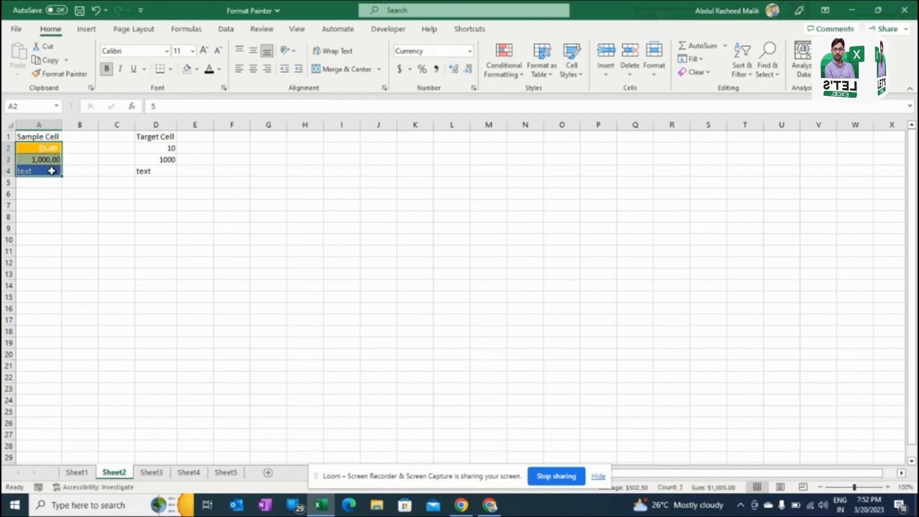
pyautogui.click(160, 145)
pyautogui.moveTo(161, 145); pyautogui.dragTo(163, 167)
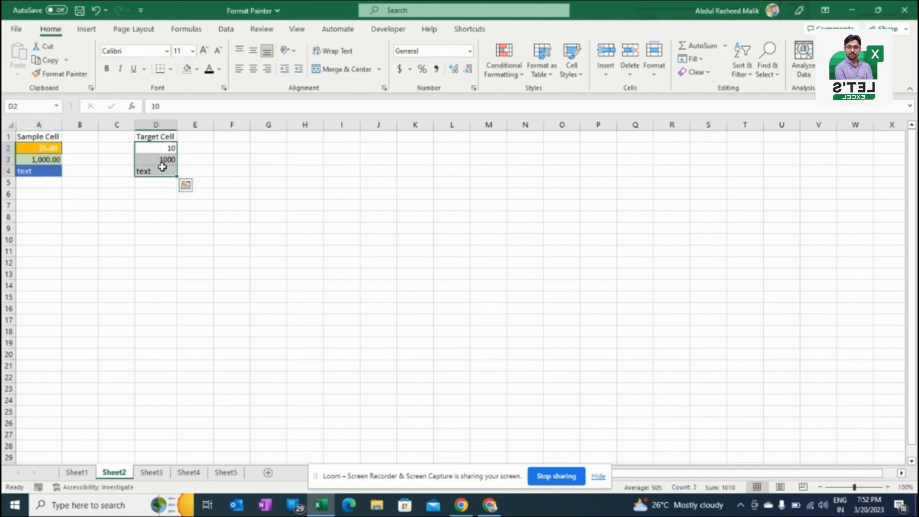
# Step: Copy the formatting of A2:A4 onto D2:D4 with Format Painter and undo it
pyautogui.moveTo(53, 148); pyautogui.dragTo(58, 175)
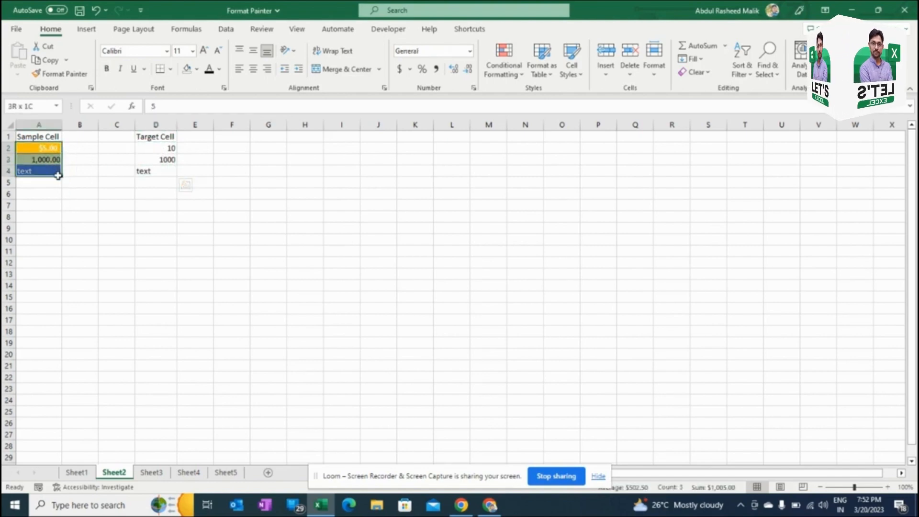
pyautogui.click(68, 75)
pyautogui.click(68, 74)
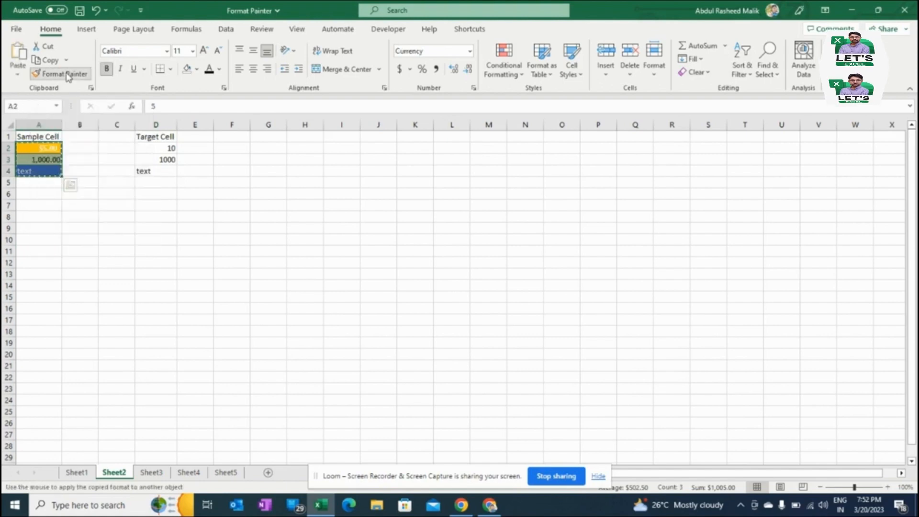
pyautogui.click(158, 147)
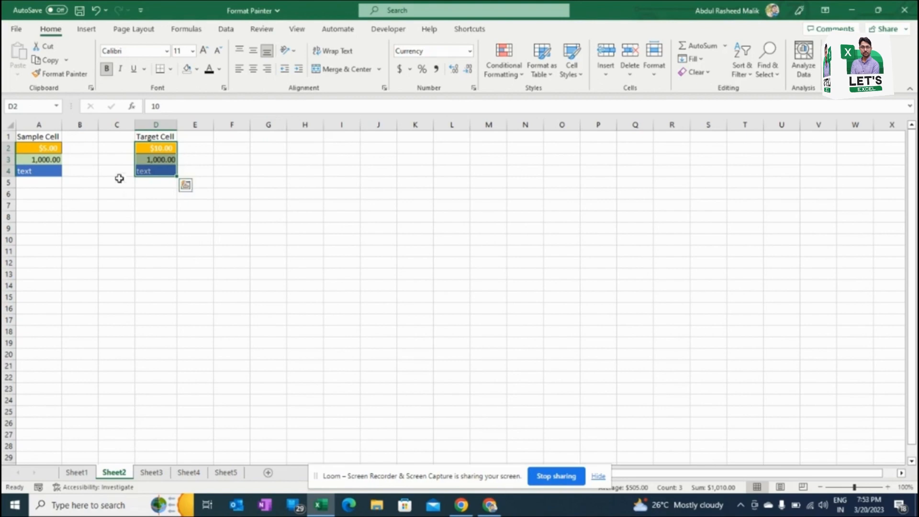
pyautogui.click(153, 149)
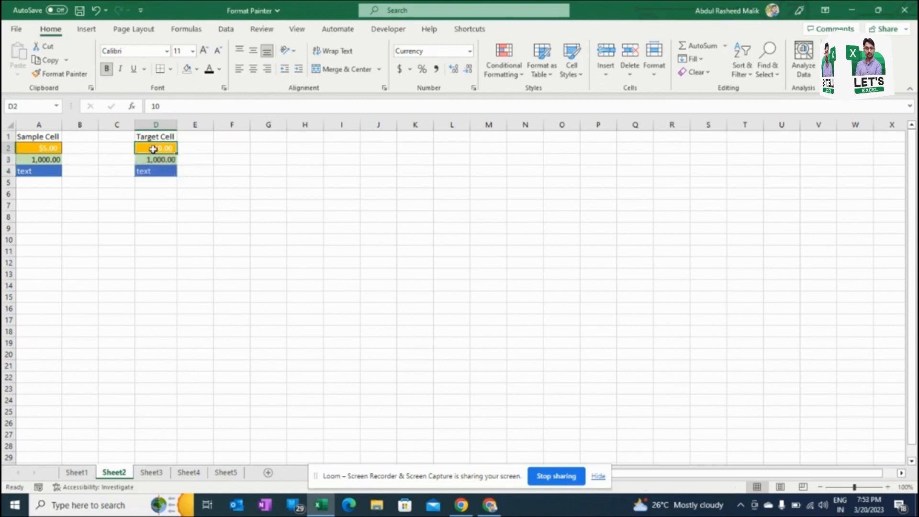
pyautogui.hotkey('ctrl', 'z')
# Step: Use a locked Format Painter to apply A3's formatting to D2, D3, E9, C8, G5, I4, I11, E16, C14, G11 and J6
pyautogui.click(53, 151)
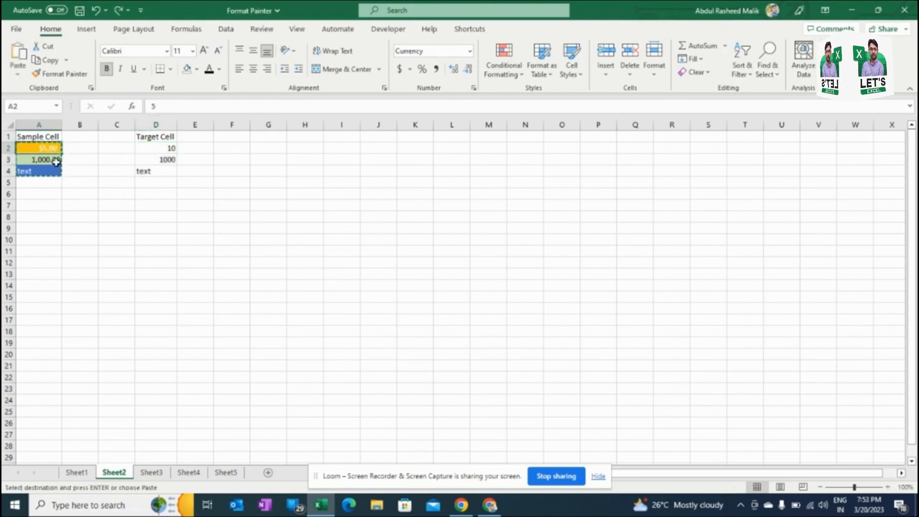
pyautogui.click(56, 161)
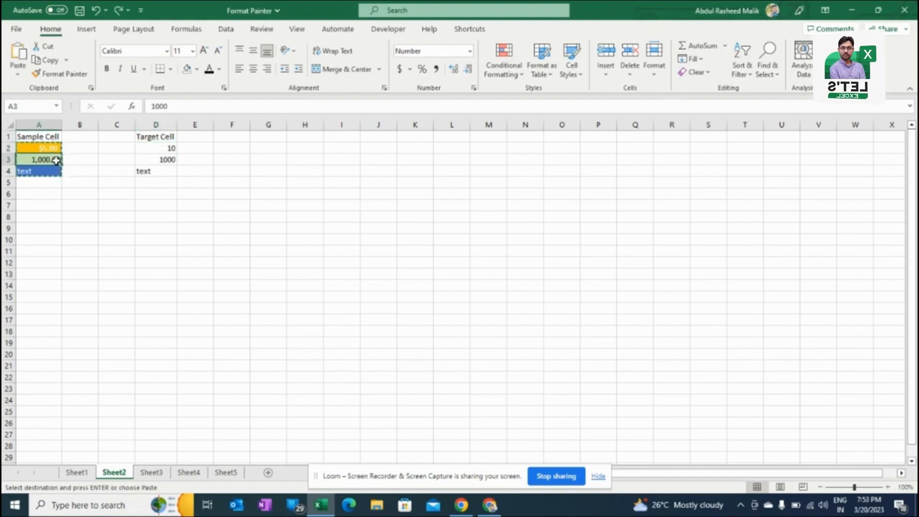
pyautogui.press('Escape')
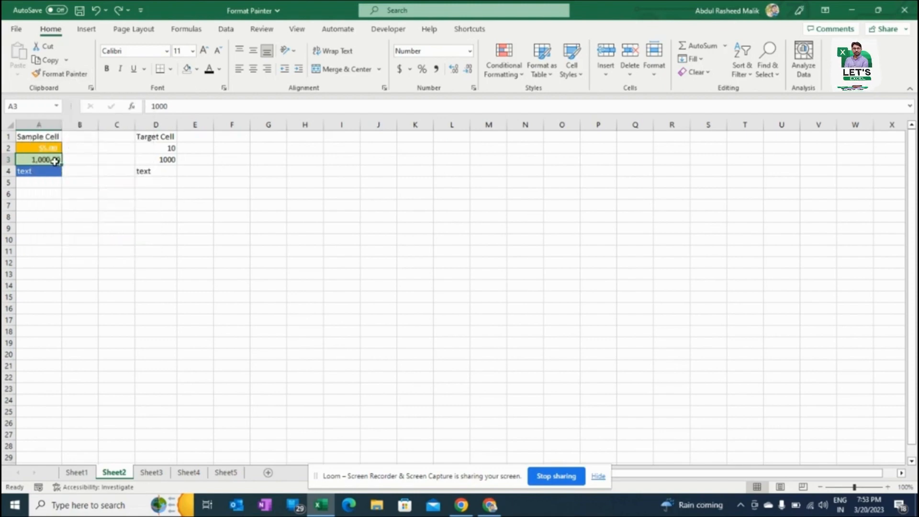
pyautogui.click(73, 76)
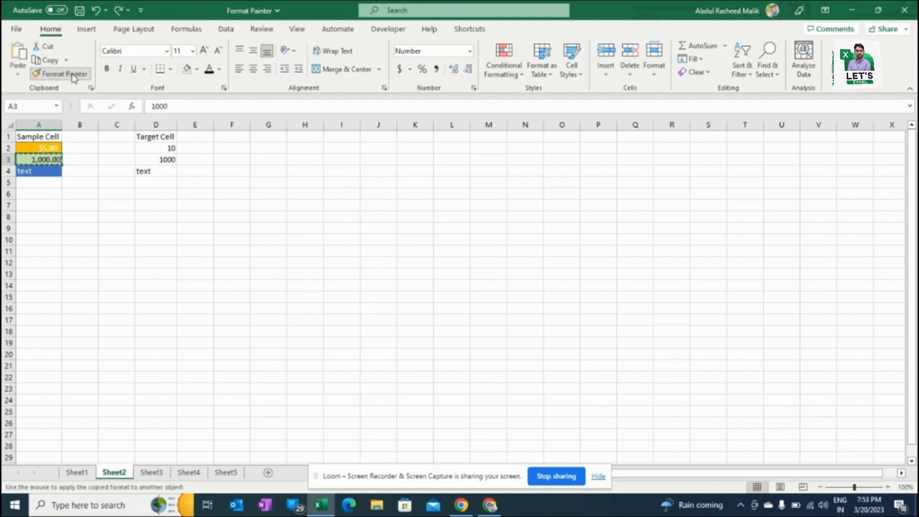
pyautogui.click(152, 149)
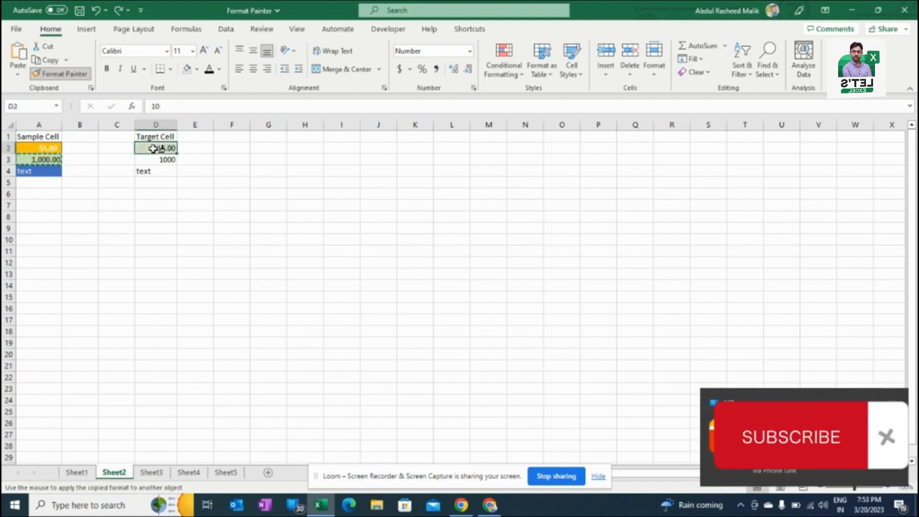
pyautogui.click(160, 159)
pyautogui.click(196, 228)
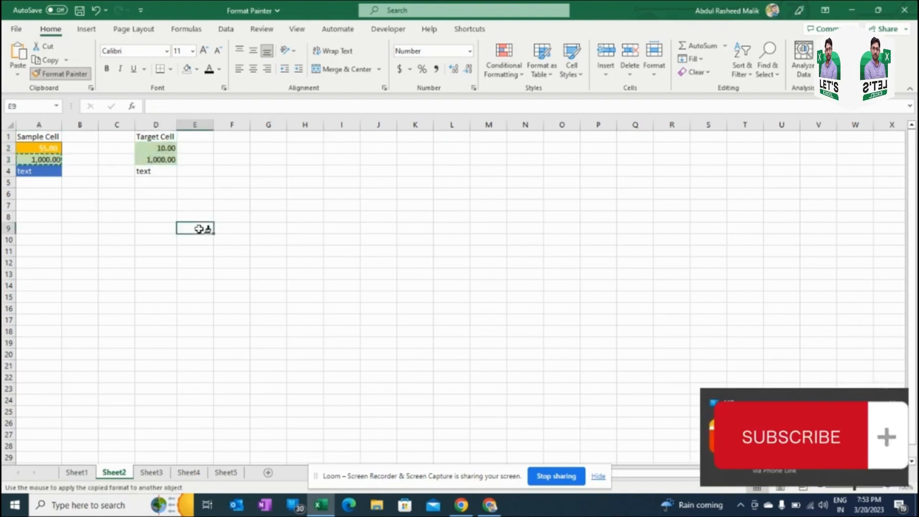
pyautogui.click(125, 219)
pyautogui.click(258, 182)
pyautogui.click(341, 170)
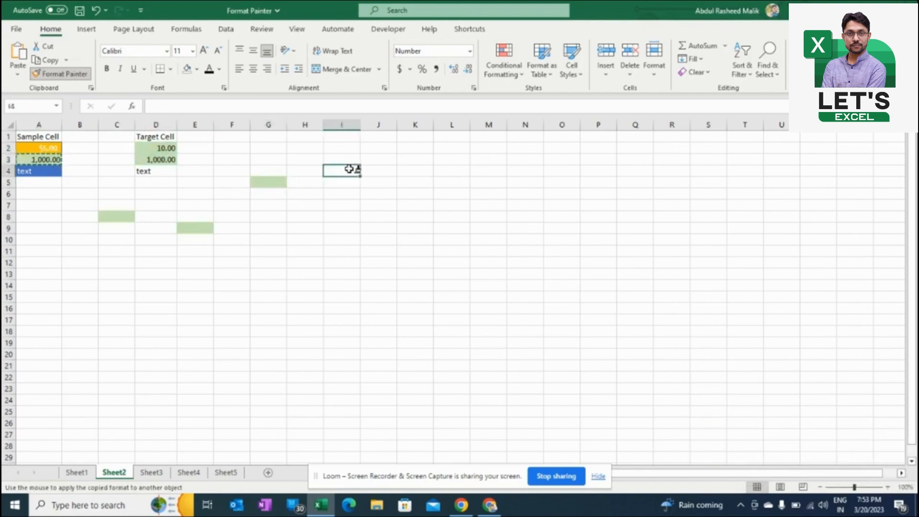
pyautogui.click(356, 256)
pyautogui.click(193, 307)
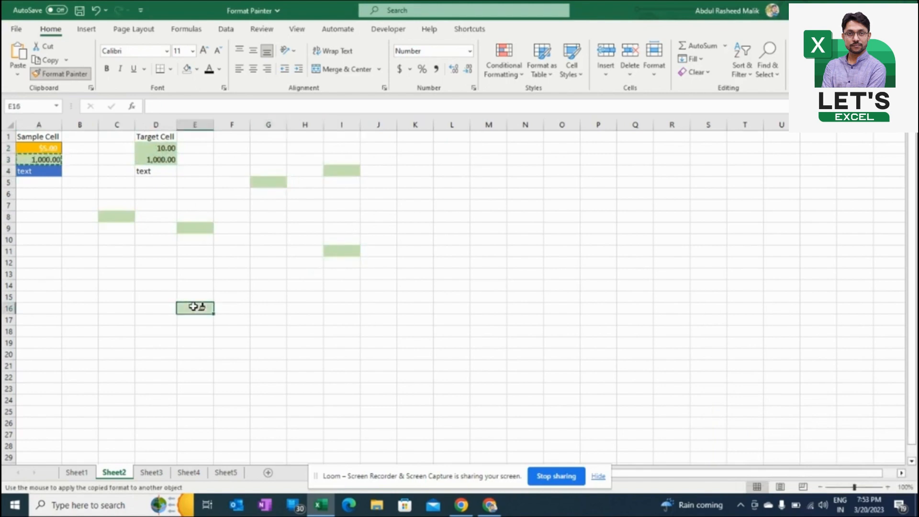
pyautogui.click(107, 284)
pyautogui.click(274, 254)
pyautogui.click(376, 193)
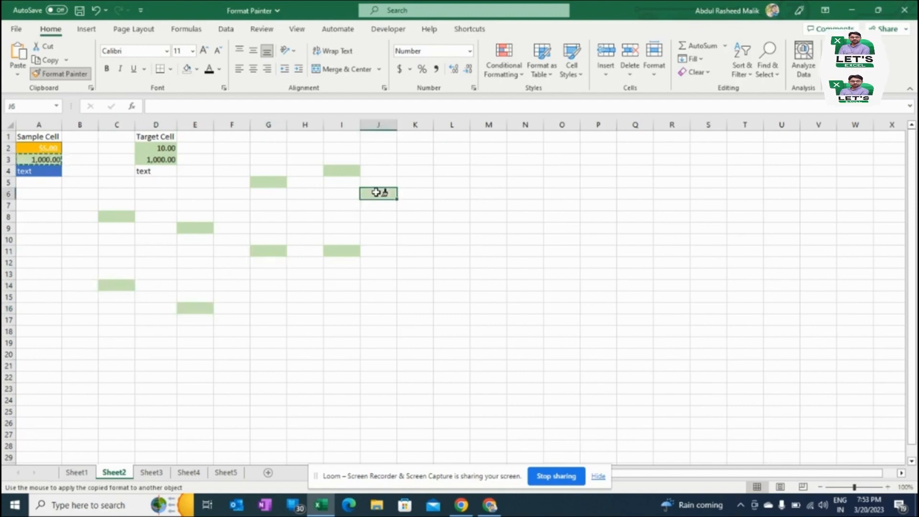
pyautogui.press('Escape')
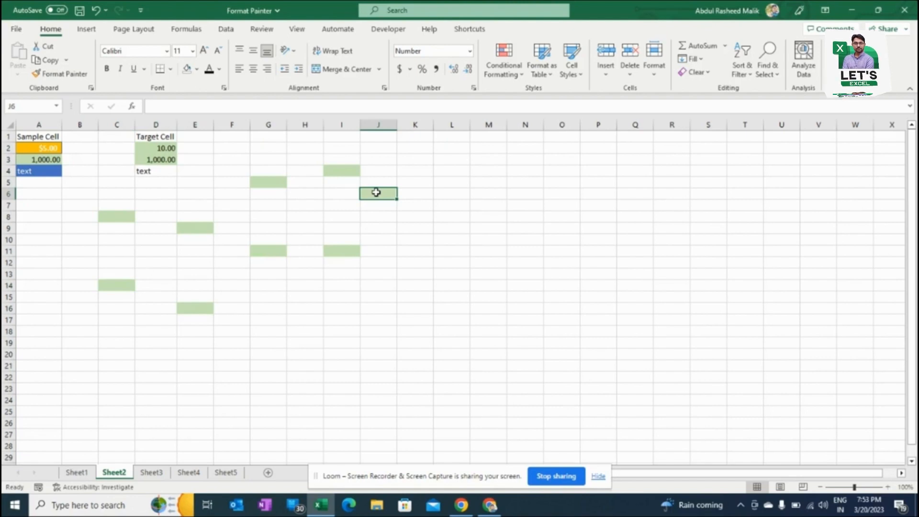
pyautogui.click(41, 163)
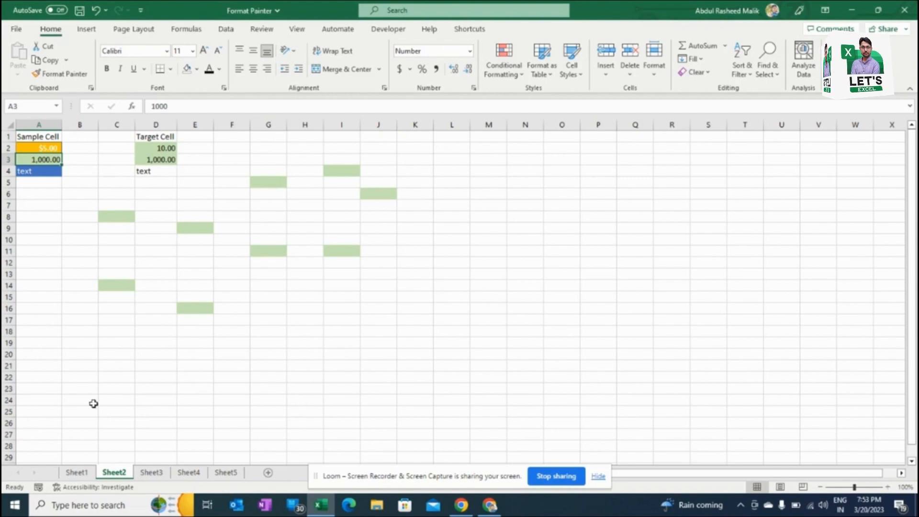
# Step: On Sheet3, fill A2 down through A7 using Fill Formatting Only so the existing numbers take its currency format
pyautogui.click(152, 473)
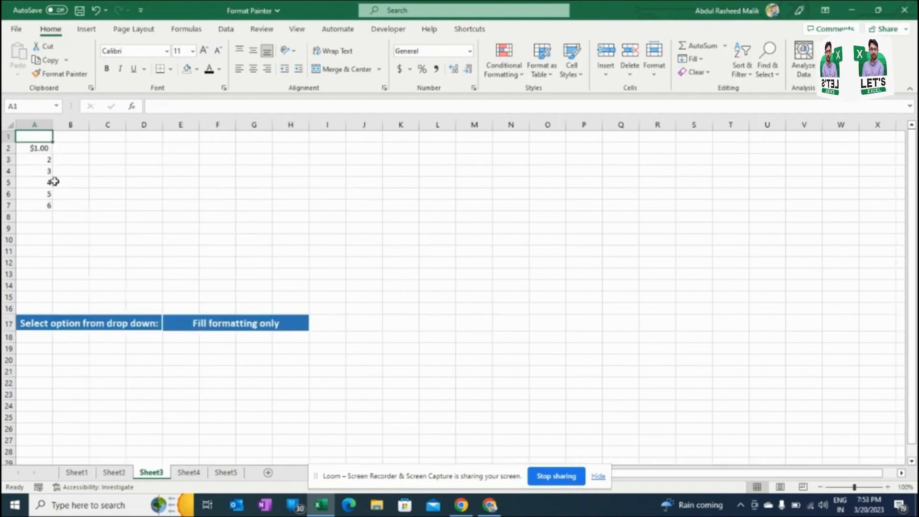
pyautogui.click(37, 148)
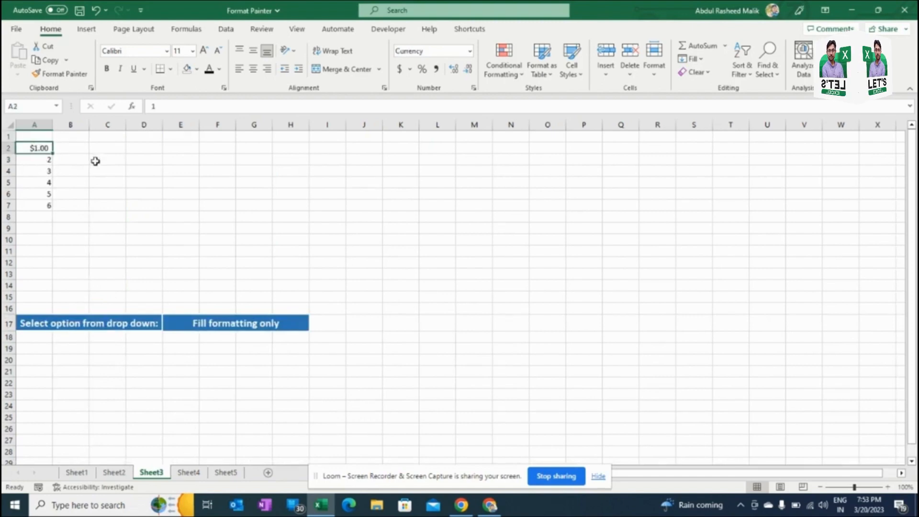
pyautogui.moveTo(51, 160); pyautogui.dragTo(49, 204)
pyautogui.moveTo(42, 161); pyautogui.dragTo(46, 204)
pyautogui.click(40, 147)
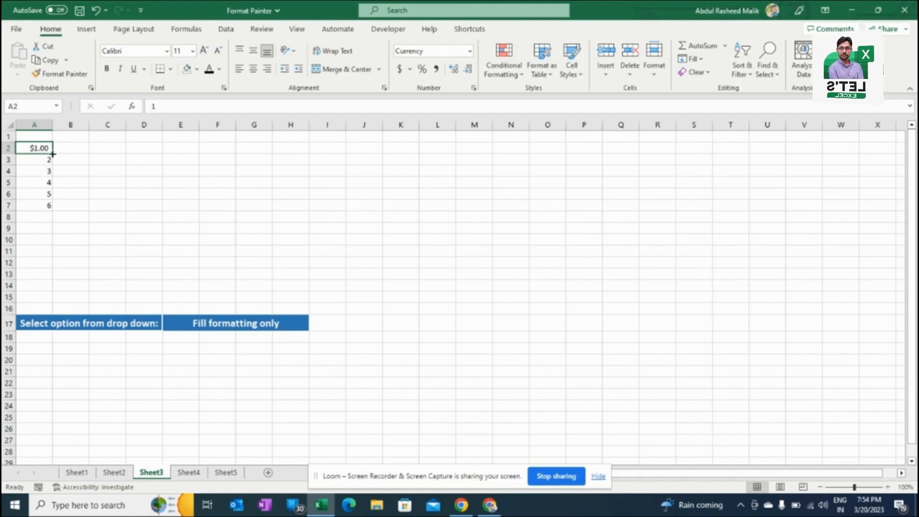
pyautogui.doubleClick(53, 153)
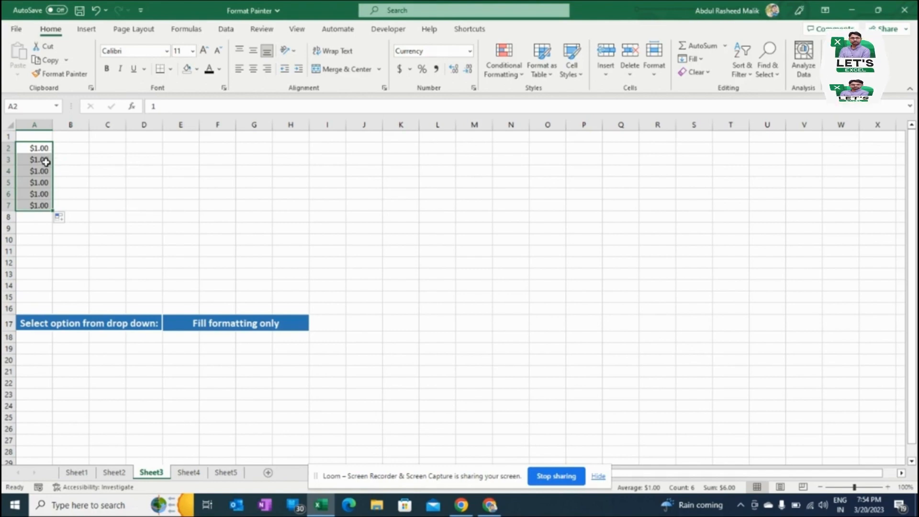
pyautogui.click(70, 221)
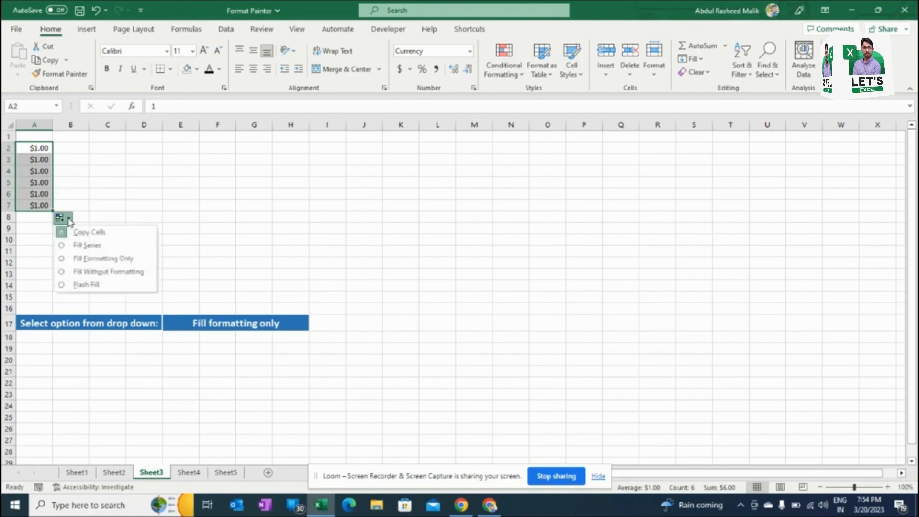
pyautogui.click(71, 259)
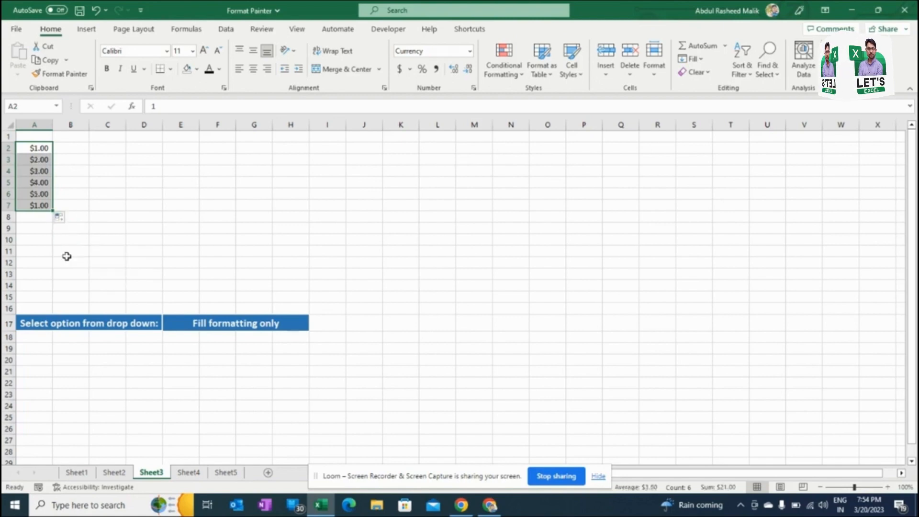
pyautogui.click(80, 163)
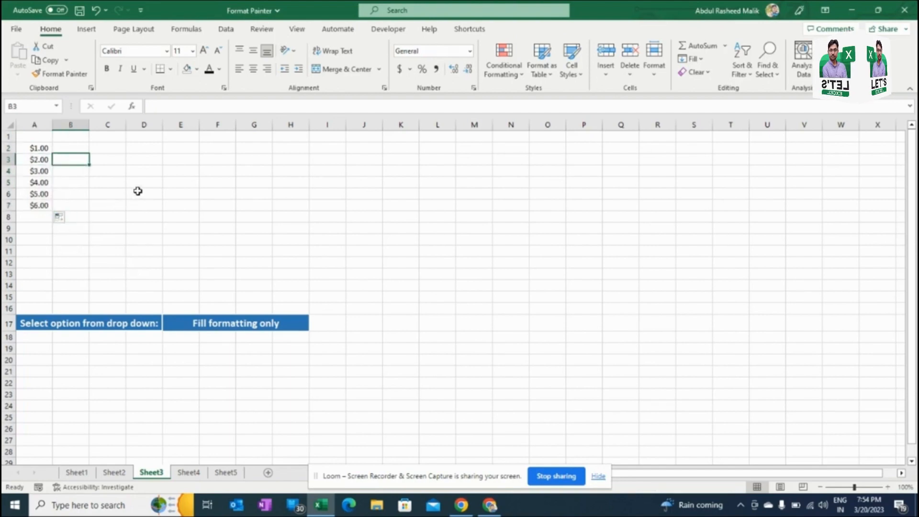
# Step: On Sheet4, copy A2 and apply its currency format to F2:F6 using Paste Special with the Formats option
pyautogui.click(200, 473)
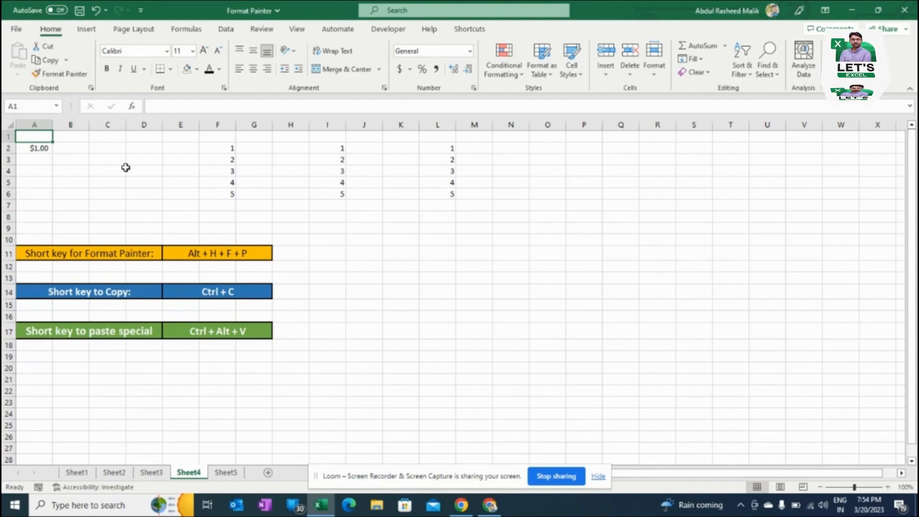
pyautogui.click(37, 150)
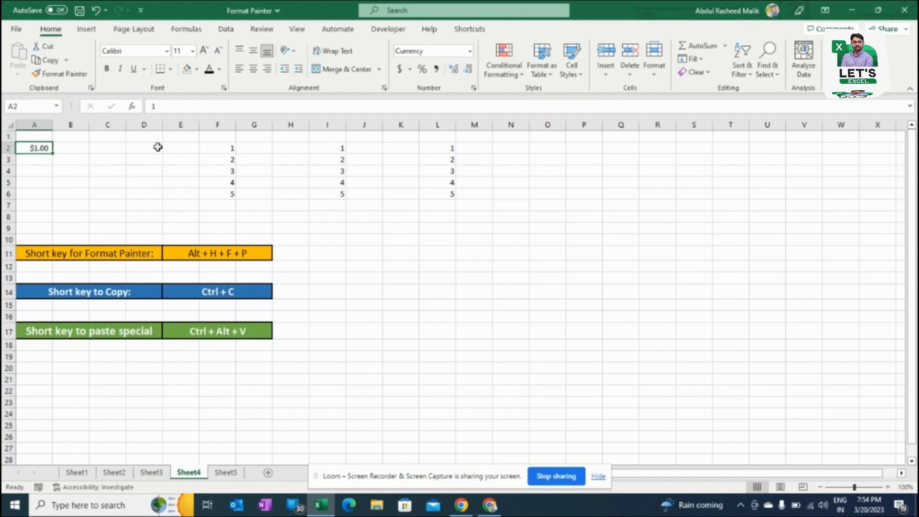
pyautogui.hotkey('ctrl', 'c')
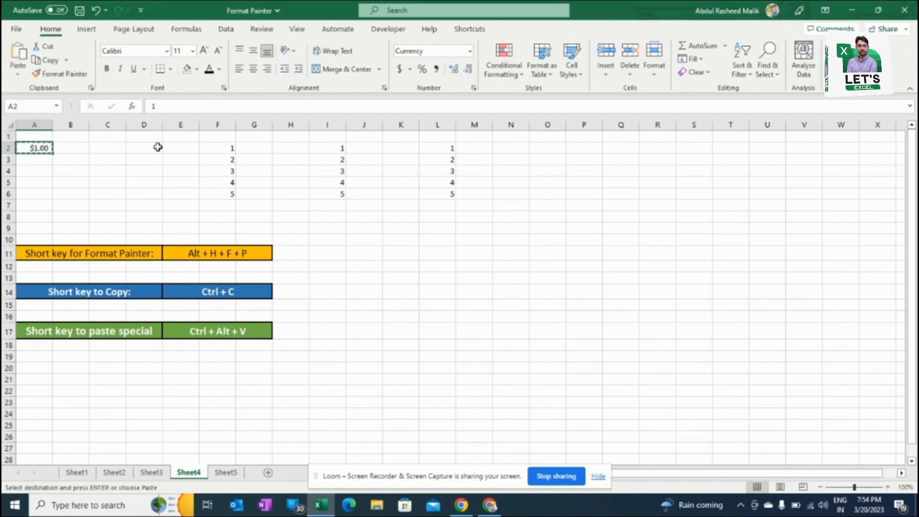
pyautogui.click(212, 152)
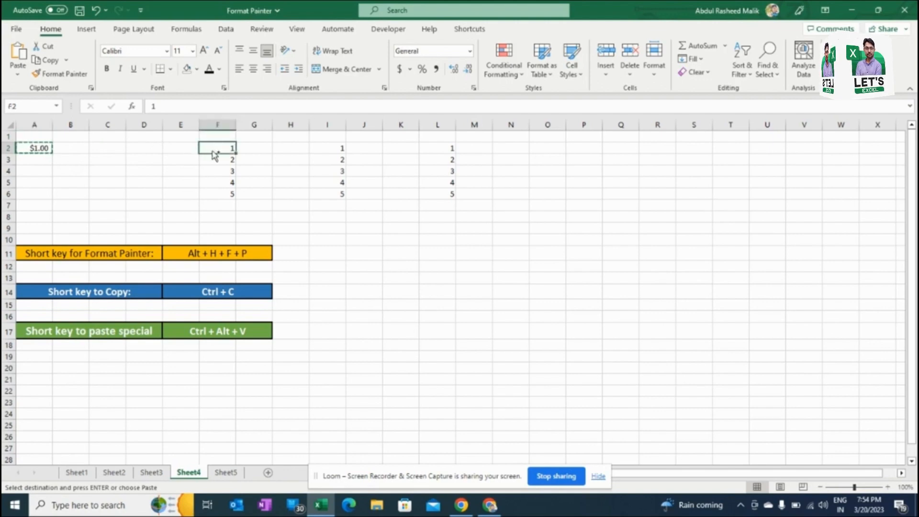
pyautogui.hotkey('ctrl', 'shift', 'Down')
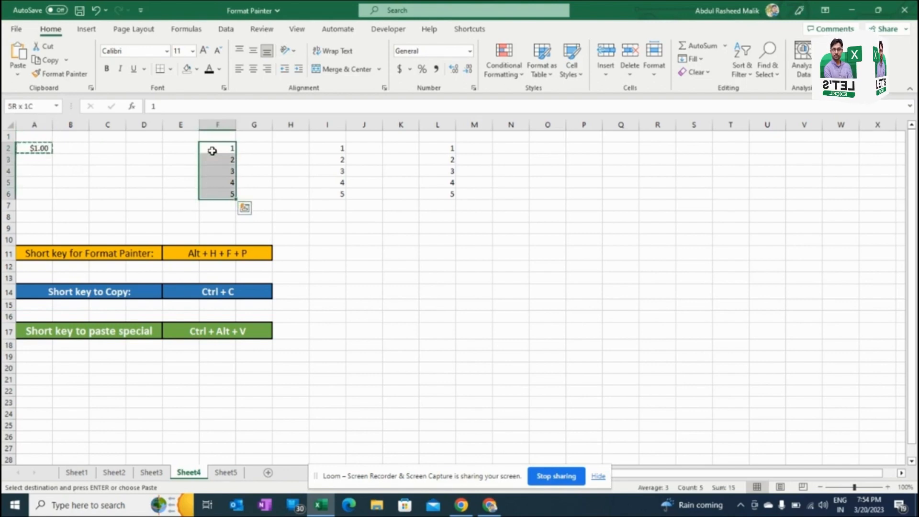
pyautogui.hotkey('ctrl', 'alt', 'v')
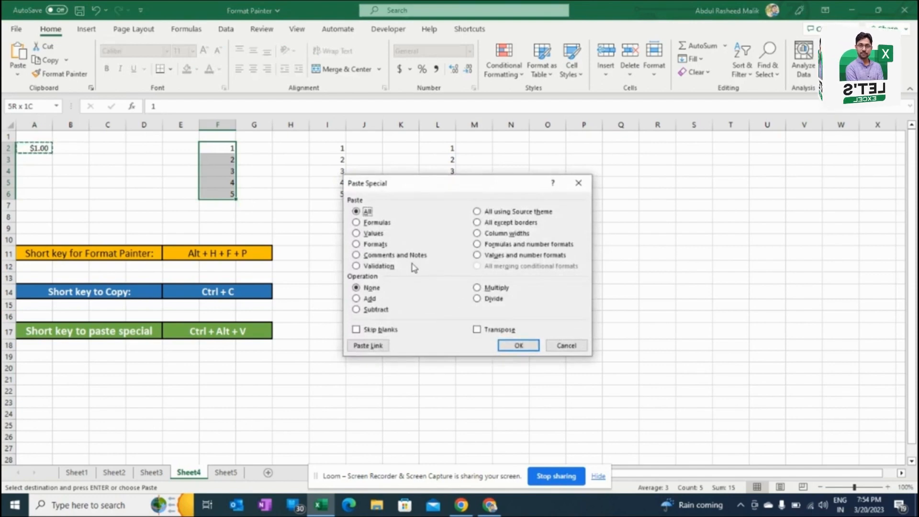
pyautogui.click(364, 245)
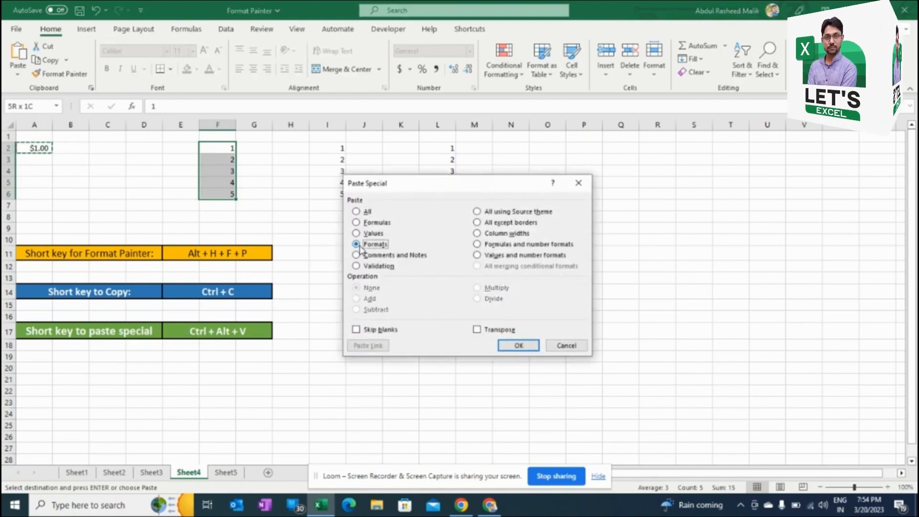
pyautogui.click(519, 345)
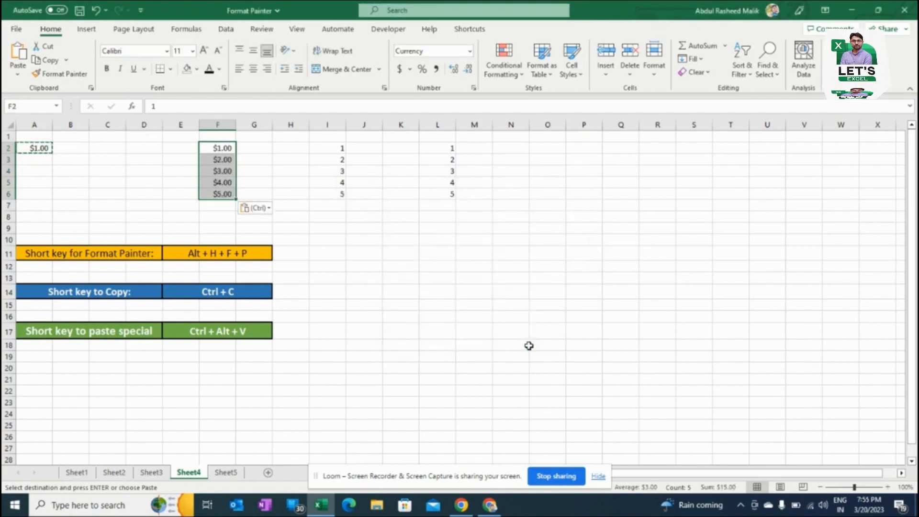
# Step: Paste only the formatting of the copied cell A2 onto I2:I6 using the Formatting paste option
pyautogui.click(331, 147)
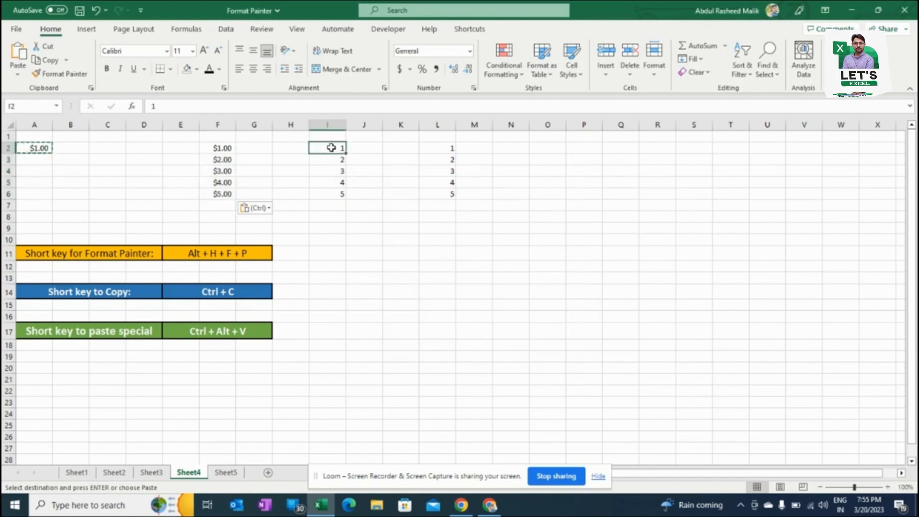
pyautogui.hotkey('ctrl', 'shift', 'Down')
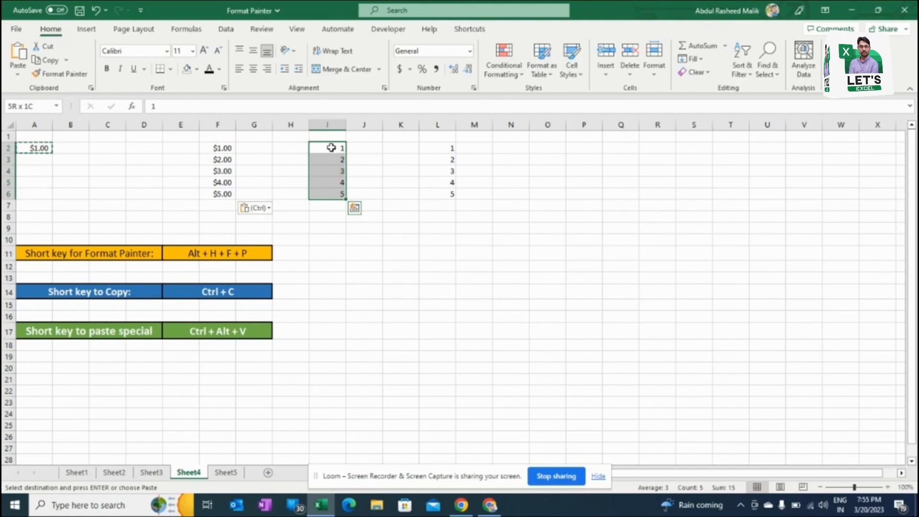
pyautogui.rightClick(331, 148)
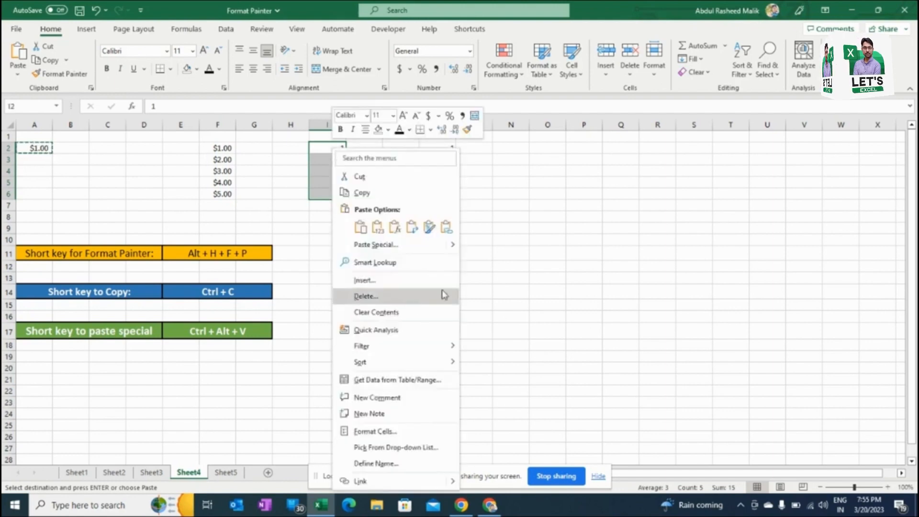
pyautogui.click(429, 228)
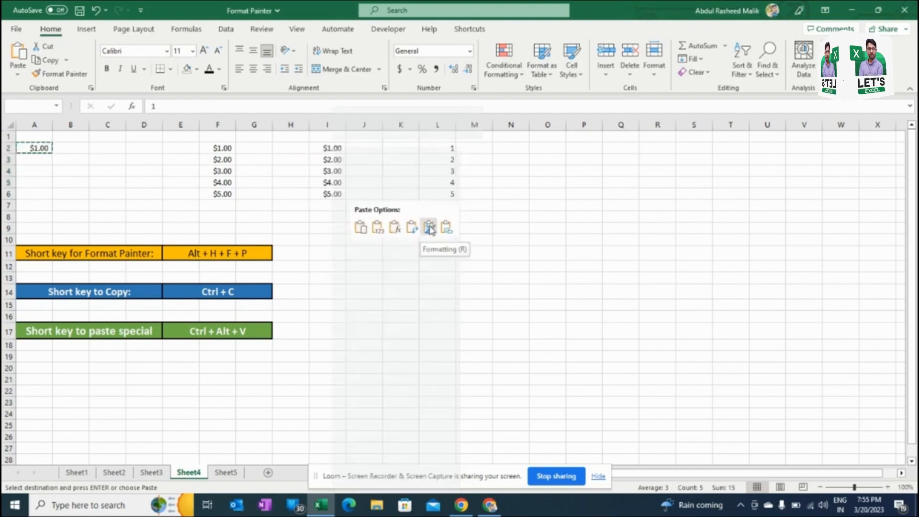
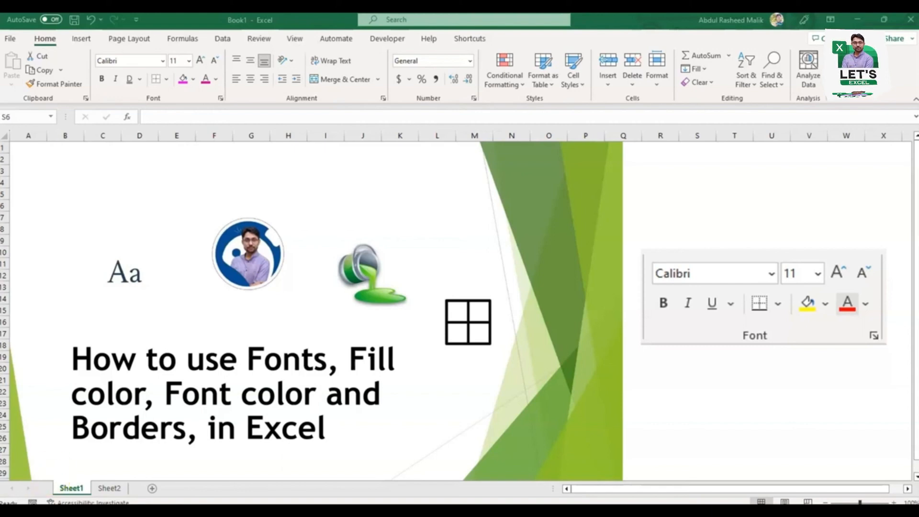
# Step: On Sheet2, browse the list of available fonts from the theme fonts down to the fonts starting with L
pyautogui.click(109, 487)
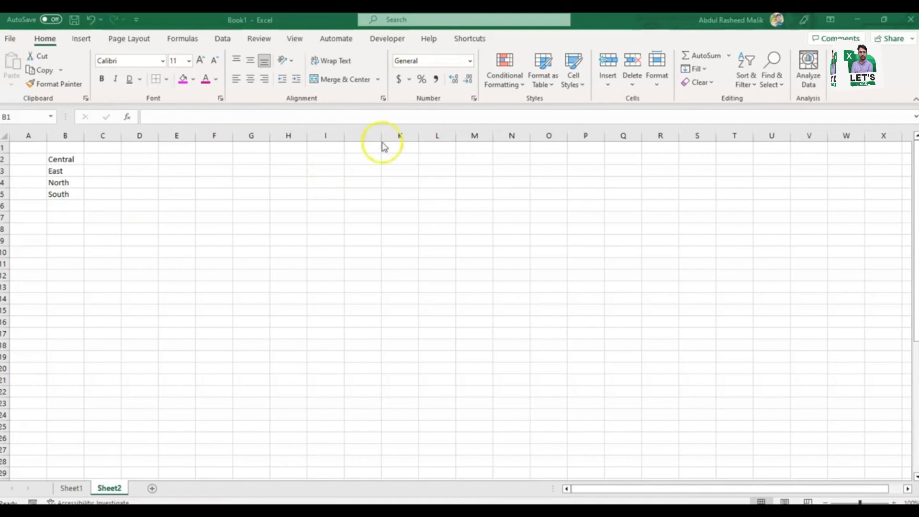
pyautogui.click(162, 62)
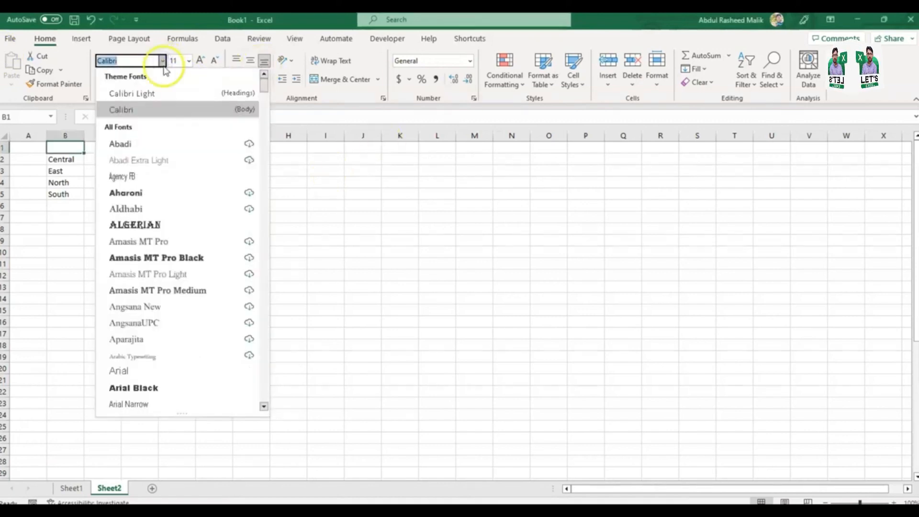
pyautogui.moveTo(263, 88); pyautogui.dragTo(266, 207)
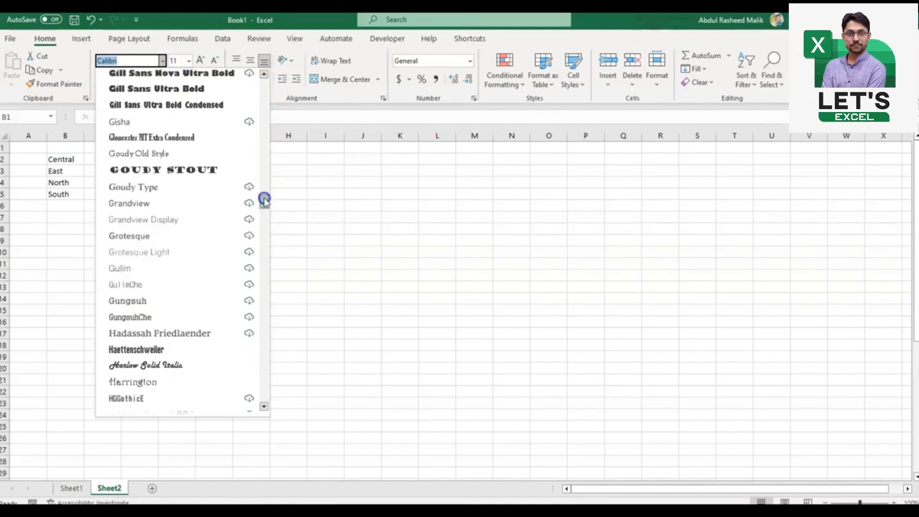
pyautogui.moveTo(264, 201); pyautogui.dragTo(267, 225)
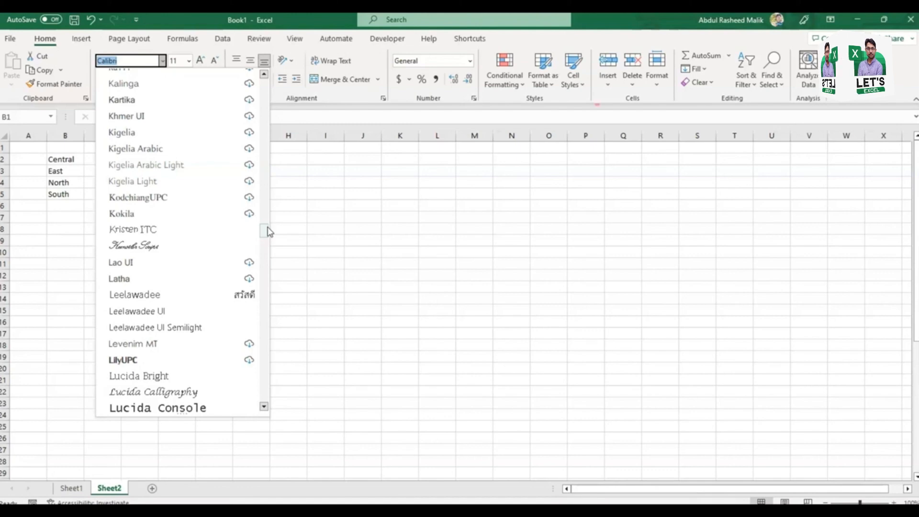
# Step: Examine the available font sizes for the region names in B2:B5, leaving the size as it is
pyautogui.click(190, 61)
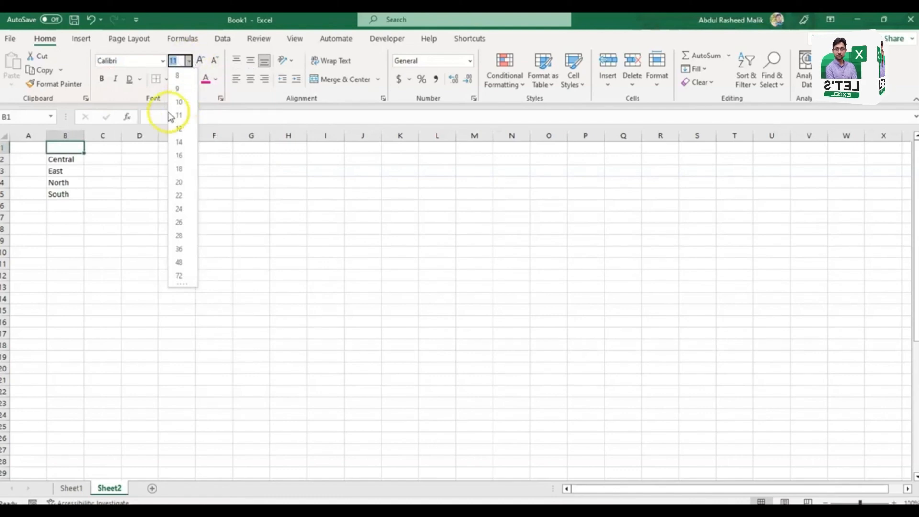
pyautogui.click(64, 166)
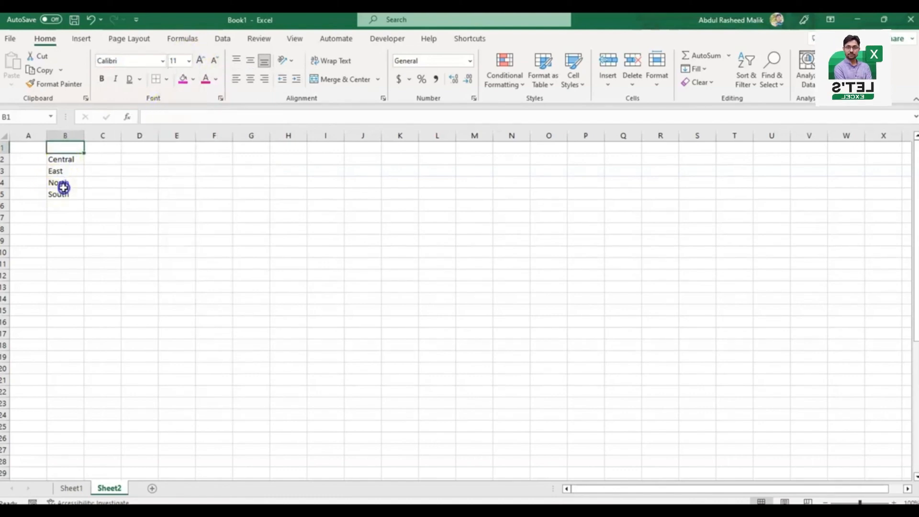
pyautogui.moveTo(62, 159); pyautogui.dragTo(65, 195)
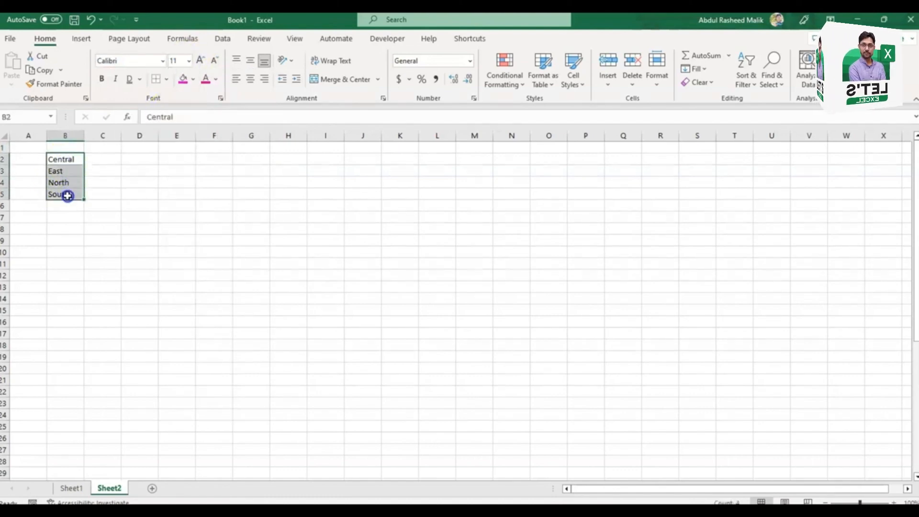
pyautogui.click(189, 61)
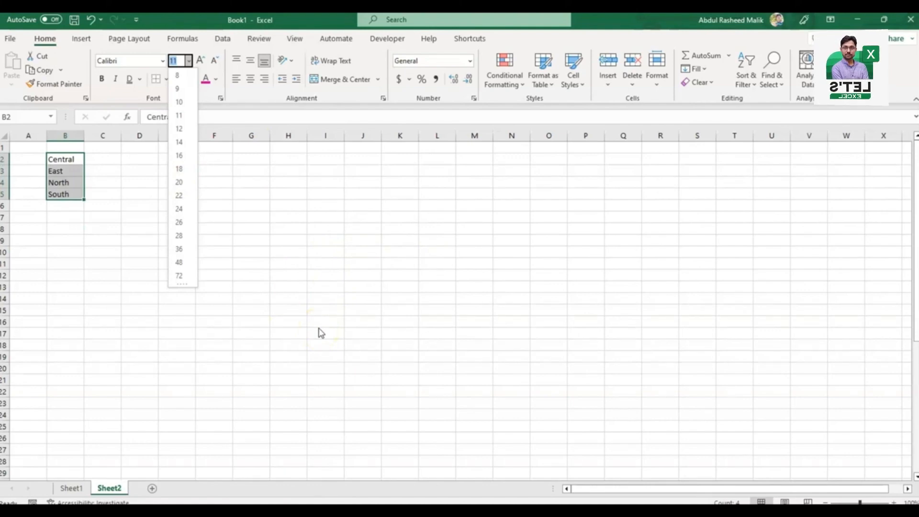
pyautogui.click(190, 60)
pyautogui.click(190, 60)
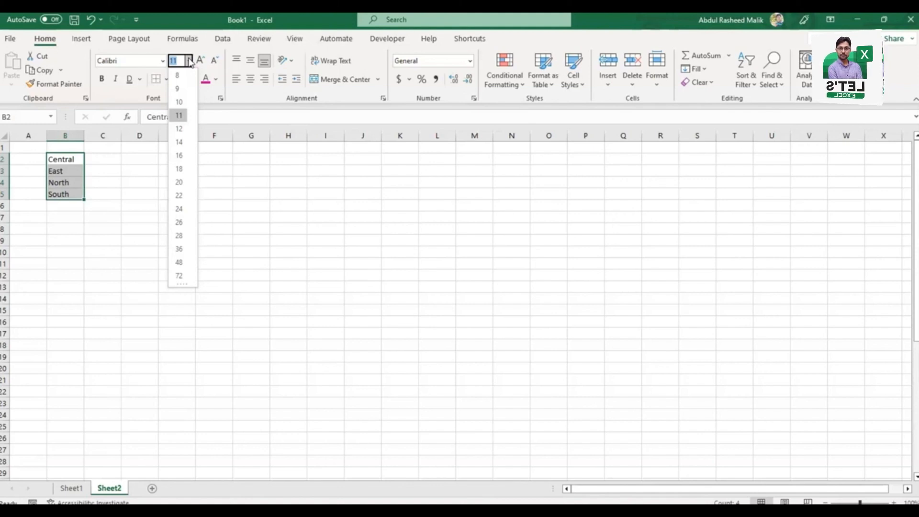
pyautogui.click(289, 117)
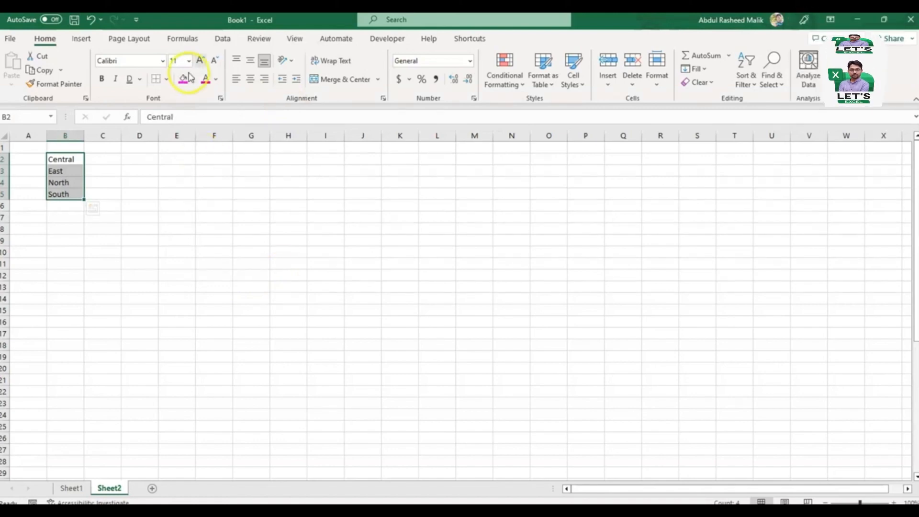
# Step: Give the region names in B2:B5 a light pink font color from the standard palette of More Colors
pyautogui.click(217, 79)
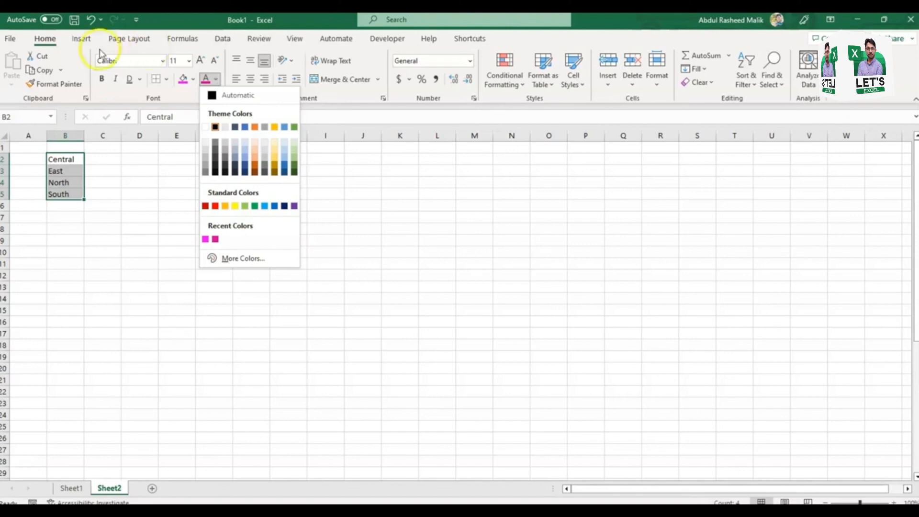
pyautogui.click(66, 137)
pyautogui.moveTo(73, 163); pyautogui.dragTo(73, 196)
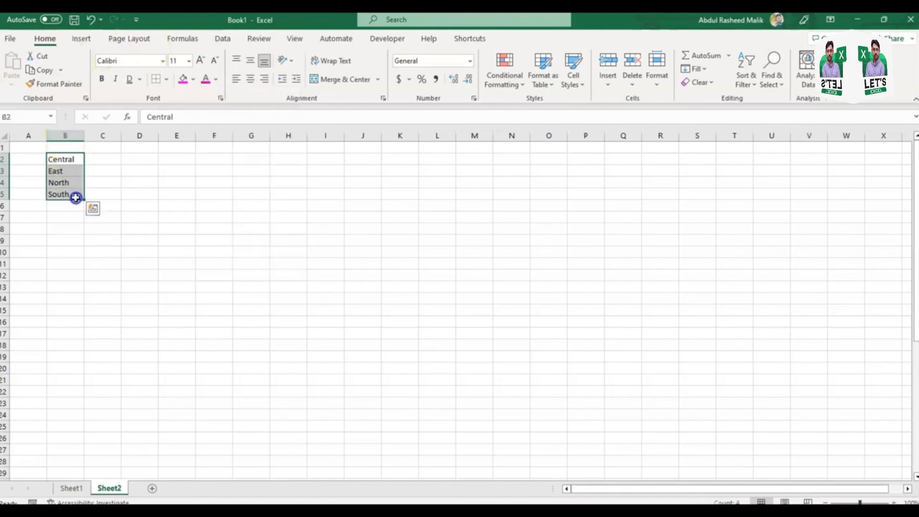
pyautogui.click(217, 82)
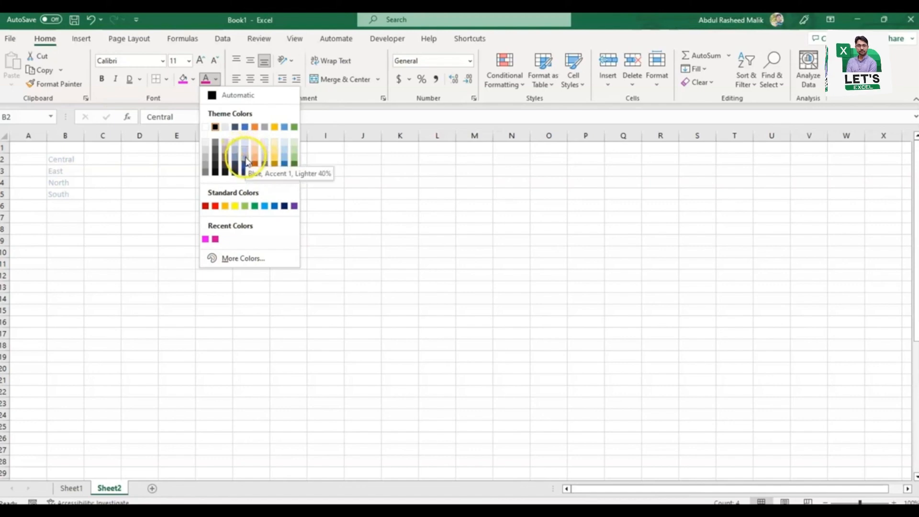
pyautogui.click(265, 258)
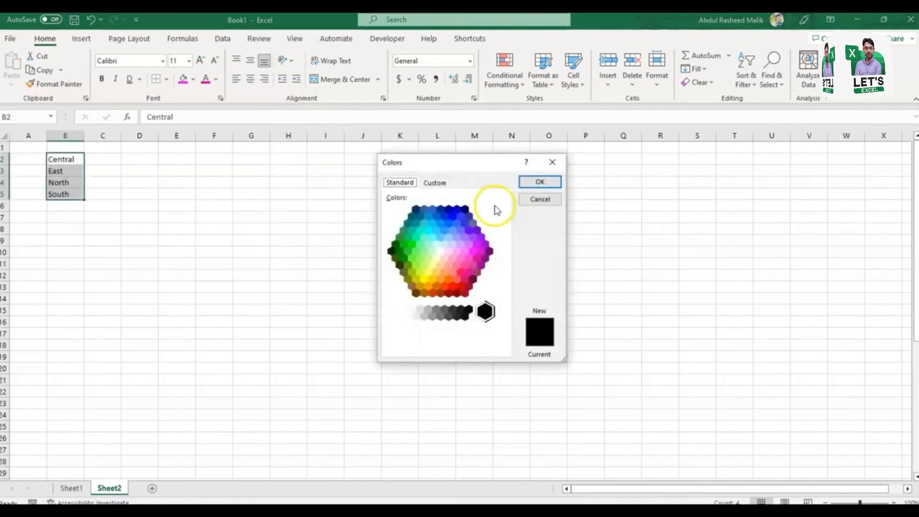
pyautogui.click(443, 184)
pyautogui.click(405, 182)
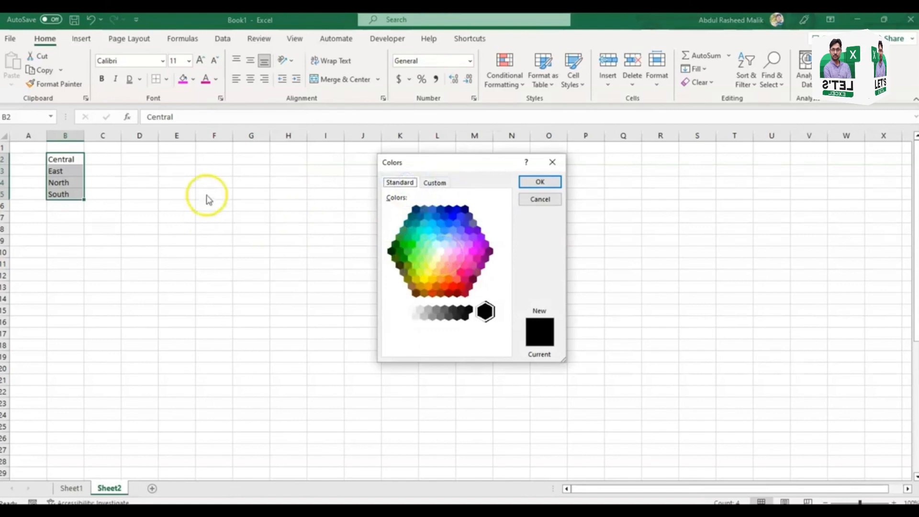
pyautogui.click(464, 251)
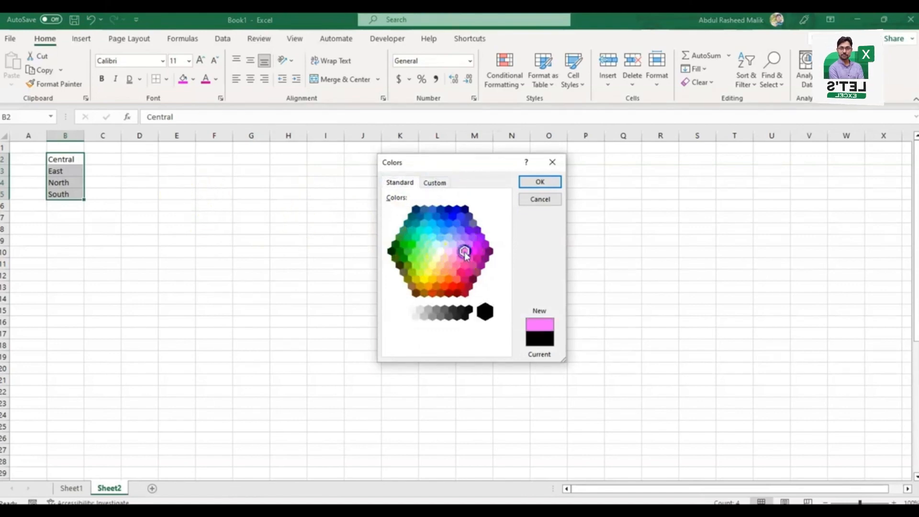
pyautogui.click(540, 182)
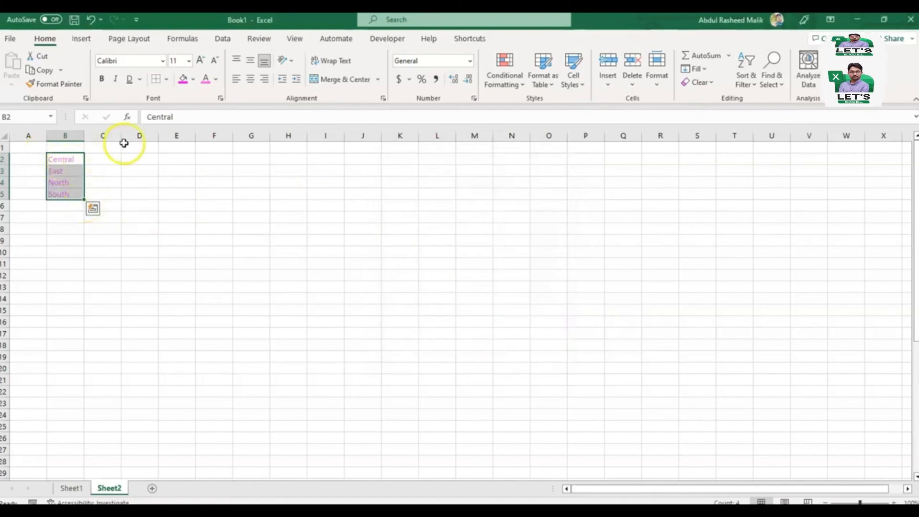
# Step: Fill B2:B5 with the custom light purple #AD87DF (RGB 173, 135, 223)
pyautogui.click(192, 80)
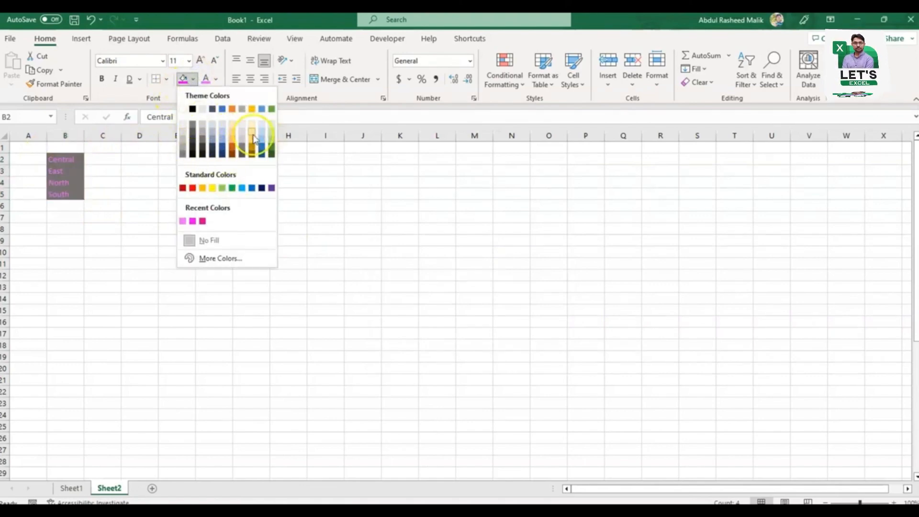
pyautogui.click(220, 258)
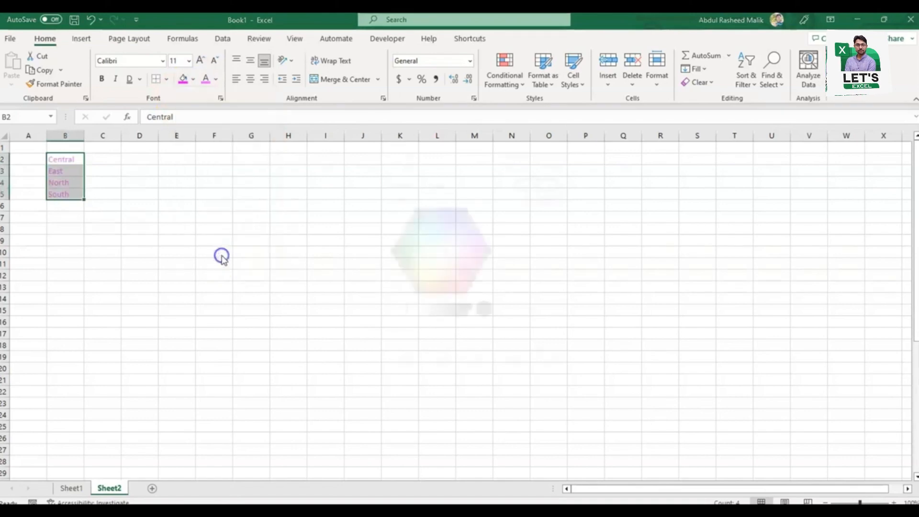
pyautogui.click(428, 245)
pyautogui.click(461, 232)
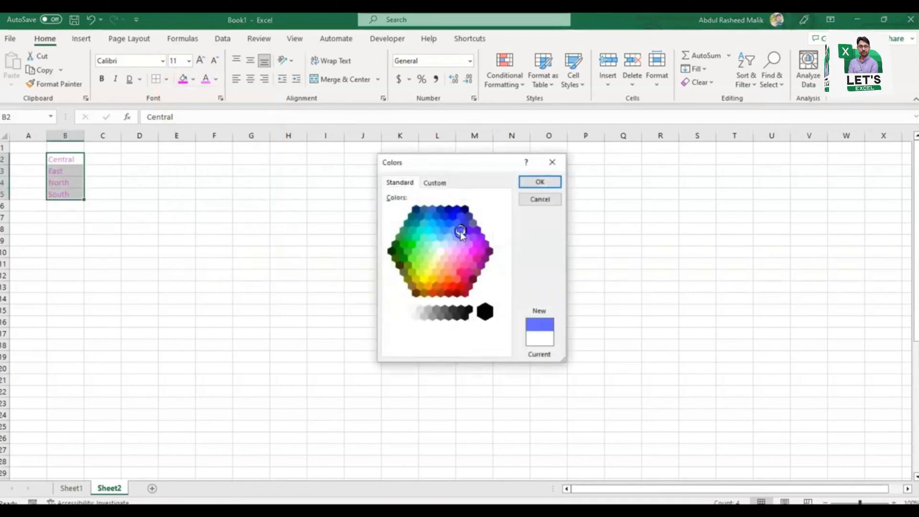
pyautogui.click(435, 182)
pyautogui.click(460, 238)
pyautogui.click(523, 245)
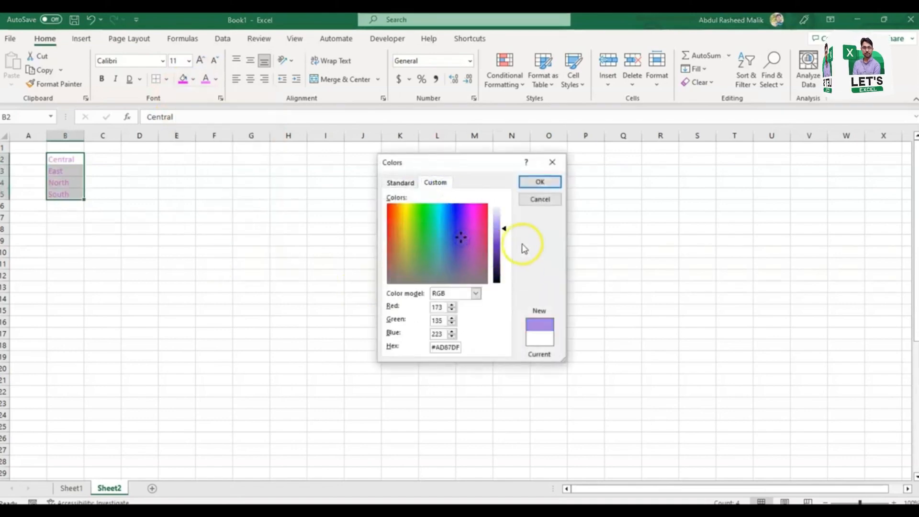
pyautogui.click(540, 182)
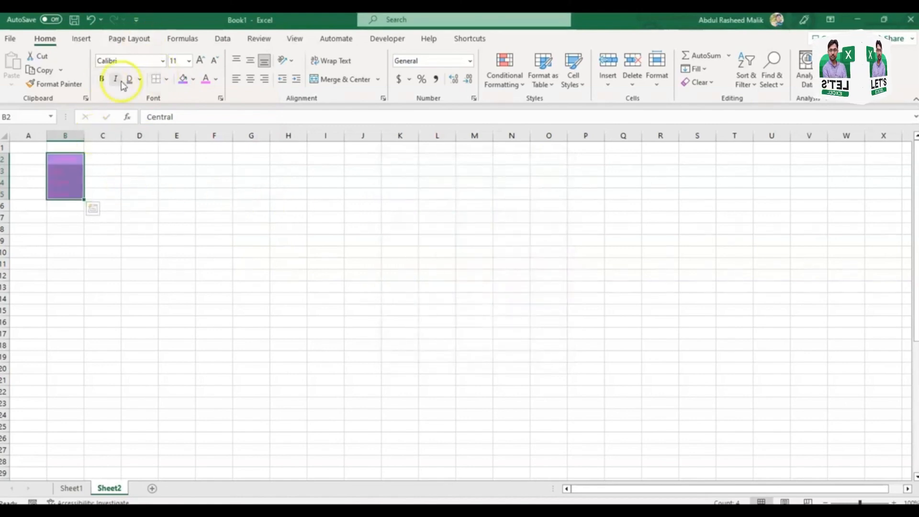
# Step: Make the text in B2:B5 bold, italic and double underlined
pyautogui.click(102, 79)
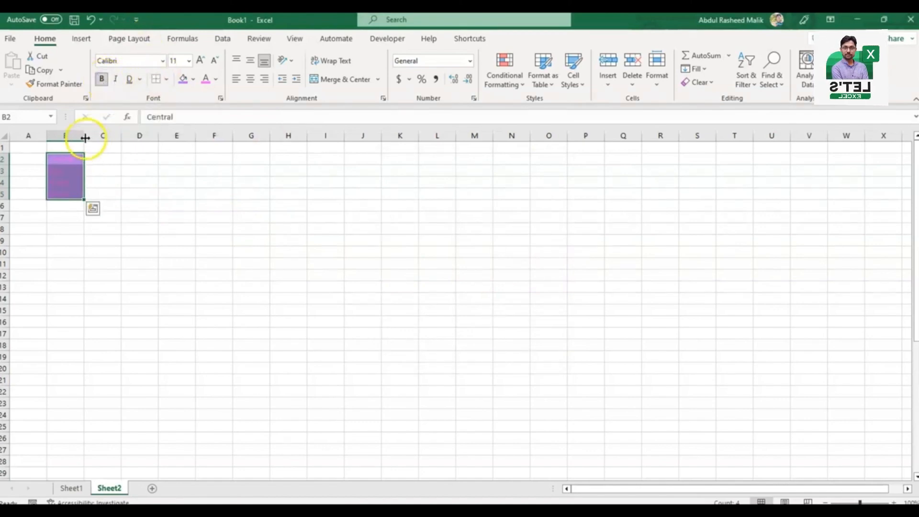
pyautogui.click(115, 79)
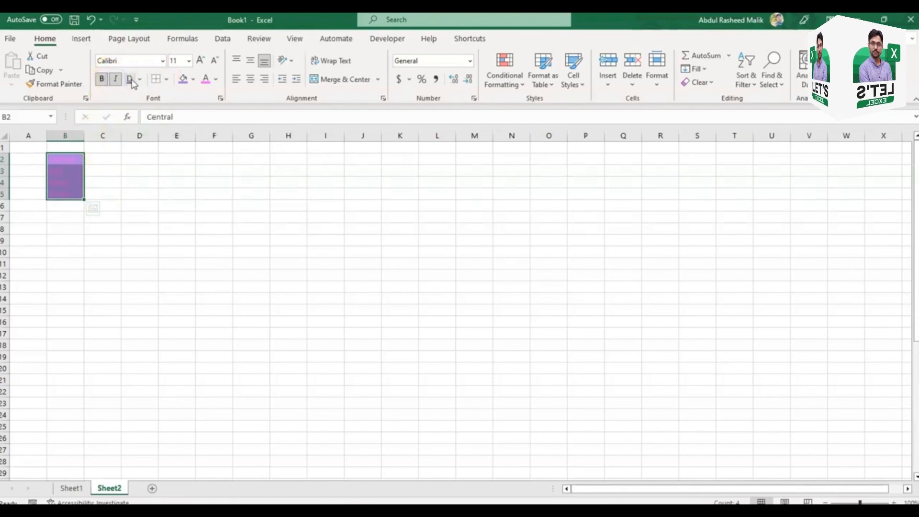
pyautogui.click(130, 79)
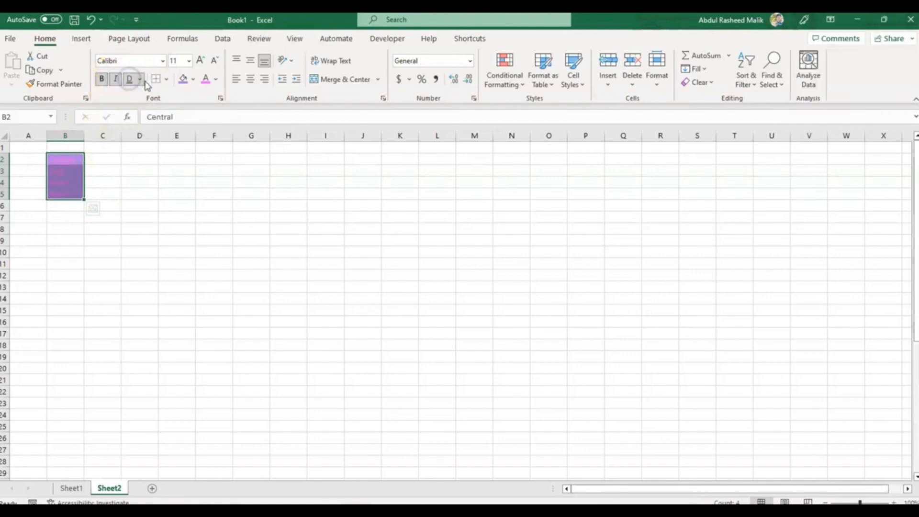
pyautogui.click(129, 198)
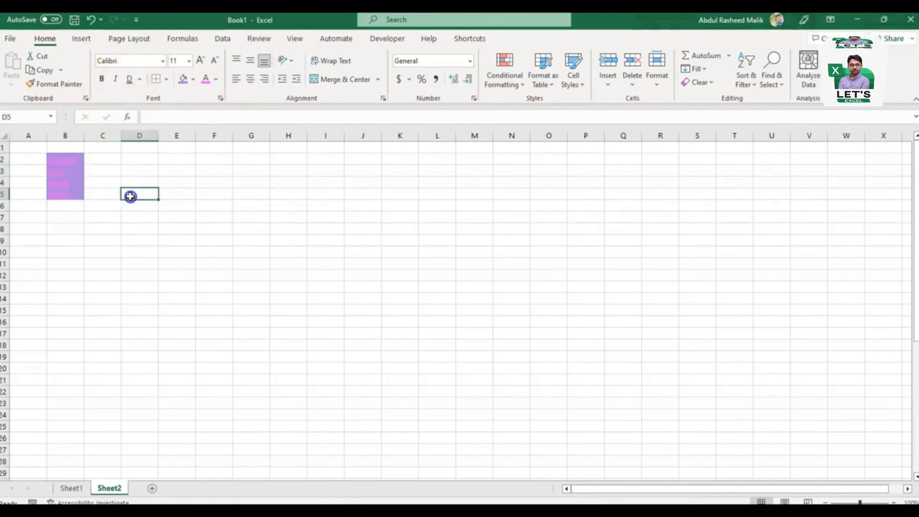
# Step: Reselect B2:B5 and increase the font size stepwise to 22
pyautogui.click(72, 160)
pyautogui.moveTo(73, 182); pyautogui.dragTo(73, 190)
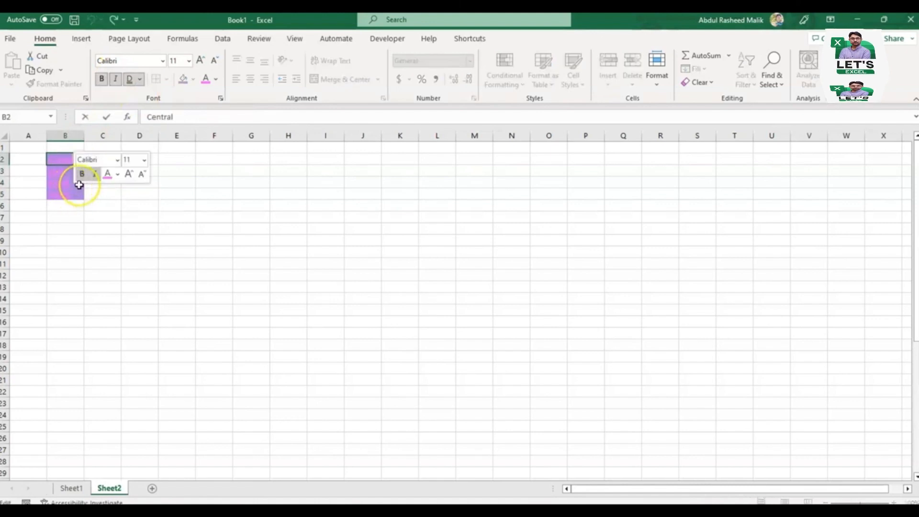
pyautogui.press('Escape')
pyautogui.hotkey('ctrl', 'shift', 'Down')
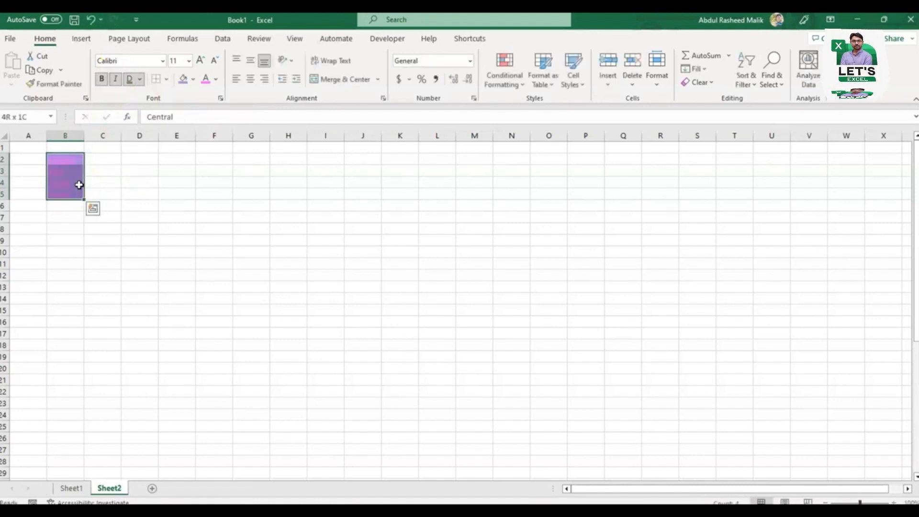
pyautogui.hotkey('ctrl', 'q')
pyautogui.click(199, 61)
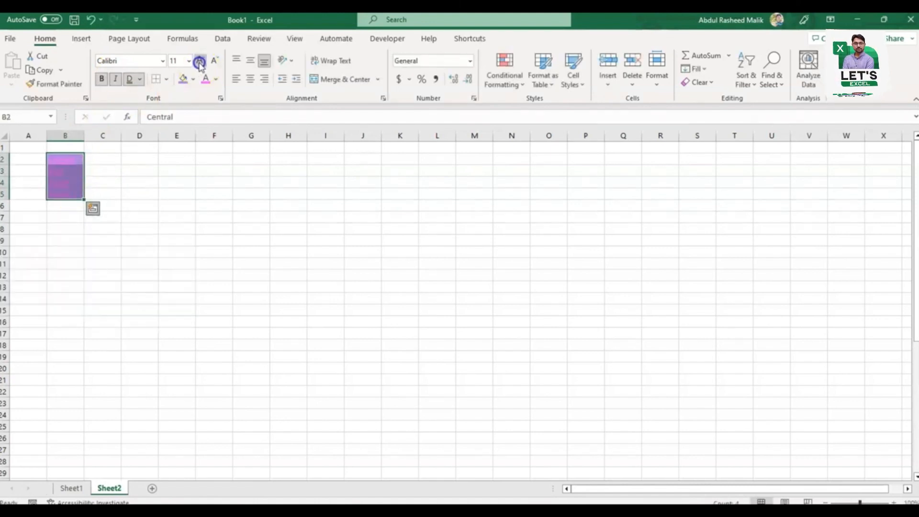
pyautogui.click(199, 61)
pyautogui.click(199, 61)
pyautogui.click(199, 60)
pyautogui.click(199, 60)
pyautogui.click(199, 61)
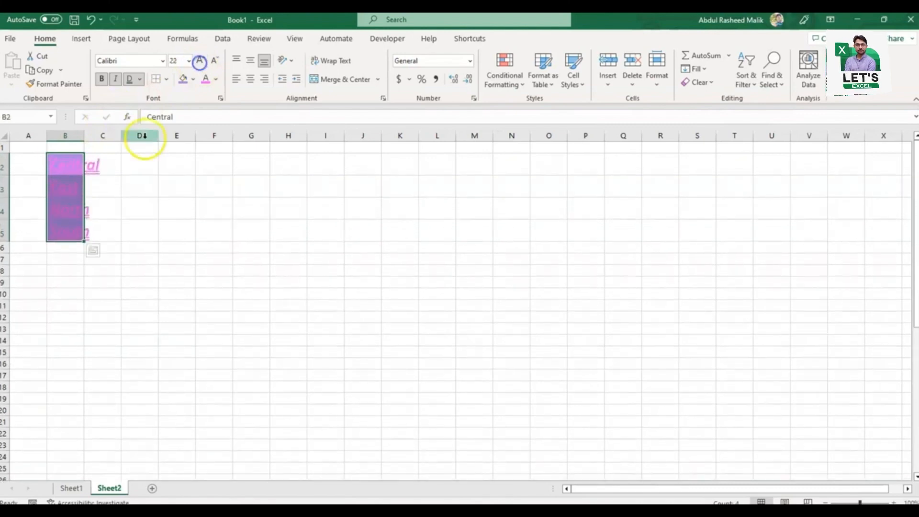
# Step: Remove the double underline from B2:B5 and apply it again
pyautogui.click(140, 79)
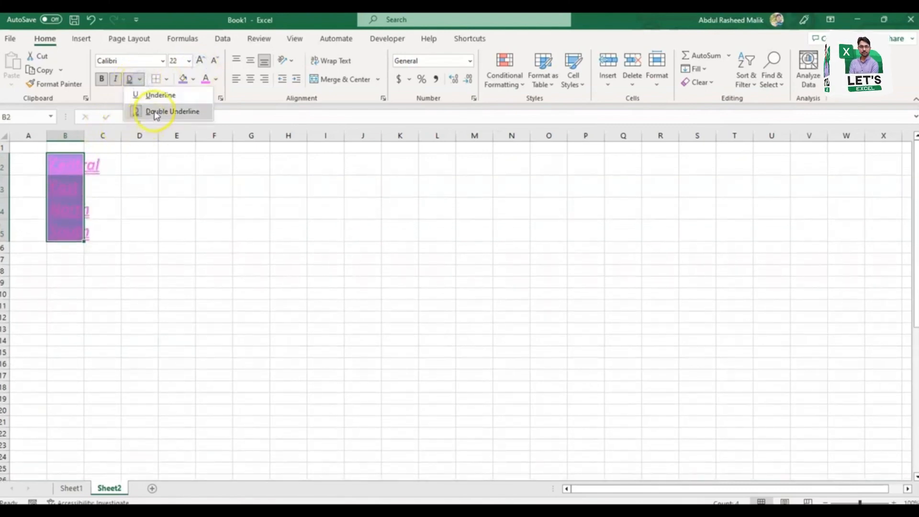
pyautogui.click(154, 109)
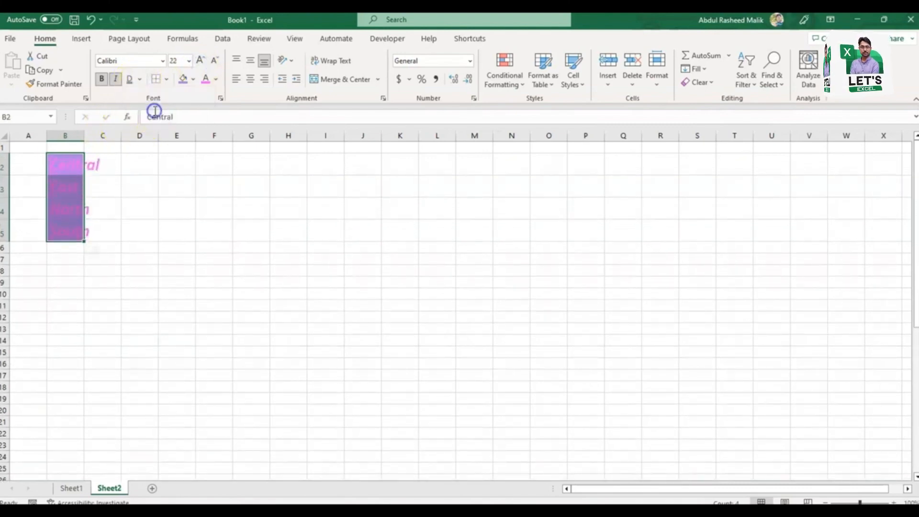
pyautogui.click(139, 79)
pyautogui.click(154, 111)
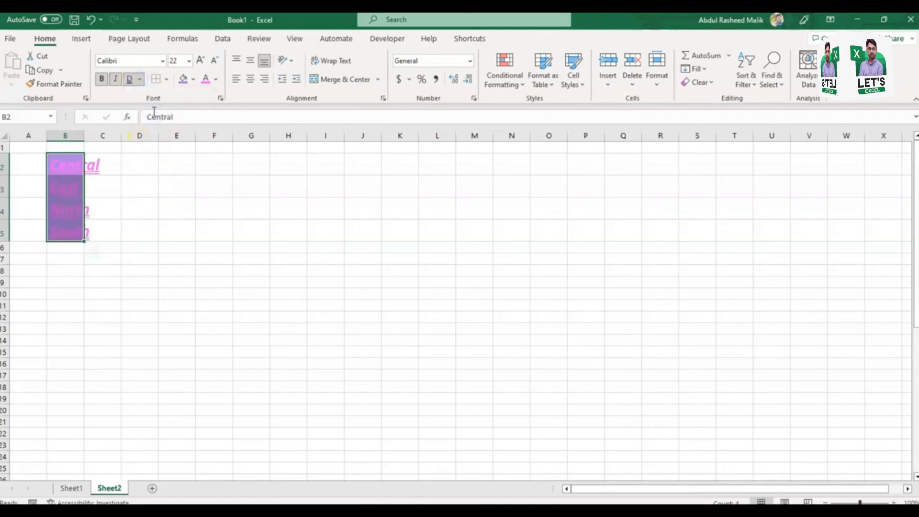
pyautogui.click(140, 79)
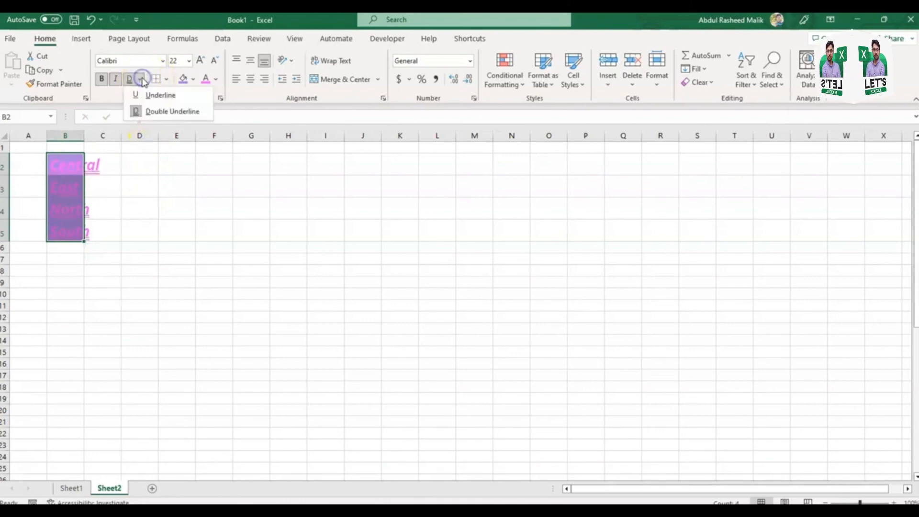
pyautogui.click(194, 193)
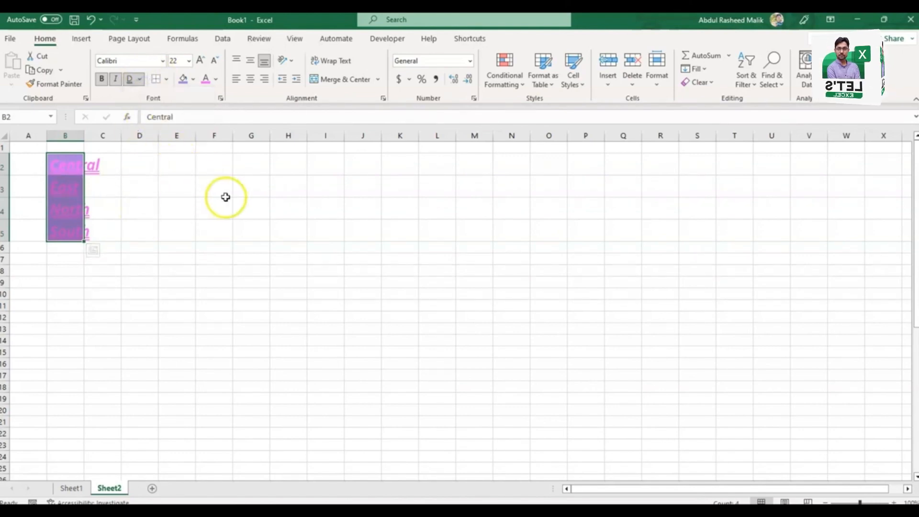
# Step: Apply a bottom border to the range G3:O13
pyautogui.click(167, 81)
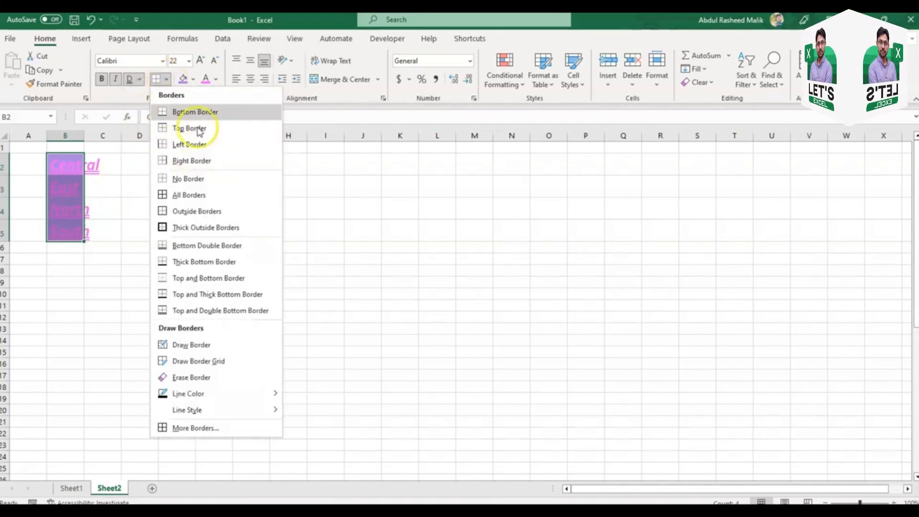
pyautogui.click(355, 224)
pyautogui.moveTo(249, 186); pyautogui.dragTo(530, 322)
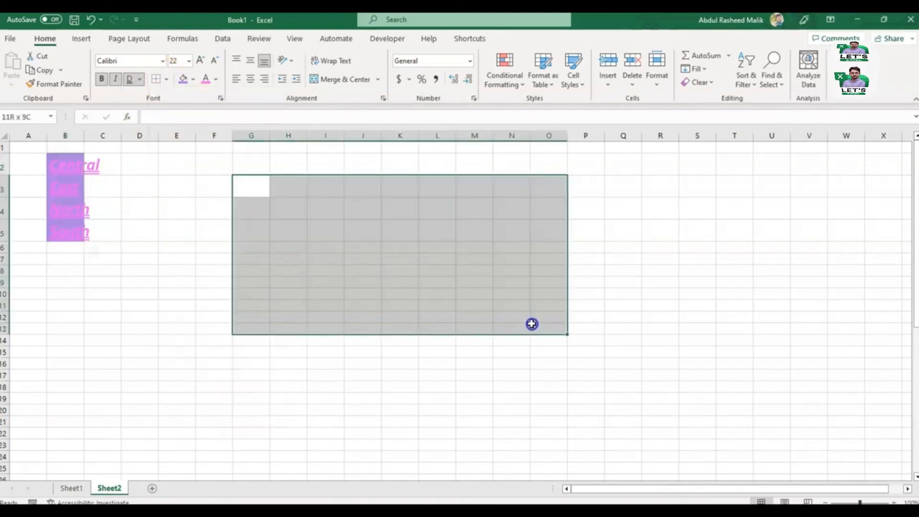
pyautogui.click(166, 79)
pyautogui.click(175, 111)
pyautogui.click(358, 260)
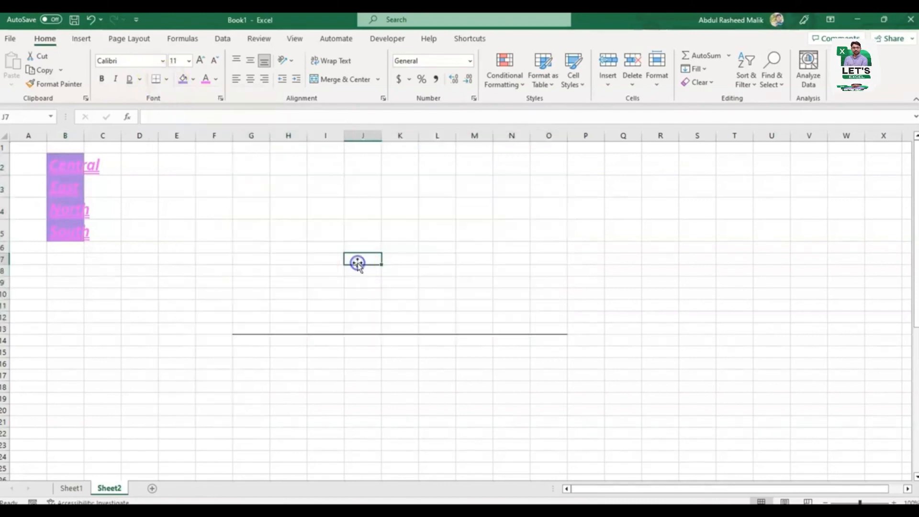
# Step: Add a left border to cell J7
pyautogui.click(167, 84)
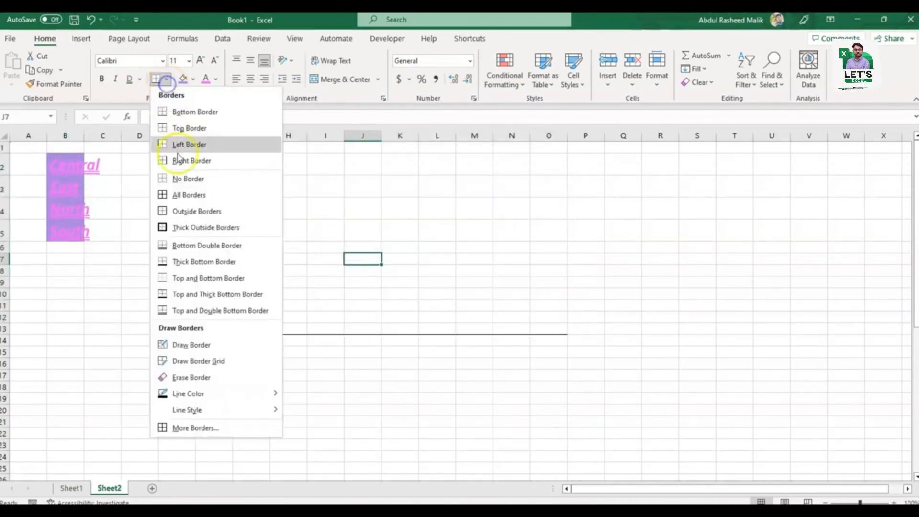
pyautogui.click(187, 150)
pyautogui.click(280, 268)
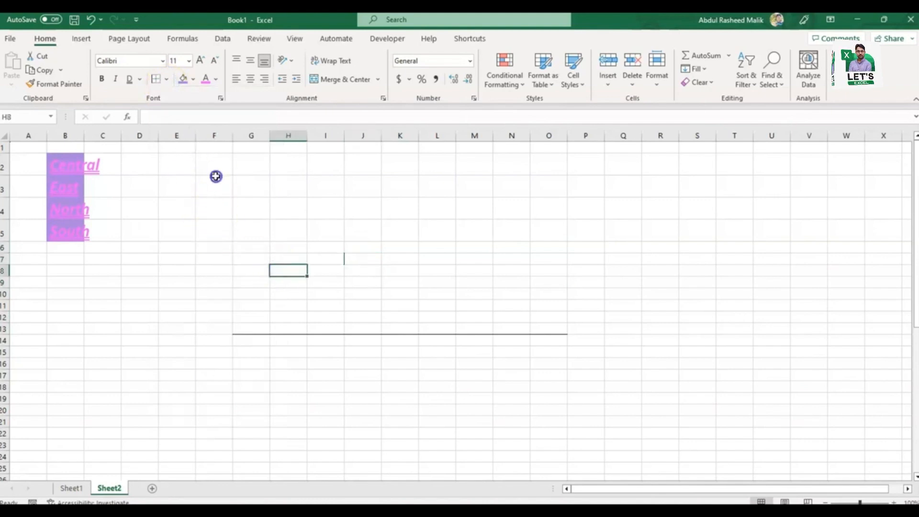
# Step: Apply No Border to F2:F3 and to the larger range E3:P16
pyautogui.moveTo(215, 187); pyautogui.dragTo(215, 167)
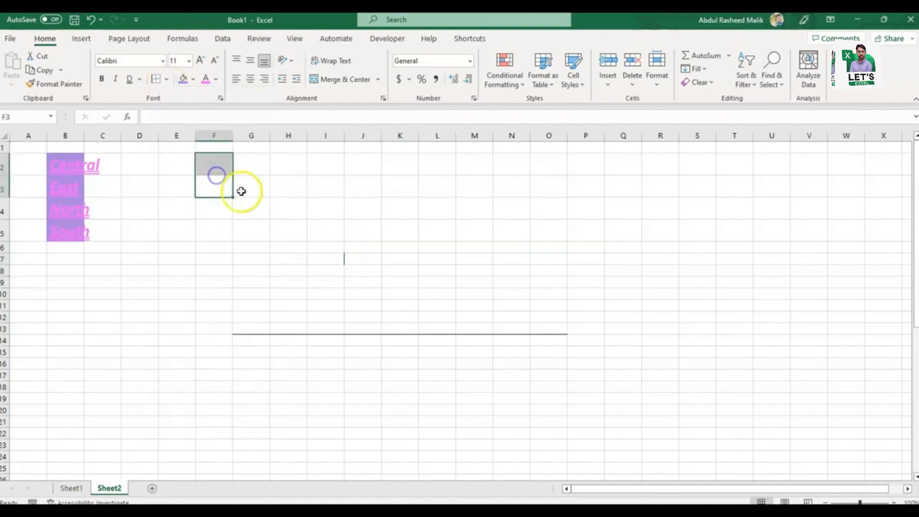
pyautogui.click(167, 79)
pyautogui.click(188, 182)
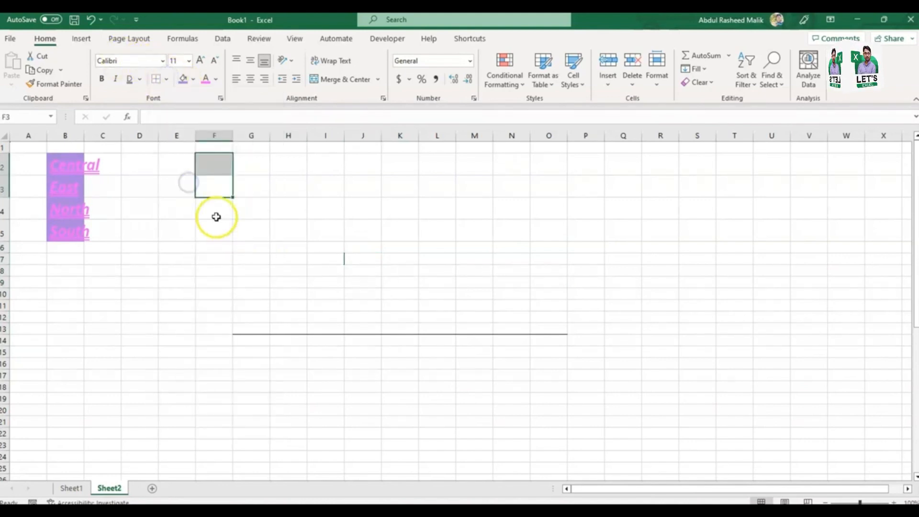
pyautogui.click(181, 164)
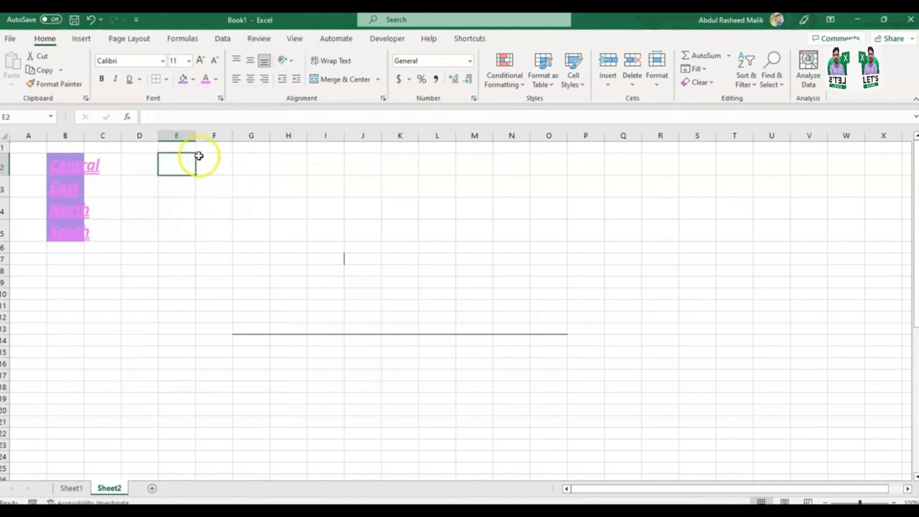
pyautogui.click(511, 364)
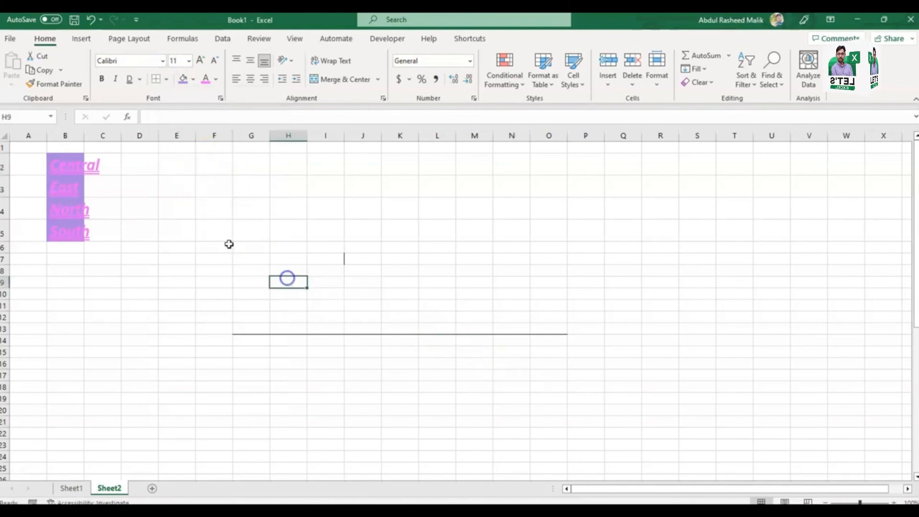
pyautogui.moveTo(176, 186); pyautogui.dragTo(583, 362)
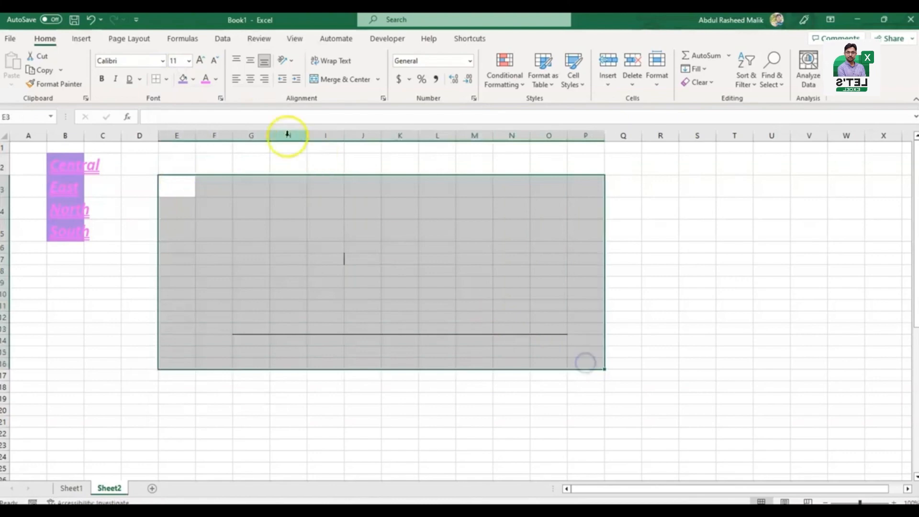
pyautogui.click(167, 79)
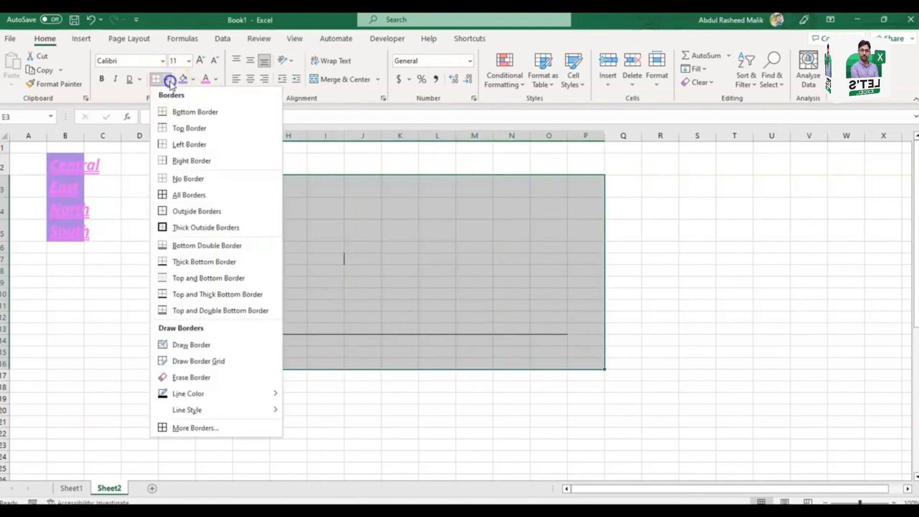
pyautogui.click(199, 178)
pyautogui.click(290, 279)
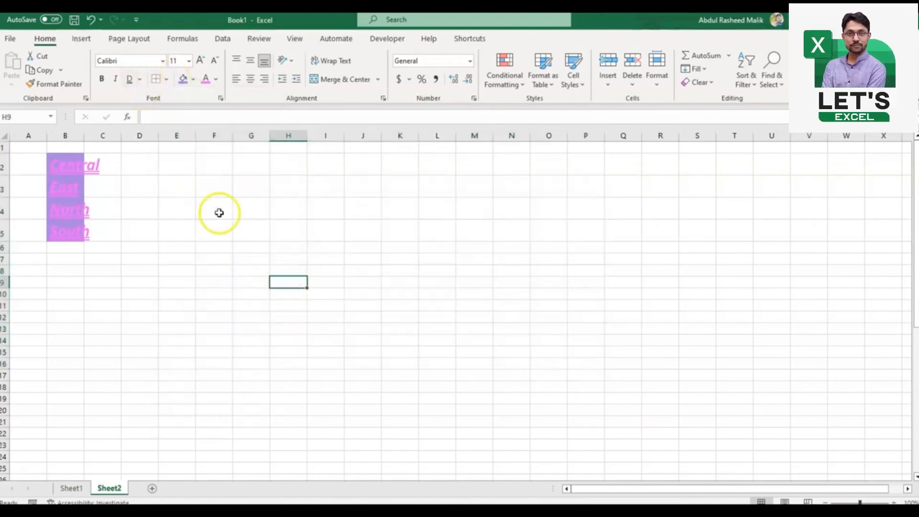
# Step: Apply All Borders to the range F4:L11
pyautogui.moveTo(218, 209); pyautogui.dragTo(433, 305)
pyautogui.click(166, 79)
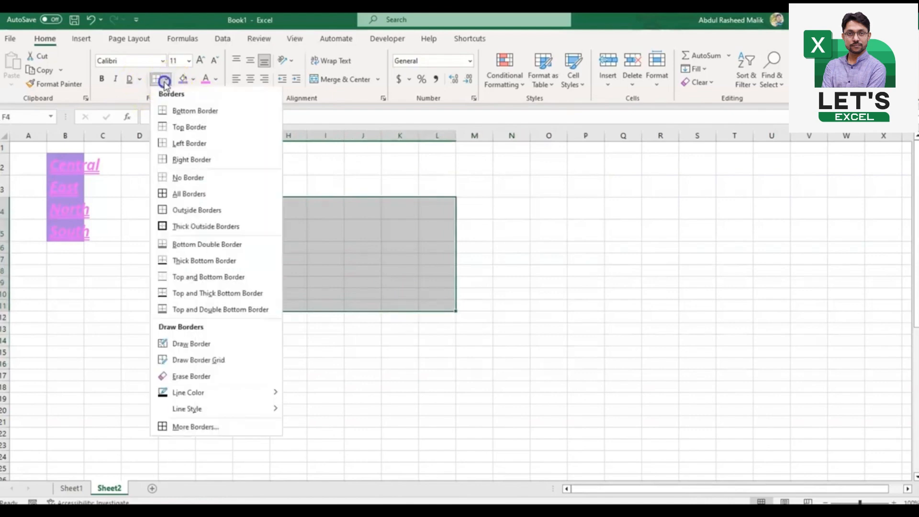
pyautogui.click(207, 195)
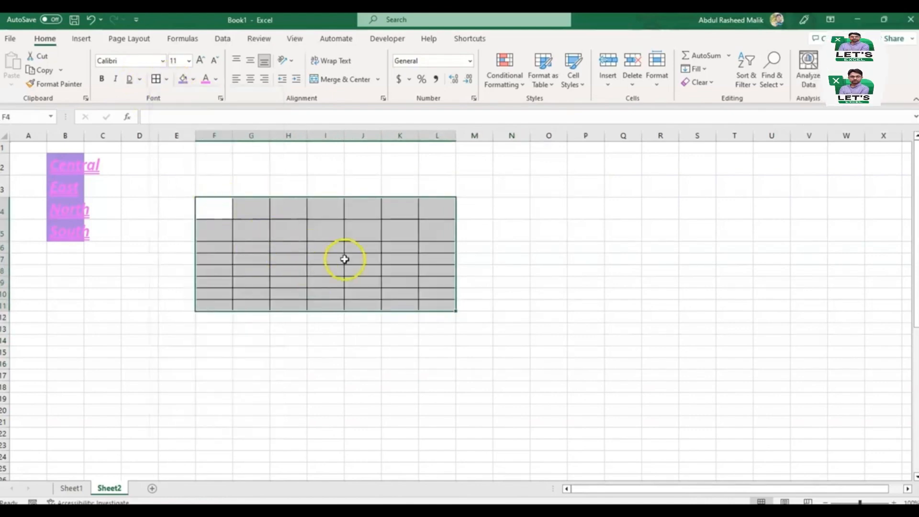
pyautogui.click(492, 243)
# Step: Apply Outside Borders to the gridded range F4:L11 and undo the border changes there
pyautogui.moveTo(203, 201); pyautogui.dragTo(438, 309)
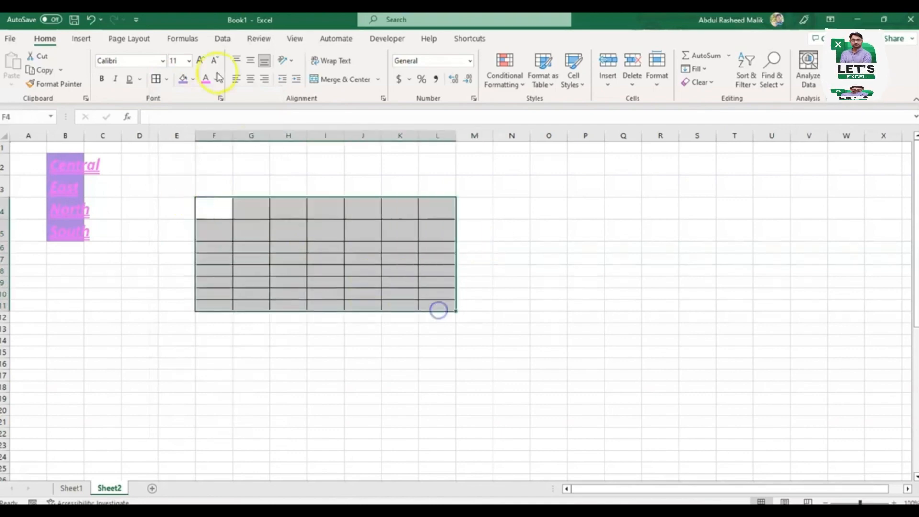
pyautogui.click(167, 78)
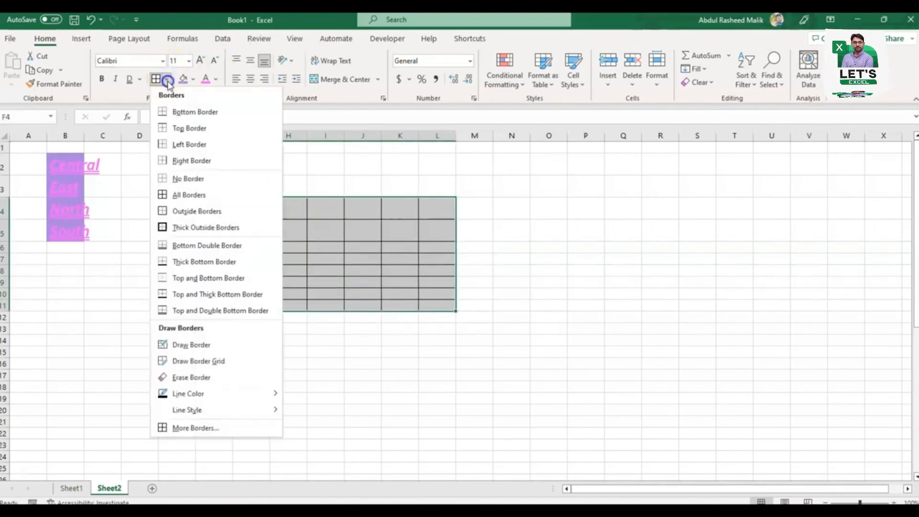
pyautogui.click(218, 212)
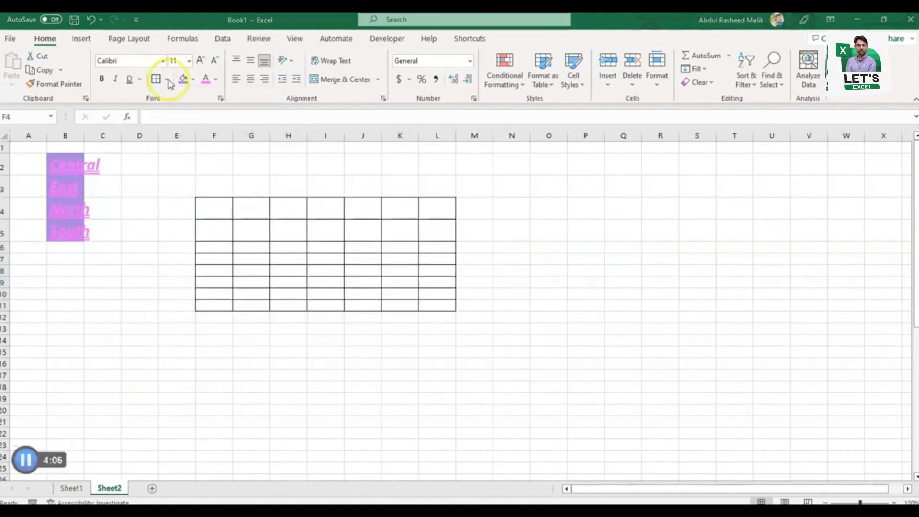
pyautogui.click(167, 79)
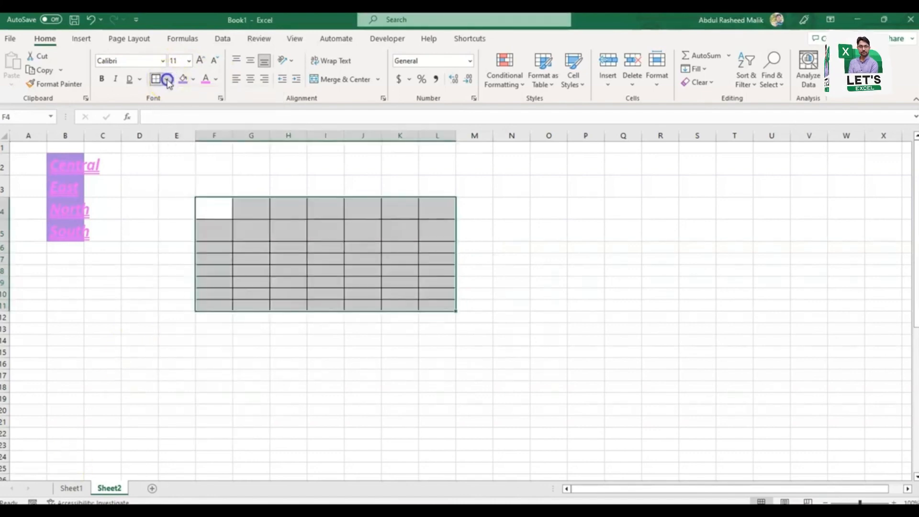
pyautogui.click(167, 79)
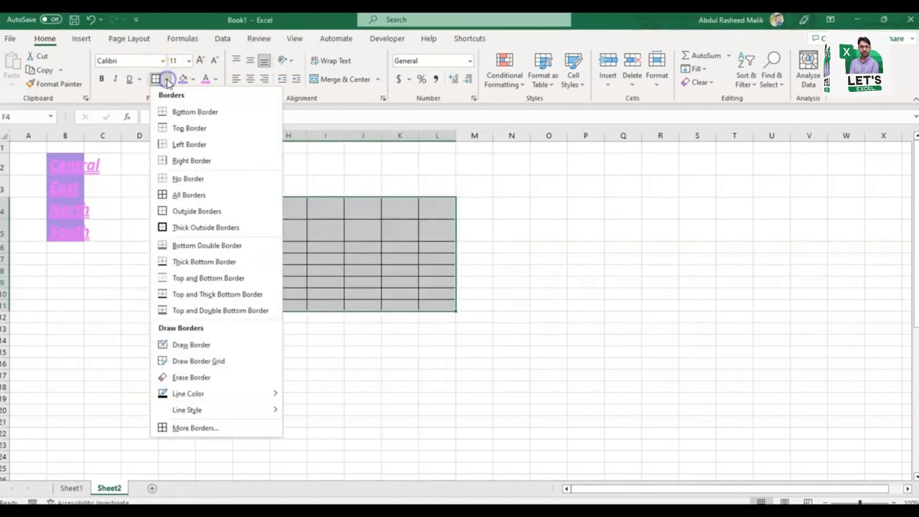
pyautogui.click(167, 80)
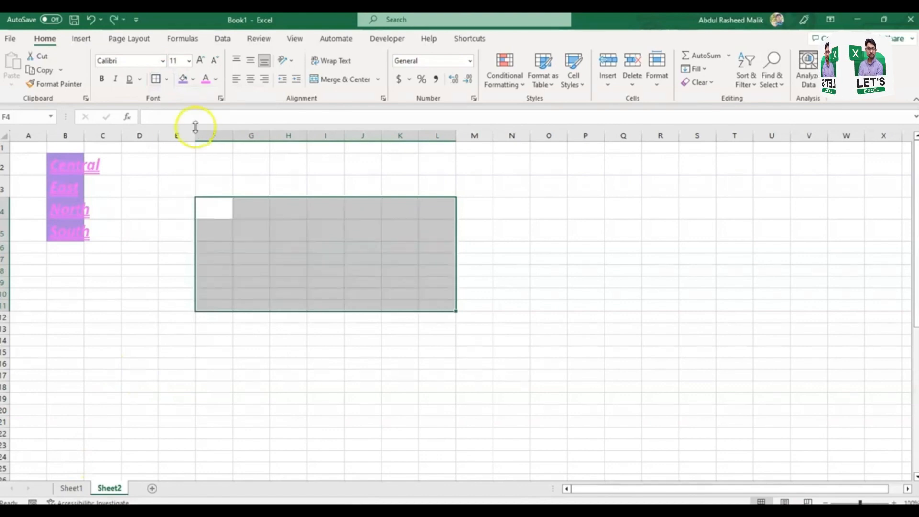
# Step: Apply Thick Outside Borders to F4:L11 and undo it
pyautogui.click(169, 80)
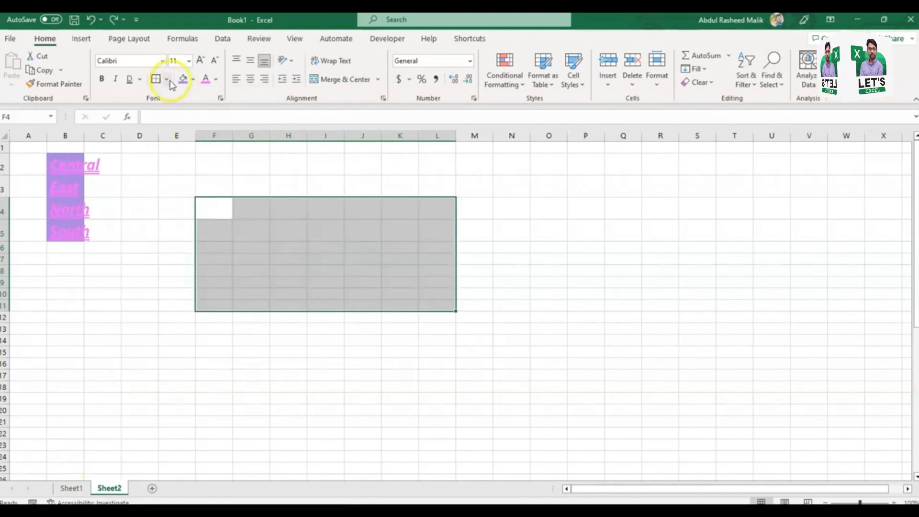
pyautogui.click(205, 229)
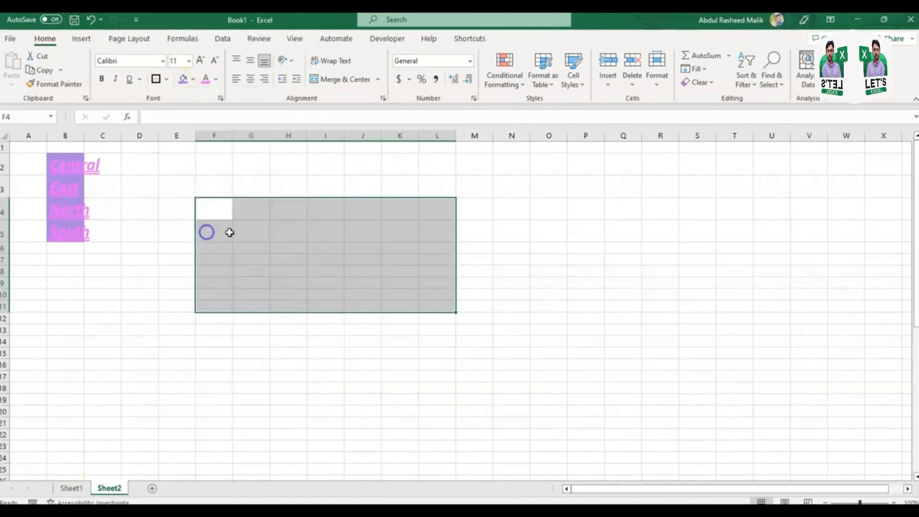
pyautogui.click(332, 236)
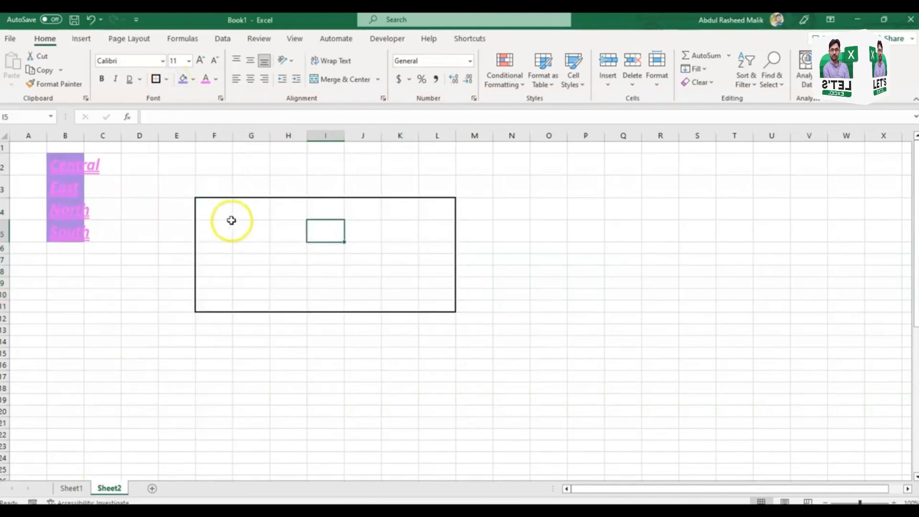
pyautogui.hotkey('ctrl', 'z')
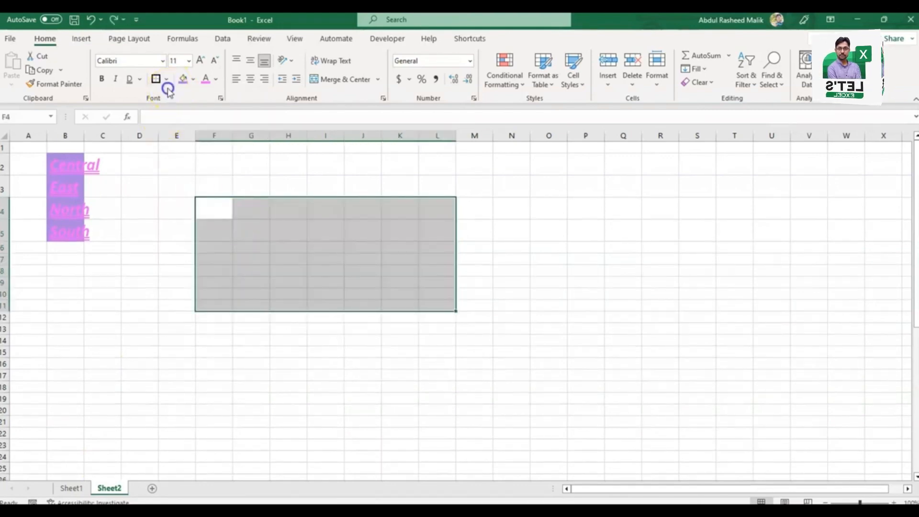
# Step: Draw an outline around F3:M13 with Draw Border and undo it
pyautogui.click(167, 80)
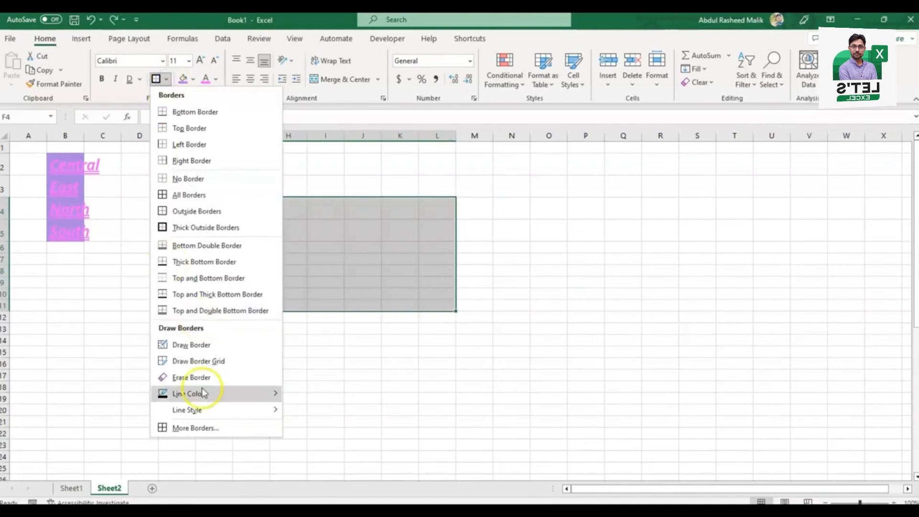
pyautogui.click(221, 346)
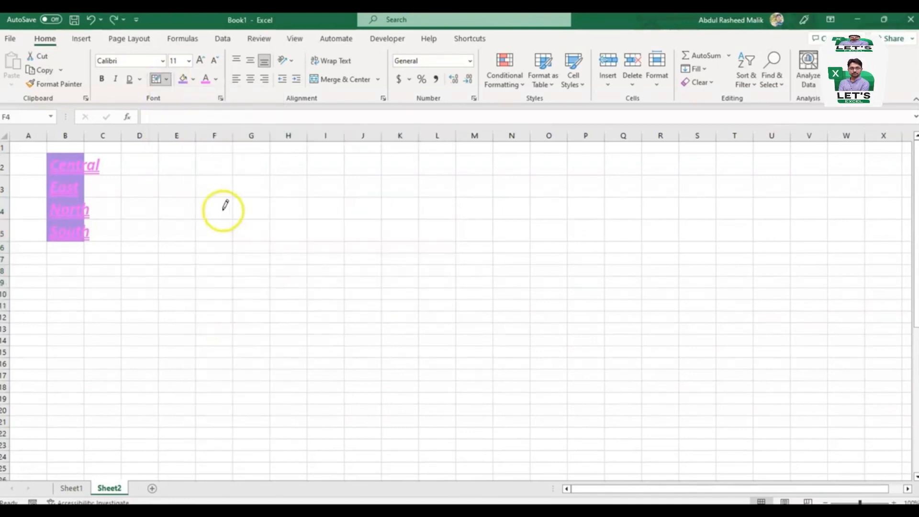
pyautogui.moveTo(194, 191)
pyautogui.mouseDown()
pyautogui.moveTo(369, 293)
pyautogui.moveTo(493, 332)
pyautogui.mouseUp()
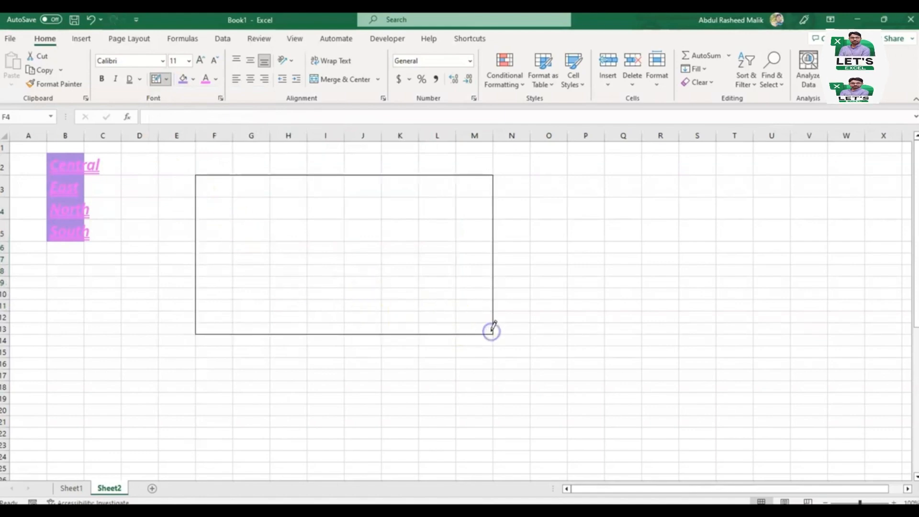
pyautogui.hotkey('ctrl', 'z')
# Step: Draw a grid over G3:M15 with Draw Border Grid and undo it
pyautogui.click(169, 80)
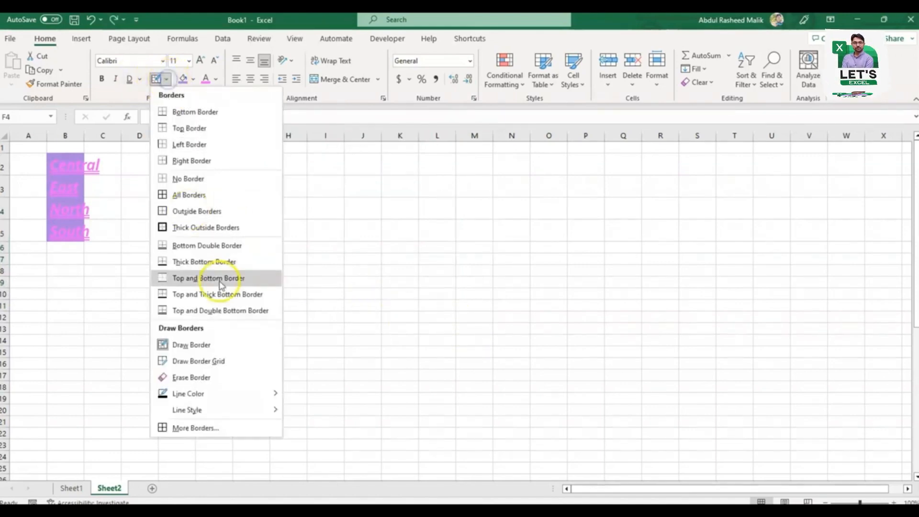
pyautogui.click(221, 360)
pyautogui.moveTo(244, 185); pyautogui.dragTo(478, 354)
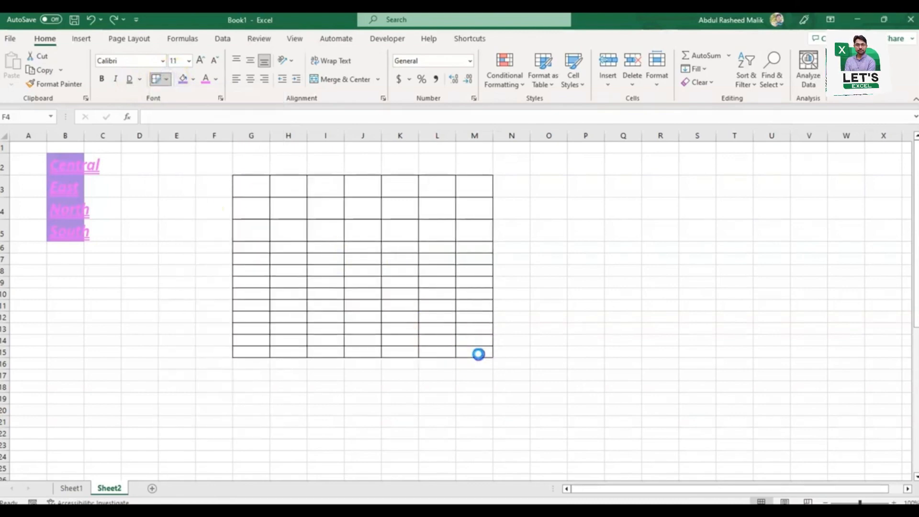
pyautogui.hotkey('ctrl', 'z')
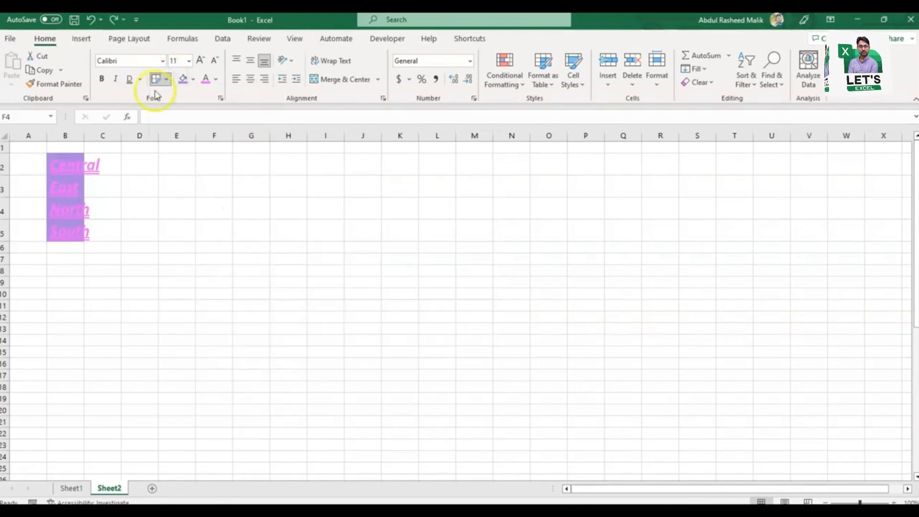
# Step: Set the border line color to the darkest green theme shade and draw a border grid over E4:L12
pyautogui.click(167, 81)
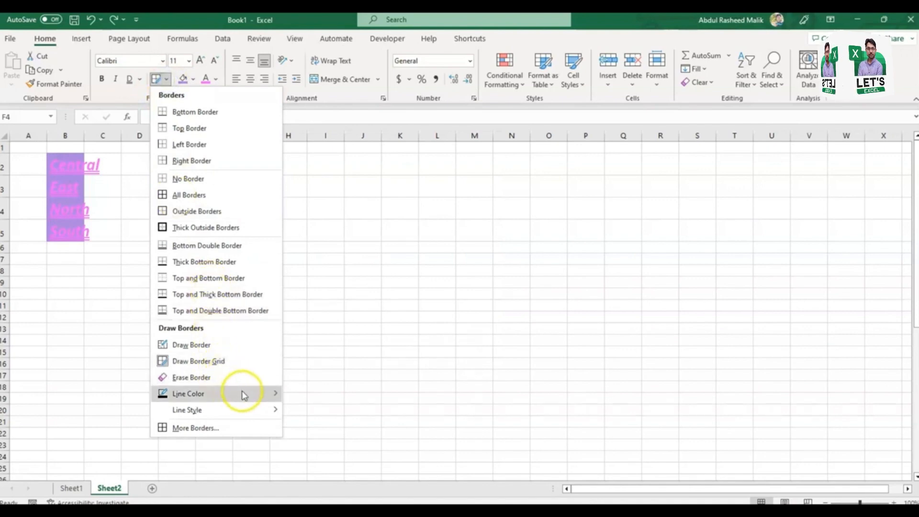
pyautogui.moveTo(242, 393)
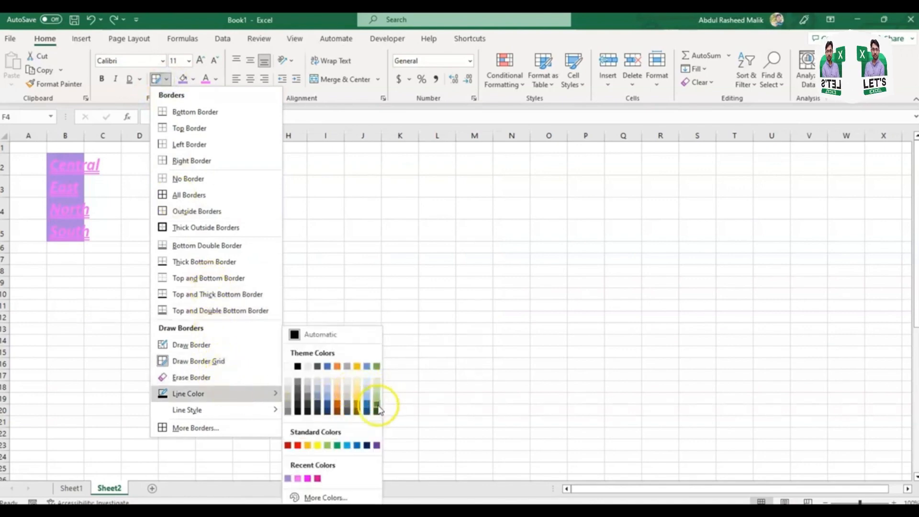
pyautogui.click(377, 411)
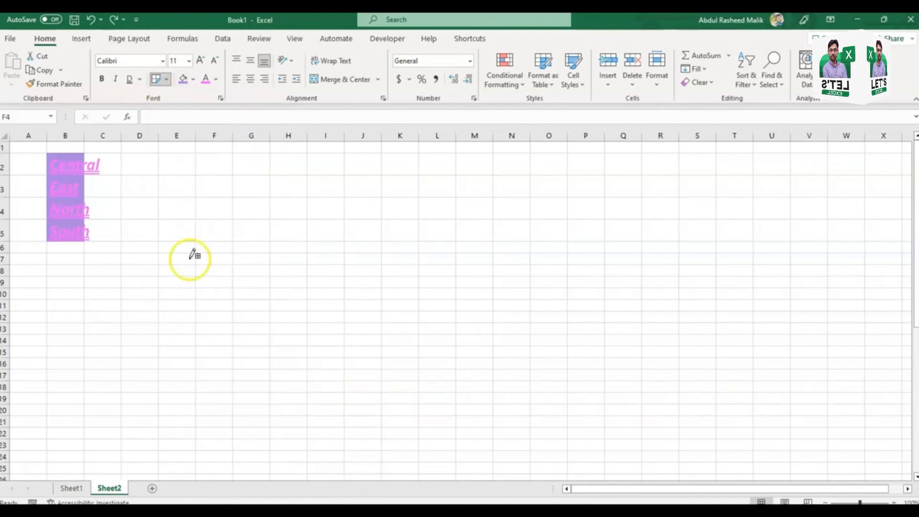
pyautogui.moveTo(159, 198)
pyautogui.mouseDown()
pyautogui.moveTo(293, 266)
pyautogui.moveTo(455, 321)
pyautogui.mouseUp()
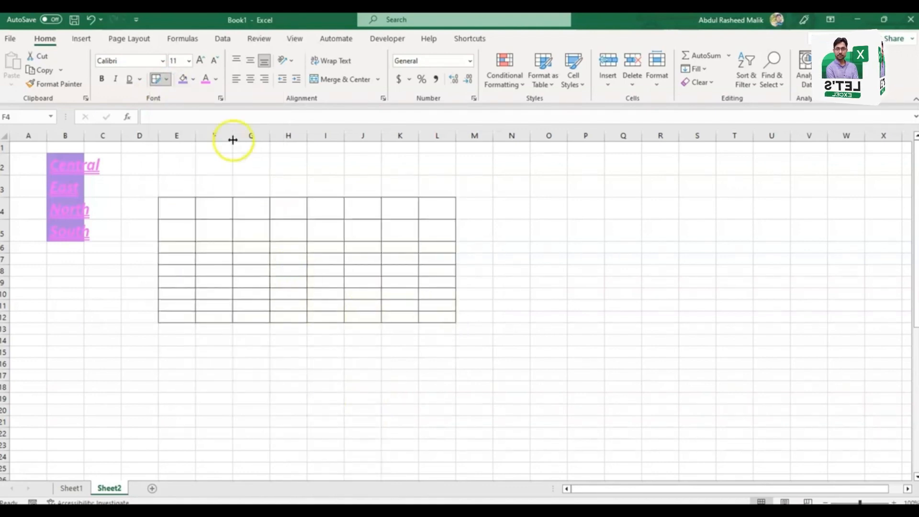
# Step: Set the border line color to standard purple and draw a border grid over G6:N18
pyautogui.click(168, 79)
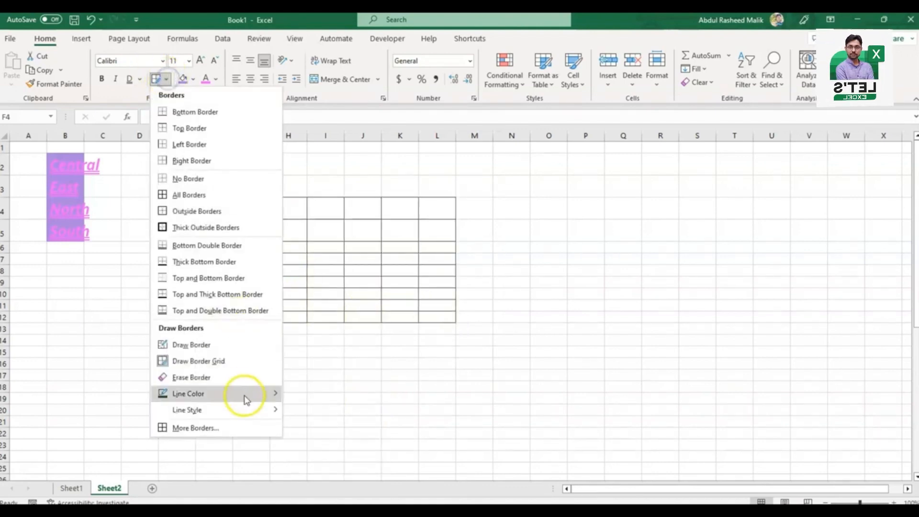
pyautogui.click(248, 393)
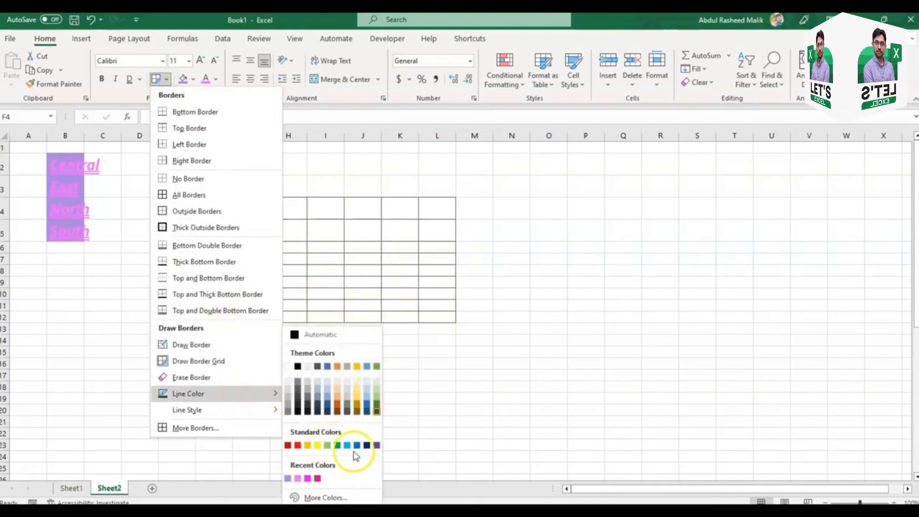
pyautogui.click(375, 445)
pyautogui.moveTo(269, 250); pyautogui.dragTo(496, 382)
# Step: Set the border line style to the thick dash-dot-dot line and draw a border grid over E4:K12
pyautogui.click(174, 79)
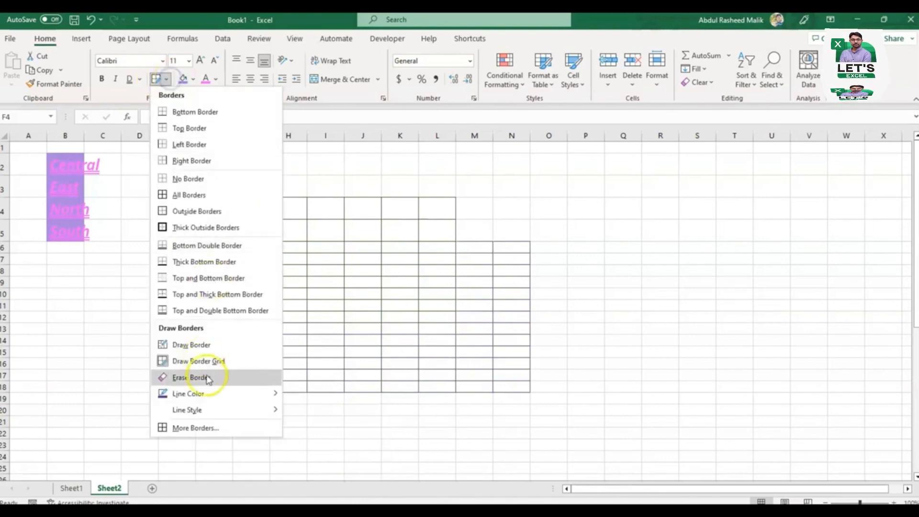
pyautogui.click(72, 334)
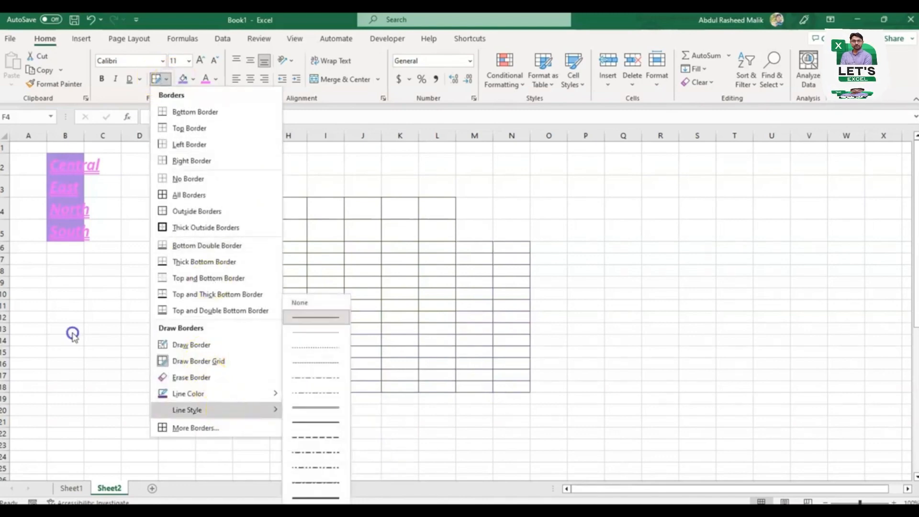
pyautogui.click(328, 467)
pyautogui.moveTo(185, 199); pyautogui.dragTo(395, 319)
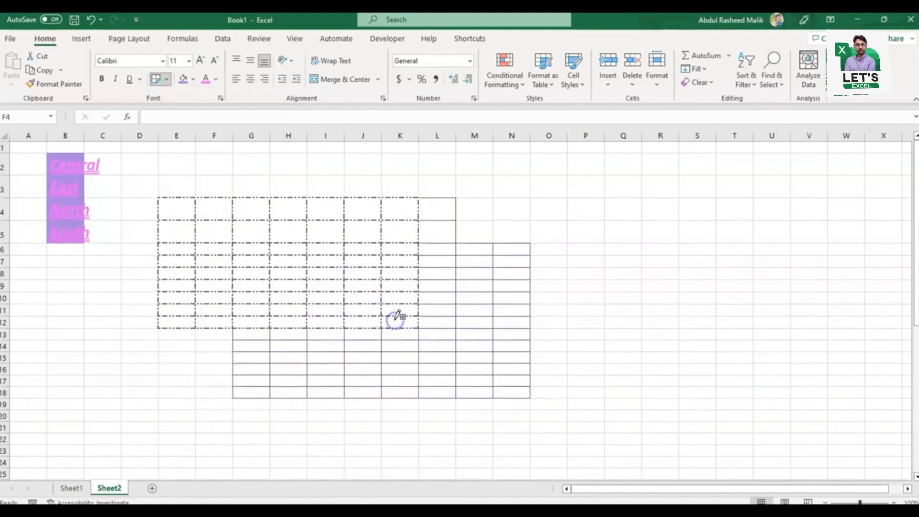
# Step: Set the border line style to the slanted dash-dot line and draw another border grid starting in column L
pyautogui.click(167, 79)
pyautogui.moveTo(249, 408)
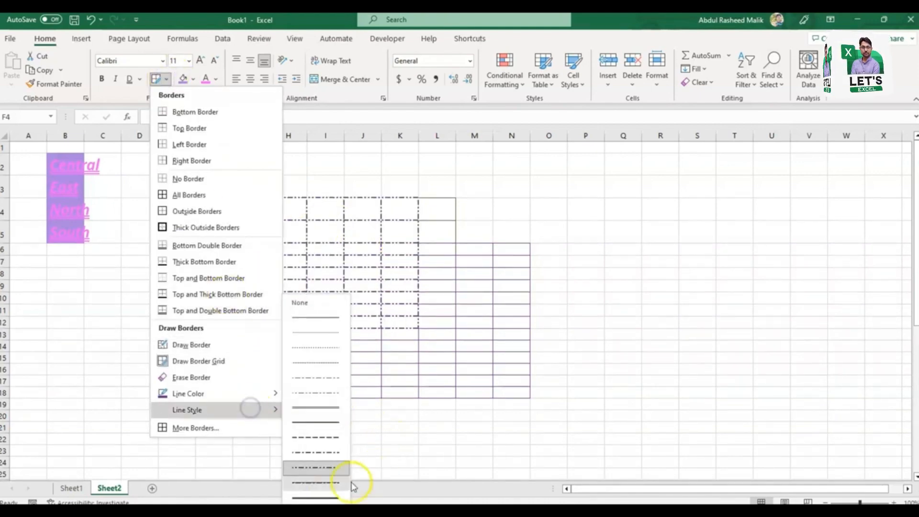
pyautogui.click(324, 481)
pyautogui.moveTo(433, 192)
pyautogui.mouseDown()
pyautogui.moveTo(545, 291)
pyautogui.moveTo(702, 383)
pyautogui.mouseUp()
pyautogui.click(433, 270)
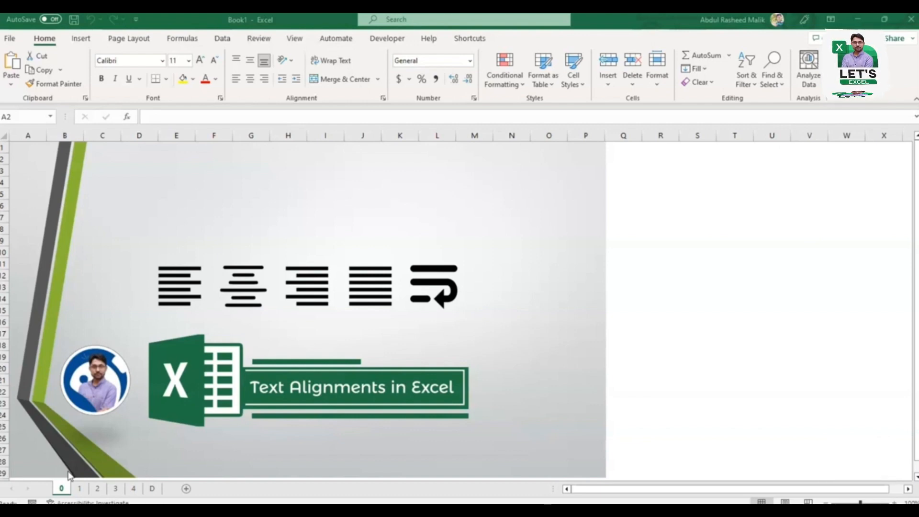
# Step: View the alignment group overview on sheet 1, then open the cell Alignment settings and close them unchanged
pyautogui.click(80, 488)
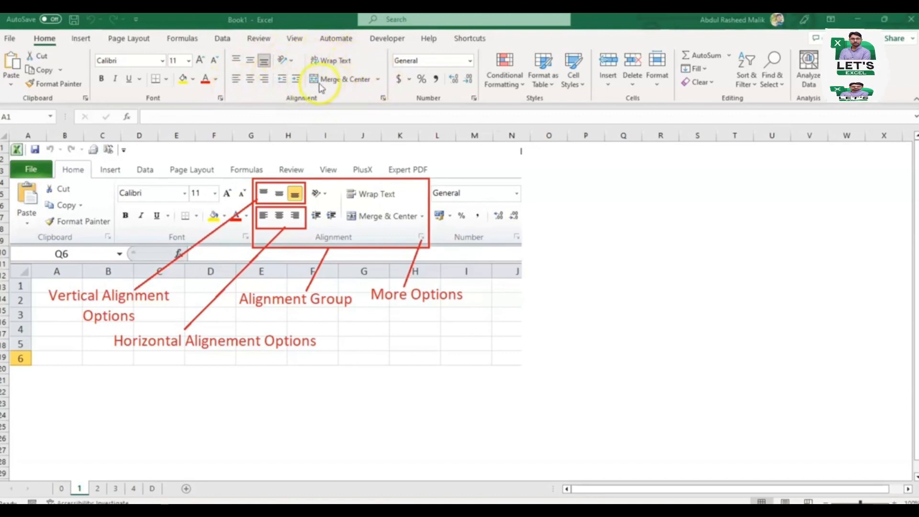
pyautogui.click(383, 99)
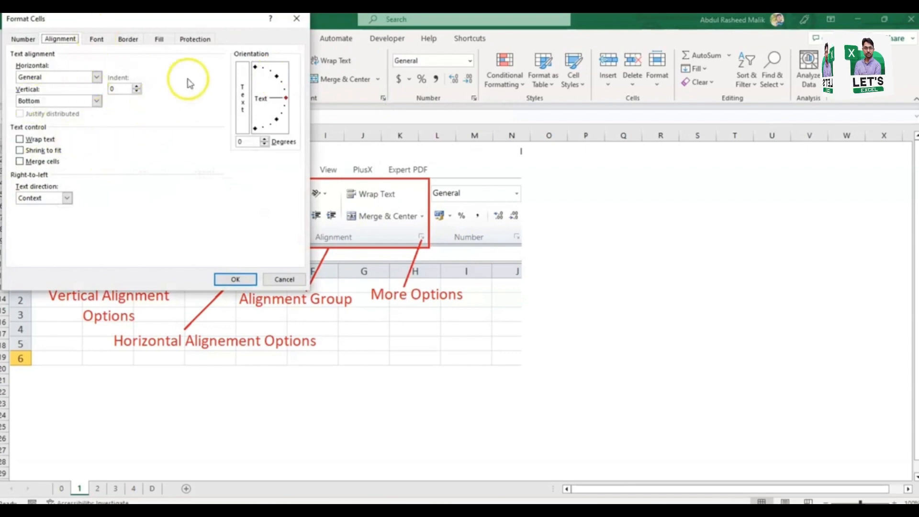
pyautogui.click(240, 278)
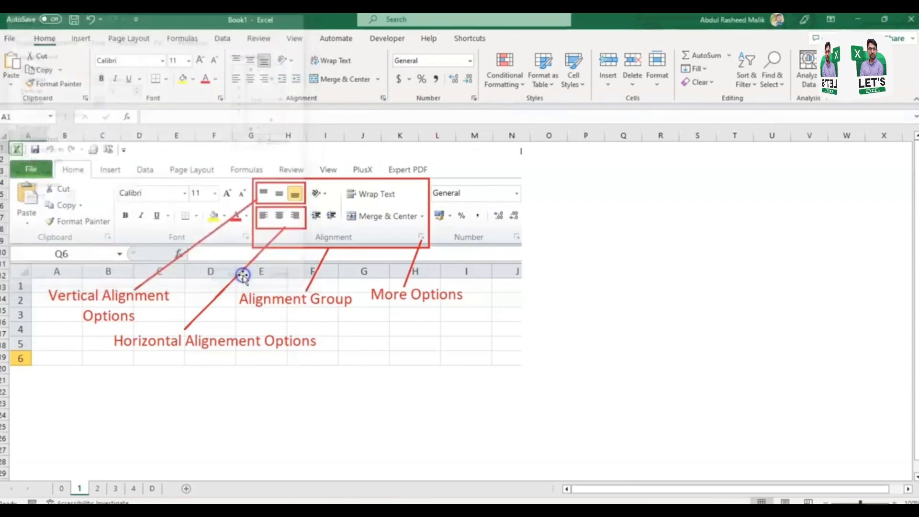
# Step: Go to sheet 4, review the Horizontal text alignment choices in the Alignment settings, and close them without changes
pyautogui.hotkey('ctrl', 'pagedown')
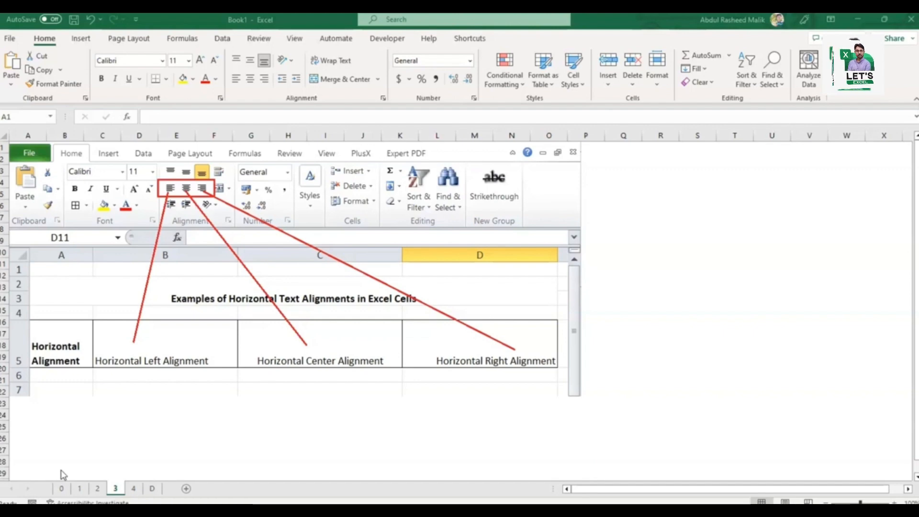
pyautogui.hotkey('ctrl', 'pagedown')
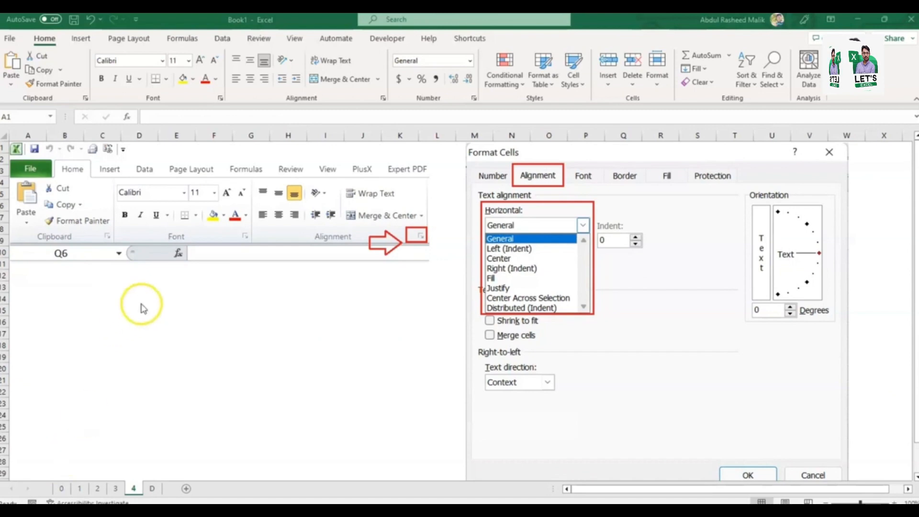
pyautogui.click(383, 102)
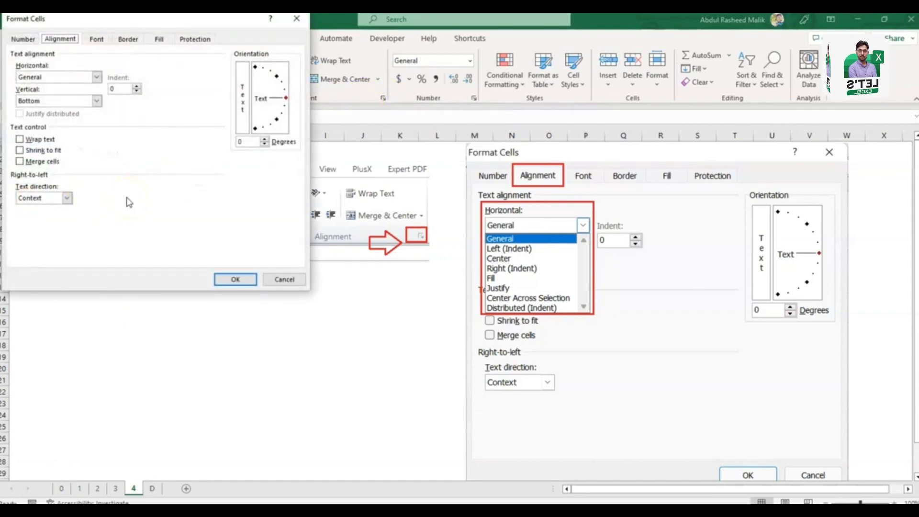
pyautogui.click(96, 77)
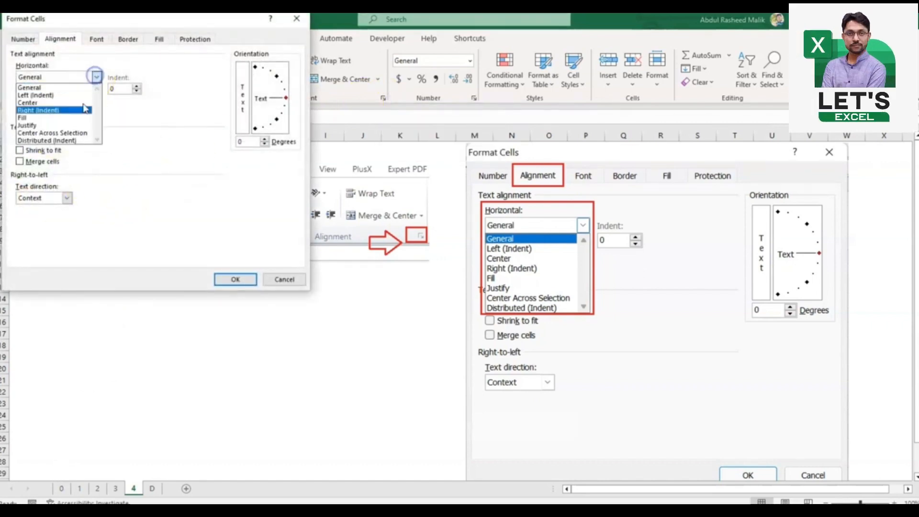
pyautogui.click(150, 153)
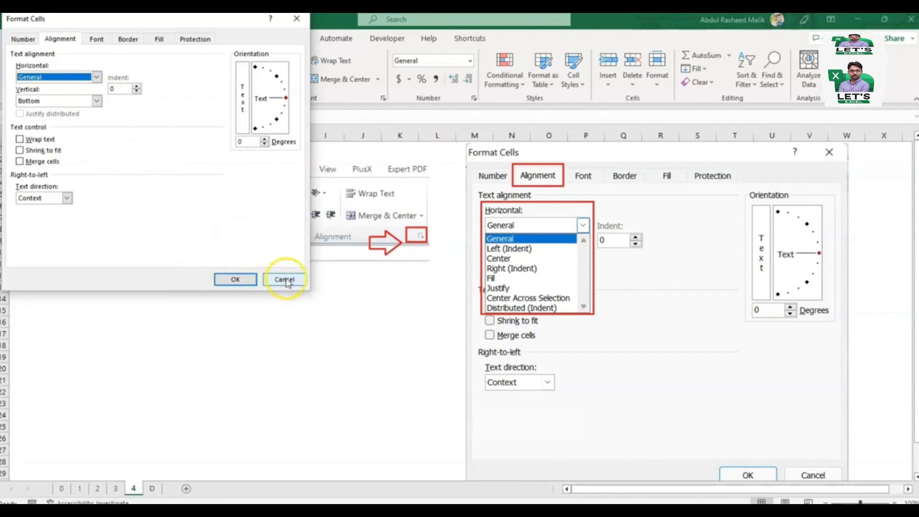
pyautogui.click(284, 282)
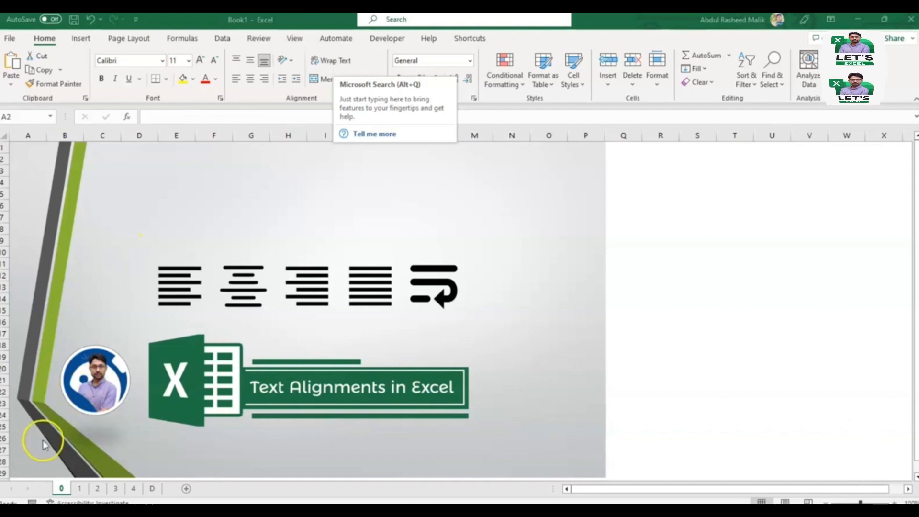
# Step: Examine the text Orientation choices and the Merge & Center options
pyautogui.click(292, 62)
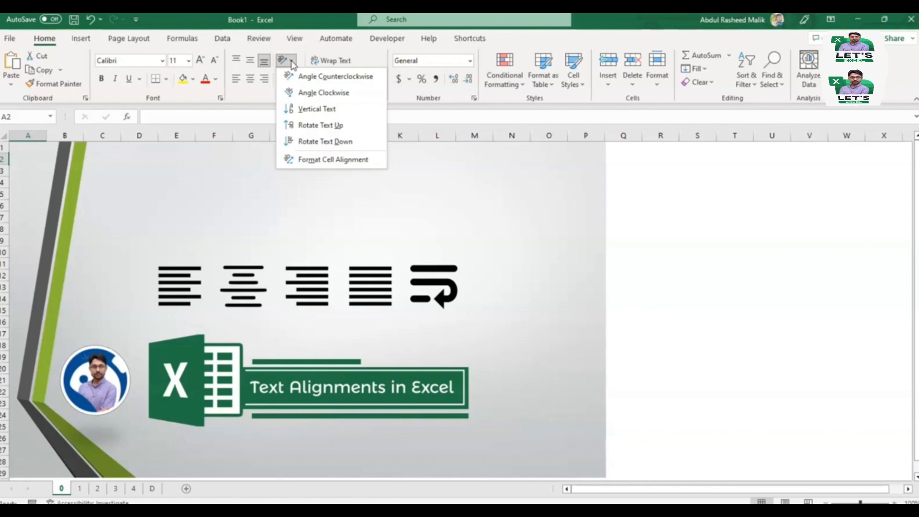
pyautogui.click(360, 139)
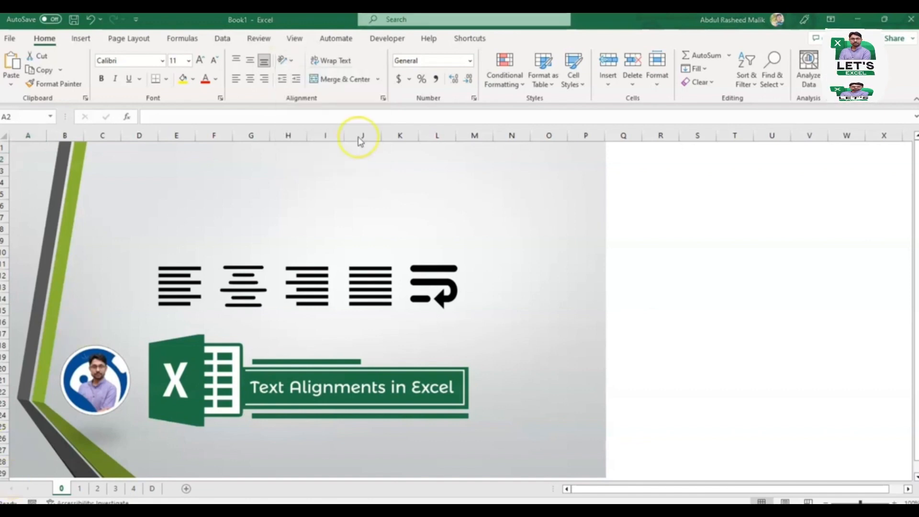
pyautogui.click(378, 82)
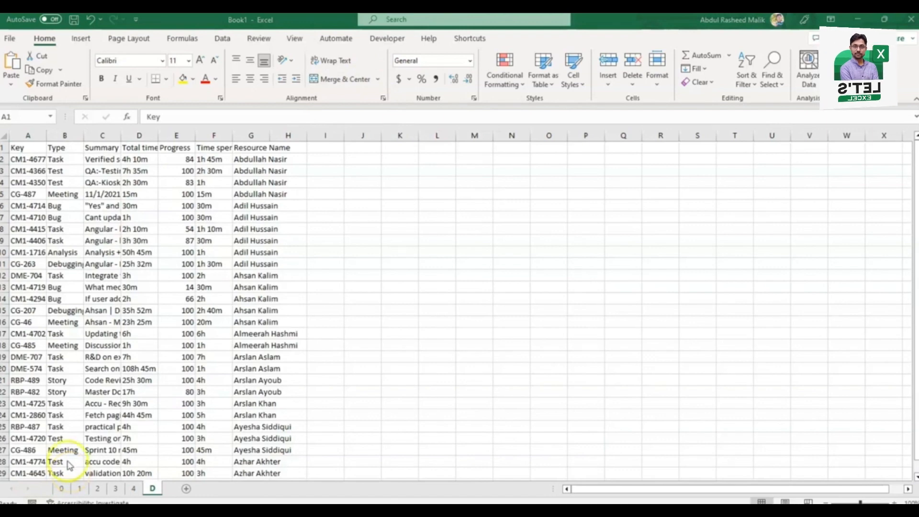
# Step: Select the whole table A1:G29 on sheet D and autofit its column widths
pyautogui.click(11, 141)
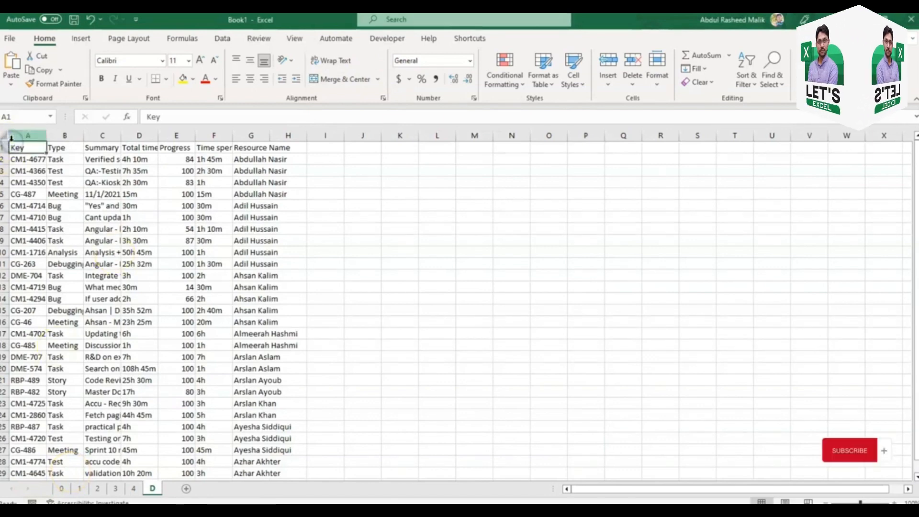
pyautogui.hotkey('shift', 'Right')
pyautogui.hotkey('ctrl', 'shift', 'Right')
pyautogui.hotkey('ctrl', 'shift', 'Down')
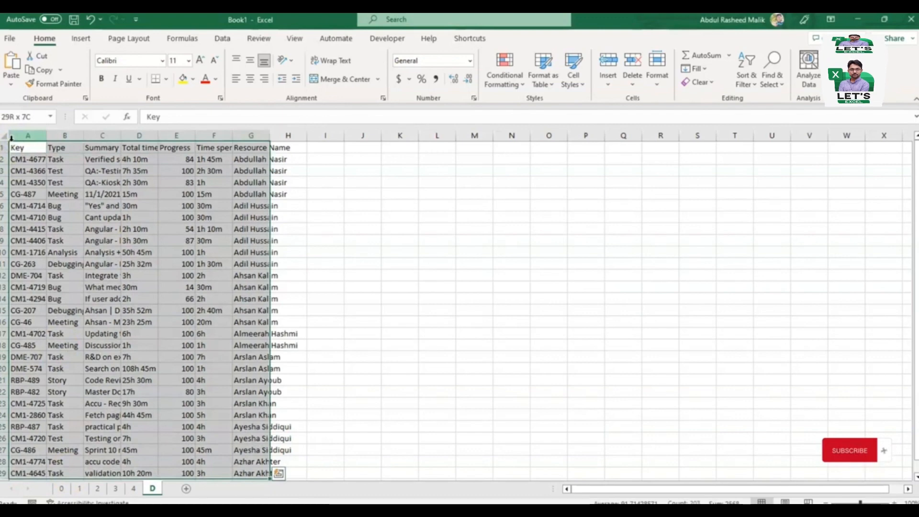
pyautogui.hotkey('alt', 'h')
pyautogui.press('o')
pyautogui.press('i')
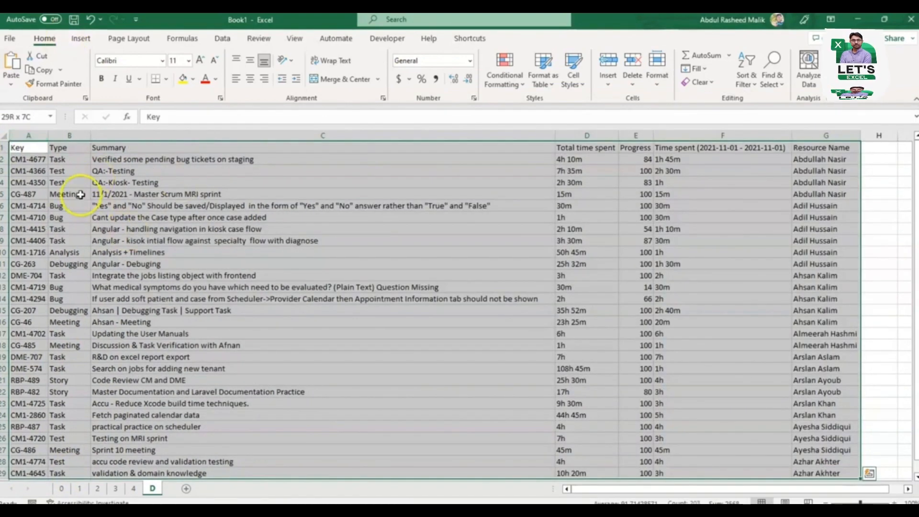
# Step: Enlarge cell A2 by widening column A and increasing the height of row 2, and apply Top Align to it
pyautogui.moveTo(72, 193); pyautogui.dragTo(136, 192)
pyautogui.click(25, 159)
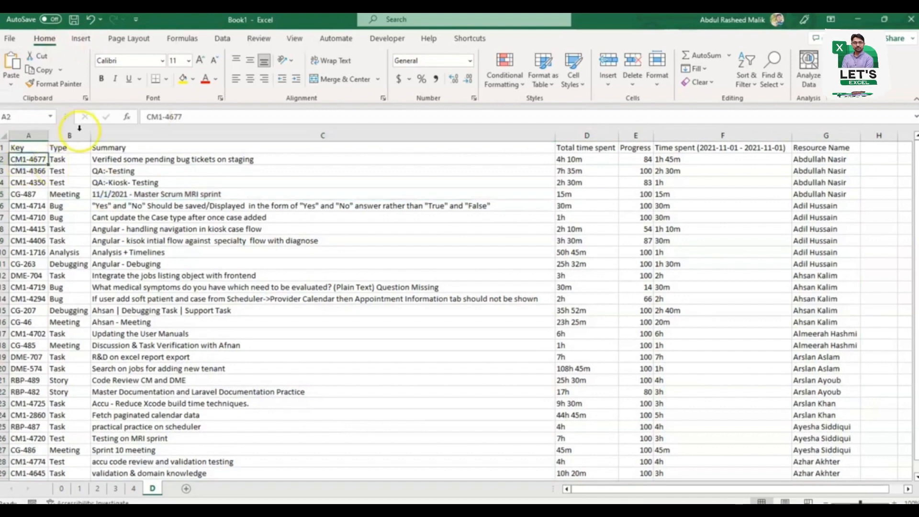
pyautogui.moveTo(47, 137); pyautogui.dragTo(212, 135)
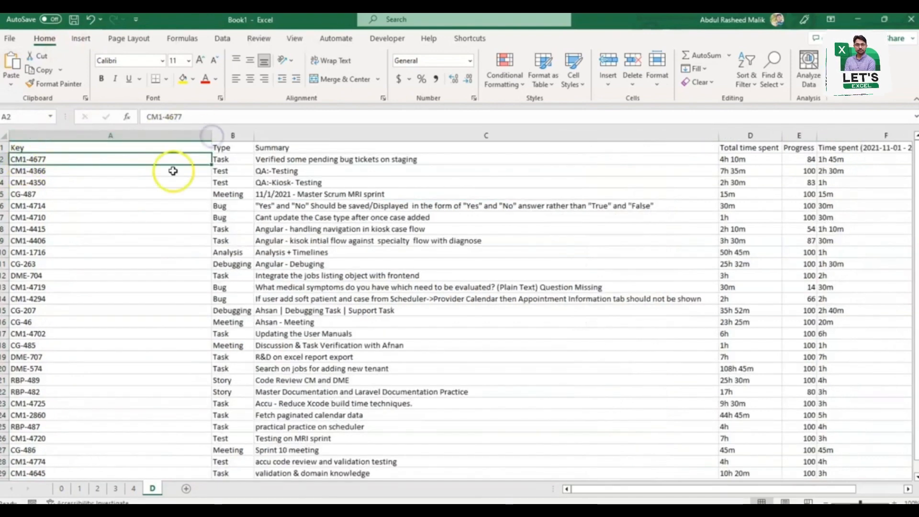
pyautogui.click(236, 60)
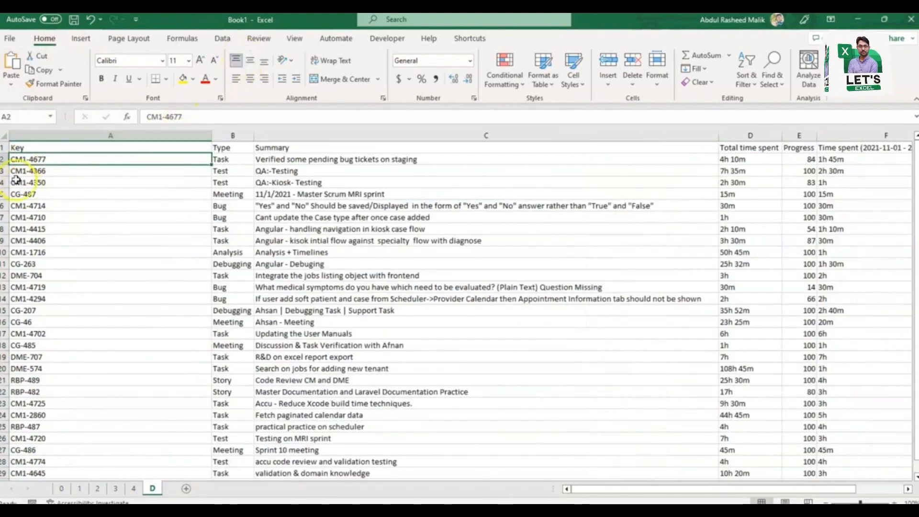
pyautogui.moveTo(4, 165); pyautogui.dragTo(4, 231)
# Step: Try Middle Align and Bottom Align on cell A2, followed by Align Left, Center and Align Right
pyautogui.click(250, 60)
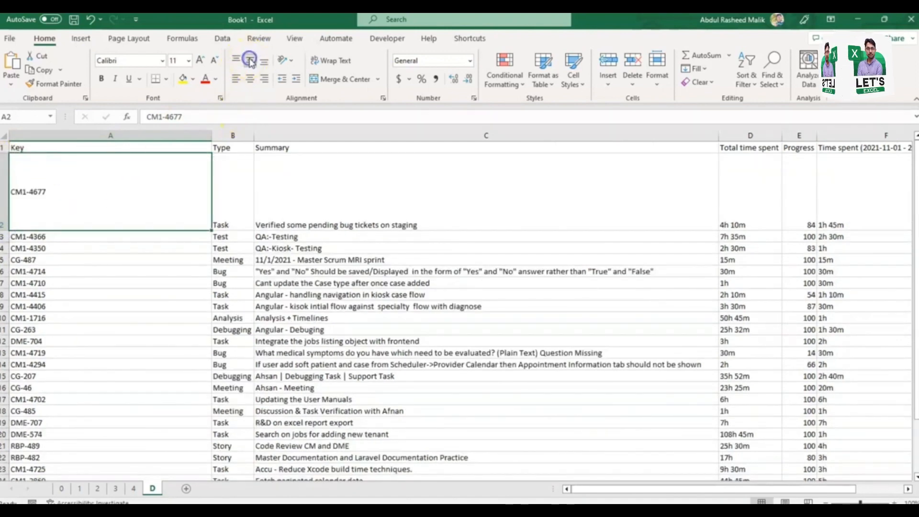
pyautogui.click(264, 60)
pyautogui.click(238, 78)
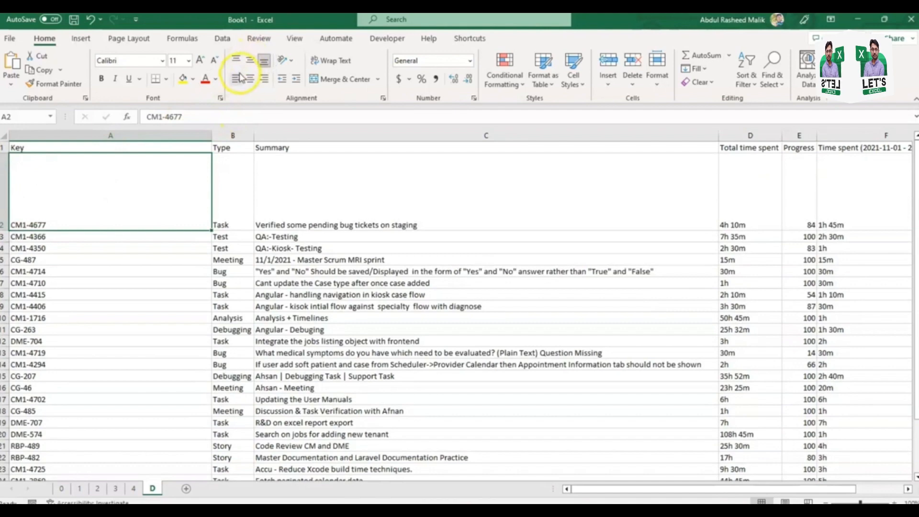
pyautogui.click(251, 79)
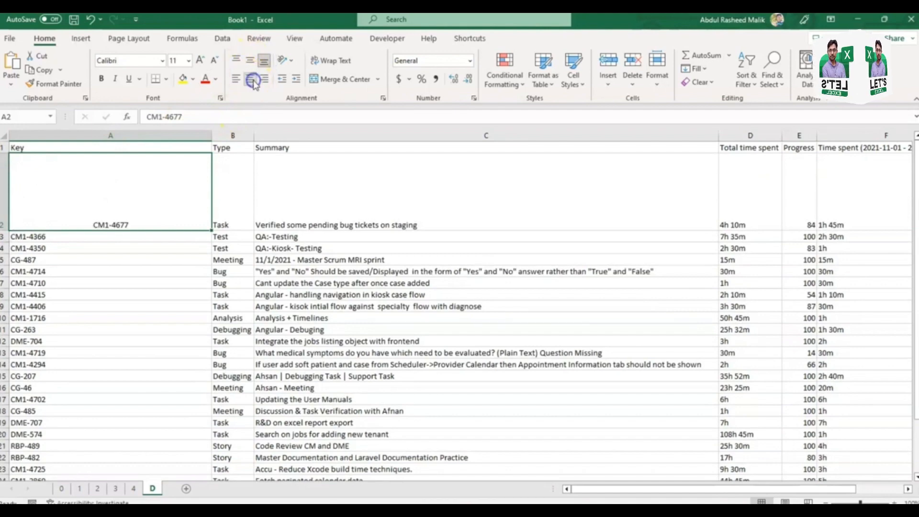
pyautogui.click(264, 79)
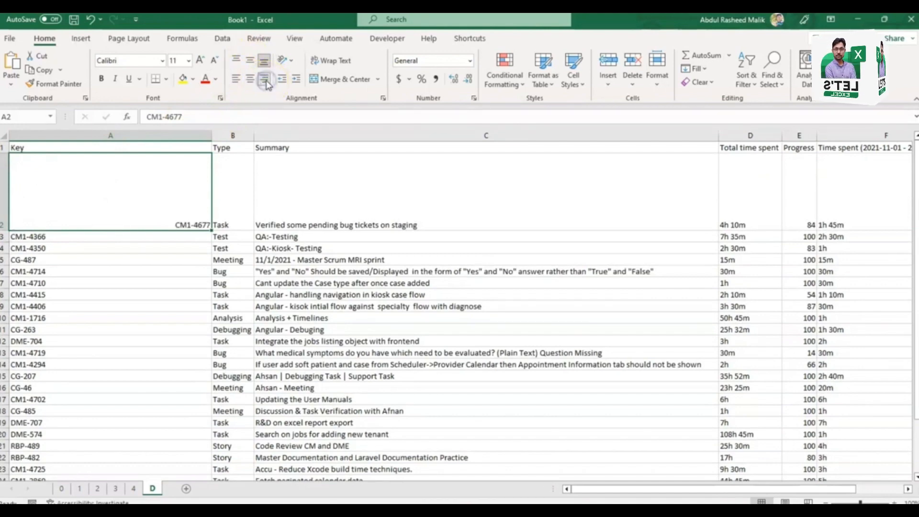
# Step: Center cell A2's text vertically and horizontally, then set it to Align Left and Top Align
pyautogui.click(251, 61)
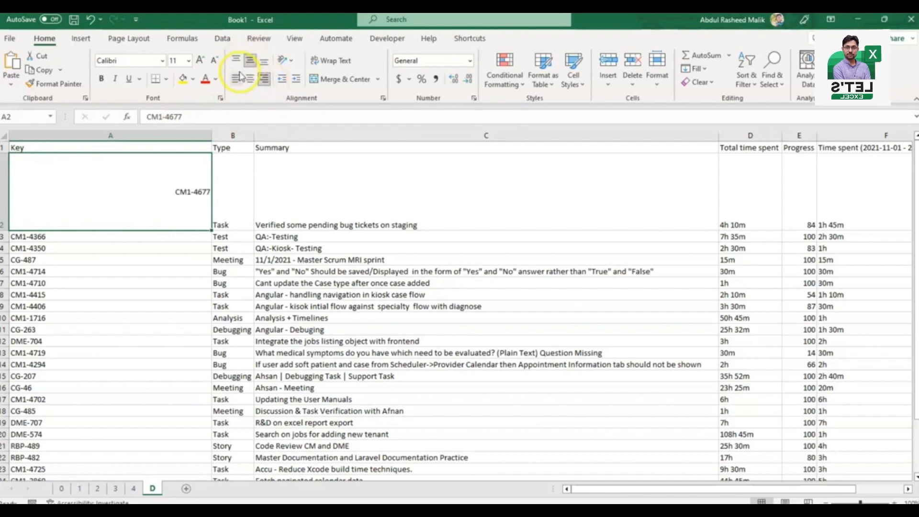
pyautogui.click(249, 80)
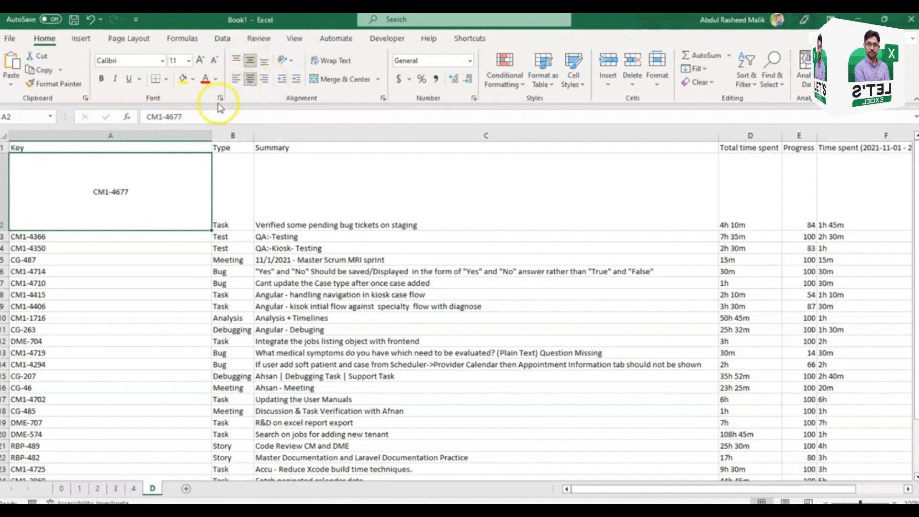
pyautogui.click(236, 79)
pyautogui.click(236, 60)
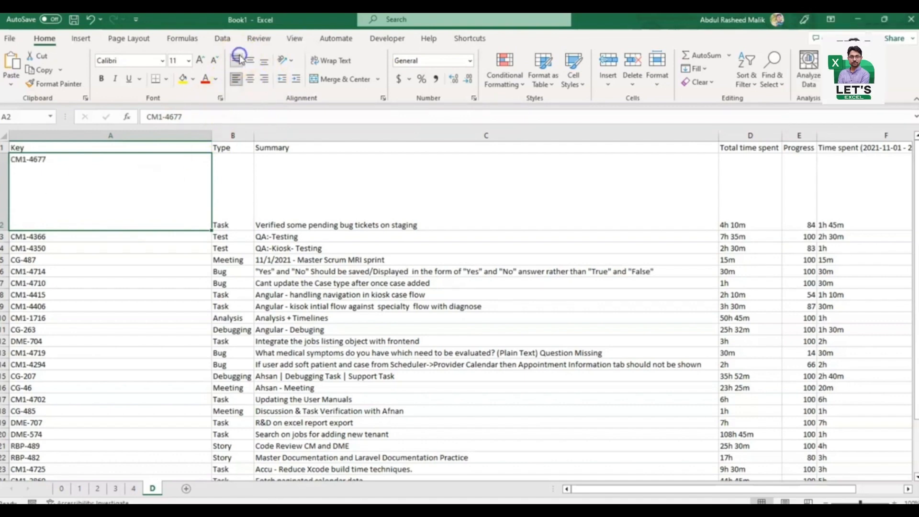
# Step: Autofit the height of row 2 and undo it
pyautogui.doubleClick(4, 231)
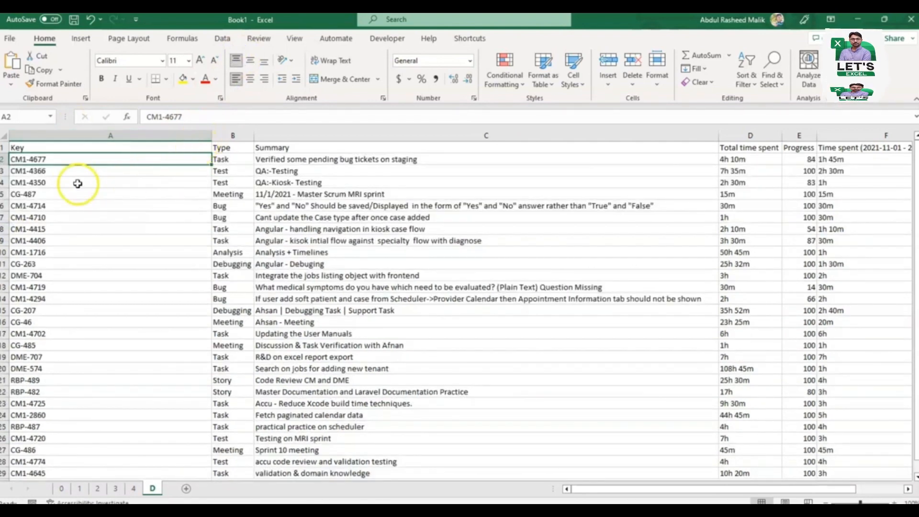
pyautogui.hotkey('ctrl', 'z')
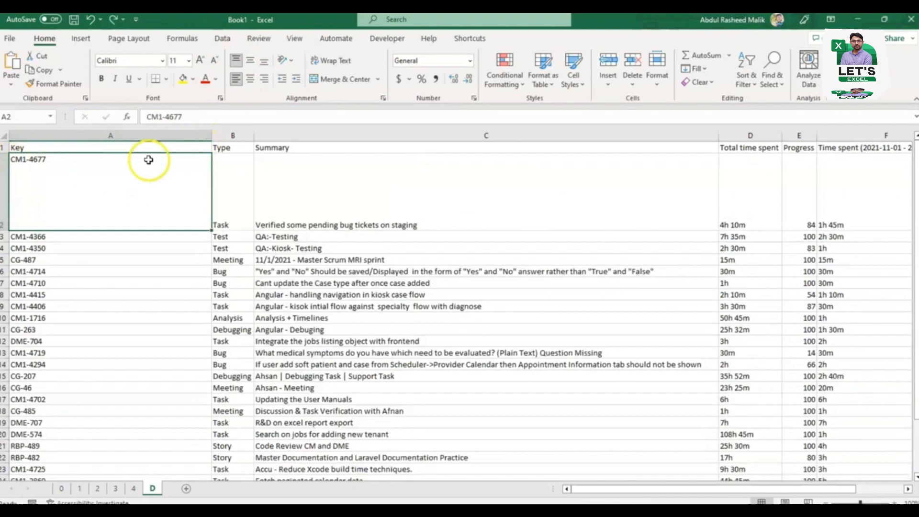
# Step: Apply the Angle Counterclockwise orientation to the text in cell A2
pyautogui.click(289, 60)
pyautogui.click(309, 76)
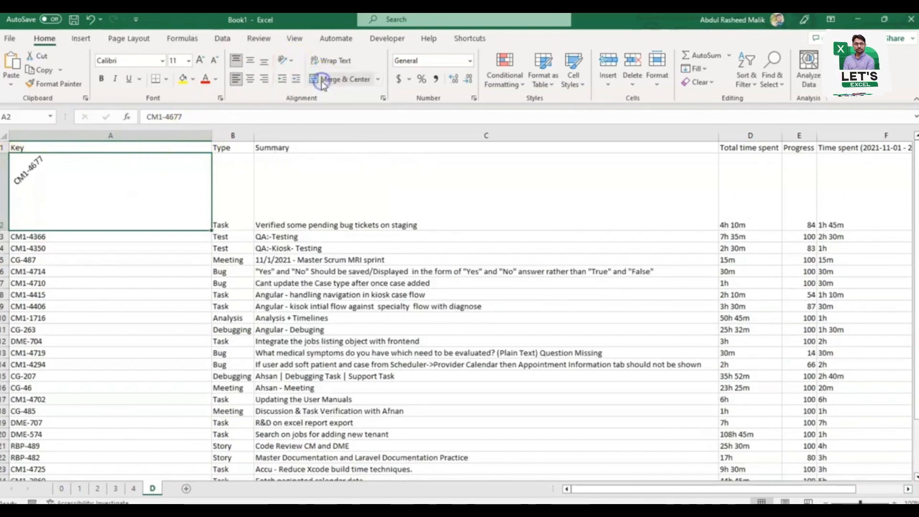
# Step: Try the Angle Clockwise, Vertical Text, Rotate Text Up and Rotate Text Down orientations on cell A2
pyautogui.click(291, 60)
pyautogui.click(307, 93)
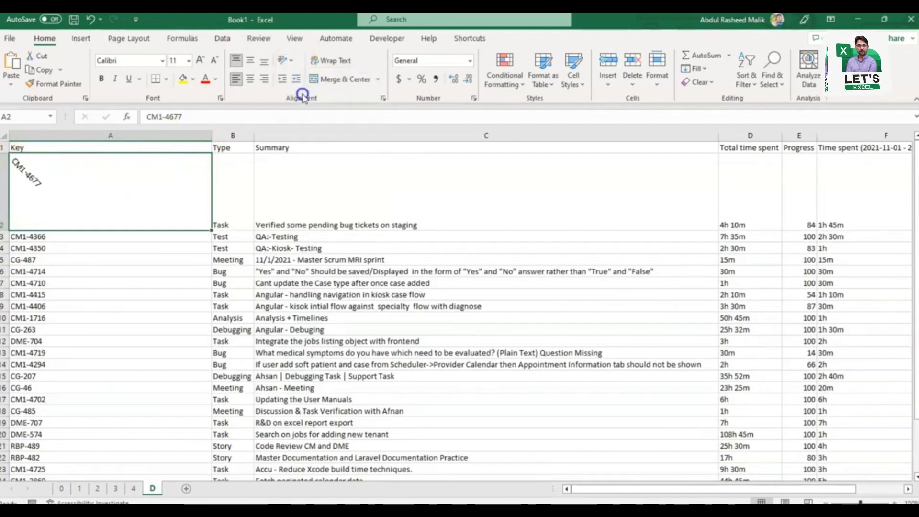
pyautogui.click(292, 61)
pyautogui.click(307, 107)
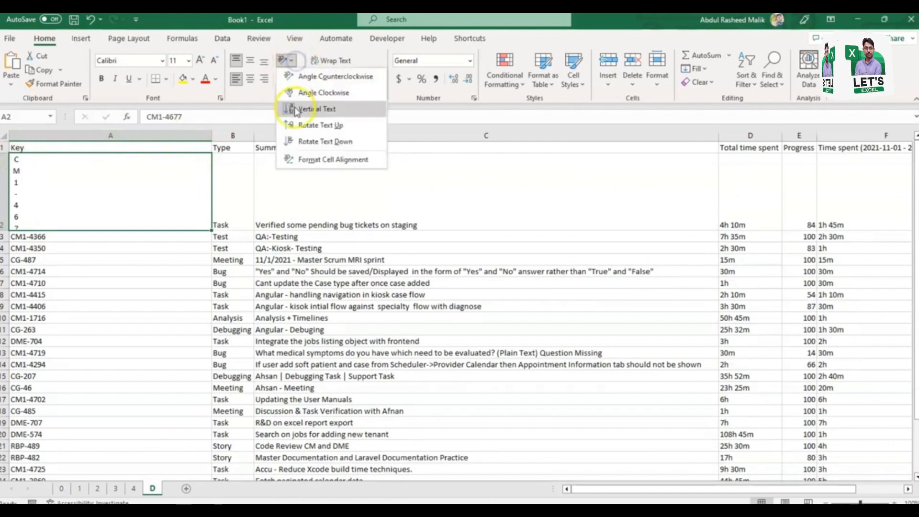
pyautogui.click(298, 126)
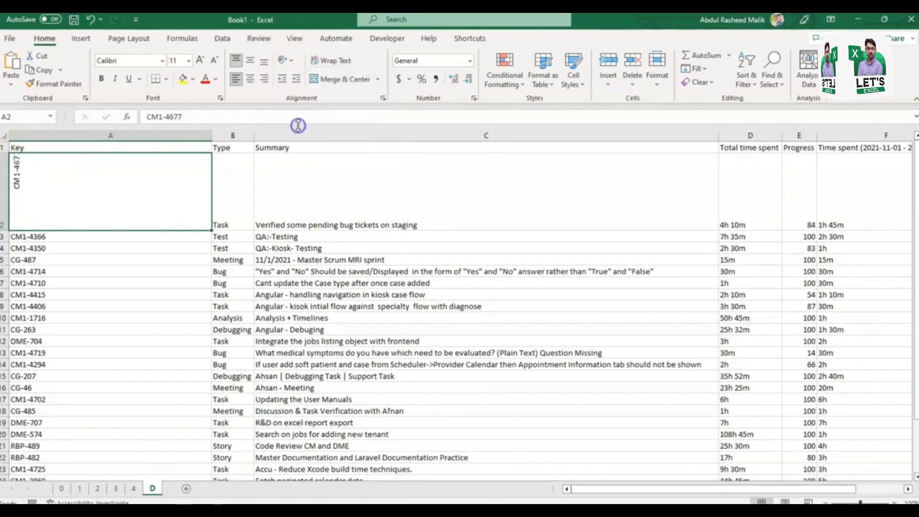
pyautogui.click(286, 60)
pyautogui.click(302, 142)
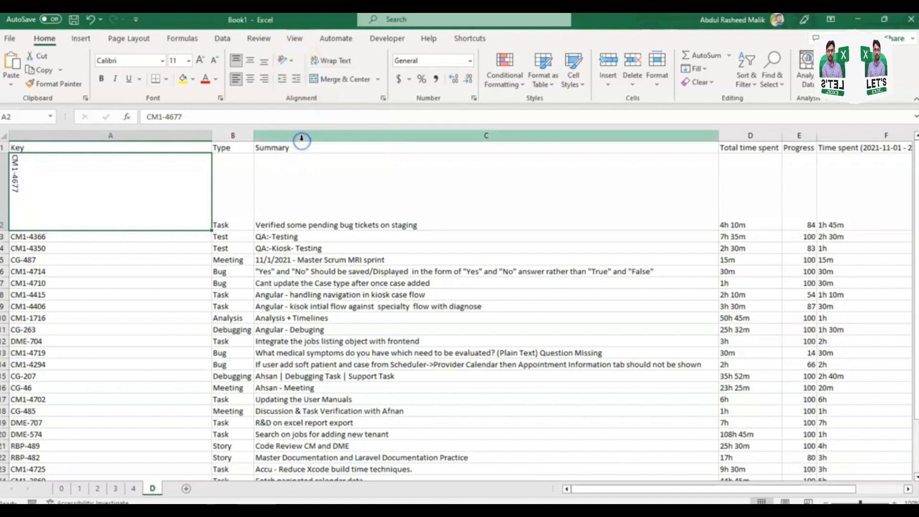
# Step: Set cell A2's text orientation to 0 degrees through Format Cell Alignment, and autofit the height of row 2
pyautogui.click(291, 60)
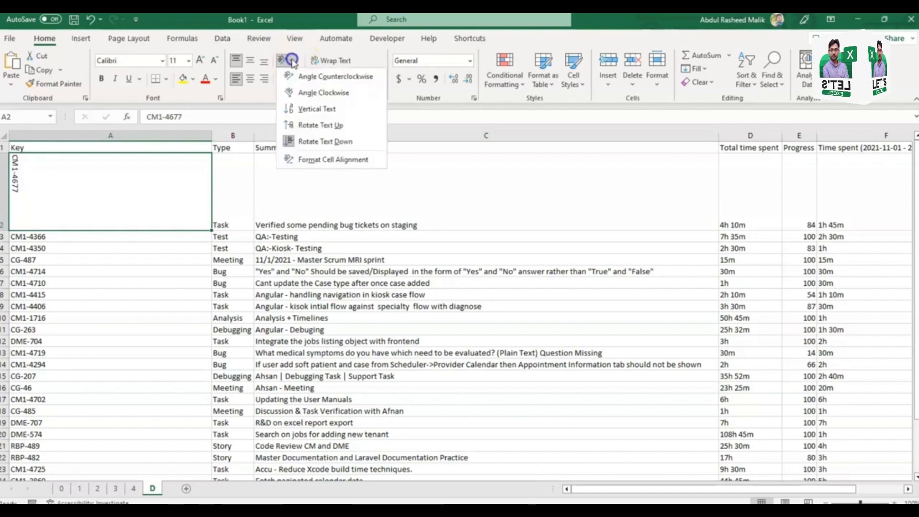
pyautogui.click(312, 160)
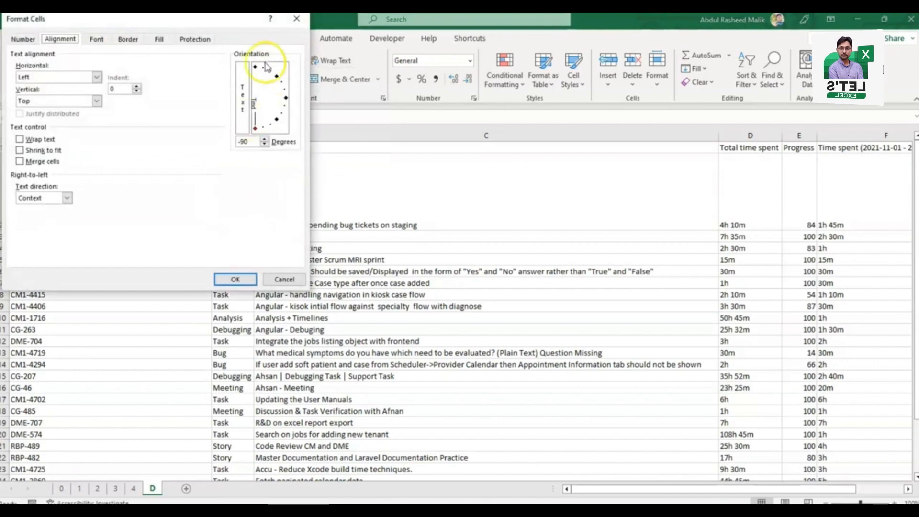
pyautogui.moveTo(209, 20); pyautogui.dragTo(470, 90)
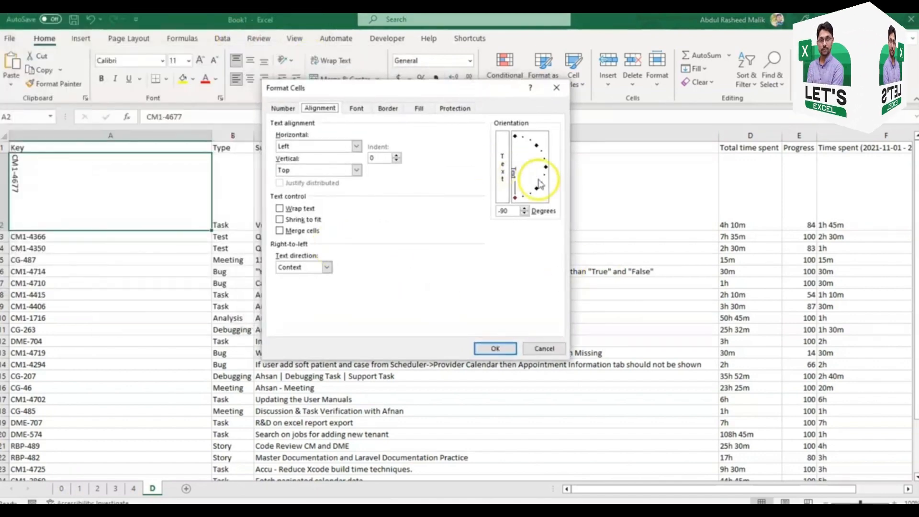
pyautogui.moveTo(515, 198); pyautogui.dragTo(546, 172)
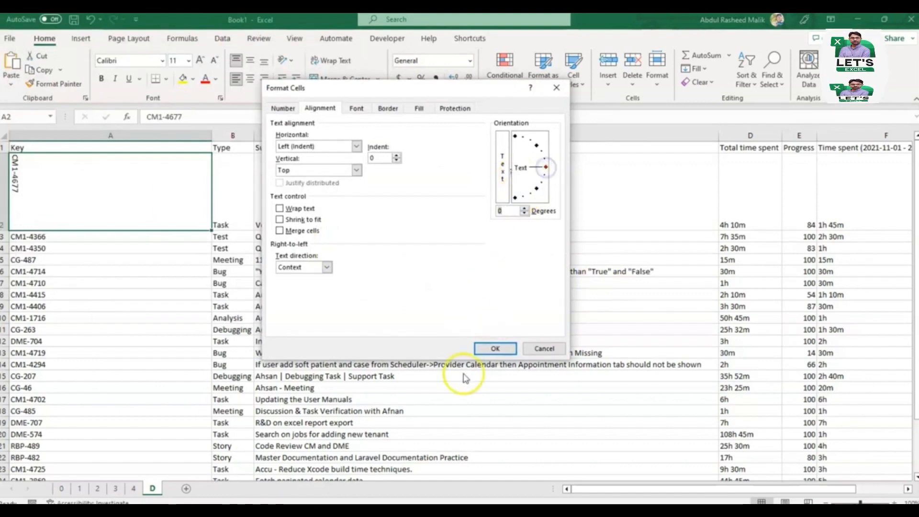
pyautogui.click(495, 349)
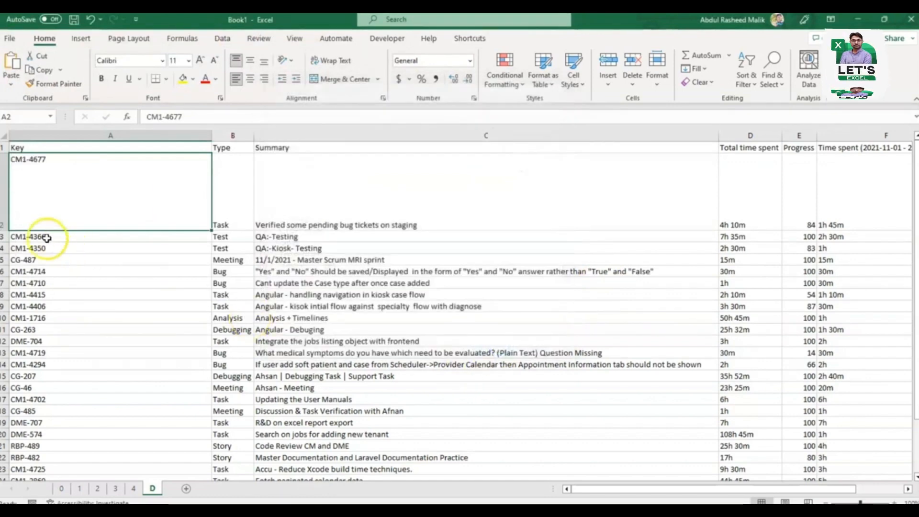
pyautogui.doubleClick(5, 231)
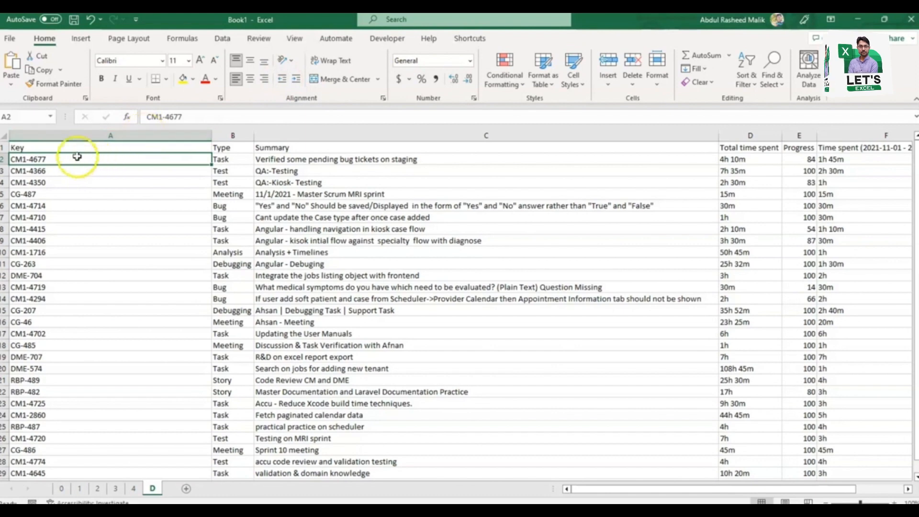
# Step: Increase the indent of cell A2 several levels, then decrease it back to the cell's edge
pyautogui.click(297, 81)
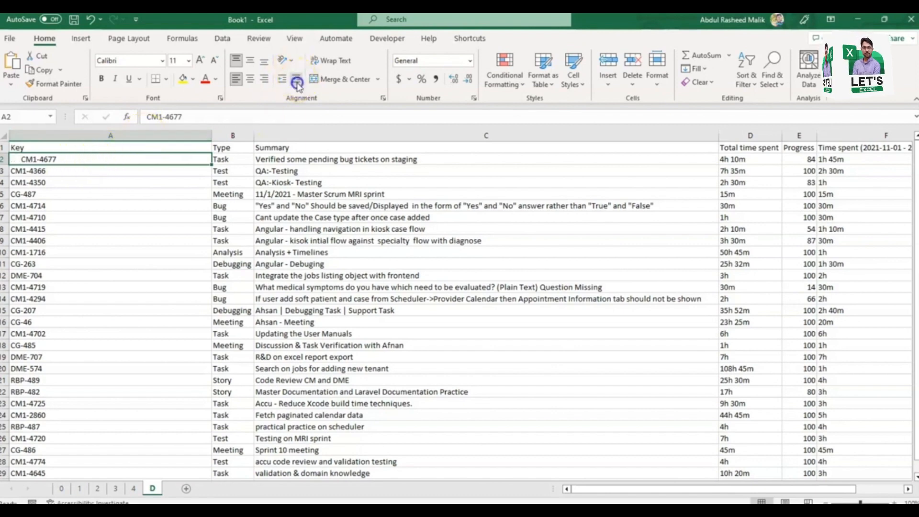
pyautogui.click(297, 82)
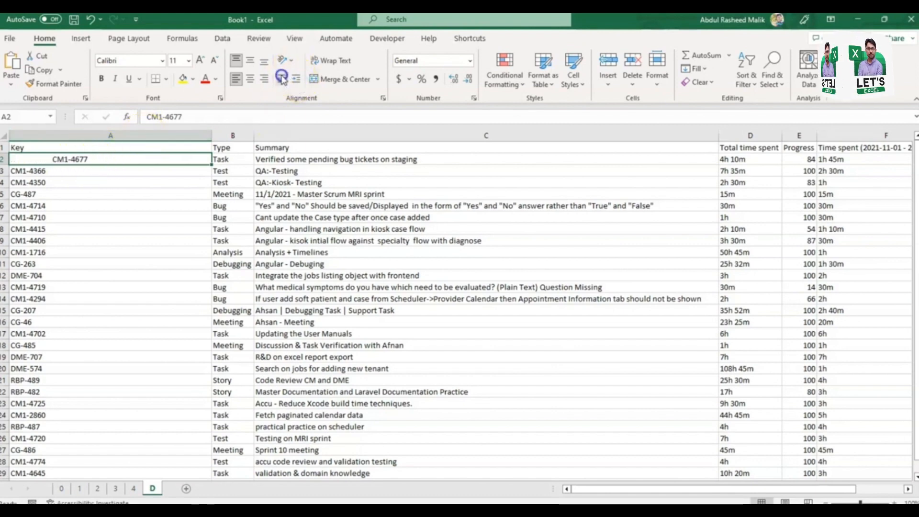
pyautogui.click(281, 78)
pyautogui.click(282, 78)
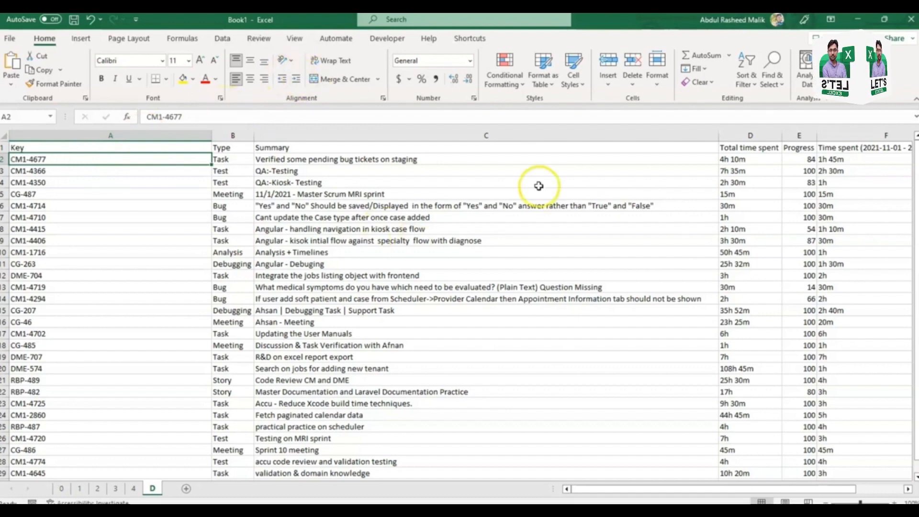
# Step: Narrow the Summary column, then toggle Wrap Text on cell C14 and leave it off
pyautogui.moveTo(719, 135); pyautogui.dragTo(383, 145)
pyautogui.click(293, 298)
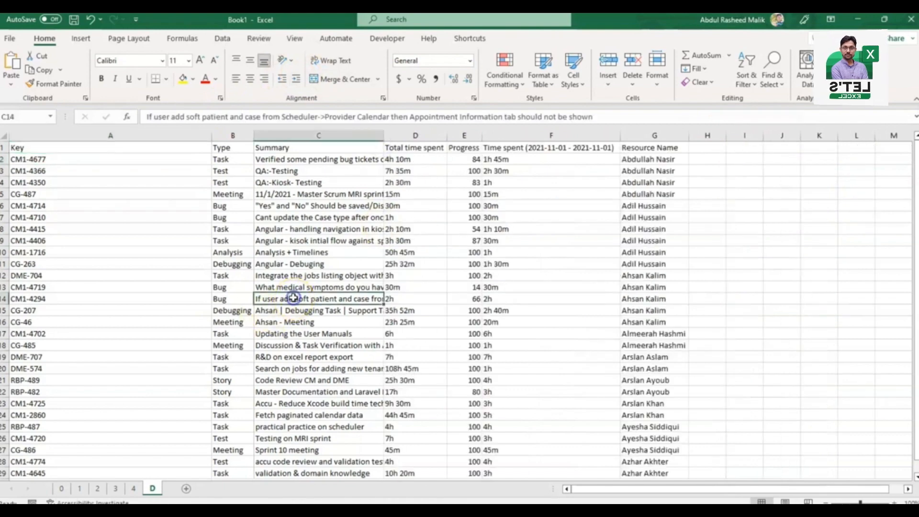
pyautogui.click(340, 61)
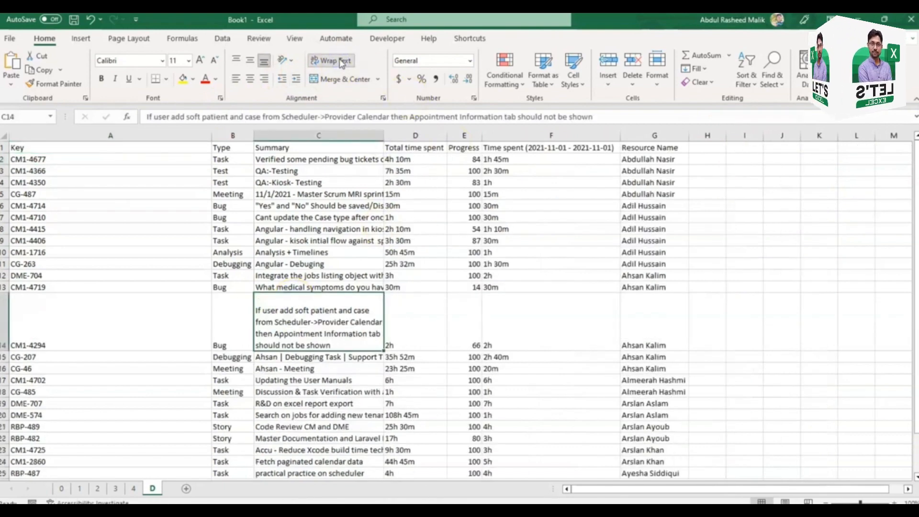
pyautogui.click(340, 61)
pyautogui.click(341, 61)
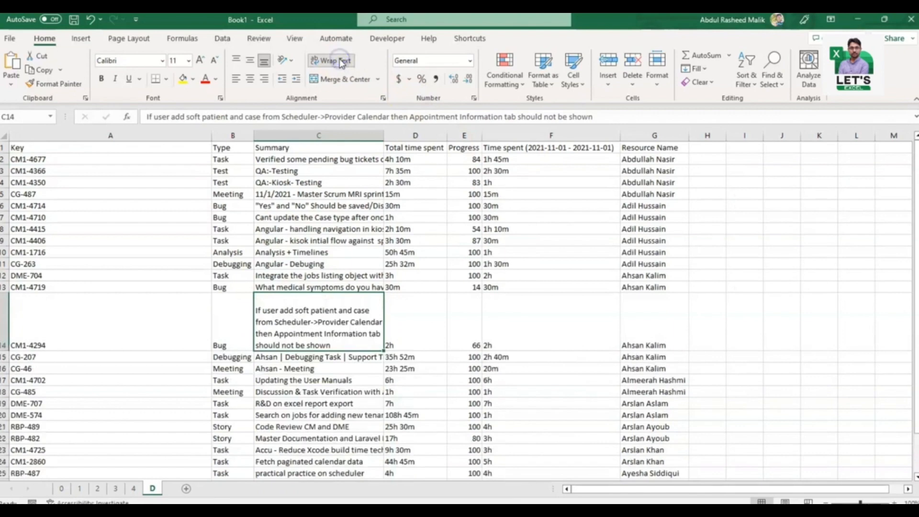
pyautogui.click(342, 61)
pyautogui.click(328, 117)
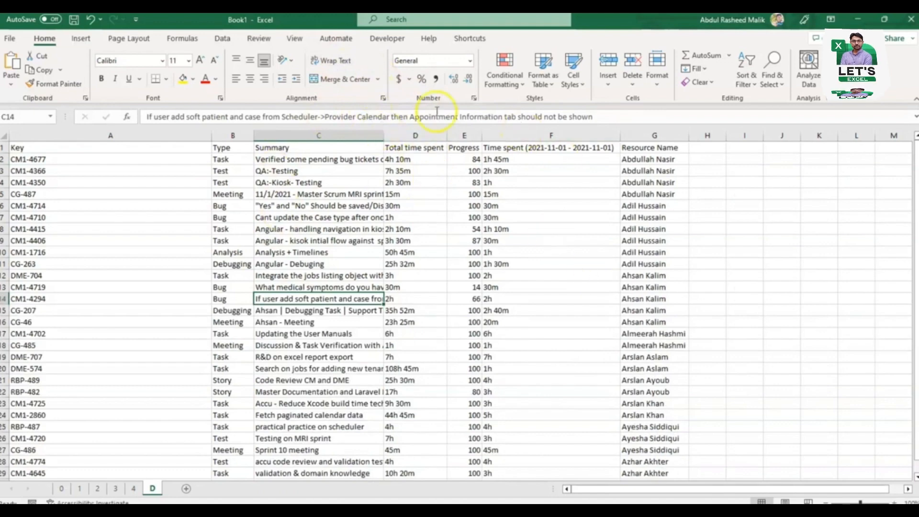
# Step: Merge and center the Resource Name header across cells G1 to J1
pyautogui.click(647, 160)
pyautogui.press('Up')
pyautogui.hotkey('shift', 'Right')
pyautogui.hotkey('shift', 'Right')
pyautogui.hotkey('shift', 'Right')
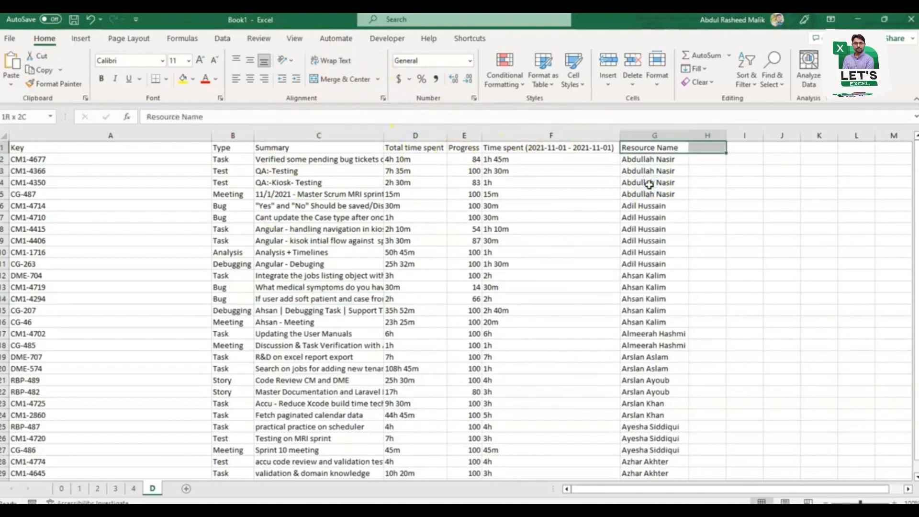
pyautogui.click(377, 79)
pyautogui.click(346, 92)
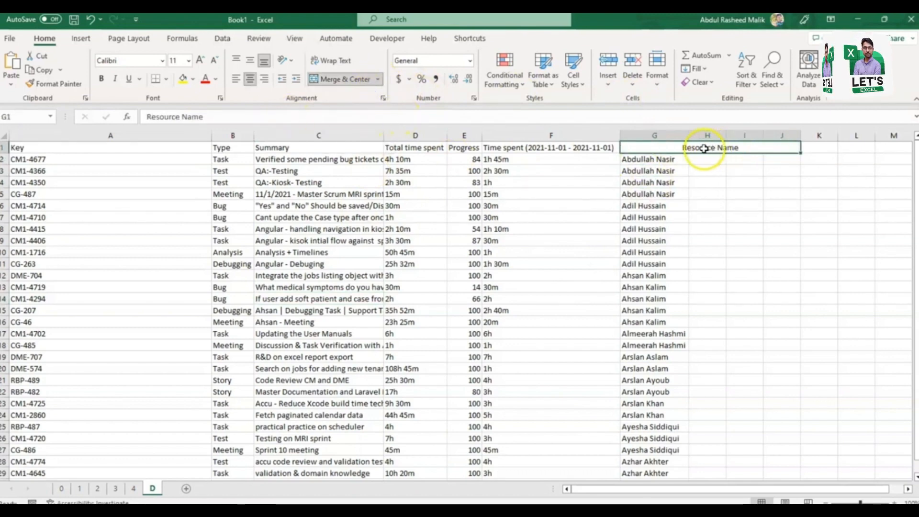
# Step: Set the merged Resource Name header to Top Align and Align Left, then change it to Middle Align
pyautogui.click(235, 60)
pyautogui.click(235, 79)
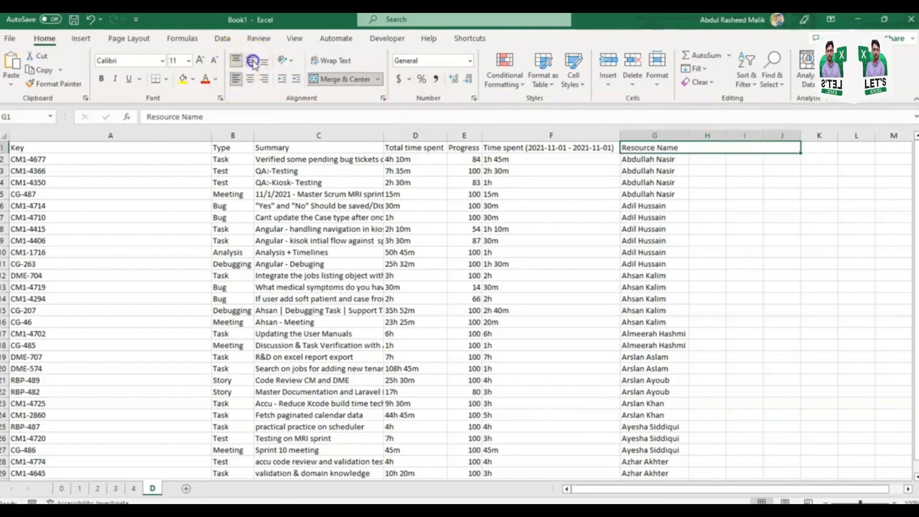
pyautogui.click(252, 61)
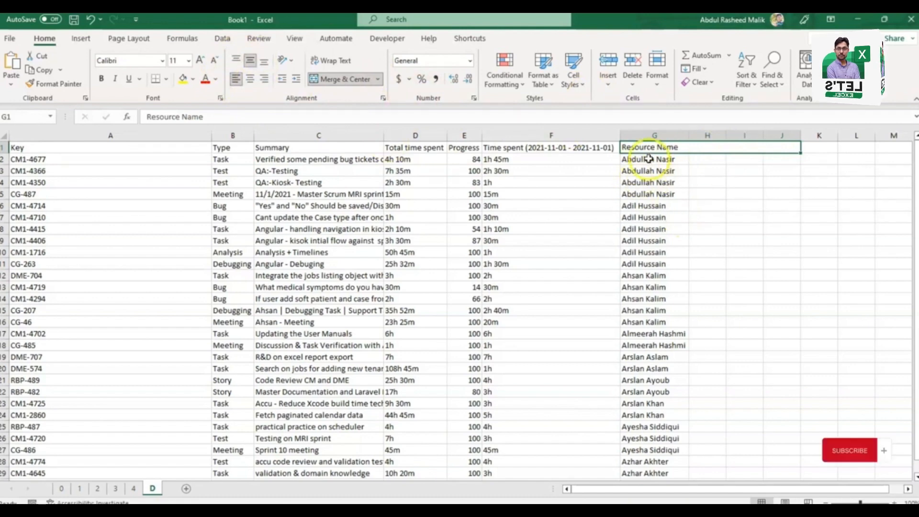
# Step: Apply Merge Across to the range G1:J19 in the Resource Name columns
pyautogui.moveTo(634, 148); pyautogui.dragTo(750, 351)
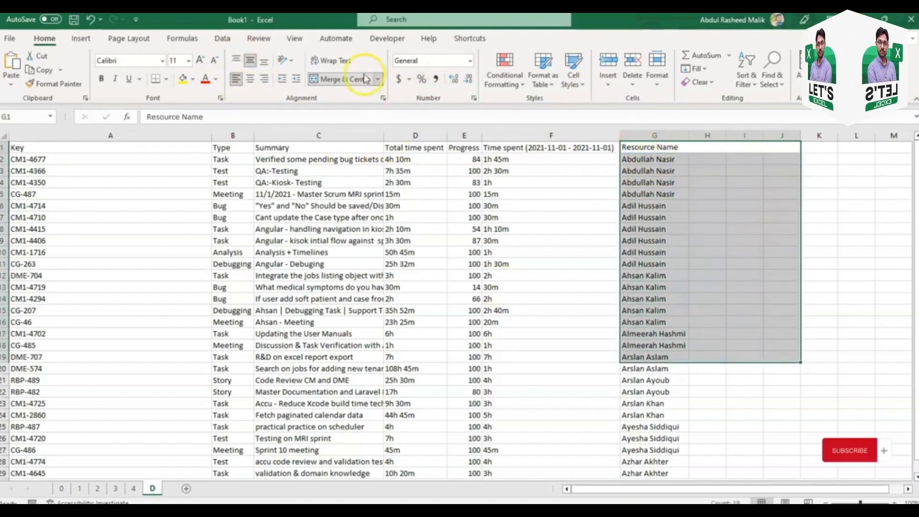
pyautogui.click(378, 79)
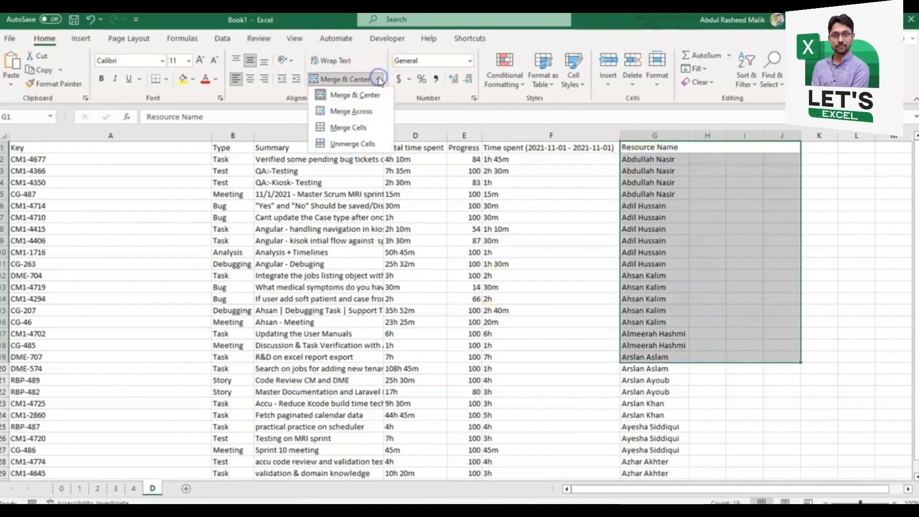
pyautogui.click(360, 111)
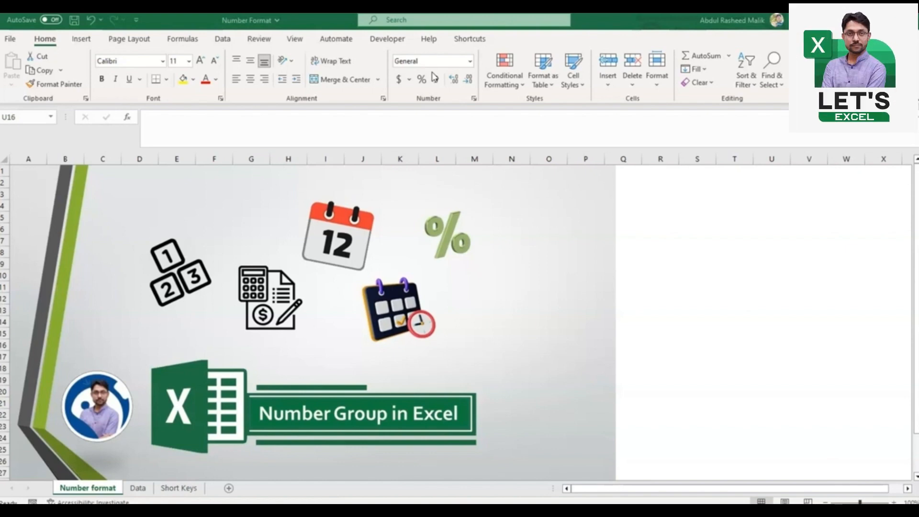
# Step: Look over the available number formats, from General to Text, without applying one
pyautogui.click(470, 61)
pyautogui.click(470, 61)
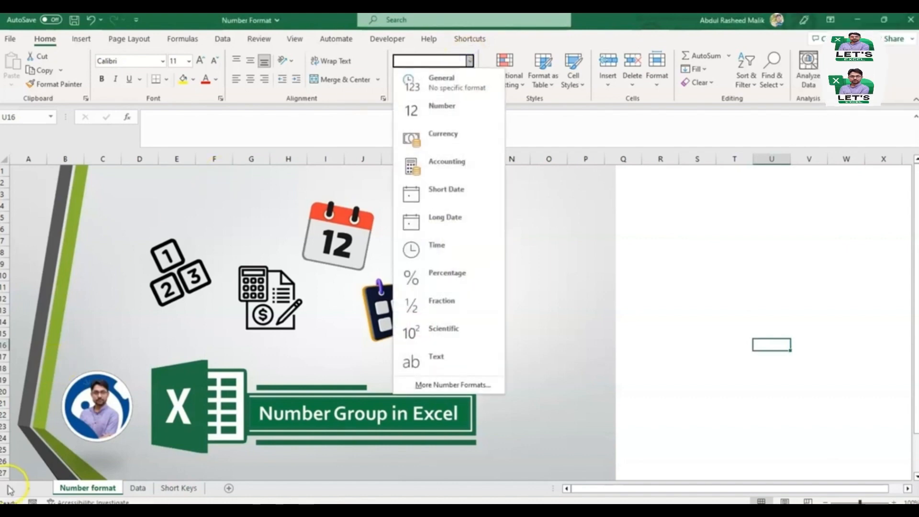
pyautogui.press('Escape')
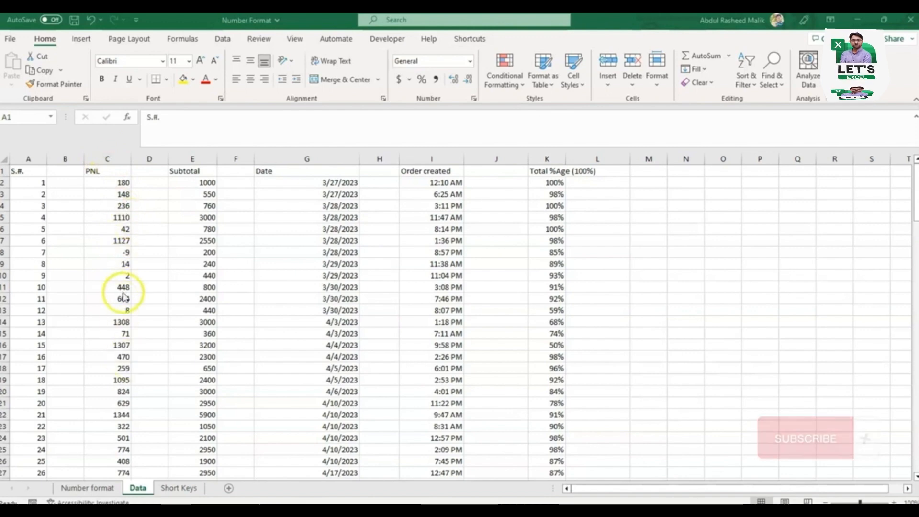
# Step: Apply the Number format to the whole PNL column on the Data sheet
pyautogui.click(113, 156)
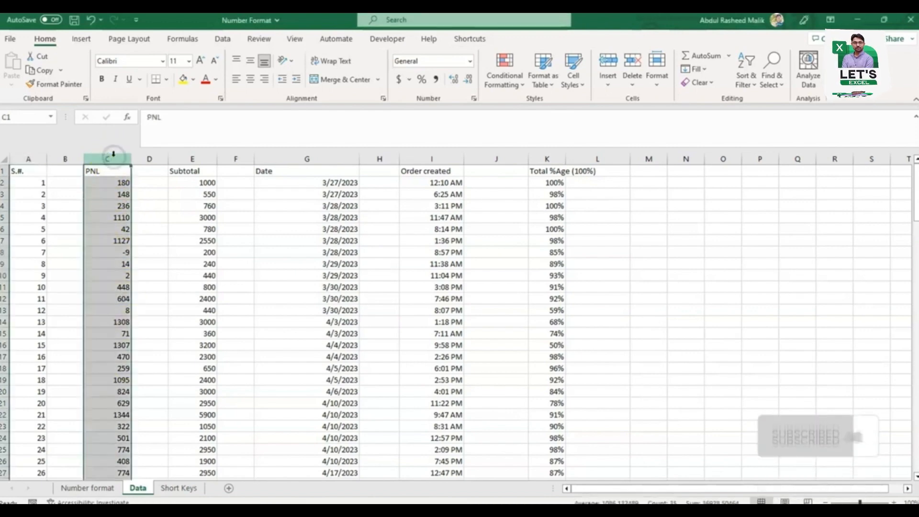
pyautogui.click(469, 61)
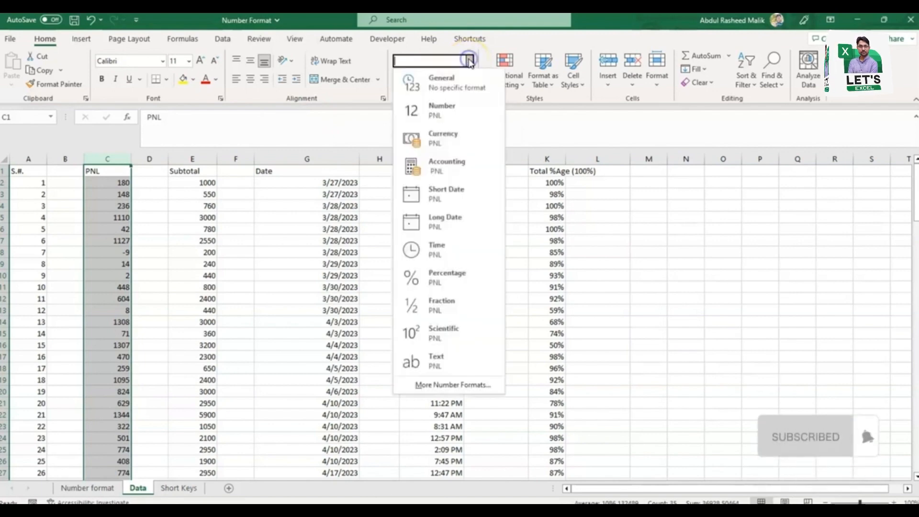
pyautogui.click(454, 111)
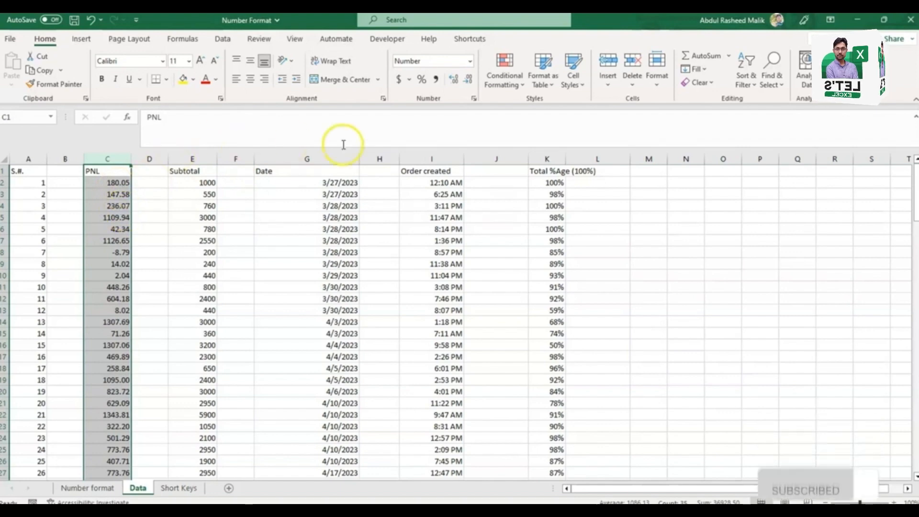
# Step: Decrease the PNL column's decimals to zero places, then increase them again
pyautogui.click(468, 80)
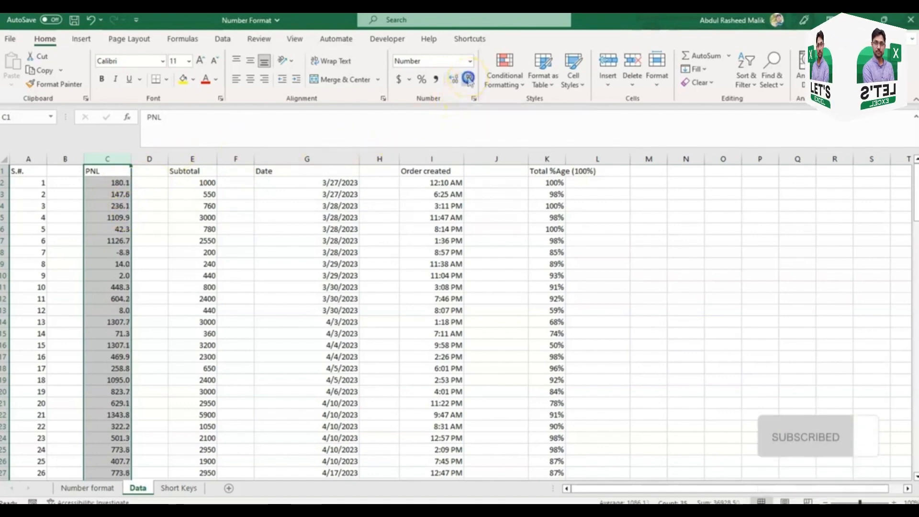
pyautogui.click(468, 80)
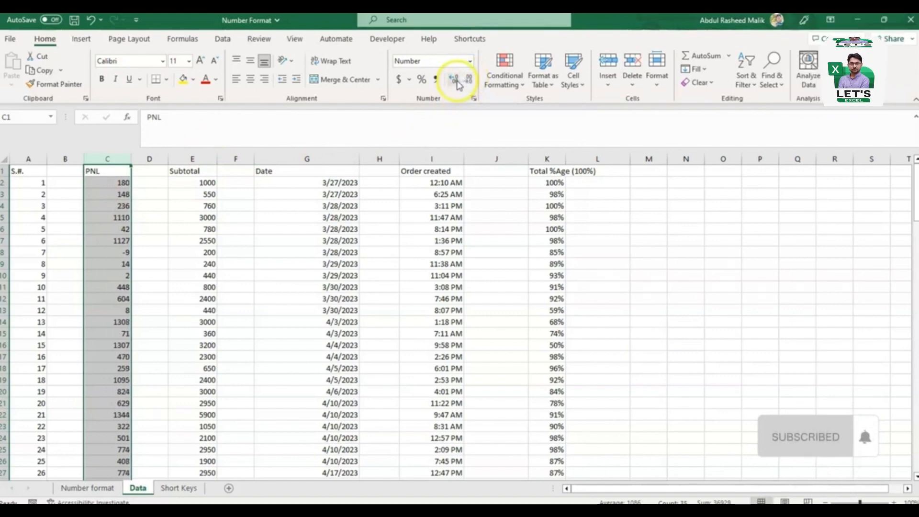
pyautogui.click(457, 82)
pyautogui.click(457, 82)
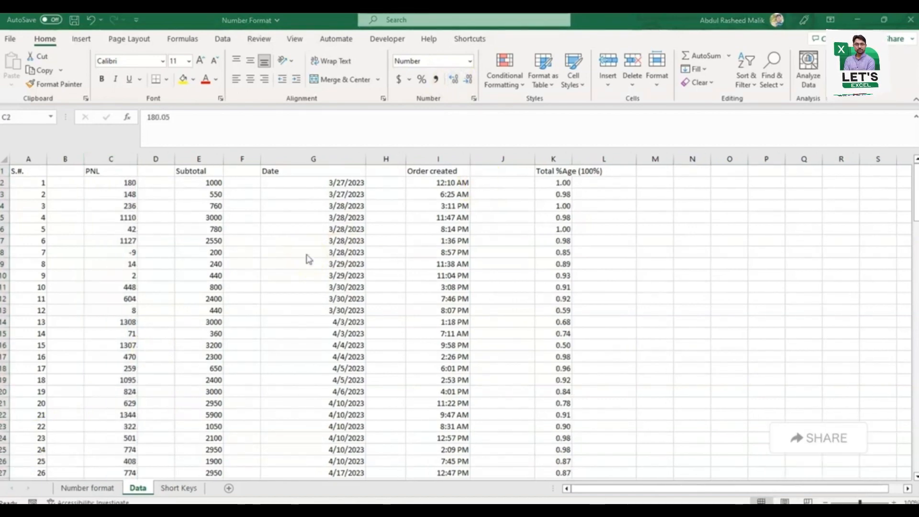
# Step: Examine how cell C2's value would appear in each number format, without choosing one
pyautogui.click(471, 62)
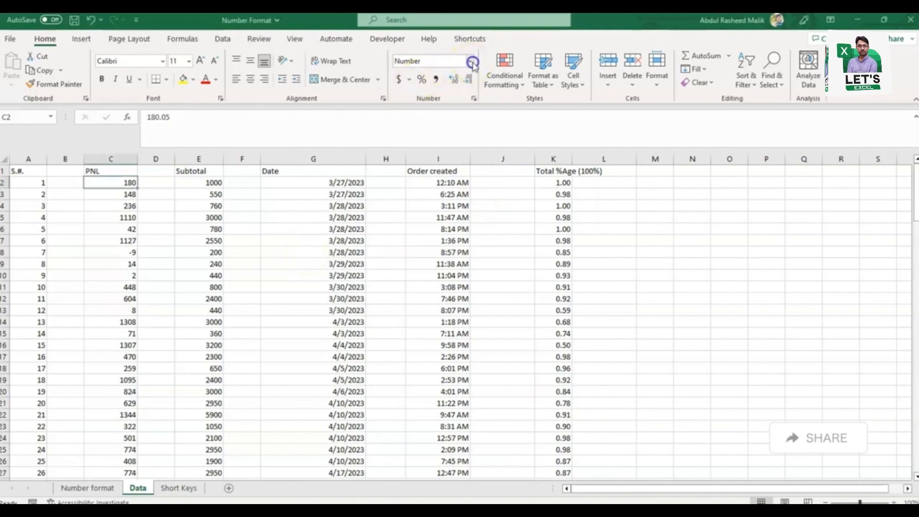
pyautogui.click(472, 62)
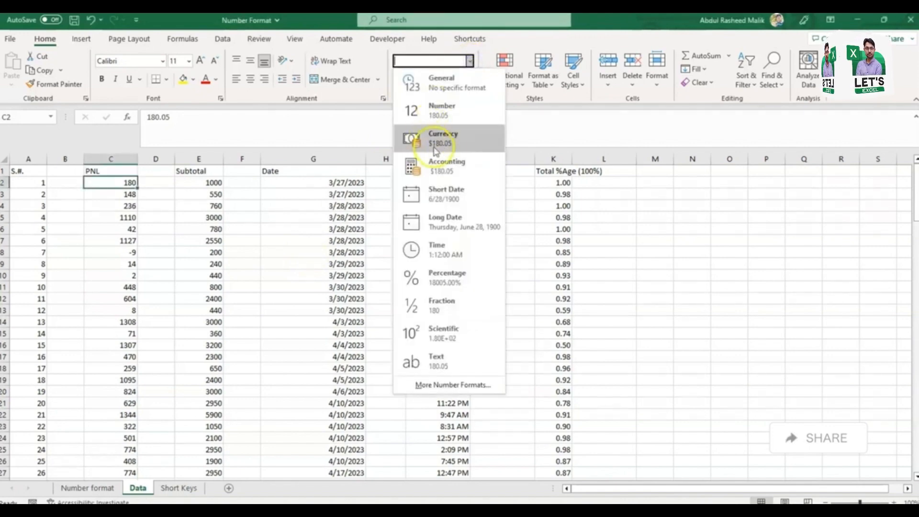
pyautogui.click(328, 146)
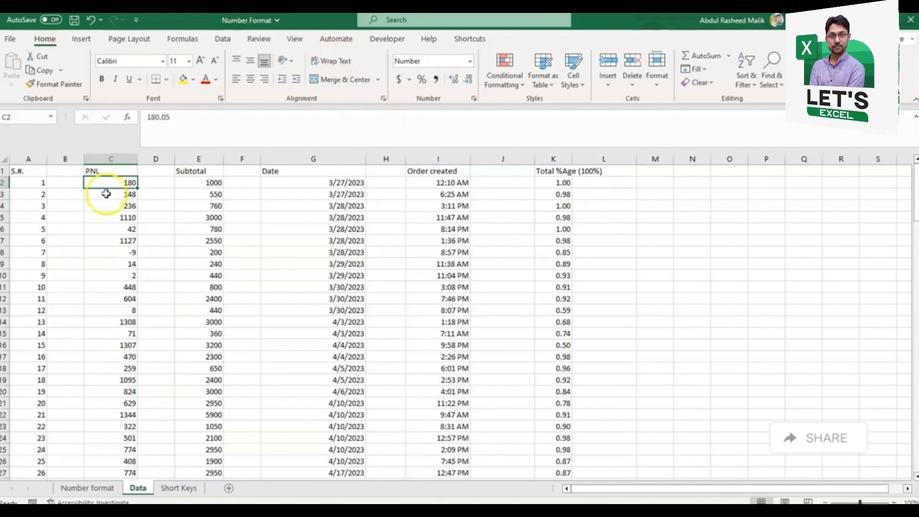
# Step: Apply the Currency format to the whole PNL column
pyautogui.click(124, 158)
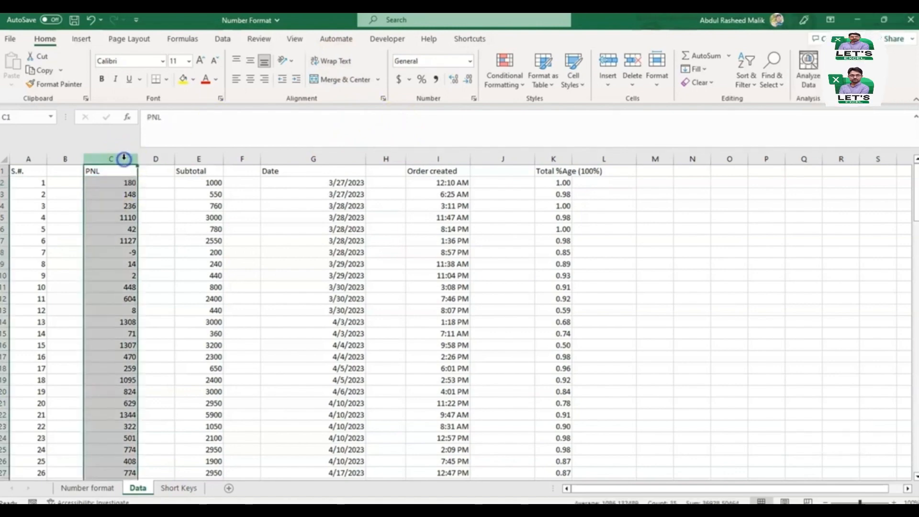
pyautogui.click(472, 61)
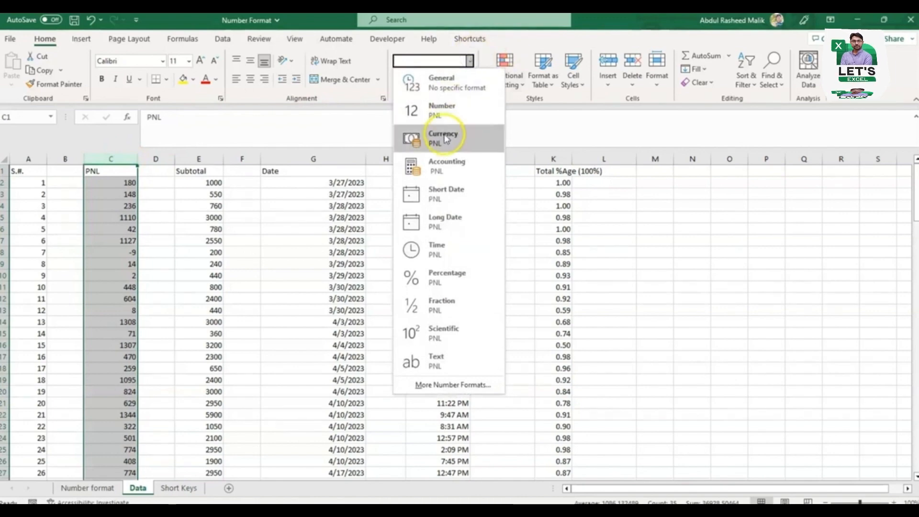
pyautogui.click(445, 137)
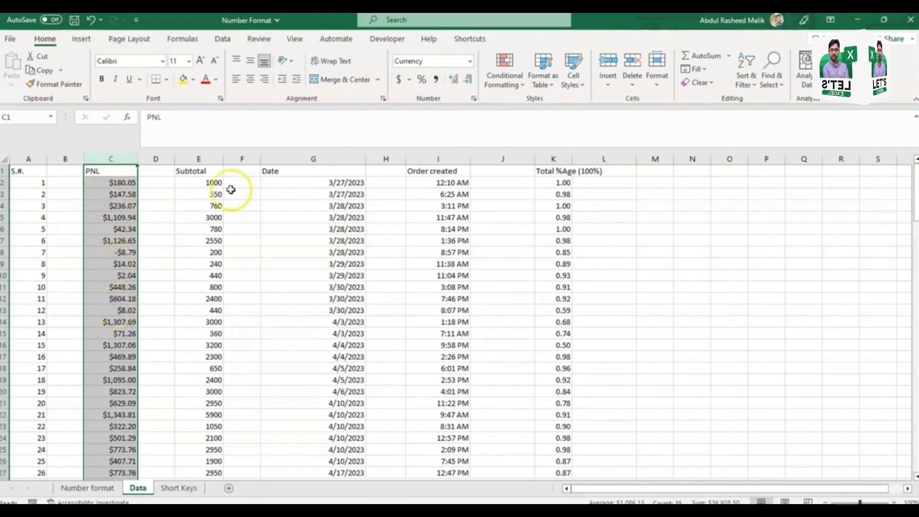
# Step: Set the PNL column's currency symbol to PKR in the cell format settings
pyautogui.click(474, 99)
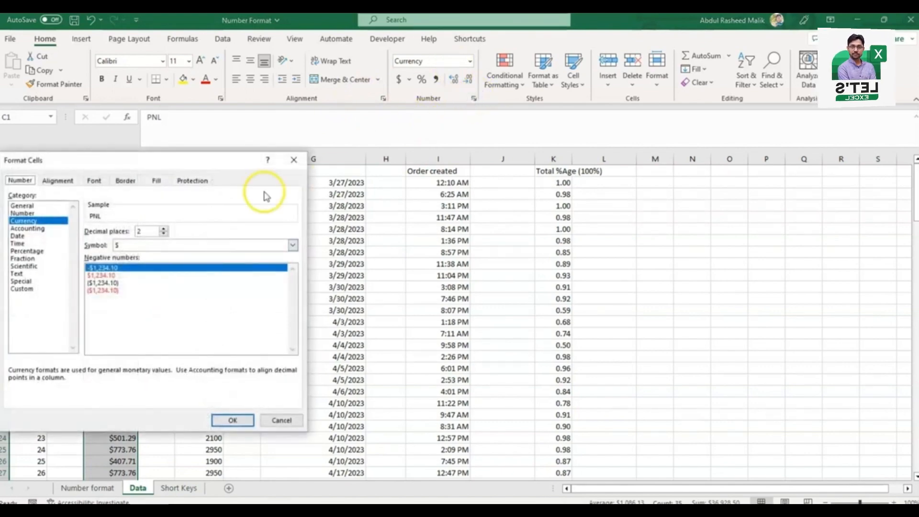
pyautogui.click(291, 245)
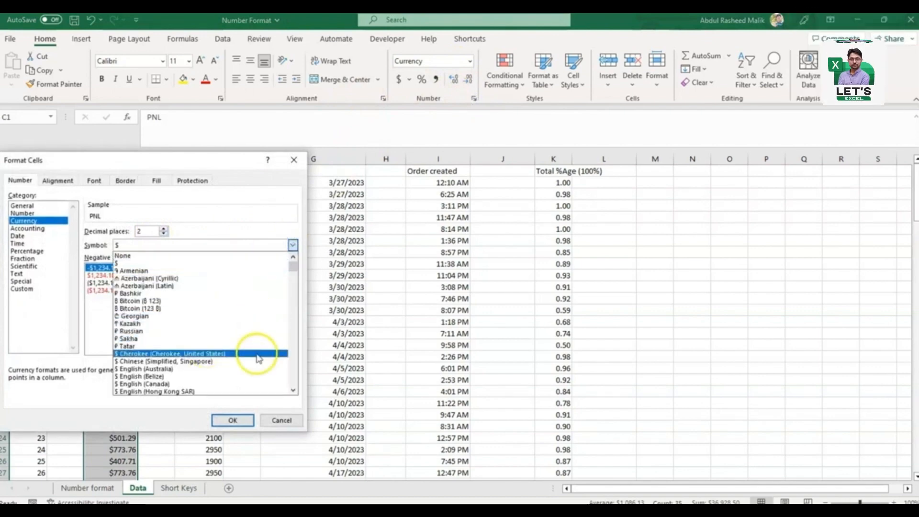
pyautogui.click(295, 373)
pyautogui.click(295, 373)
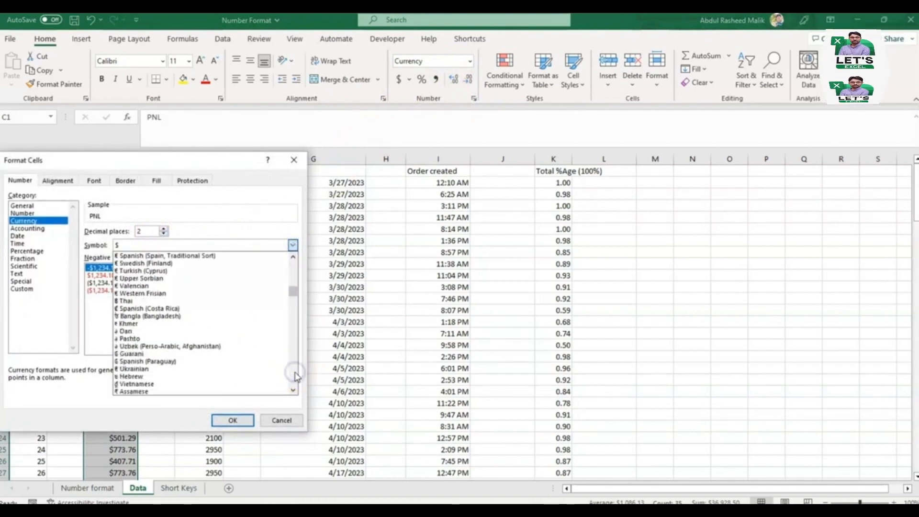
pyautogui.click(294, 373)
pyautogui.click(294, 373)
pyautogui.click(295, 373)
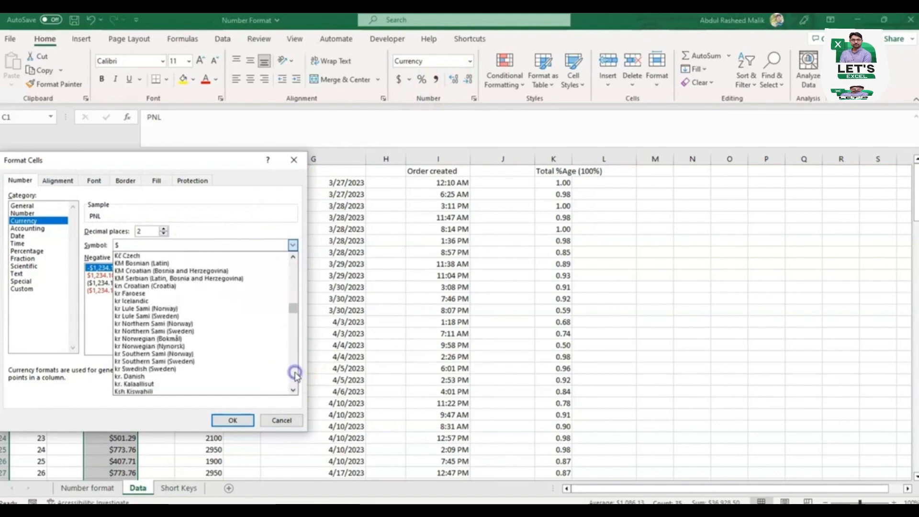
pyautogui.click(295, 373)
pyautogui.click(294, 373)
pyautogui.click(295, 373)
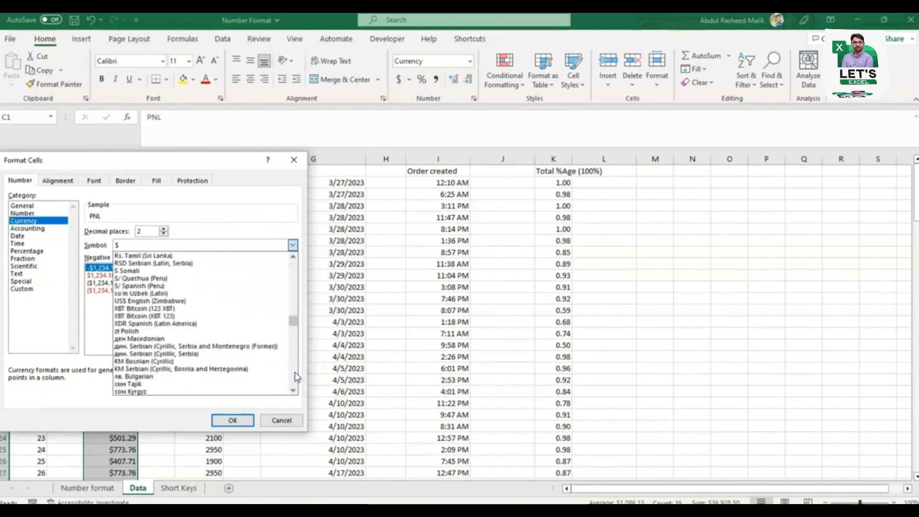
pyautogui.click(295, 373)
pyautogui.click(294, 373)
pyautogui.click(295, 374)
pyautogui.click(294, 373)
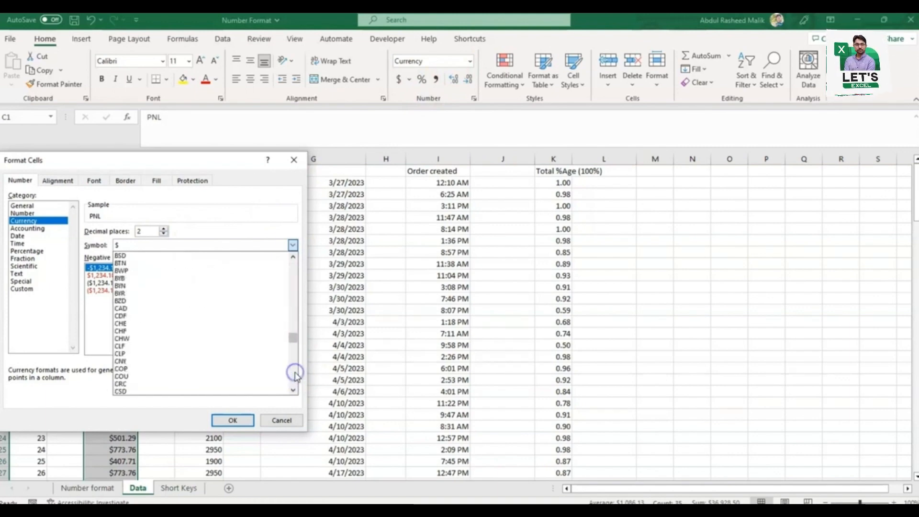
pyautogui.click(295, 373)
pyautogui.click(295, 373)
pyautogui.click(295, 373)
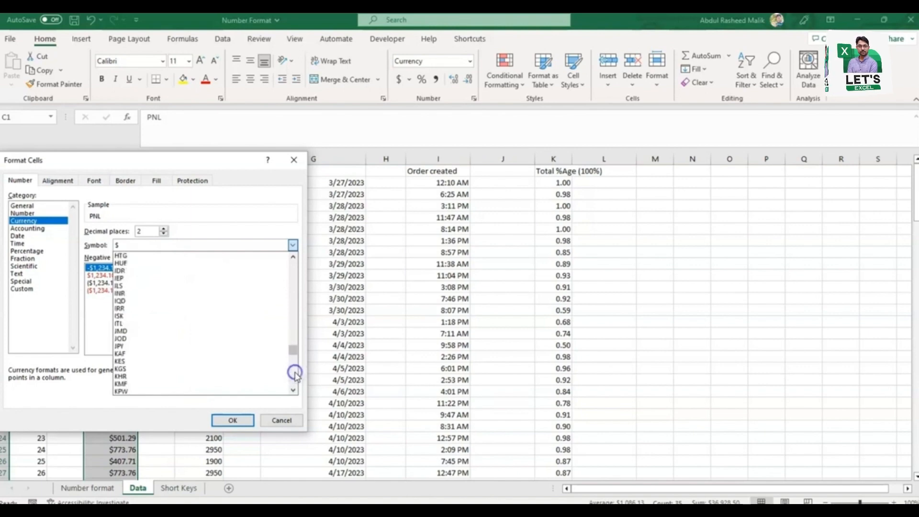
pyautogui.click(295, 374)
pyautogui.click(295, 373)
pyautogui.click(295, 373)
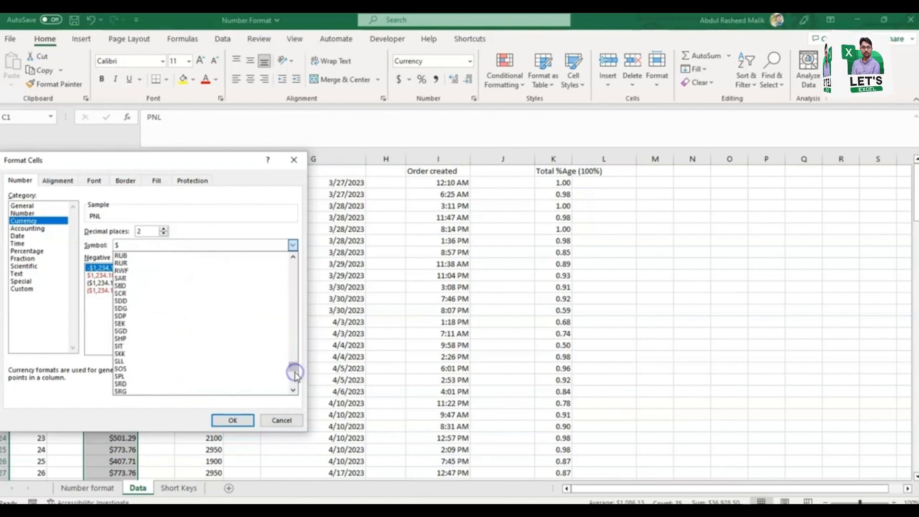
pyautogui.click(292, 311)
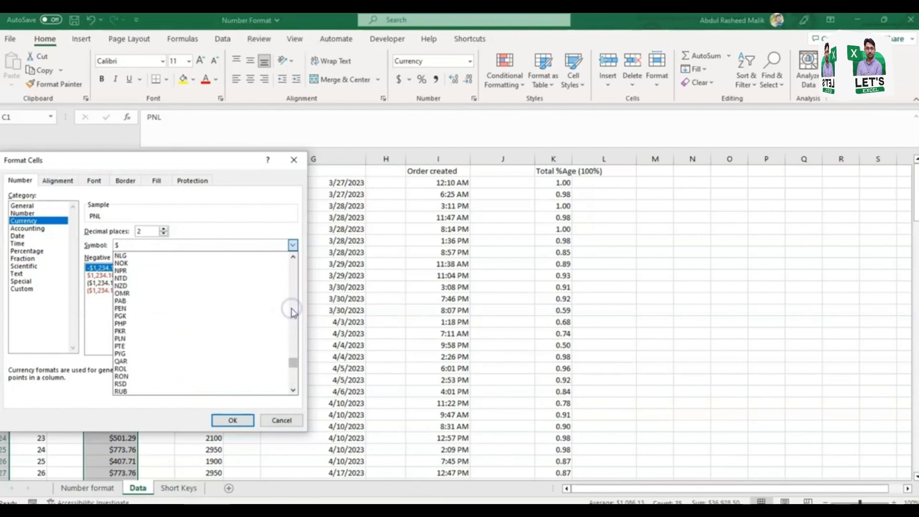
pyautogui.click(127, 335)
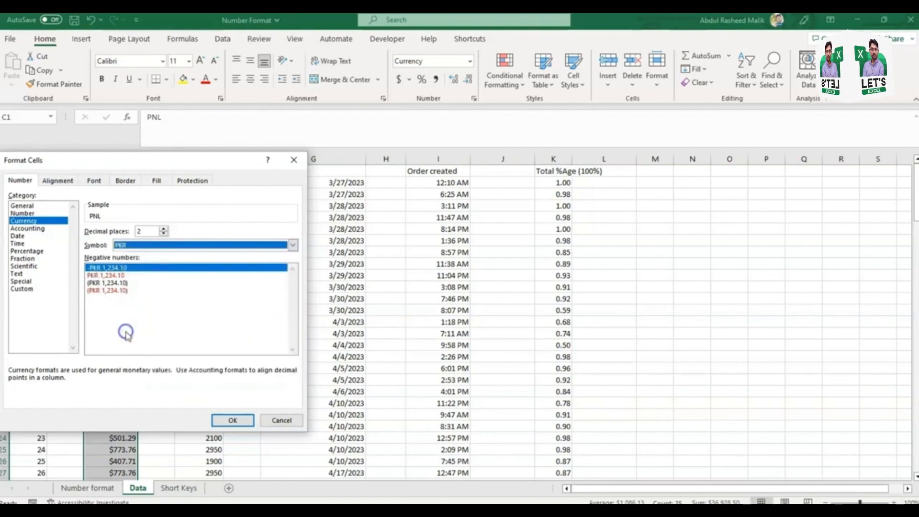
pyautogui.click(233, 421)
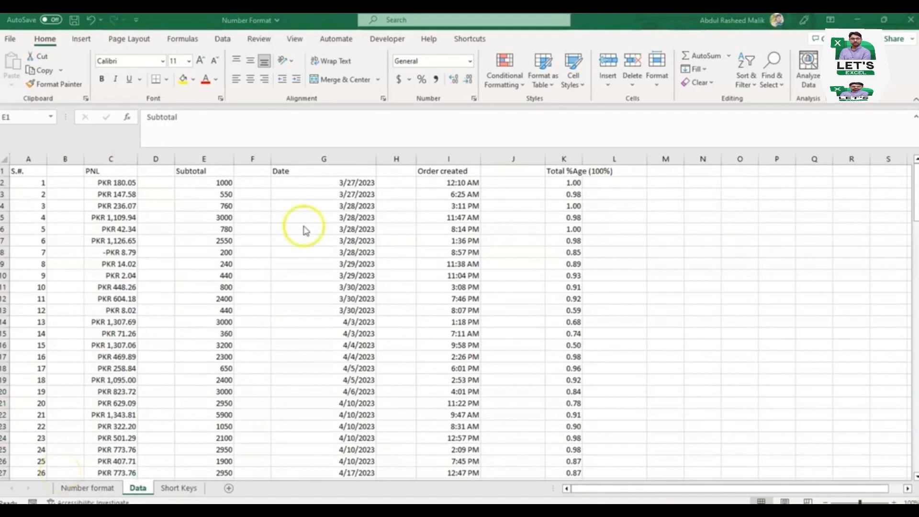
# Step: Apply the Accounting format to the whole Subtotal column
pyautogui.click(471, 61)
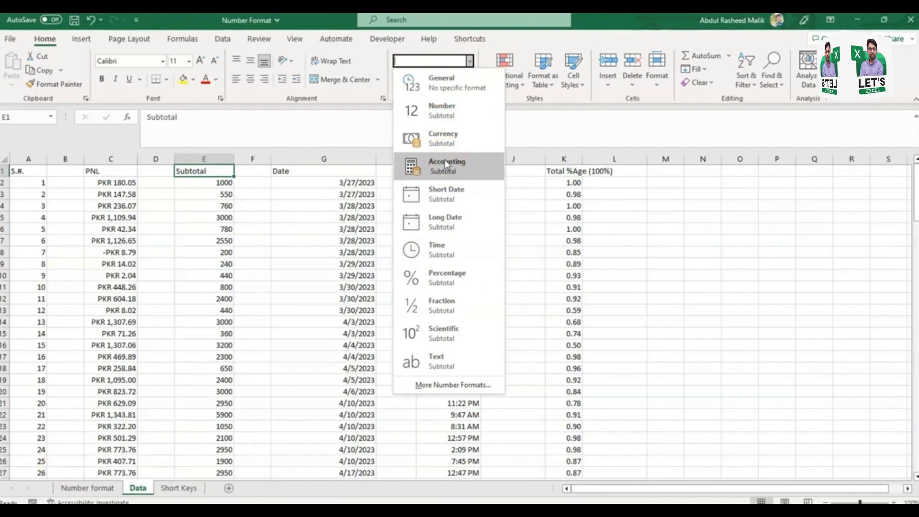
pyautogui.click(454, 154)
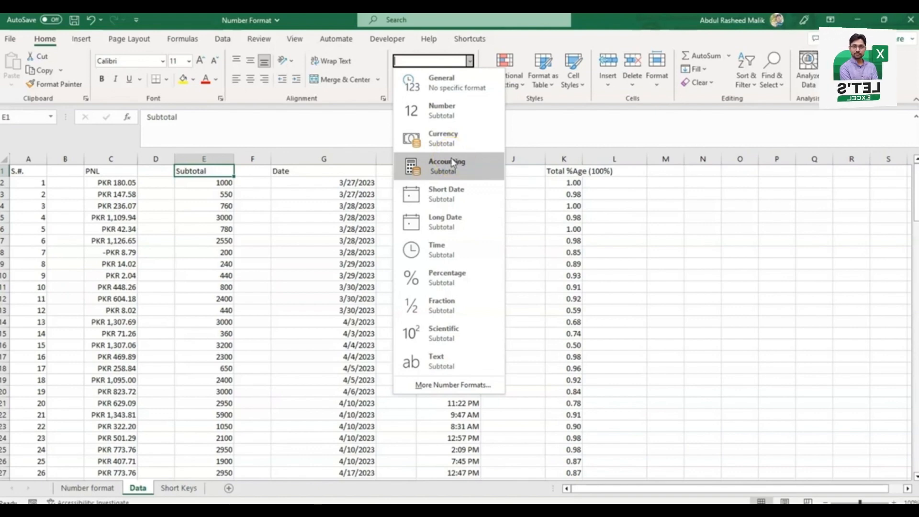
pyautogui.click(216, 158)
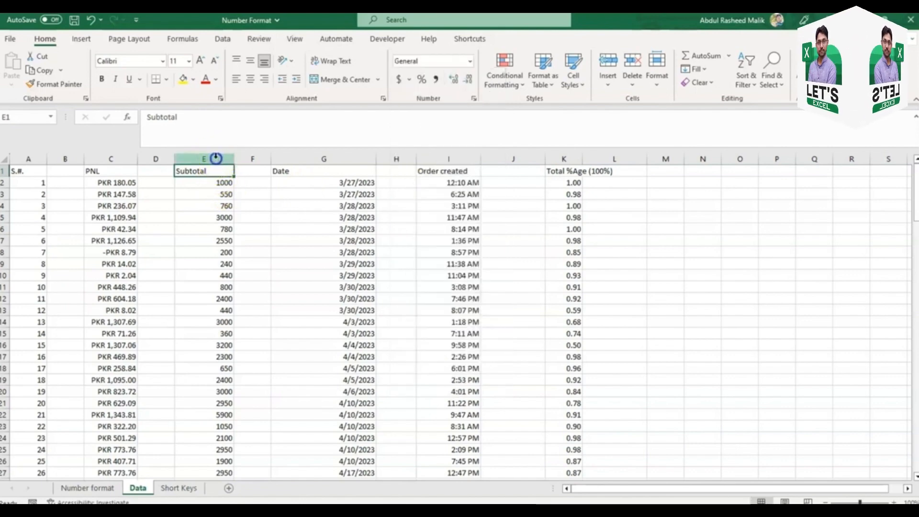
pyautogui.click(216, 158)
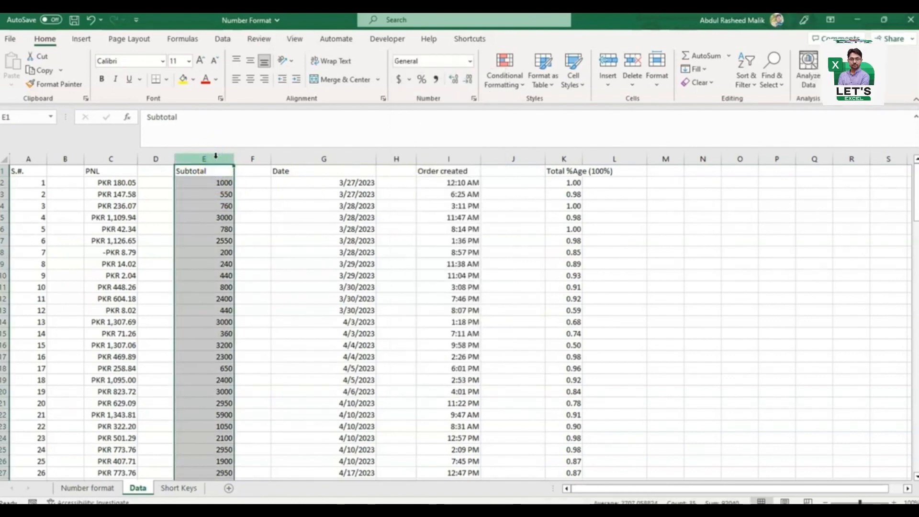
pyautogui.click(469, 62)
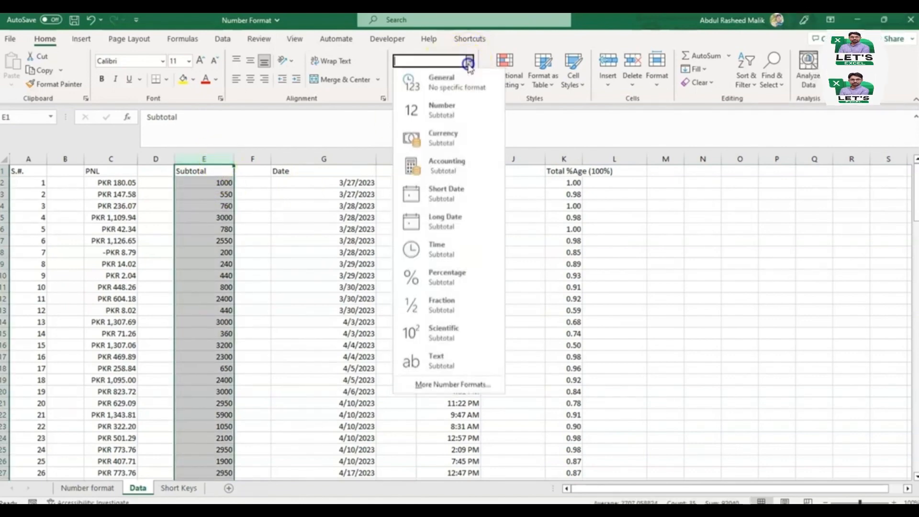
pyautogui.click(454, 173)
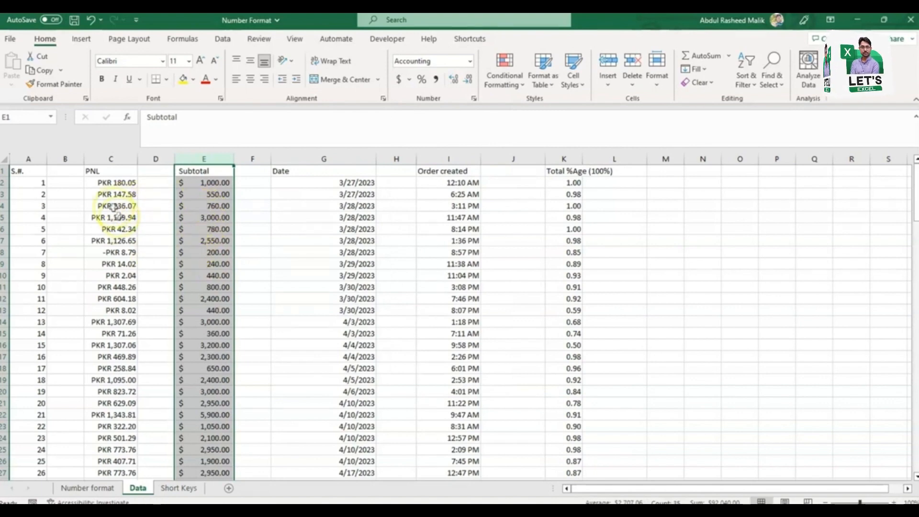
# Step: Set the Subtotal column's accounting symbol to PKR in the cell format settings
pyautogui.click(113, 158)
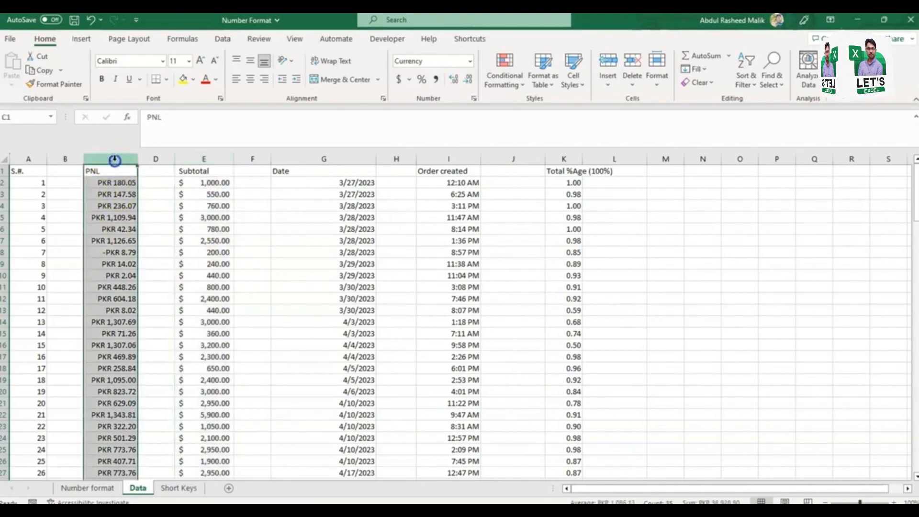
pyautogui.click(206, 159)
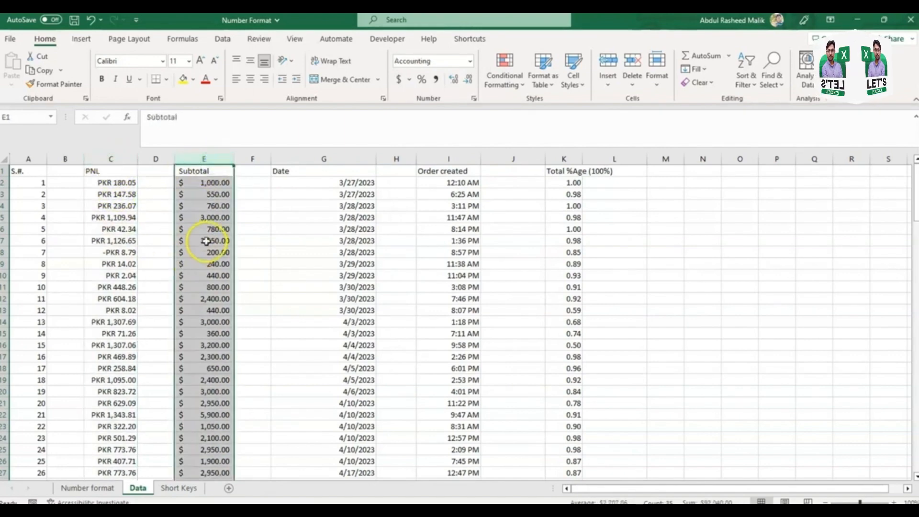
pyautogui.click(473, 98)
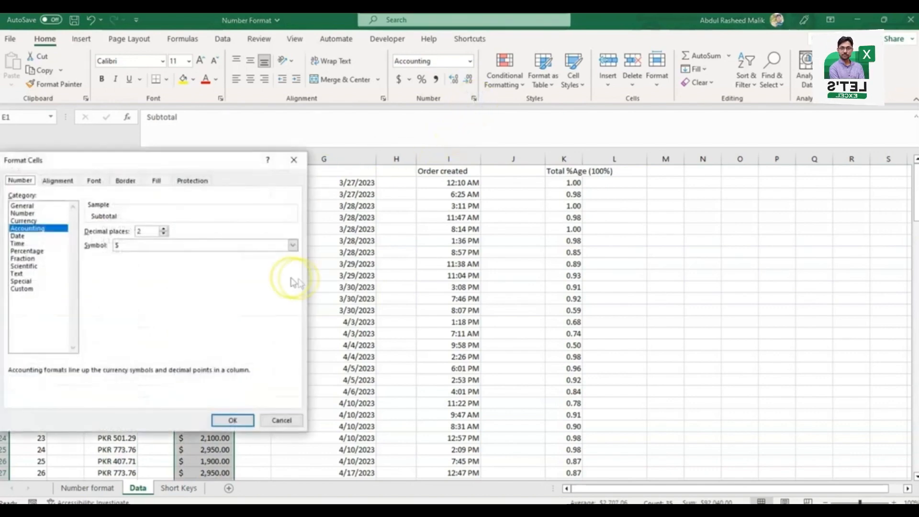
pyautogui.click(292, 245)
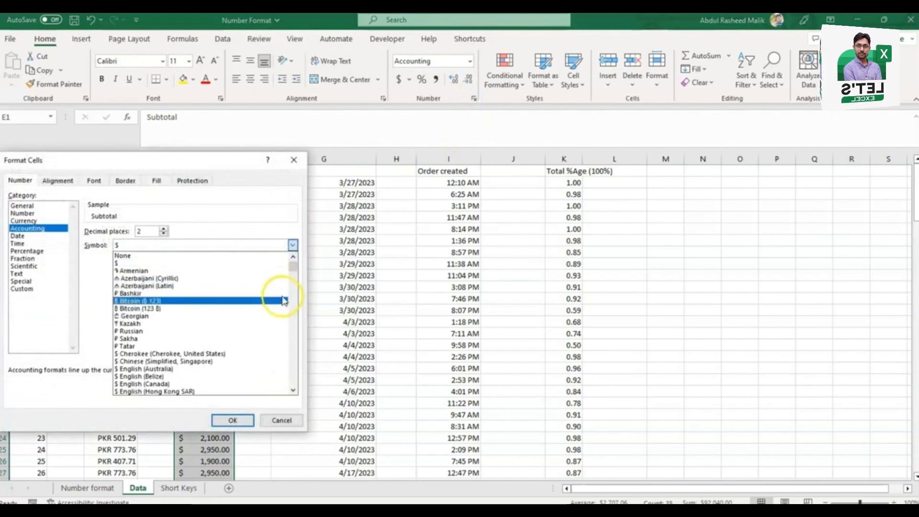
pyautogui.press('p')
pyautogui.press('p')
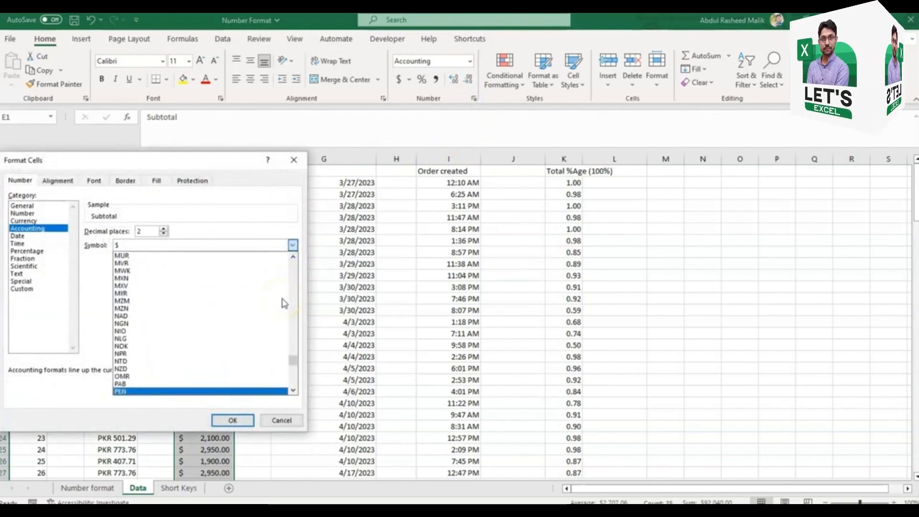
pyautogui.press('p')
pyautogui.press('p')
pyautogui.press('p')
pyautogui.press('p')
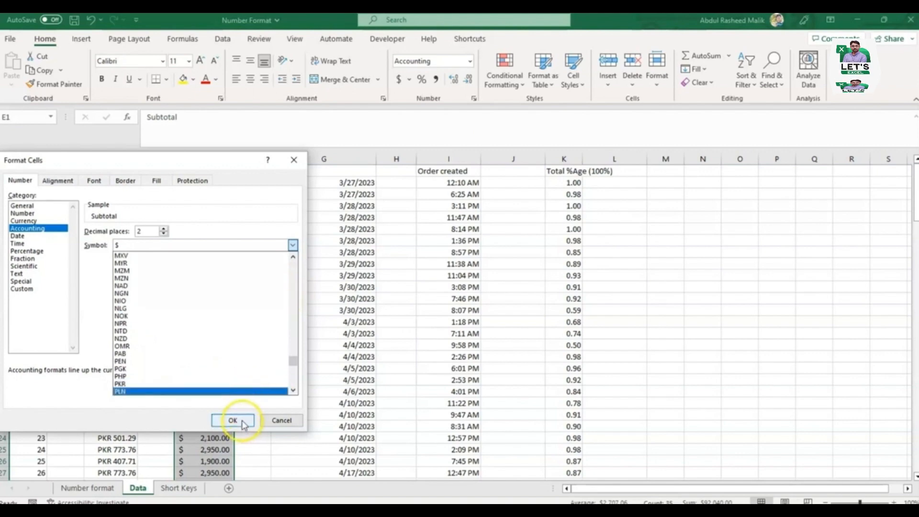
pyautogui.click(133, 384)
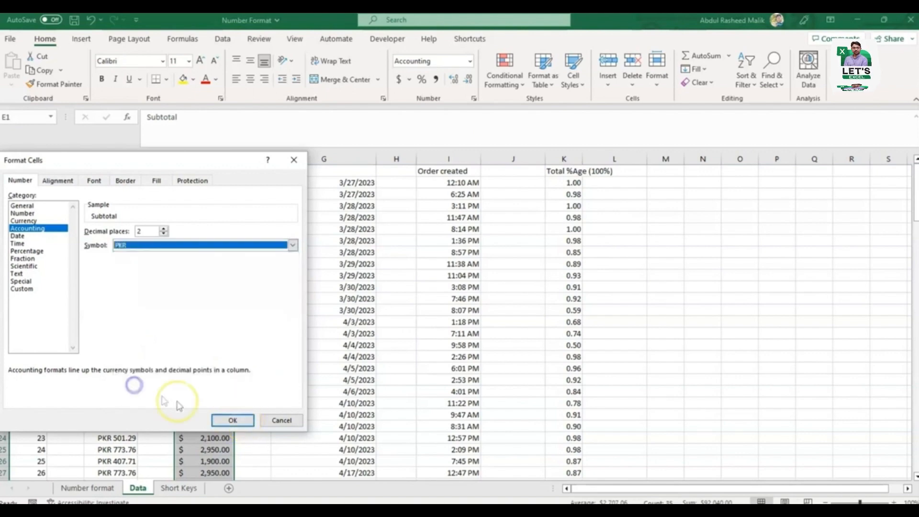
pyautogui.click(233, 421)
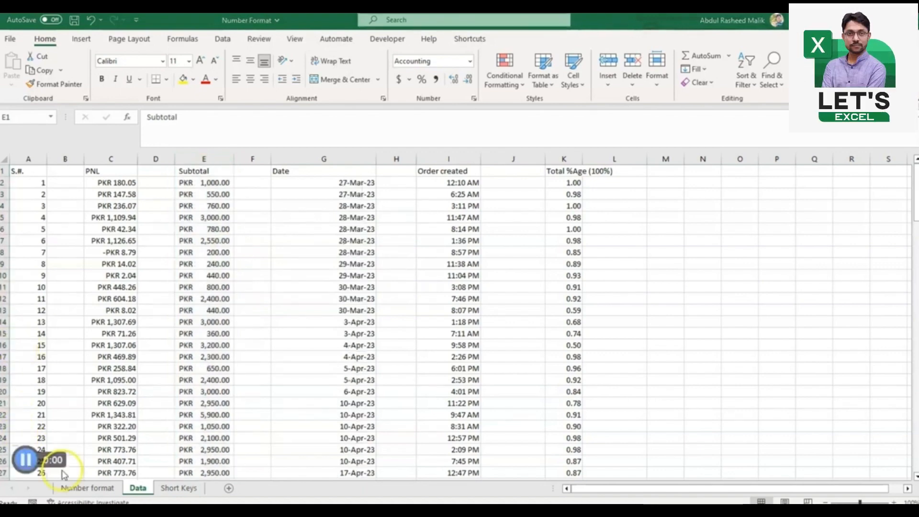
# Step: Apply the Short Date format to the whole Date column
pyautogui.click(64, 473)
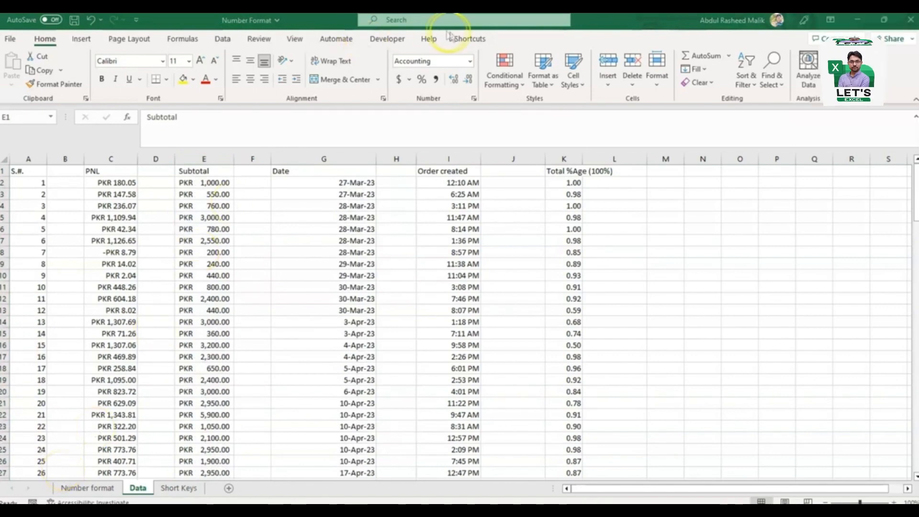
pyautogui.click(471, 62)
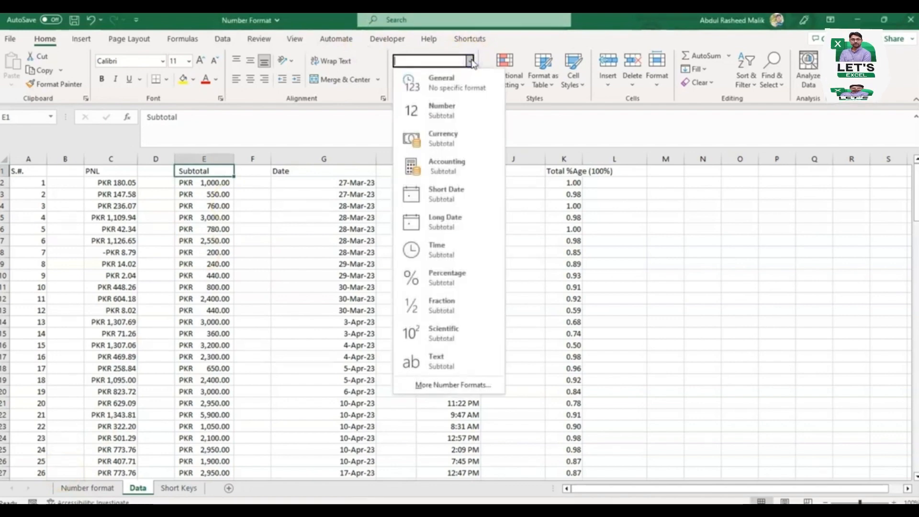
pyautogui.click(433, 232)
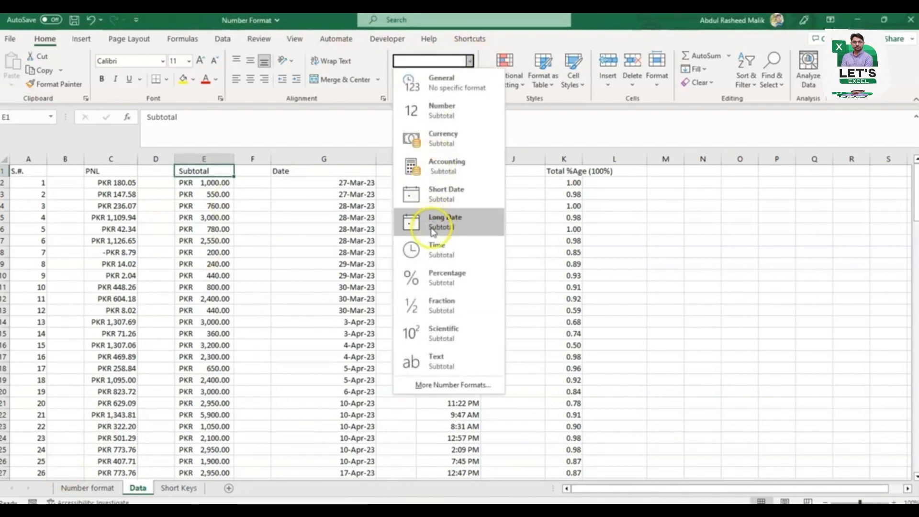
pyautogui.click(330, 224)
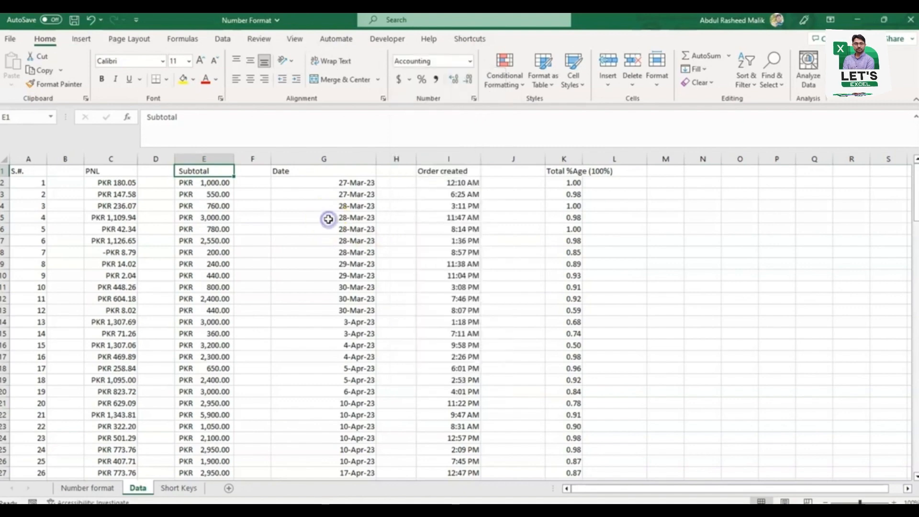
pyautogui.click(344, 158)
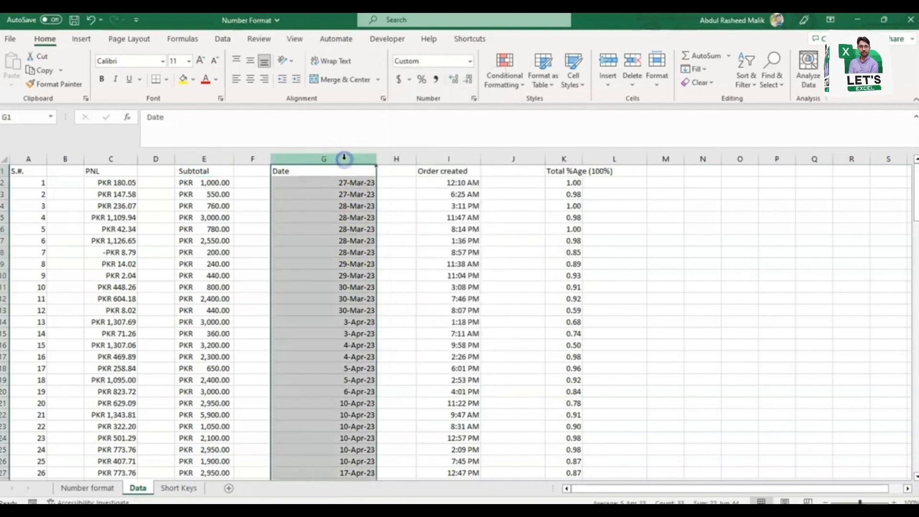
pyautogui.click(471, 62)
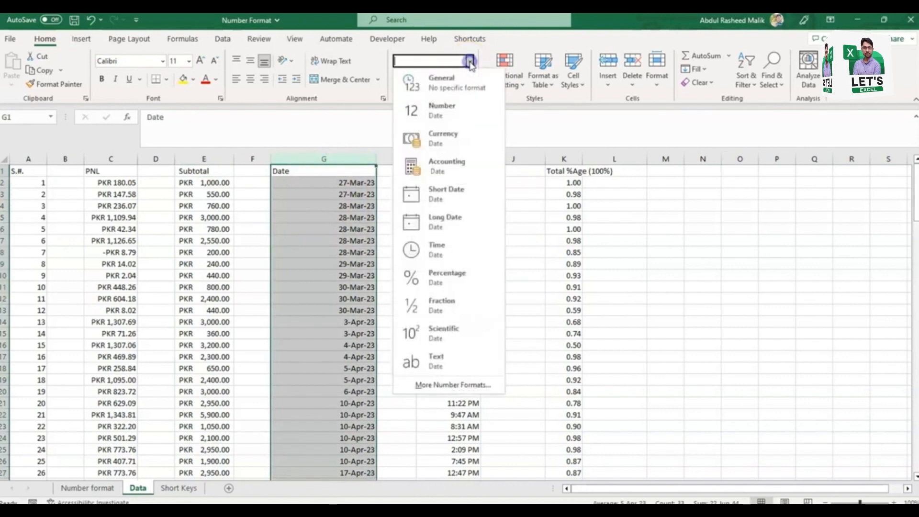
pyautogui.click(461, 196)
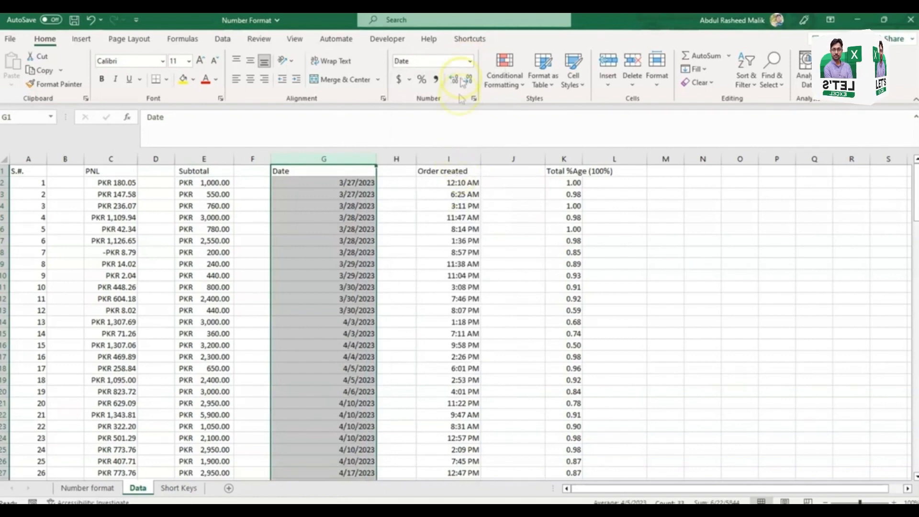
# Step: Apply the Long Date format to the whole Date column and change its date type to 14-Mar in the cell format settings
pyautogui.click(469, 62)
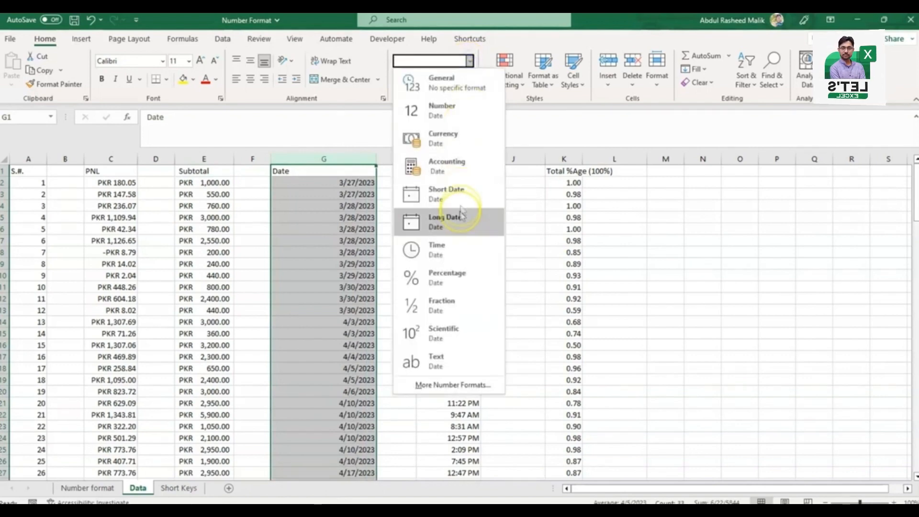
pyautogui.click(458, 222)
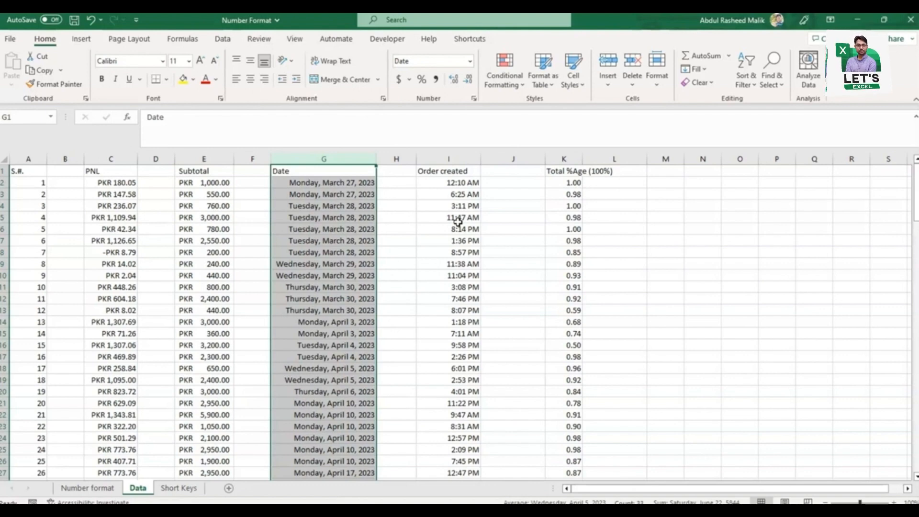
pyautogui.click(474, 99)
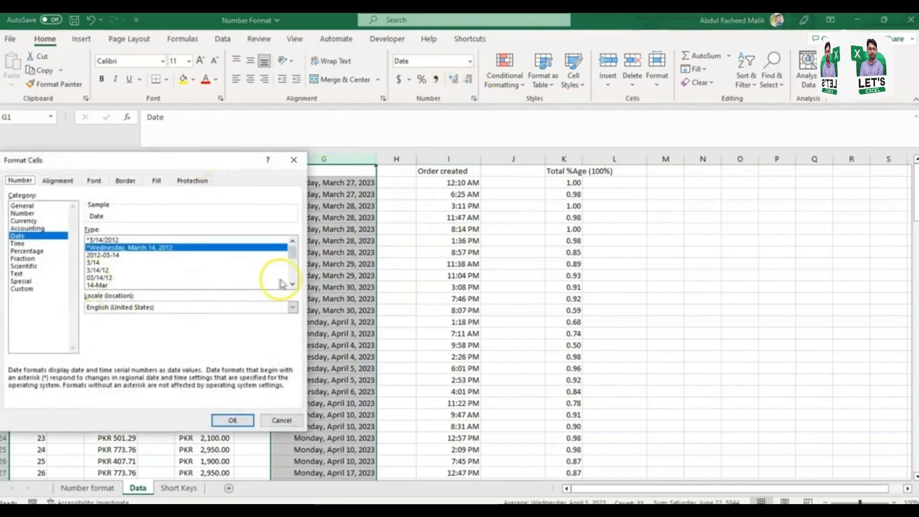
pyautogui.click(108, 285)
pyautogui.click(242, 419)
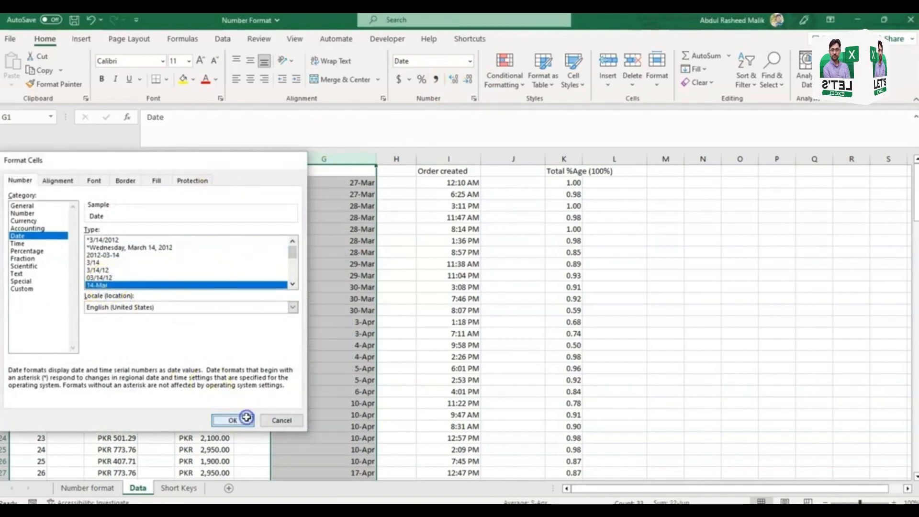
# Step: Set the Date column's date type to March 14, 2012 in the cell format settings
pyautogui.click(473, 98)
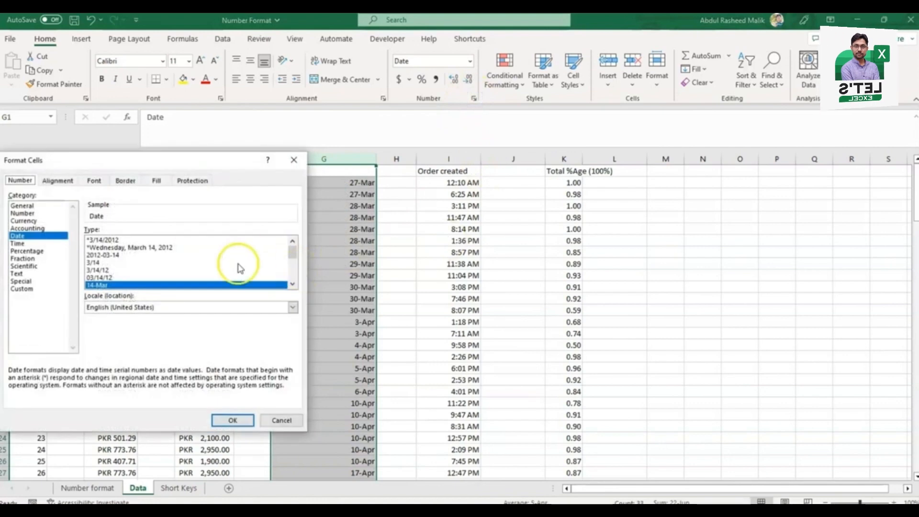
pyautogui.click(292, 284)
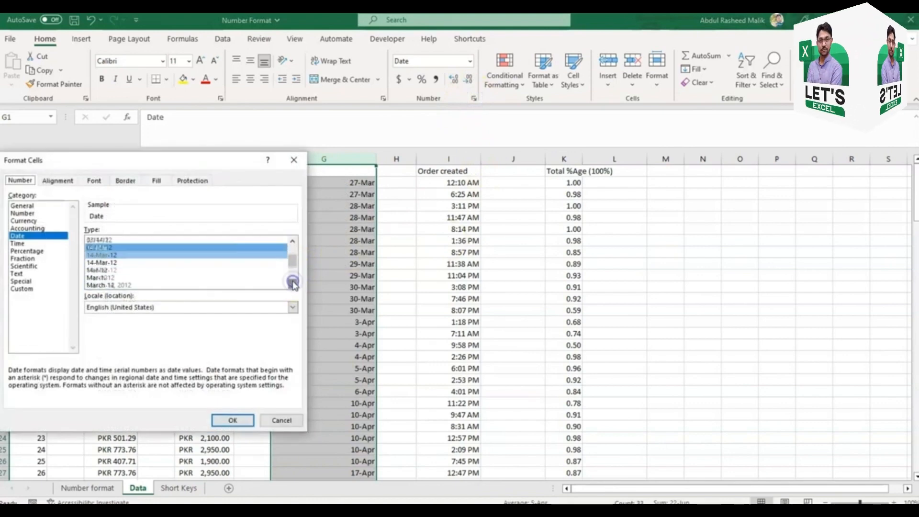
pyautogui.click(129, 269)
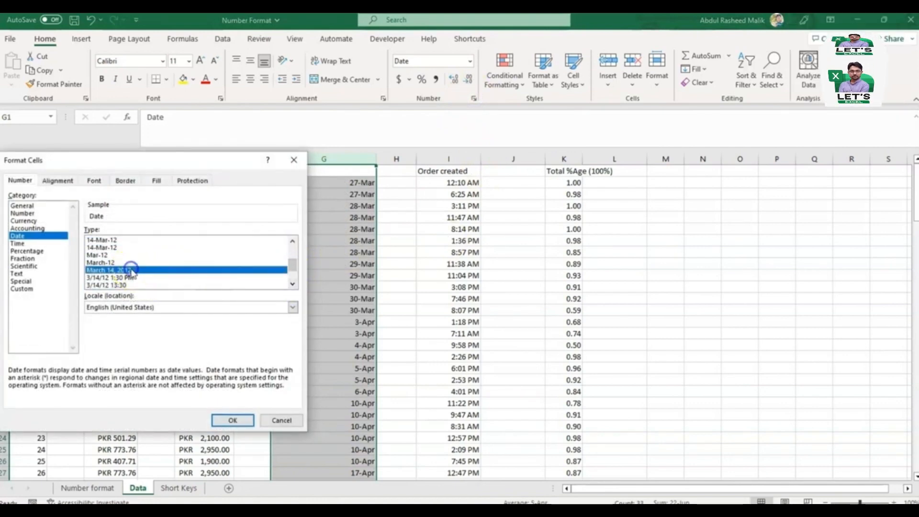
pyautogui.click(235, 420)
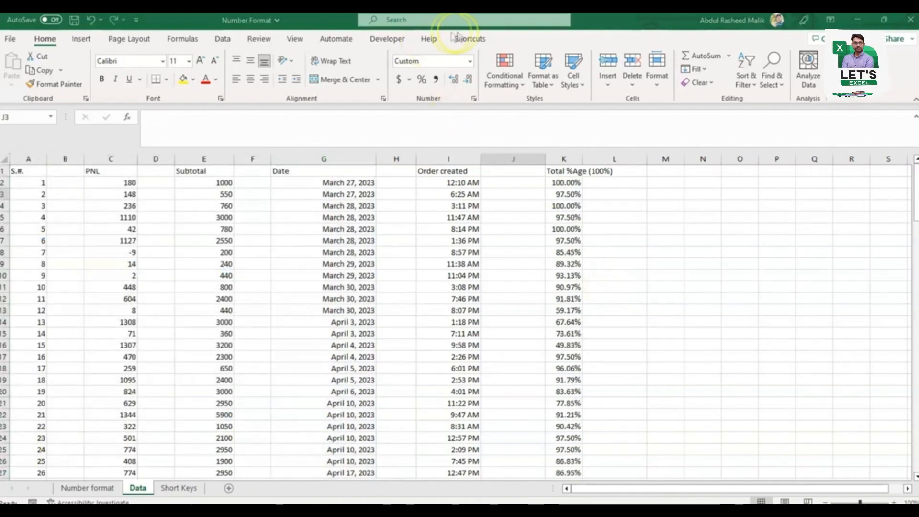
# Step: Apply the Time format to the whole Order created column
pyautogui.click(470, 61)
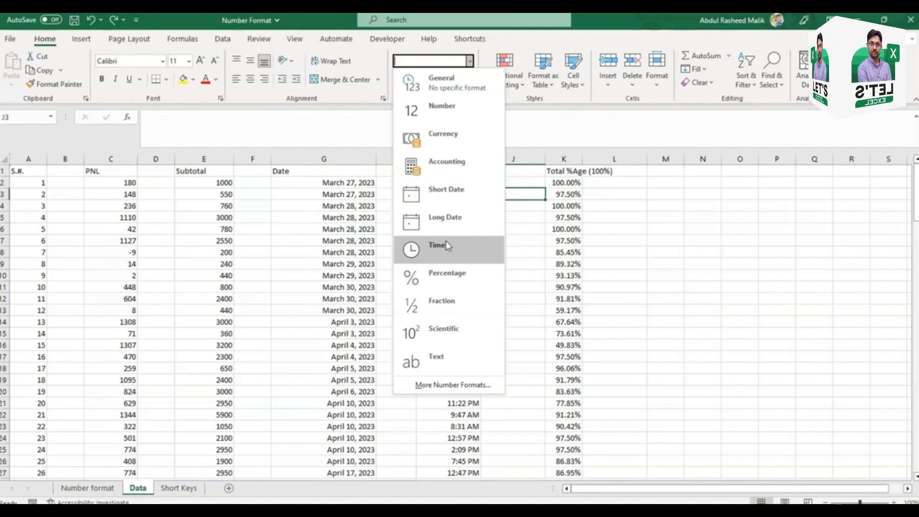
pyautogui.click(476, 251)
pyautogui.click(449, 161)
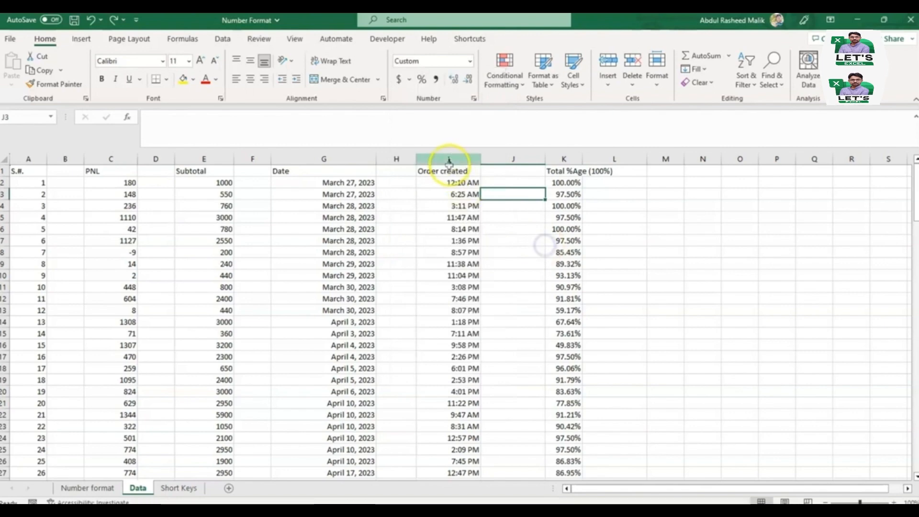
pyautogui.click(469, 60)
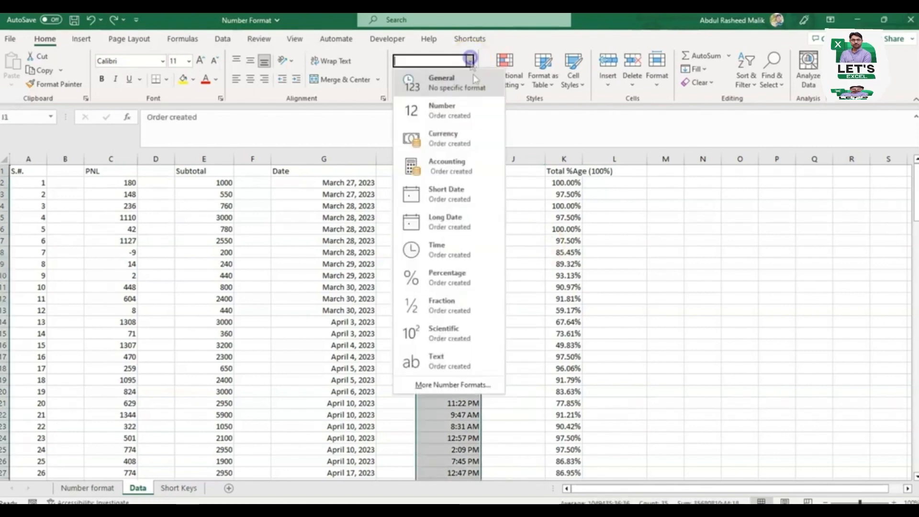
pyautogui.click(452, 253)
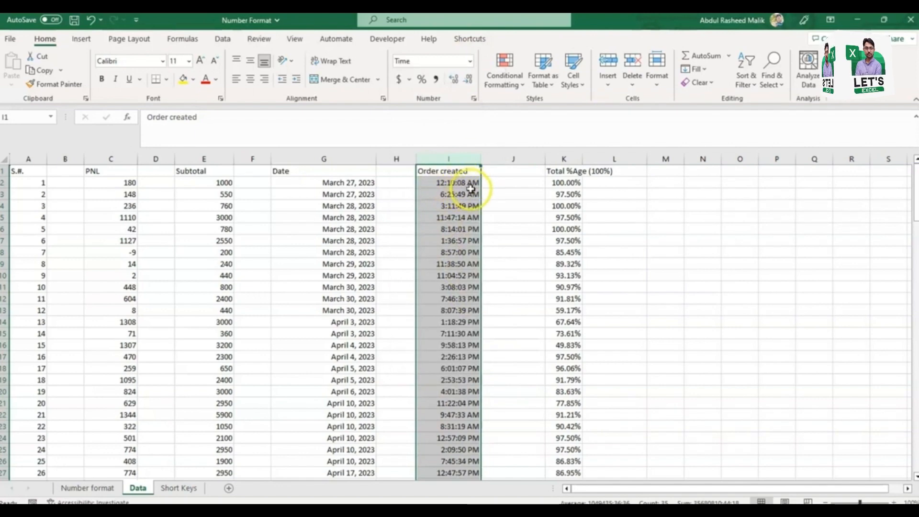
# Step: Set the Order created column's time type to 1:30 PM in the cell format settings
pyautogui.click(474, 99)
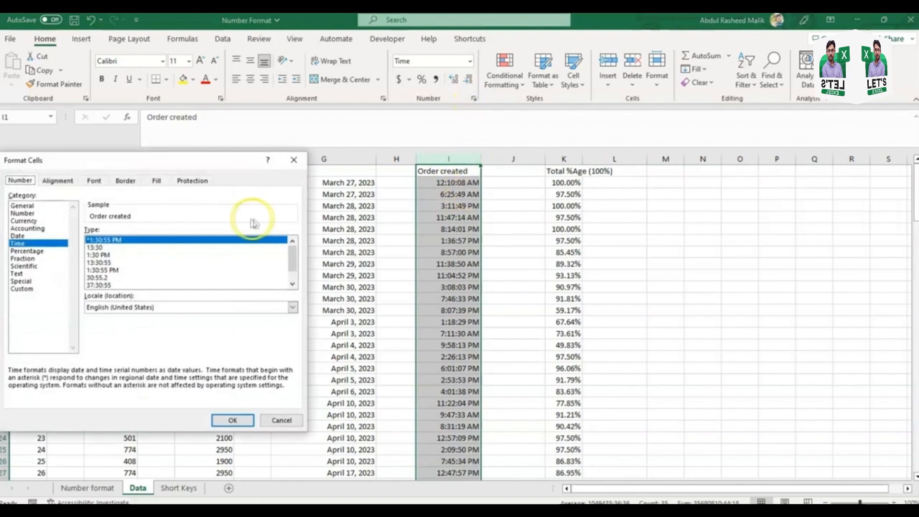
pyautogui.click(291, 285)
pyautogui.click(291, 284)
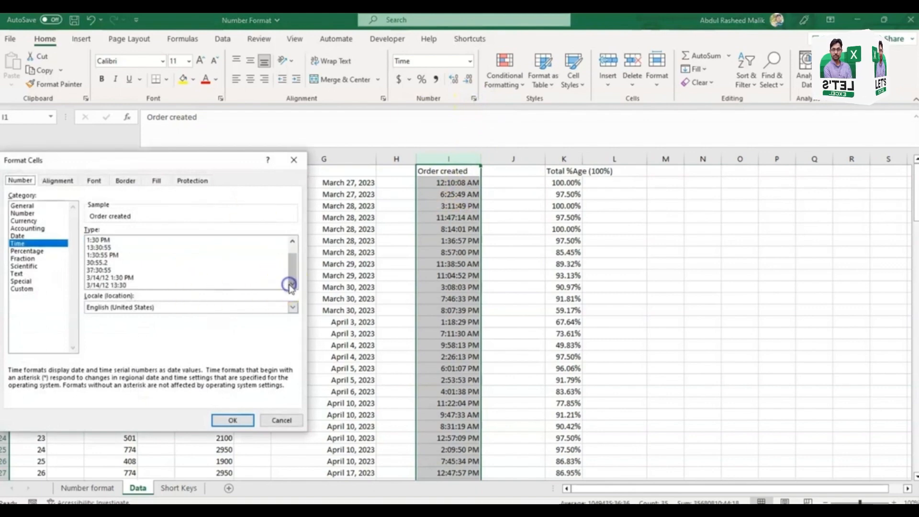
pyautogui.click(293, 241)
pyautogui.click(293, 241)
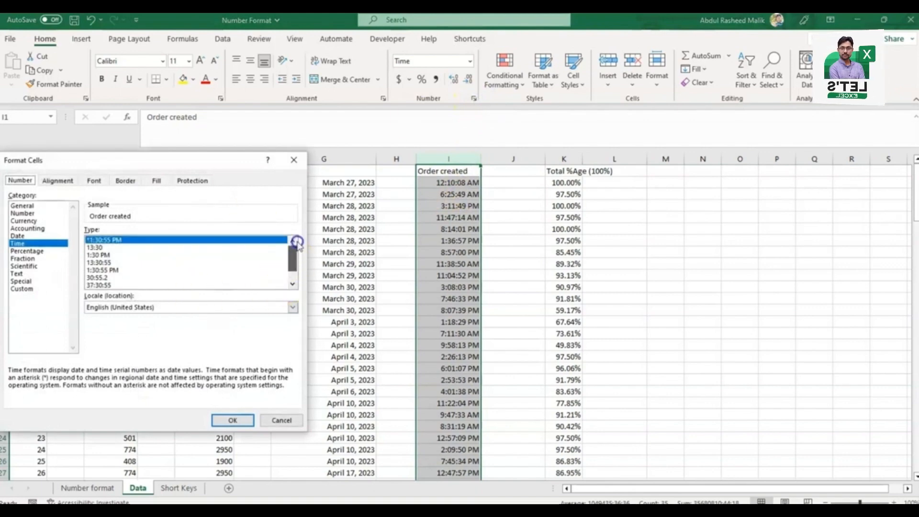
pyautogui.click(107, 255)
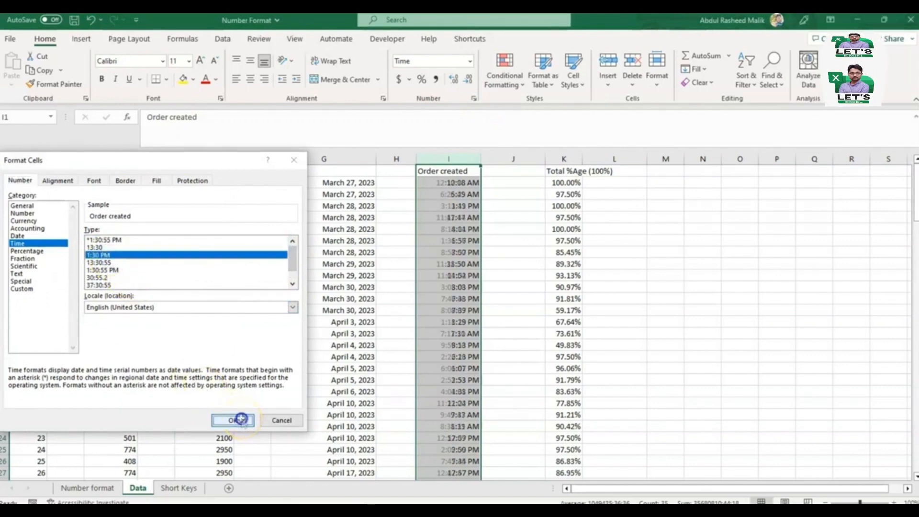
pyautogui.click(232, 420)
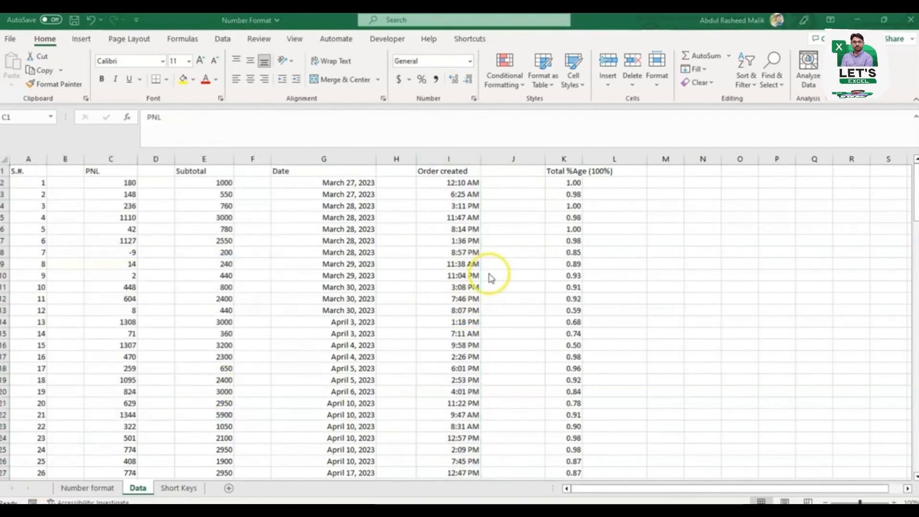
# Step: Apply the Percentage format to the whole Total %Age column
pyautogui.click(469, 61)
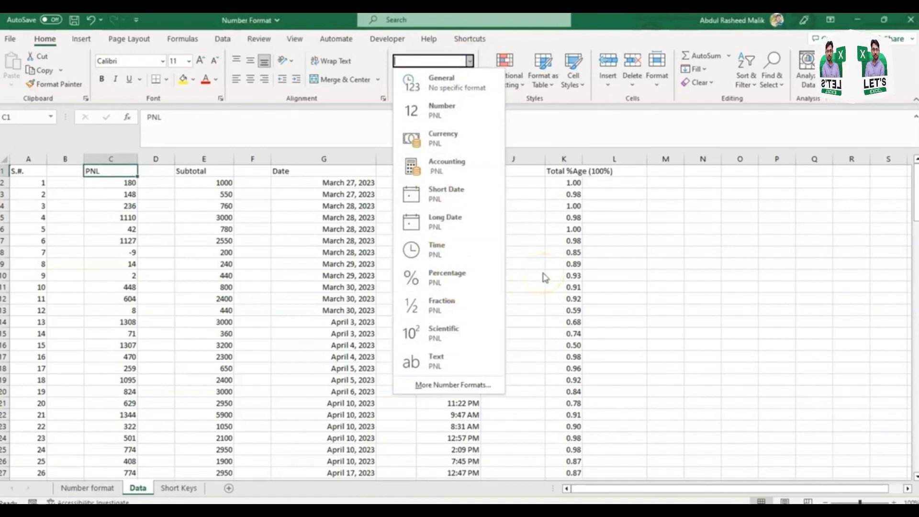
pyautogui.click(577, 237)
pyautogui.click(575, 158)
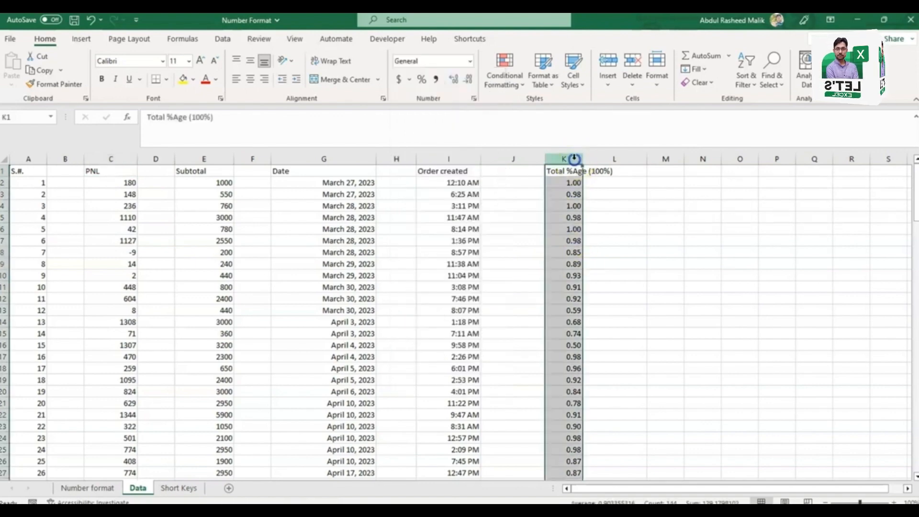
pyautogui.click(471, 62)
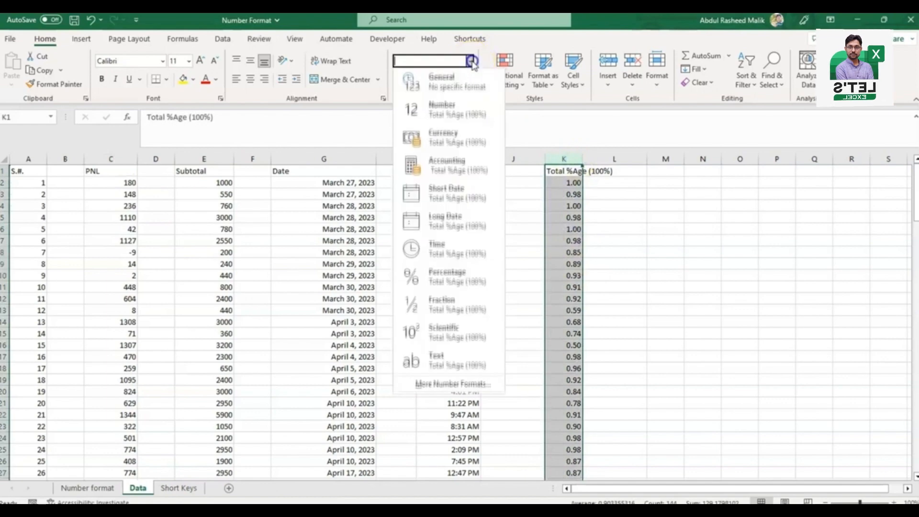
pyautogui.click(466, 278)
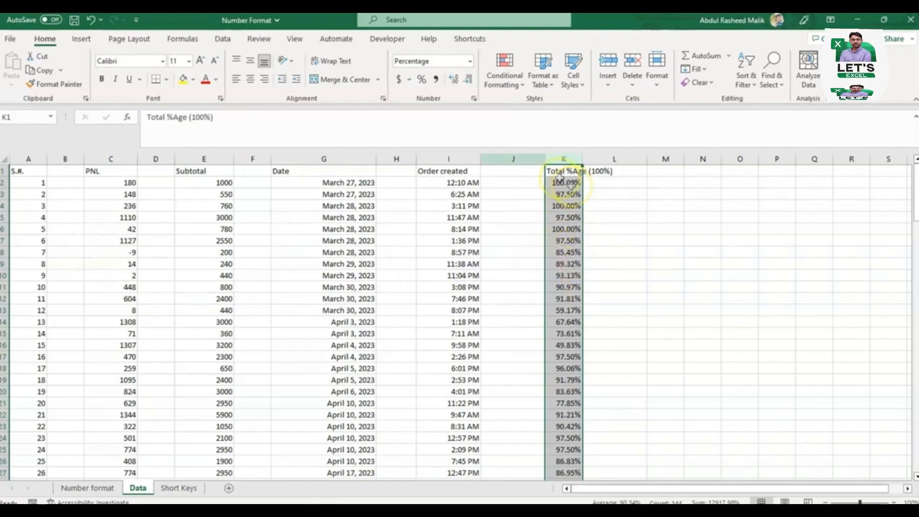
# Step: Vary the Total %Age column's decimal places, going down to none, up to three, and ending at two
pyautogui.click(470, 82)
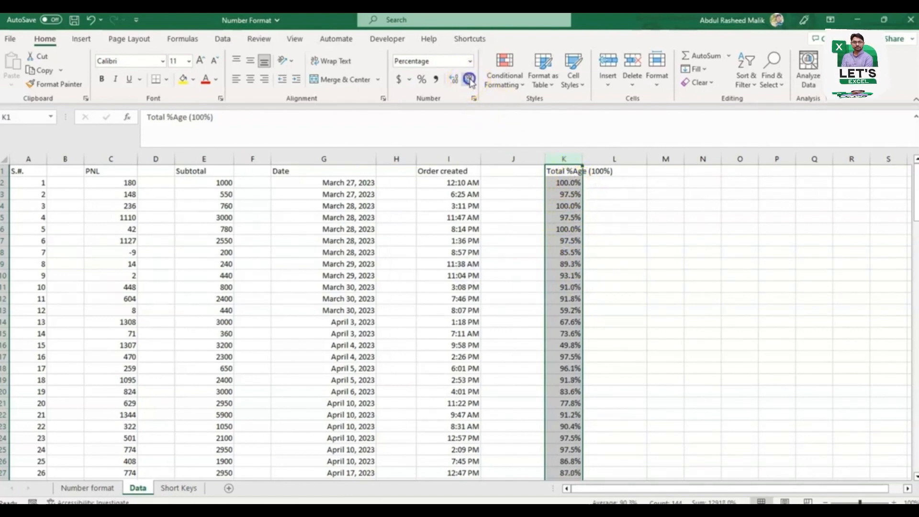
pyautogui.click(470, 82)
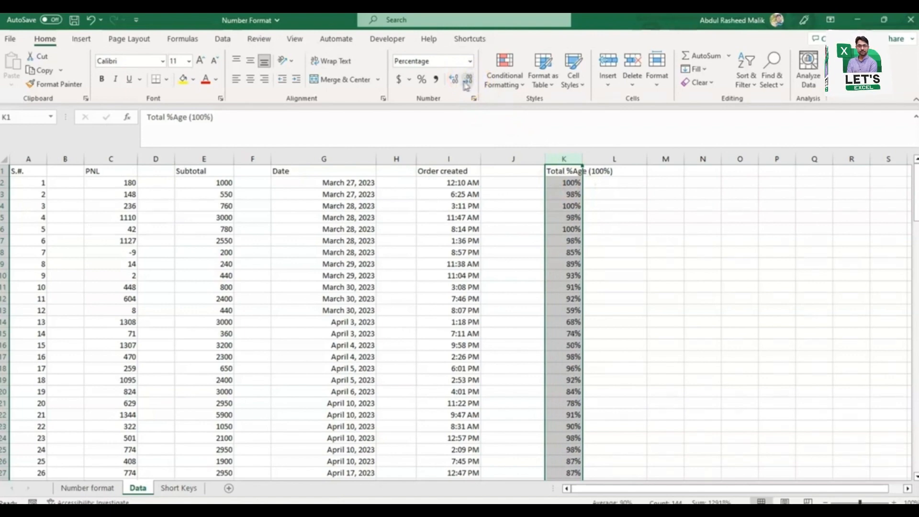
pyautogui.click(456, 81)
pyautogui.click(456, 80)
pyautogui.click(455, 81)
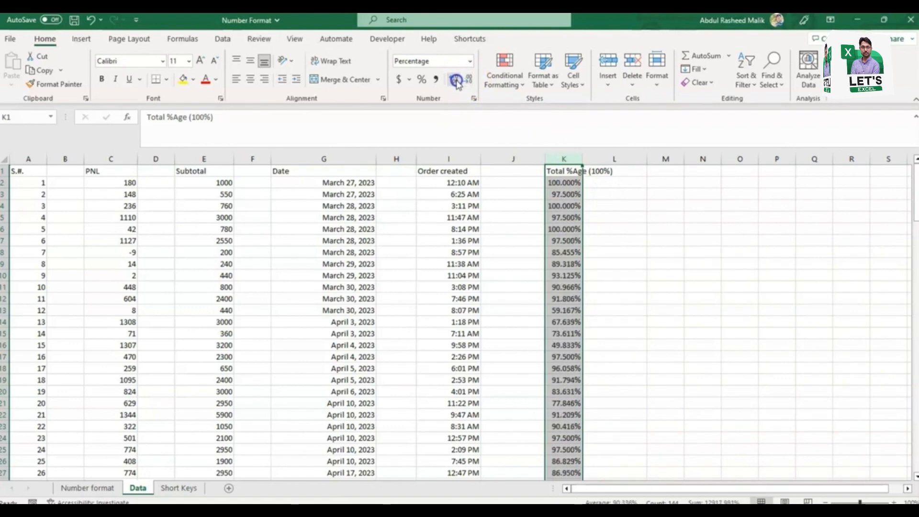
pyautogui.click(469, 80)
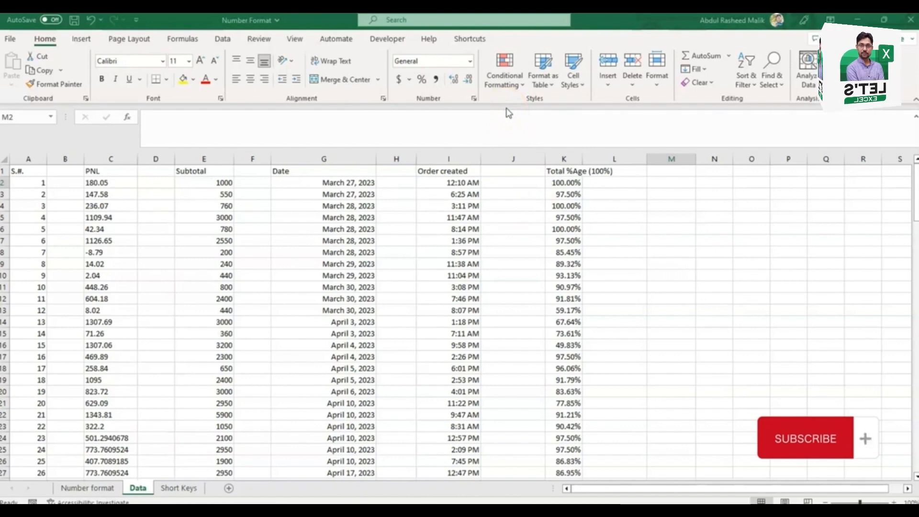
# Step: Apply the Scientific format to the whole Subtotal column
pyautogui.click(470, 62)
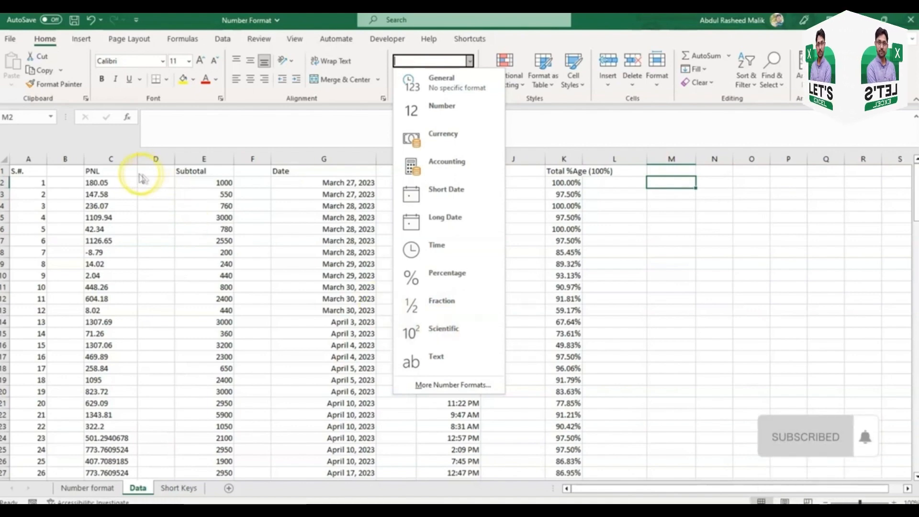
pyautogui.click(194, 159)
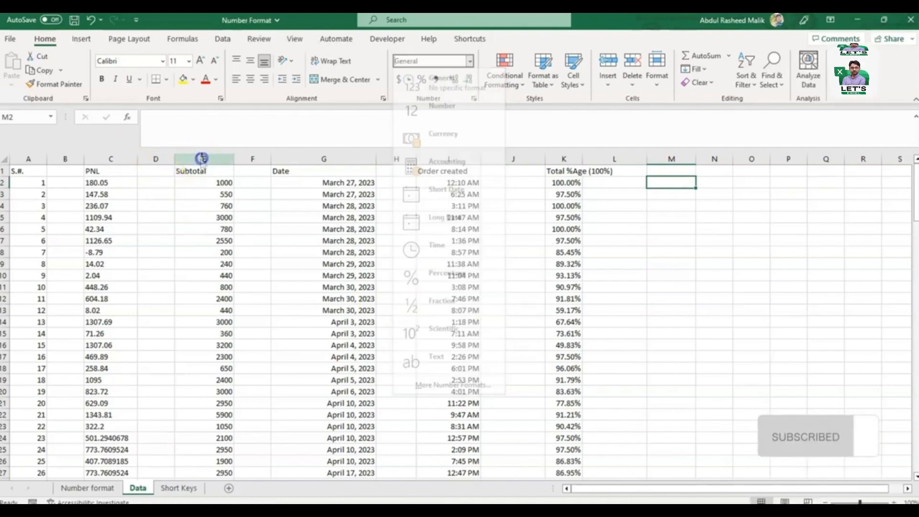
pyautogui.click(201, 158)
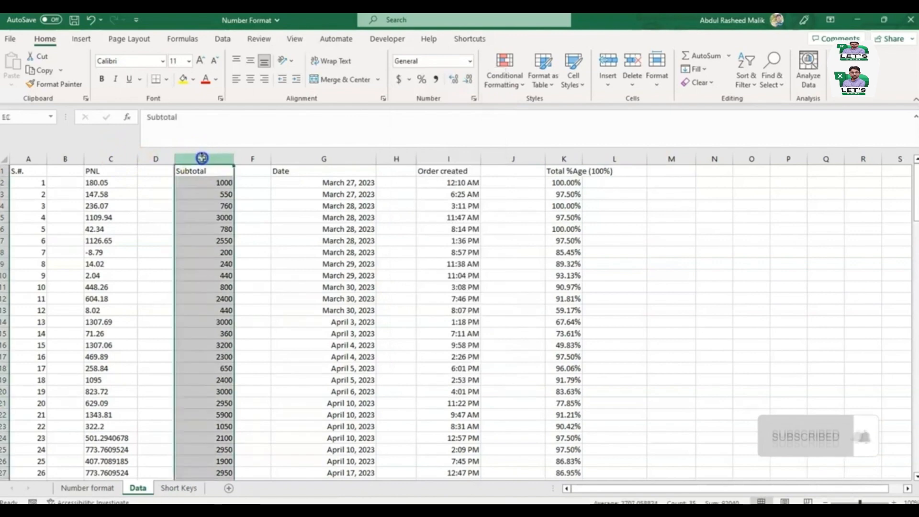
pyautogui.click(470, 61)
pyautogui.click(443, 330)
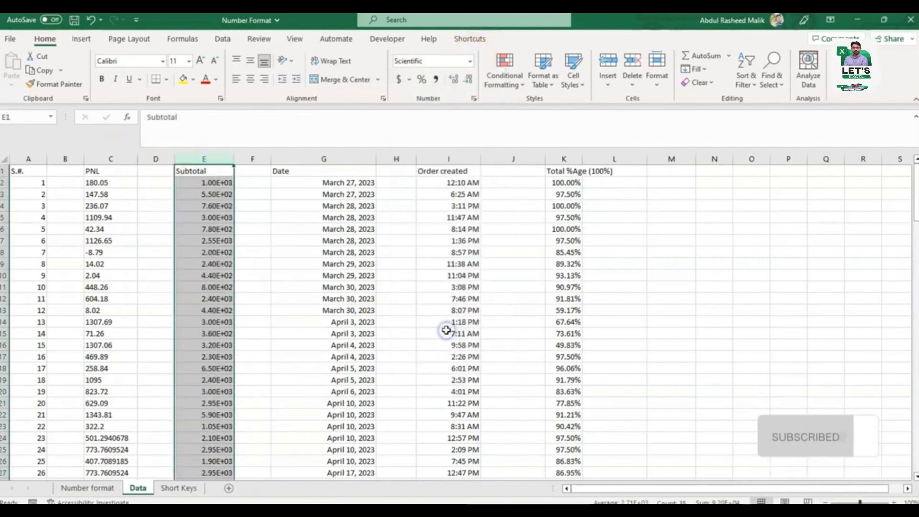
# Step: Apply the Fraction format to the whole PNL column
pyautogui.click(116, 160)
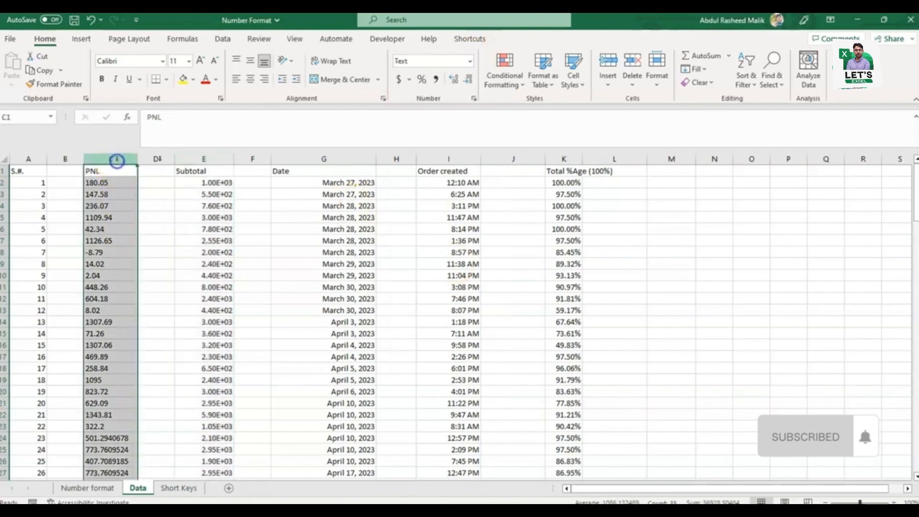
pyautogui.click(470, 61)
pyautogui.click(451, 304)
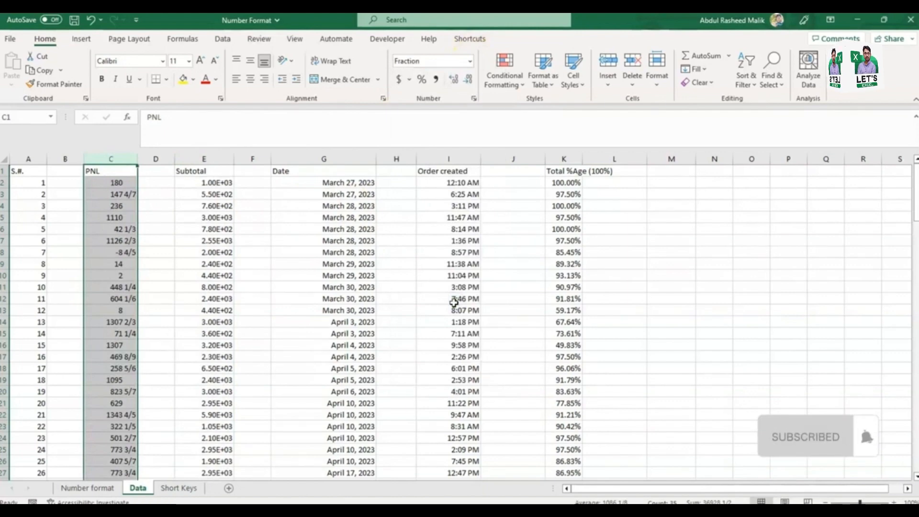
pyautogui.click(471, 62)
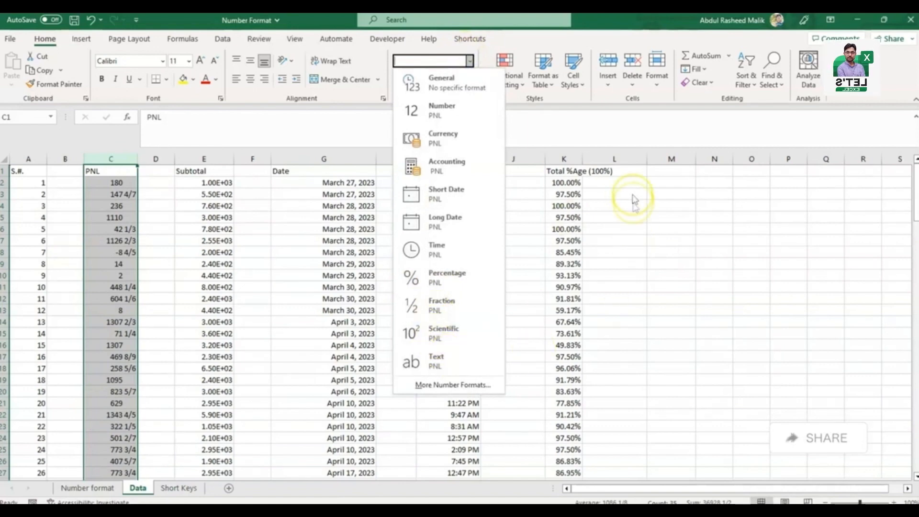
pyautogui.click(581, 208)
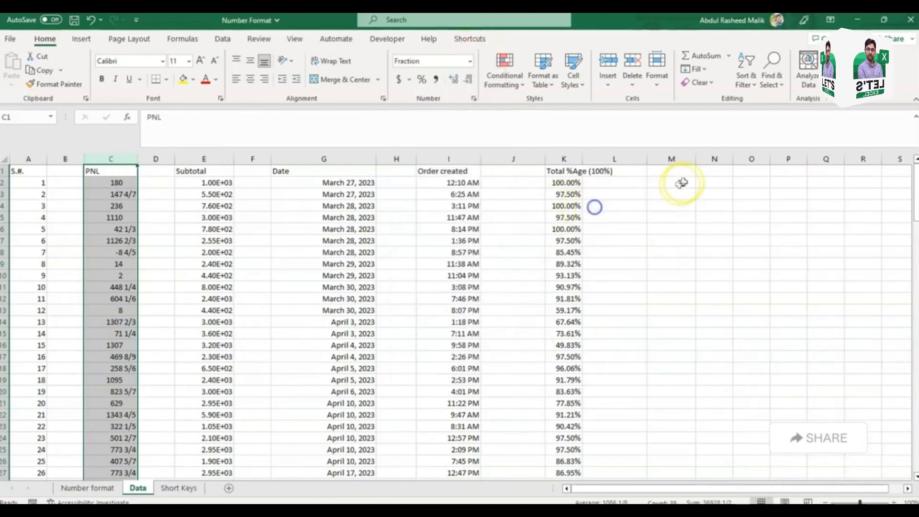
# Step: Enter a phone number with a leading zero in cell M2 while it has the General format
pyautogui.click(664, 181)
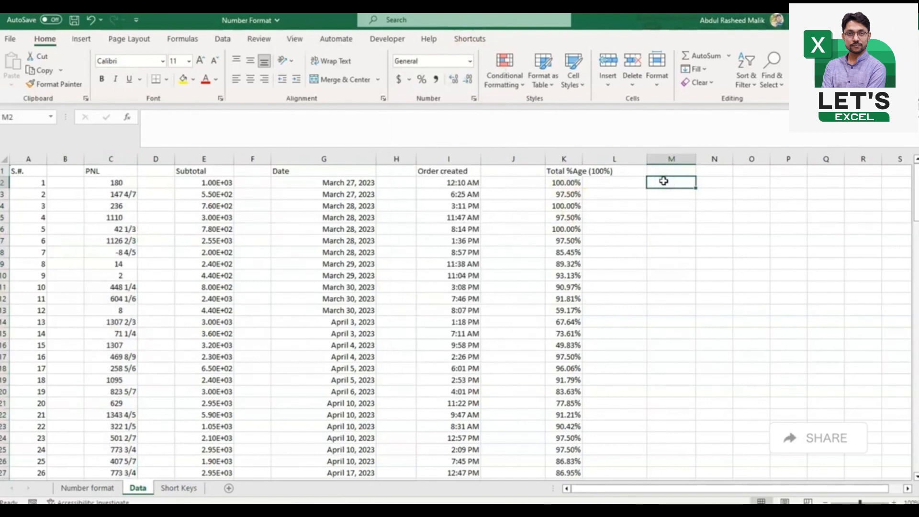
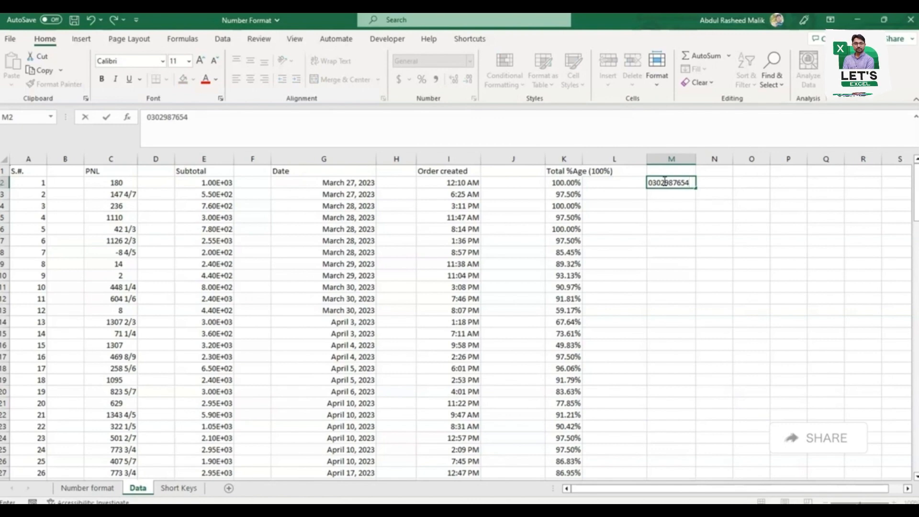
pyautogui.press('Return')
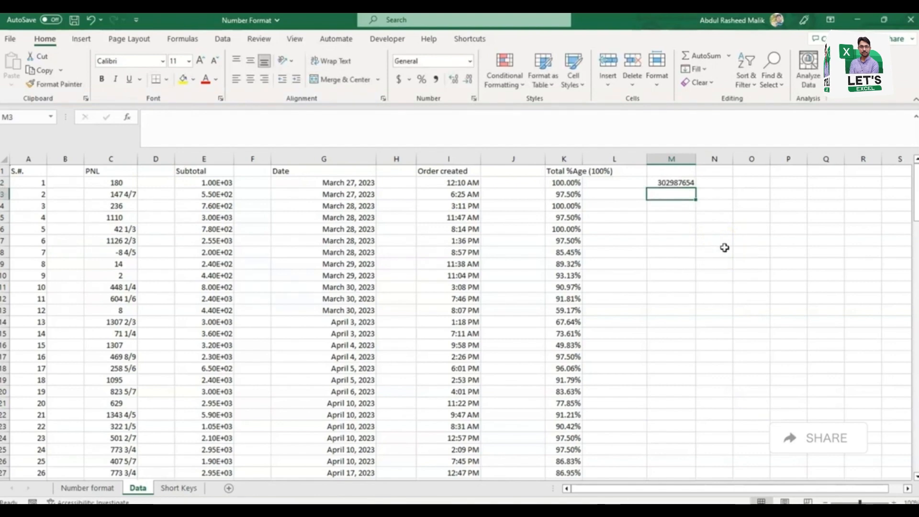
# Step: Apply the Text format to cell M2 and re-enter the full phone number with its leading zero
pyautogui.press('Up')
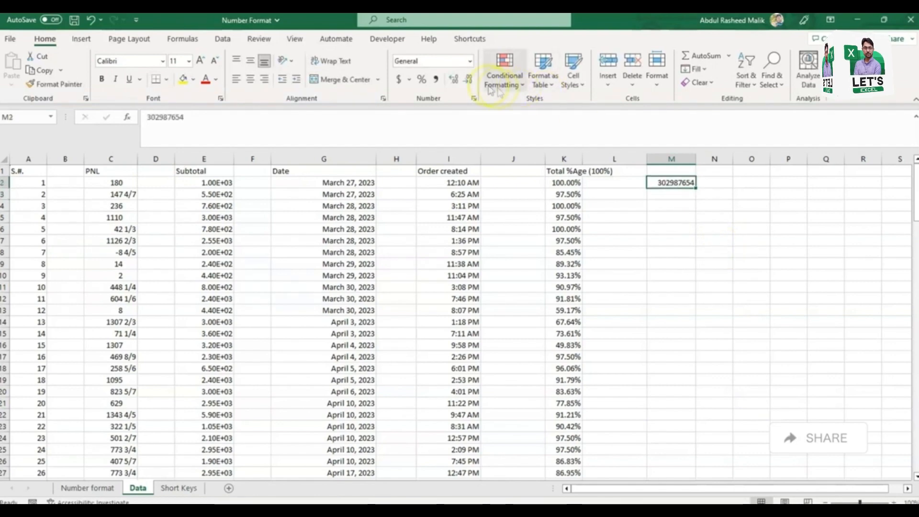
pyautogui.click(470, 61)
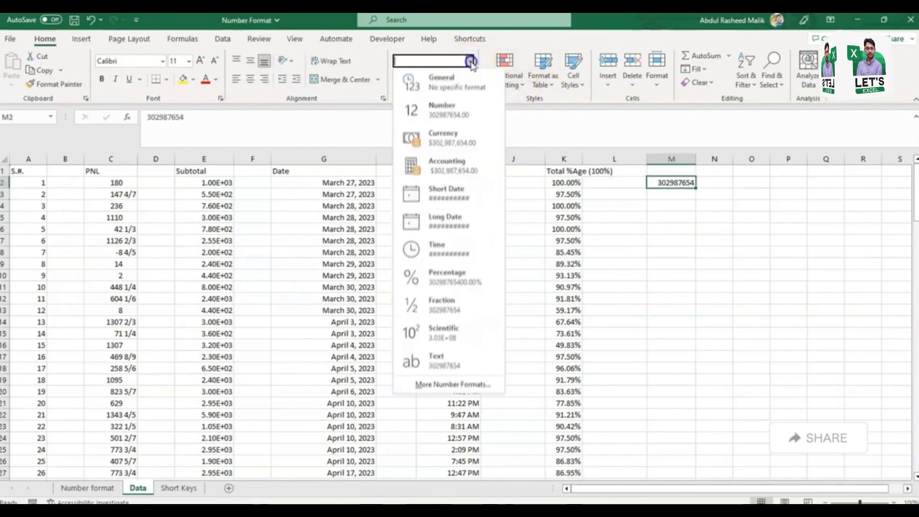
pyautogui.click(446, 362)
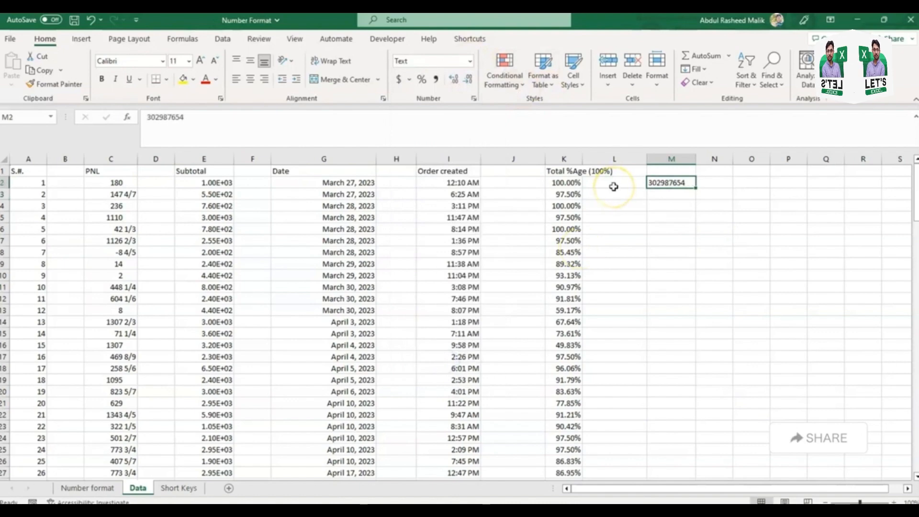
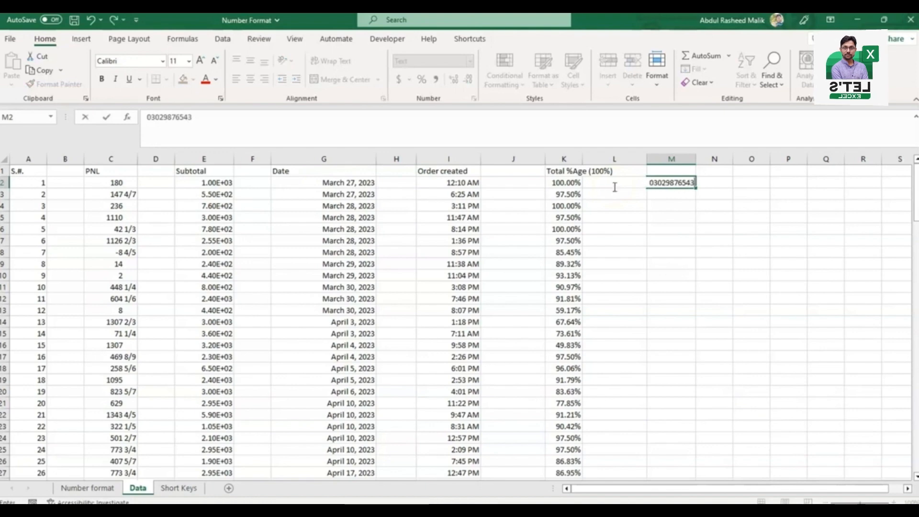
pyautogui.hotkey('ctrl', 'Return')
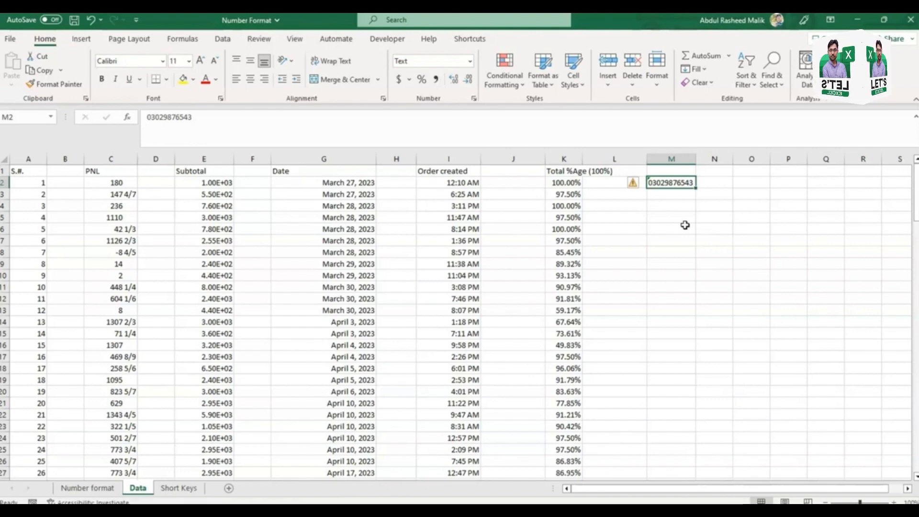
pyautogui.click(91, 510)
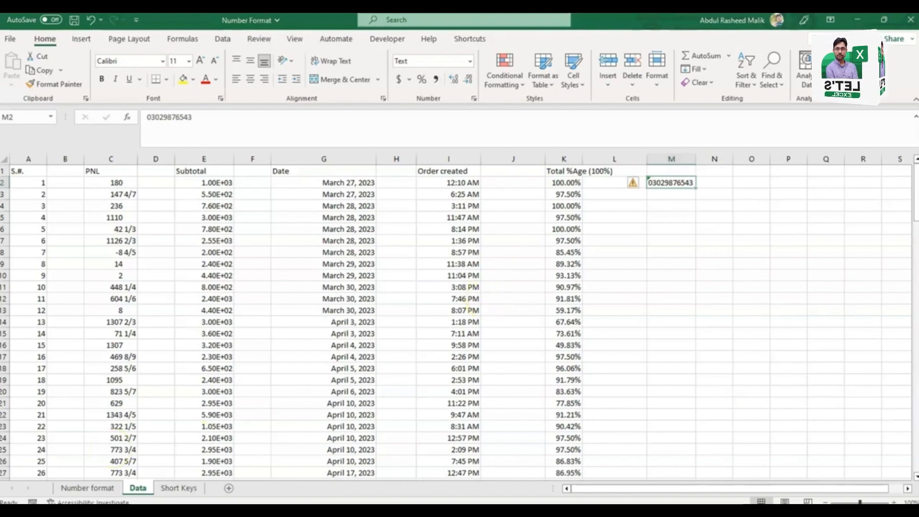
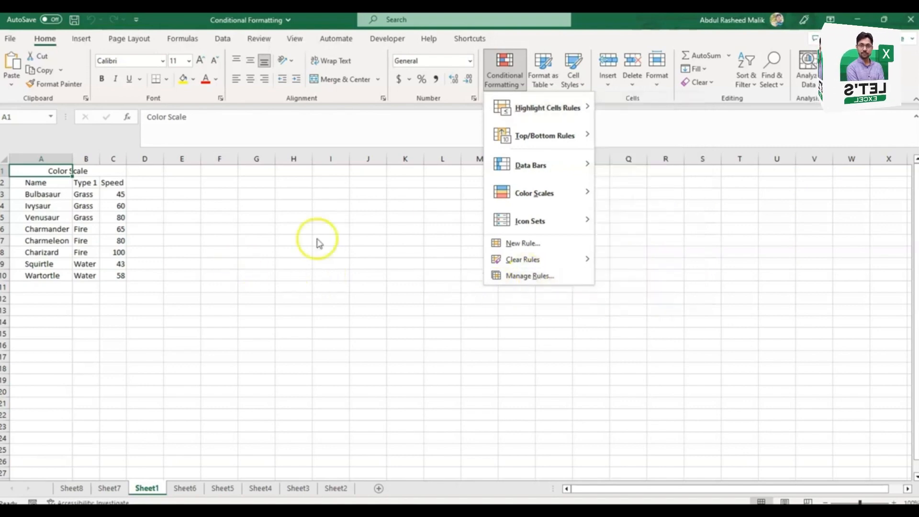
# Step: Start a Greater Than highlight rule on the Speed values in C3:C10 with a threshold of 80
pyautogui.click(560, 106)
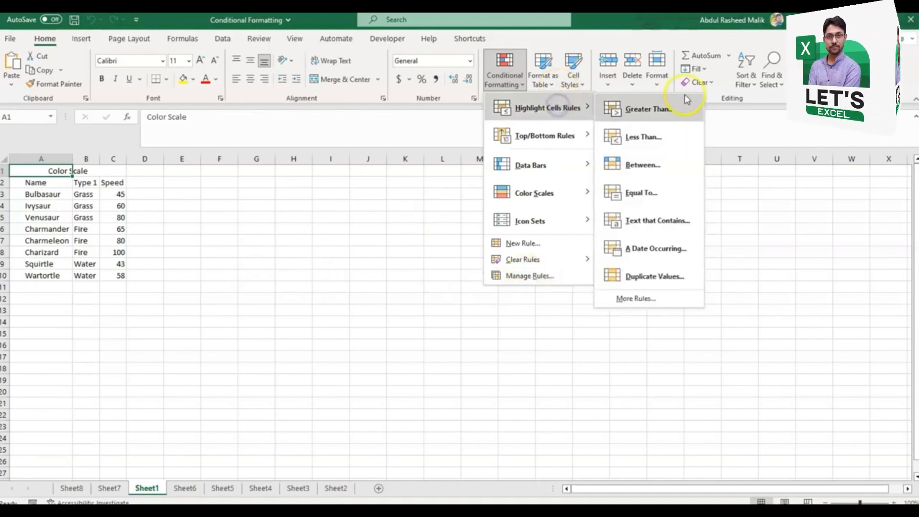
pyautogui.click(124, 198)
pyautogui.click(120, 195)
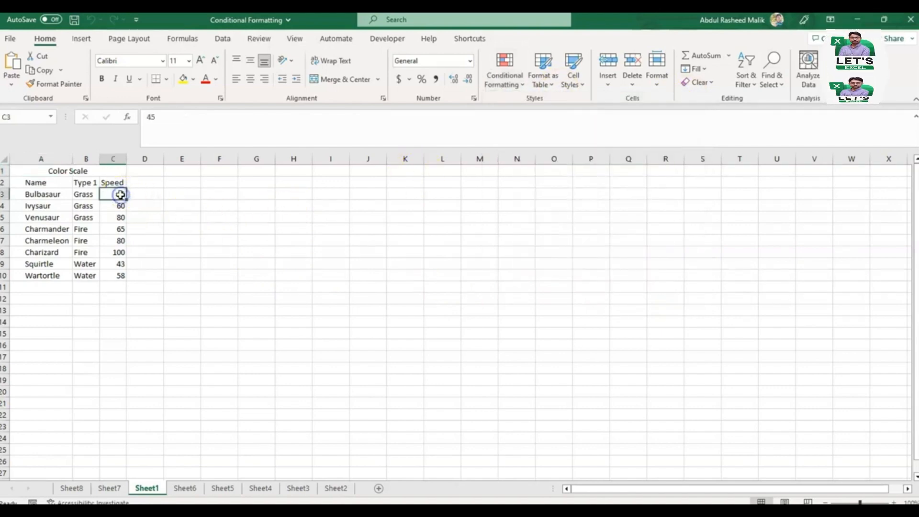
pyautogui.hotkey('ctrl', 'shift', 'Down')
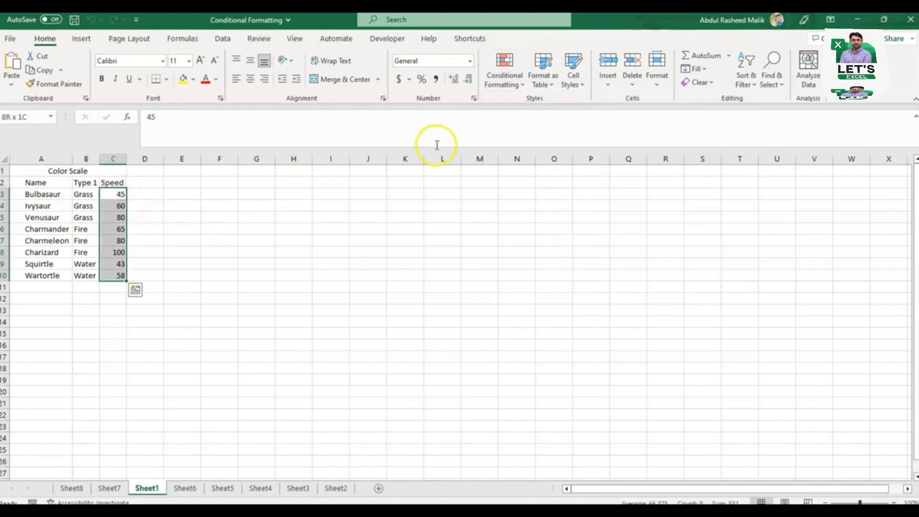
pyautogui.click(511, 84)
pyautogui.moveTo(523, 107)
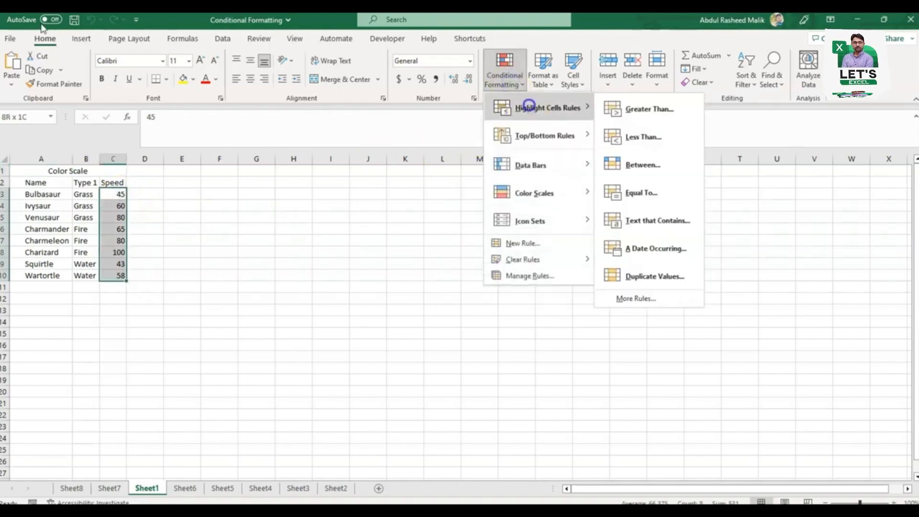
pyautogui.click(637, 106)
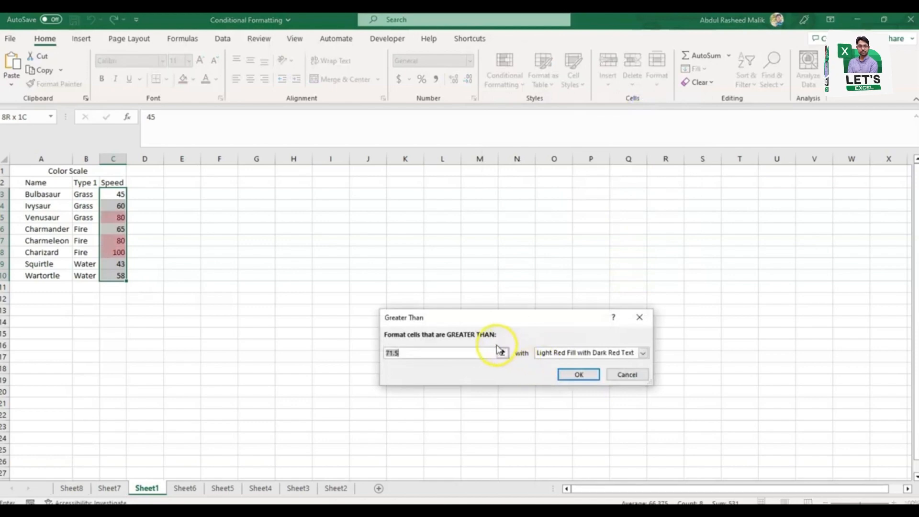
pyautogui.click(477, 354)
pyautogui.press('BackSpace')
pyautogui.press('BackSpace')
pyautogui.press('BackSpace')
pyautogui.press('BackSpace')
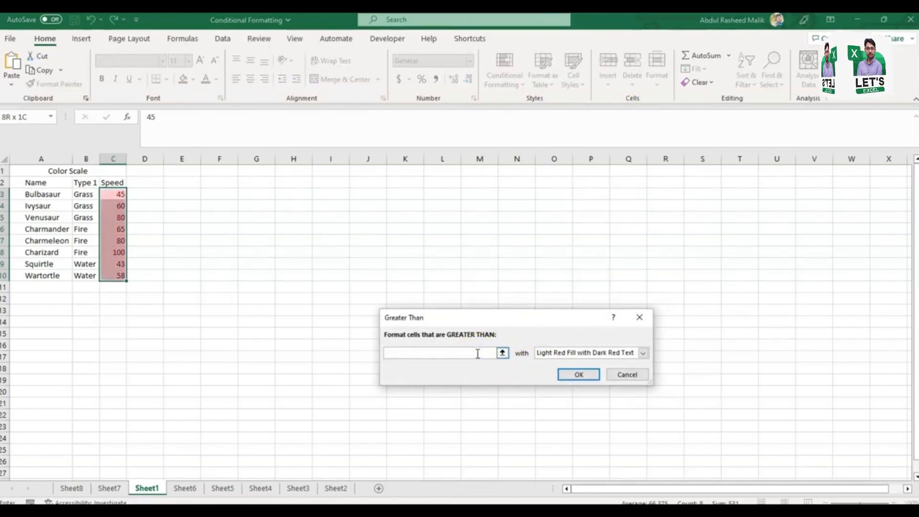
pyautogui.write('80')
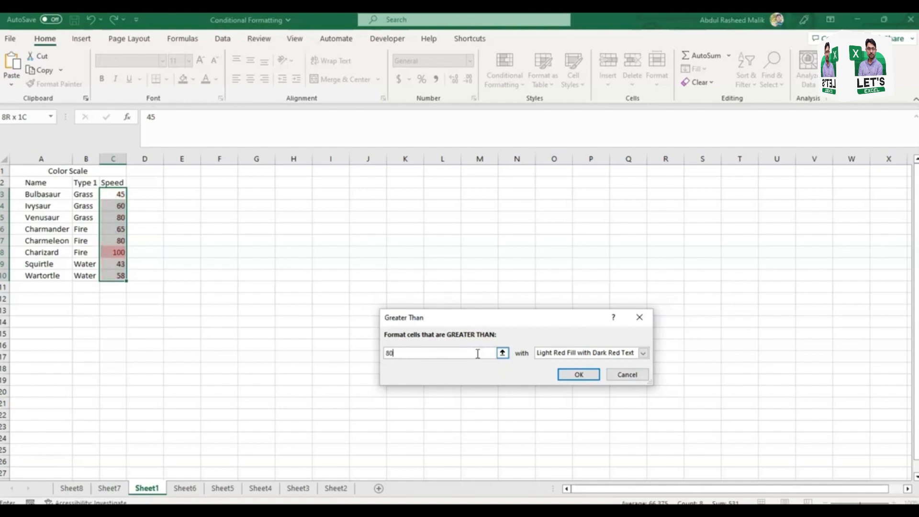
# Step: Preview the rule with yellow fill and text, green fill and text, Light Red Fill, Red Text and Red Border formats
pyautogui.click(643, 354)
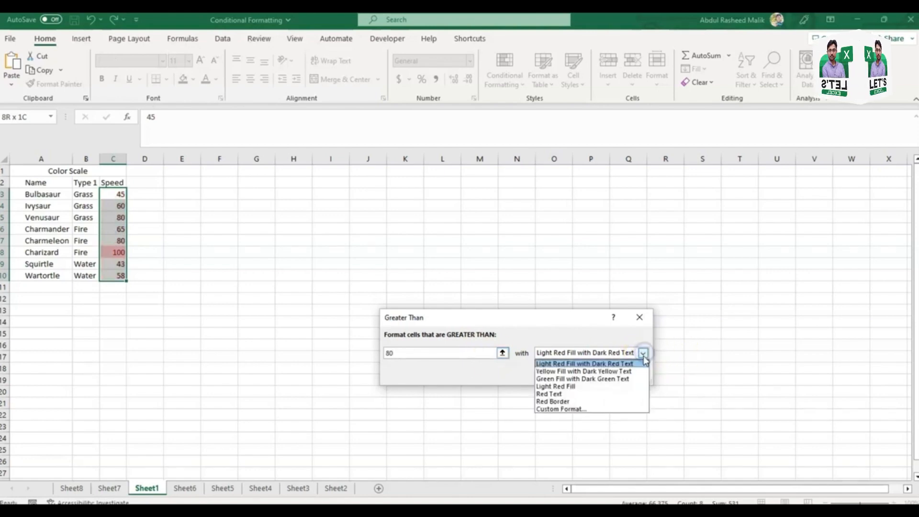
pyautogui.click(646, 372)
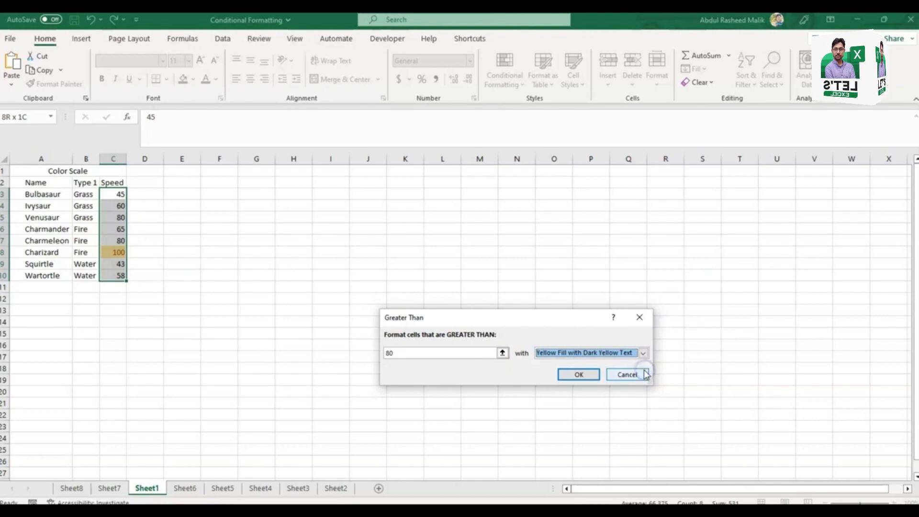
pyautogui.click(643, 354)
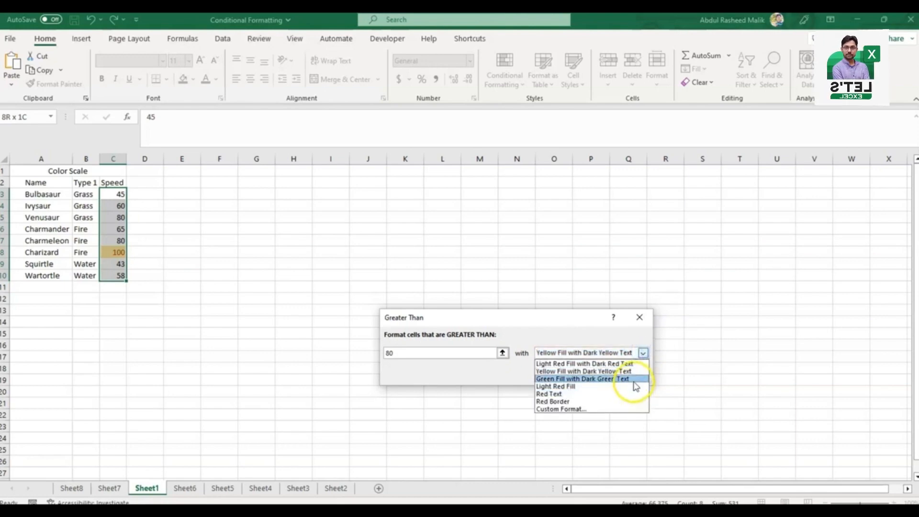
pyautogui.click(634, 381)
pyautogui.click(644, 354)
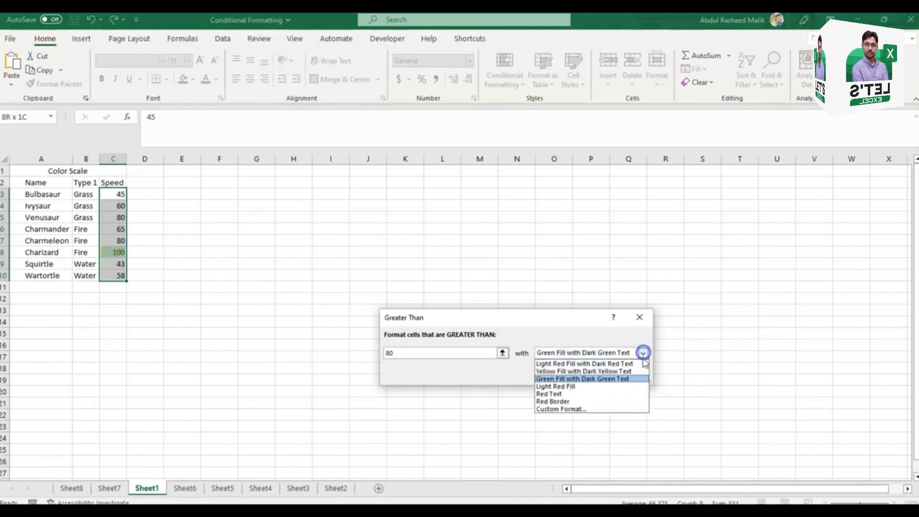
pyautogui.click(632, 384)
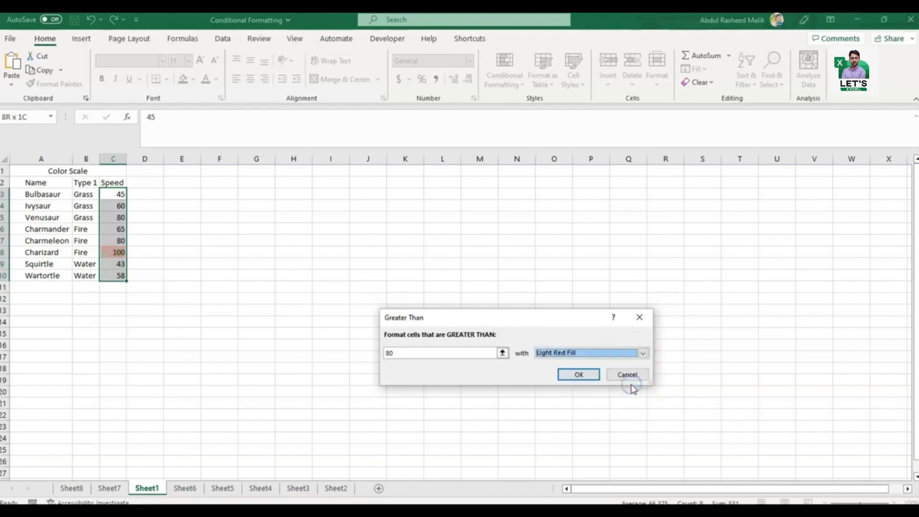
pyautogui.click(644, 353)
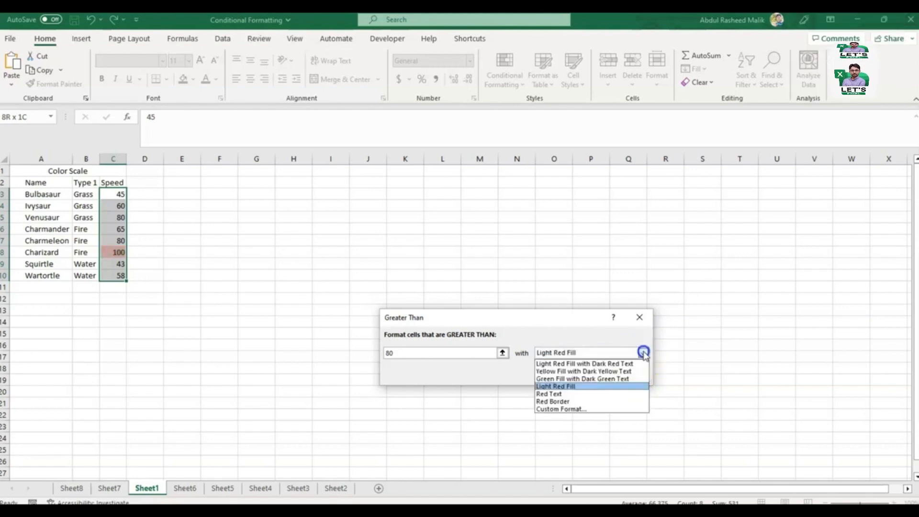
pyautogui.click(610, 394)
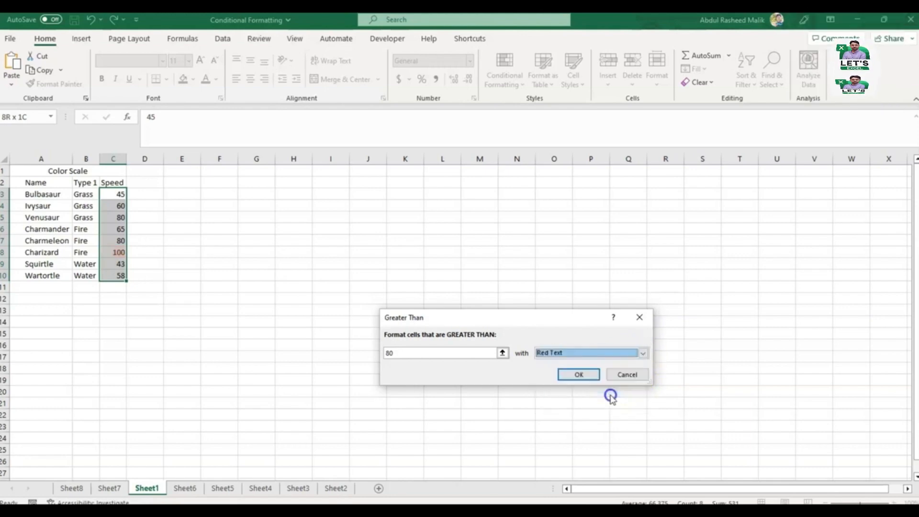
pyautogui.click(644, 354)
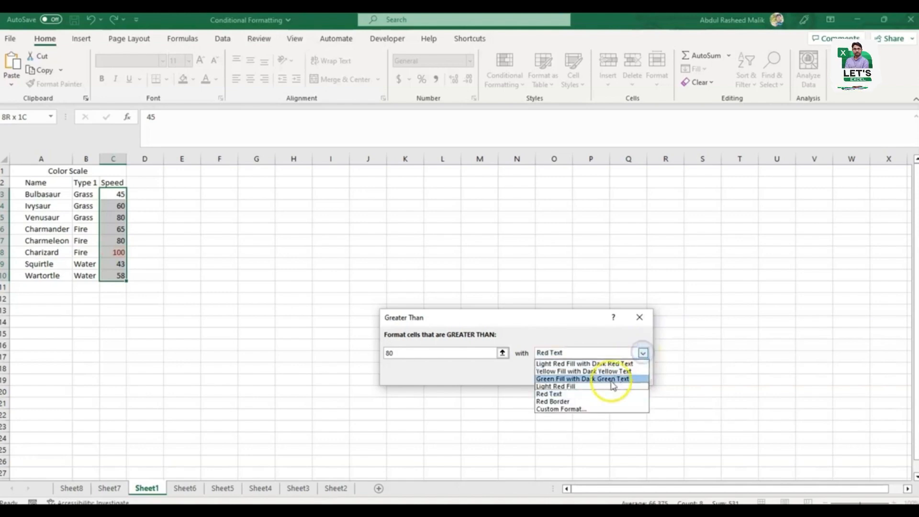
pyautogui.click(603, 401)
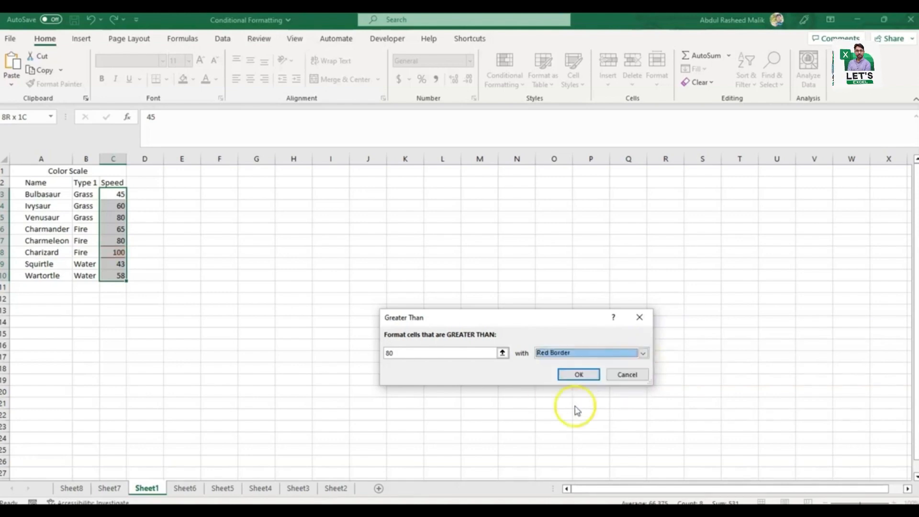
# Step: Give the Greater Than rule a custom format with orange font and orange fill, and apply it to the Speed values
pyautogui.click(641, 353)
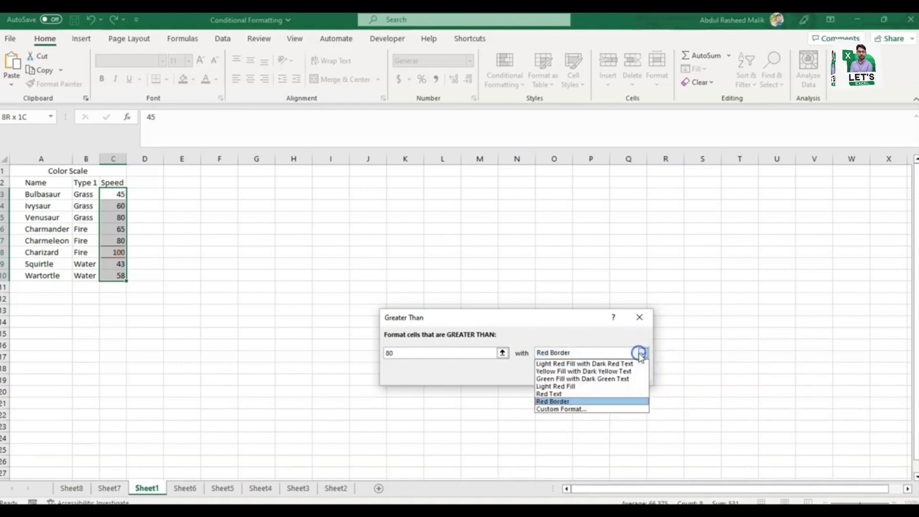
pyautogui.click(593, 409)
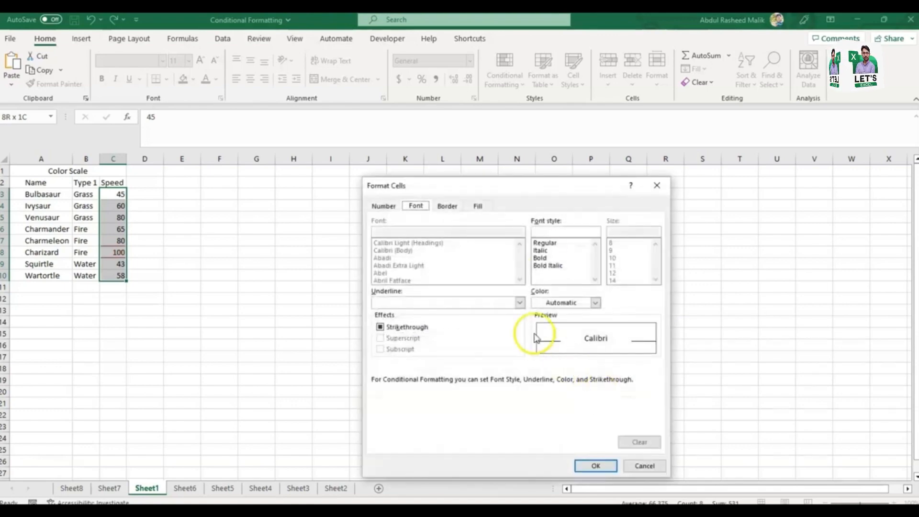
pyautogui.click(596, 303)
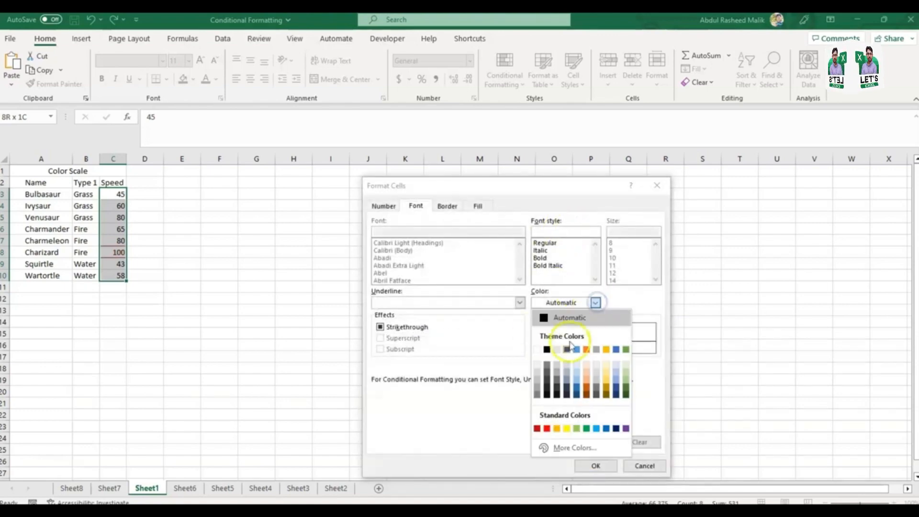
pyautogui.click(587, 351)
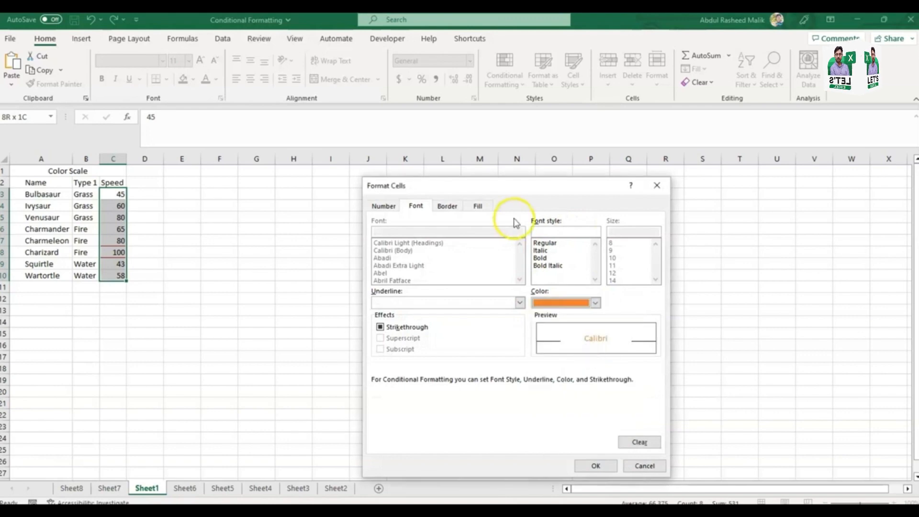
pyautogui.click(477, 206)
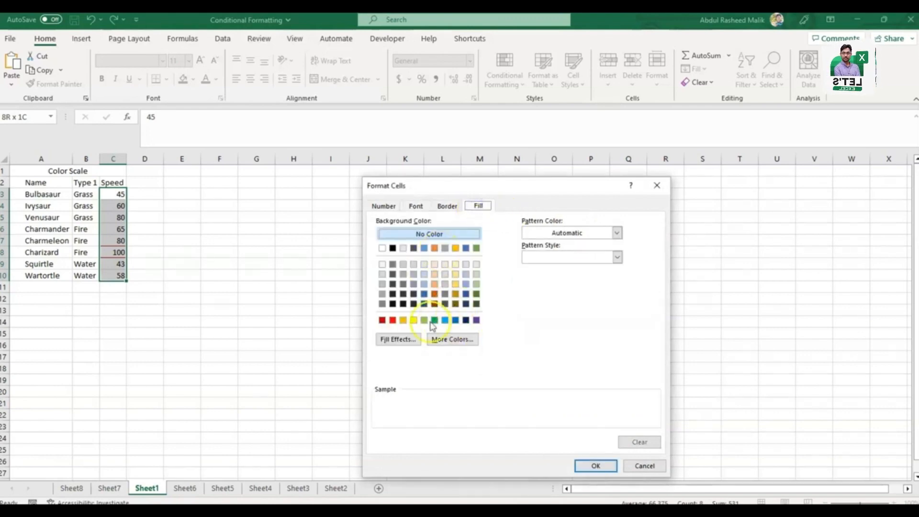
pyautogui.click(403, 320)
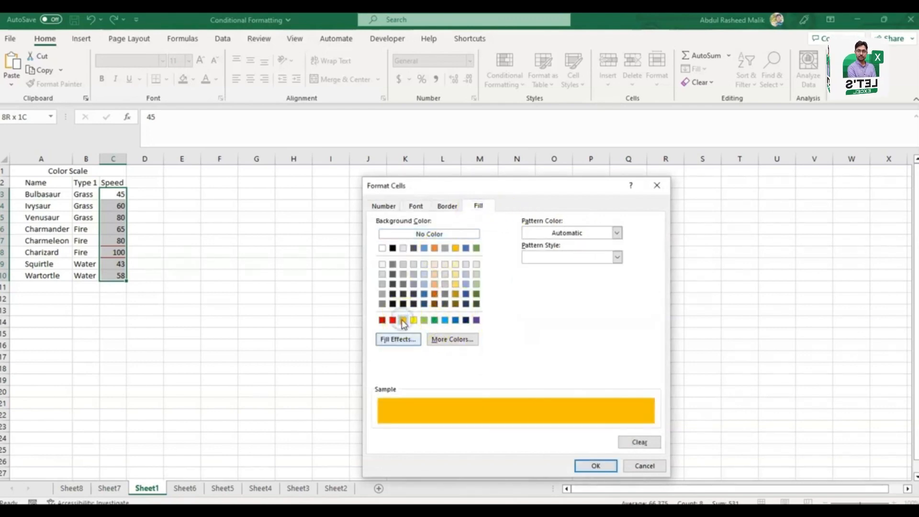
pyautogui.click(596, 466)
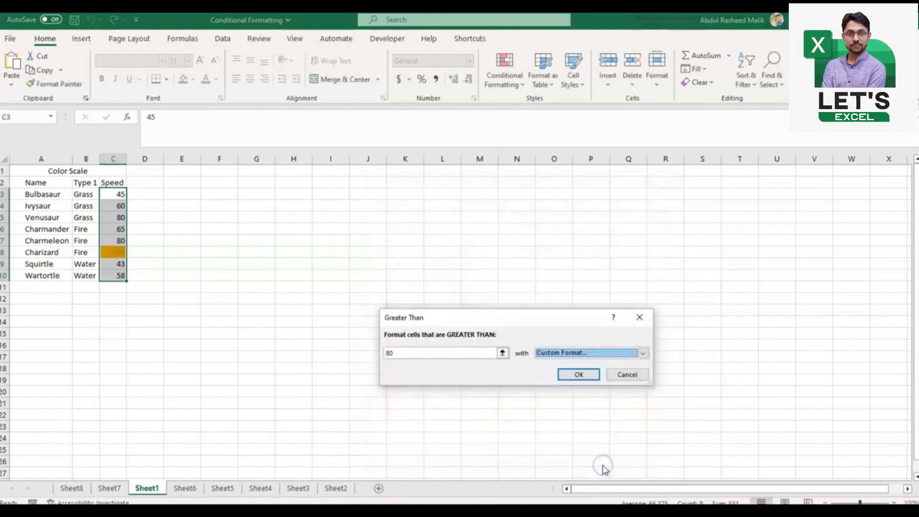
pyautogui.click(579, 375)
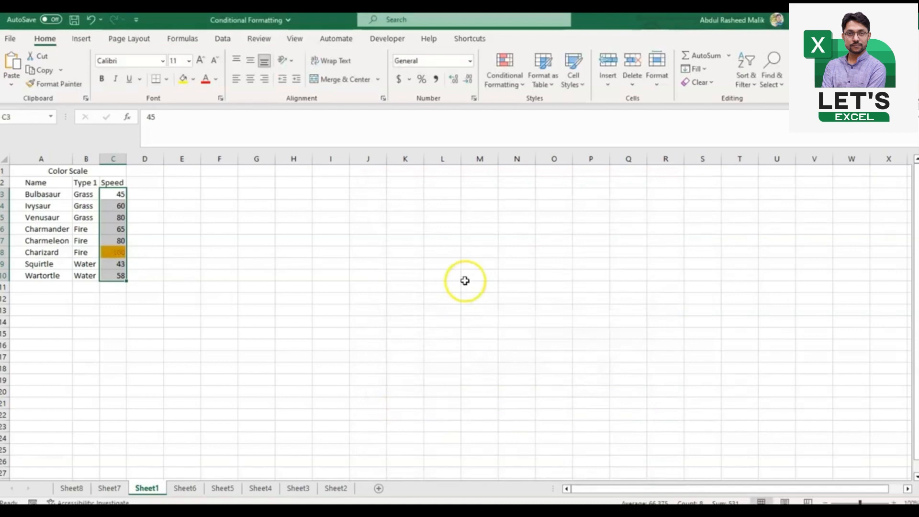
# Step: Undo the Greater Than rule on the Speed values and look at the available highlight rules again
pyautogui.hotkey('ctrl', 'z')
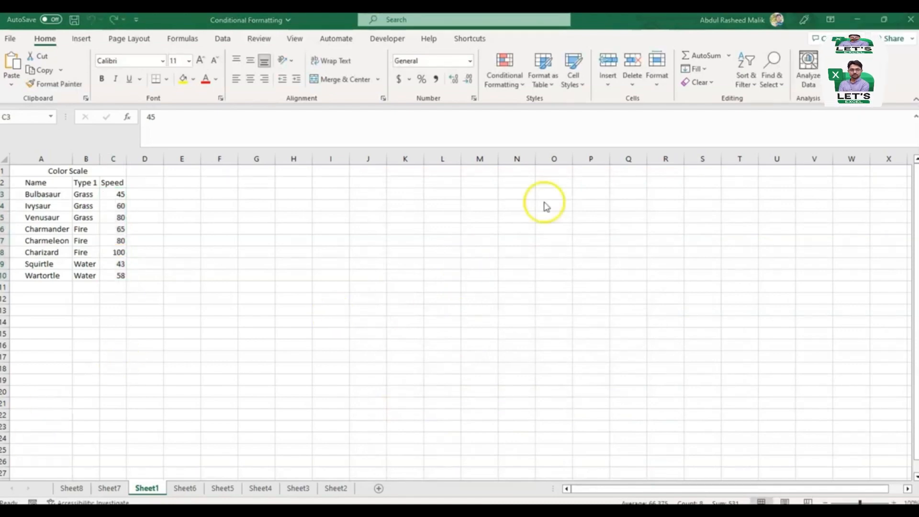
pyautogui.click(124, 192)
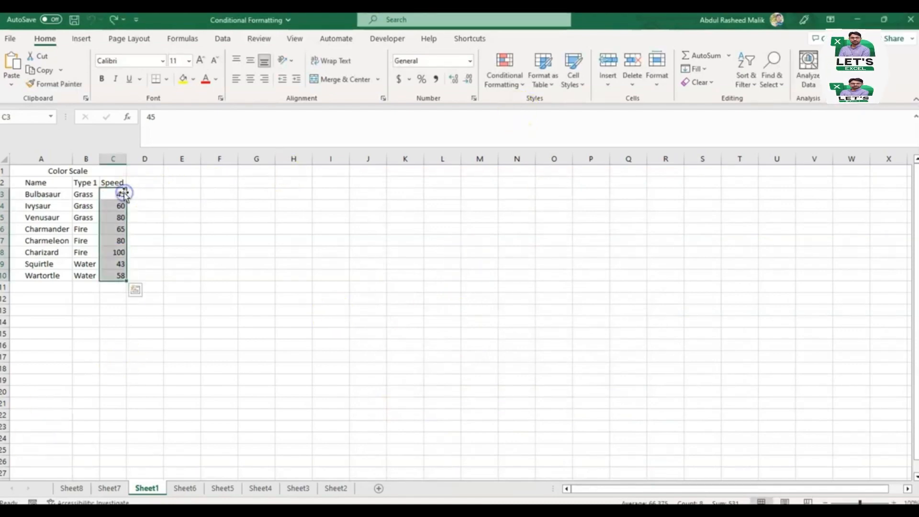
pyautogui.click(506, 64)
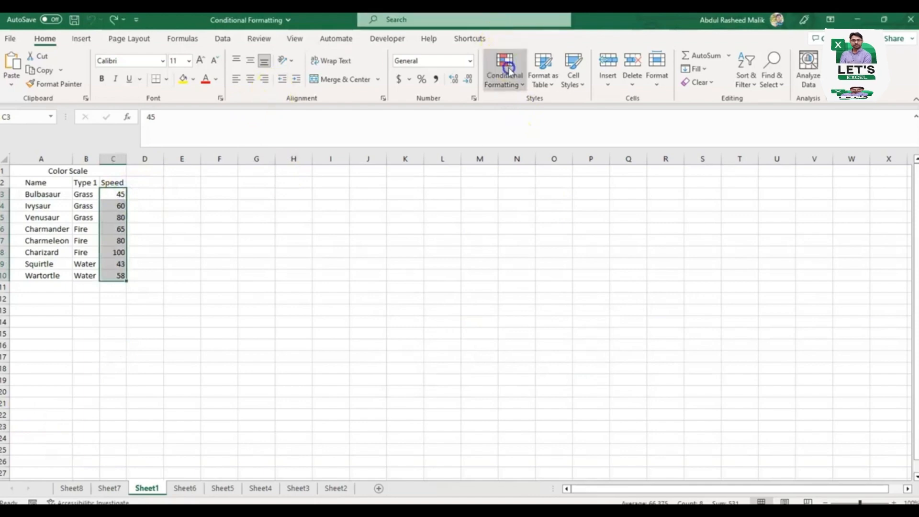
pyautogui.moveTo(578, 107)
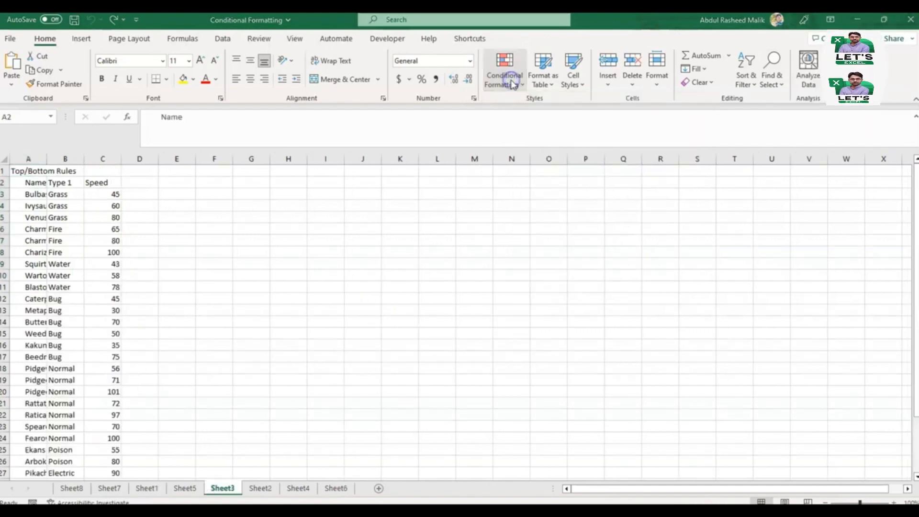
# Step: Look over the Top/Bottom Rules and start a Top 10 Items rule on the Speed values in C3:C32
pyautogui.click(513, 84)
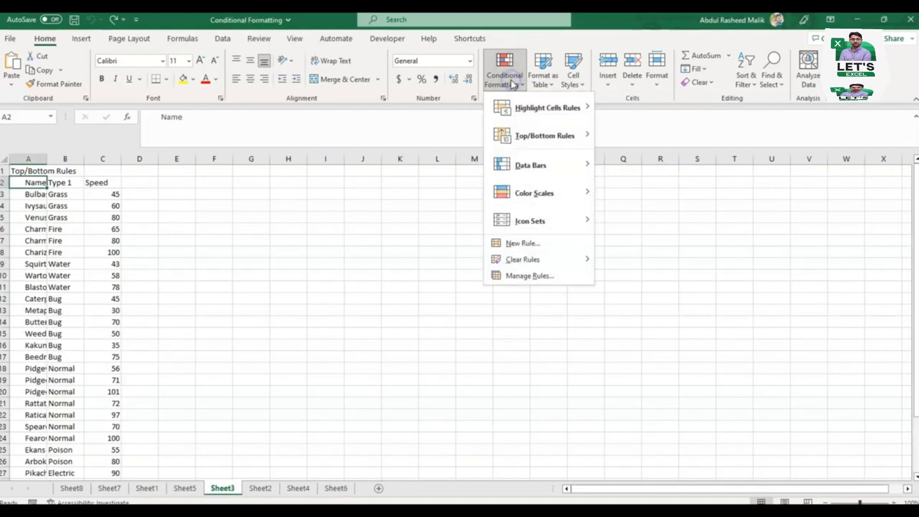
pyautogui.moveTo(530, 136)
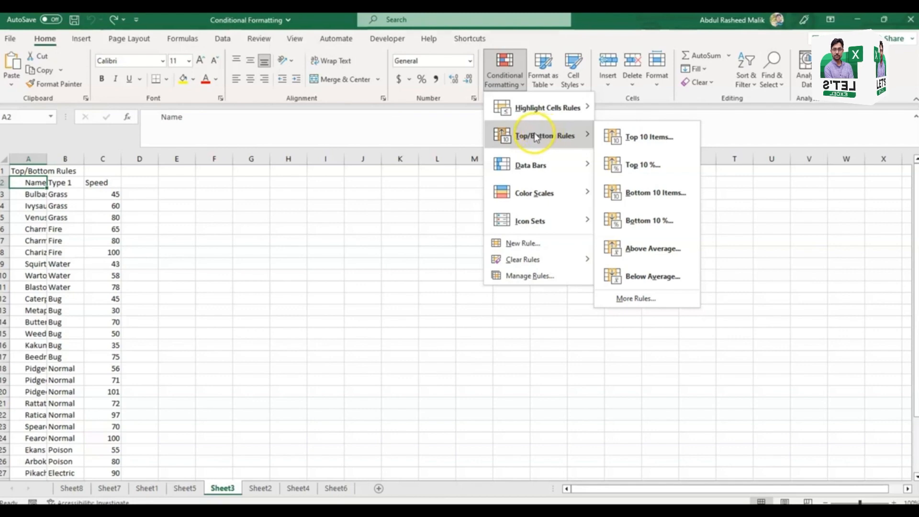
pyautogui.click(117, 202)
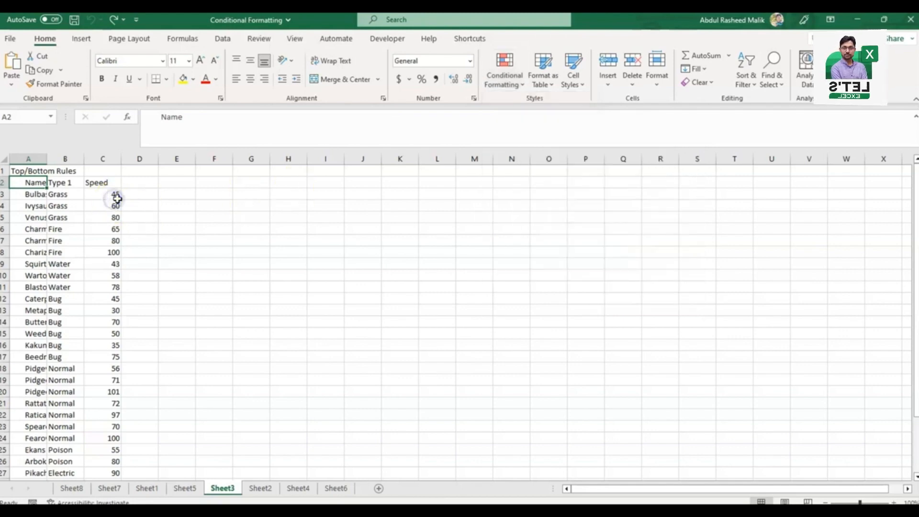
pyautogui.click(116, 195)
pyautogui.hotkey('ctrl', 'shift', 'Down')
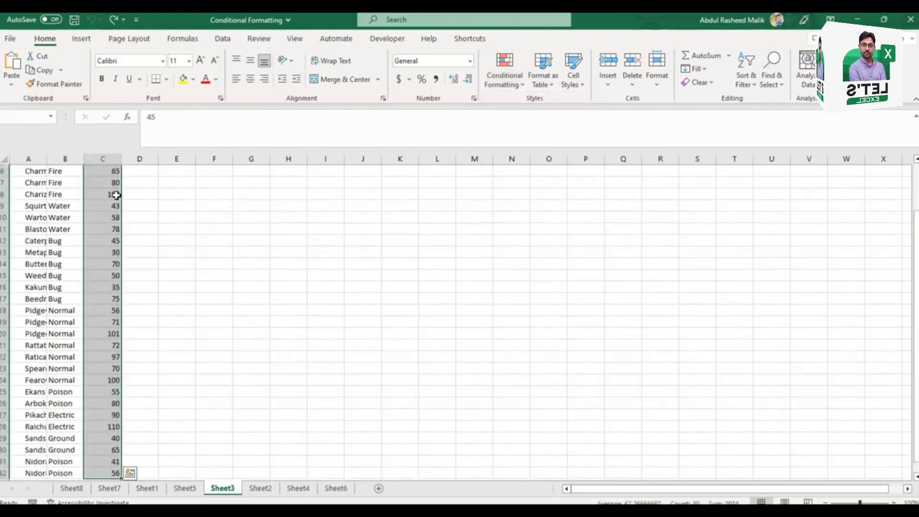
pyautogui.click(501, 89)
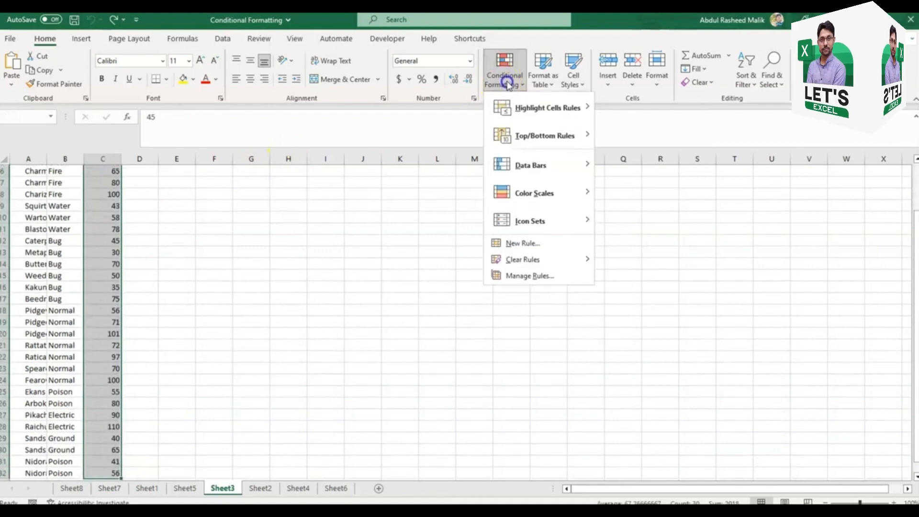
pyautogui.click(544, 136)
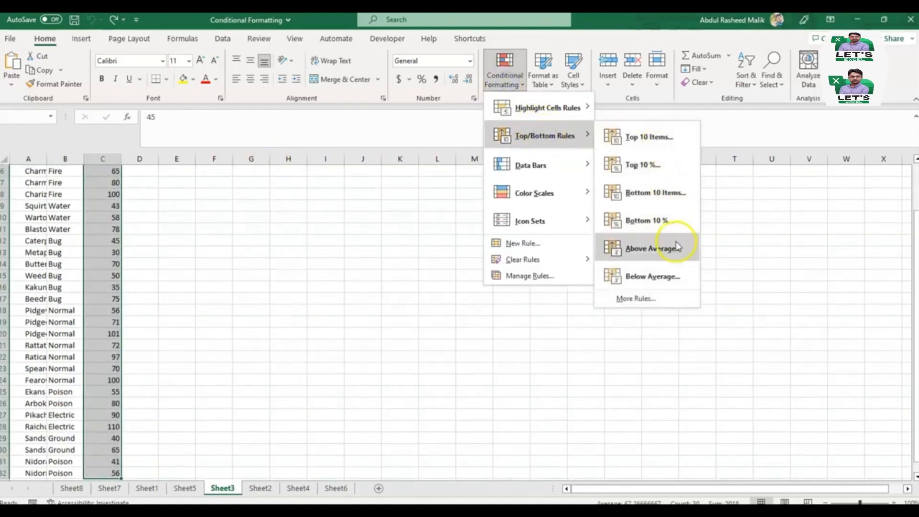
pyautogui.click(678, 143)
# Step: Preview the Top 10 Items rule on the Speed values with smaller and larger numbers of top-ranked items
pyautogui.click(456, 342)
pyautogui.click(456, 342)
pyautogui.click(456, 343)
pyautogui.click(456, 342)
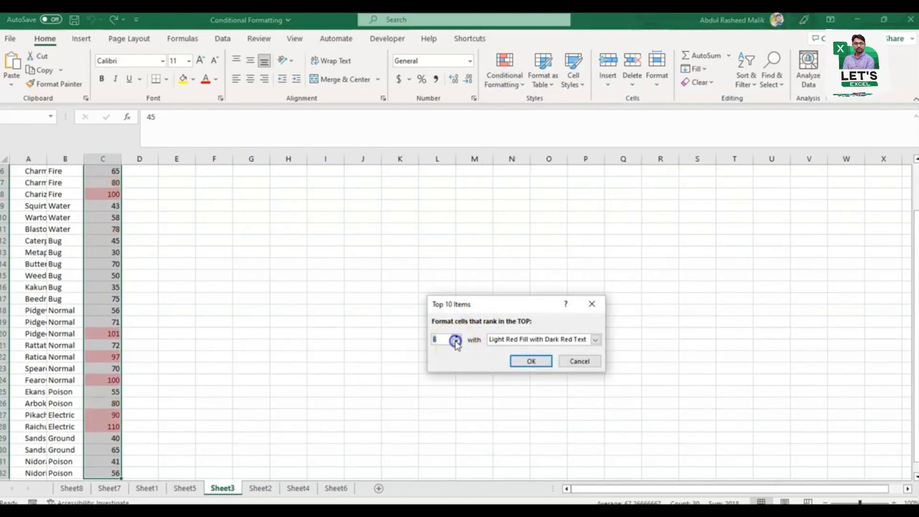
pyautogui.click(456, 342)
pyautogui.click(456, 337)
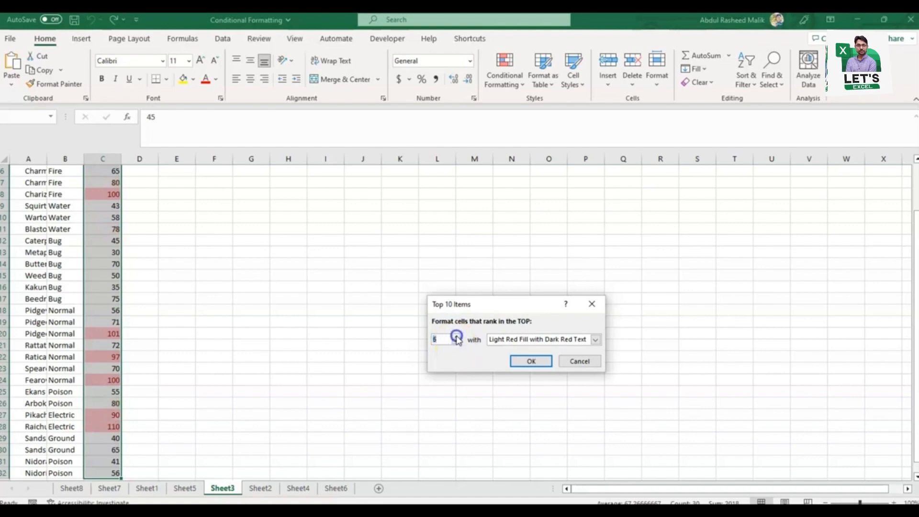
pyautogui.doubleClick(456, 337)
pyautogui.doubleClick(456, 338)
pyautogui.doubleClick(457, 338)
pyautogui.doubleClick(457, 338)
pyautogui.click(456, 337)
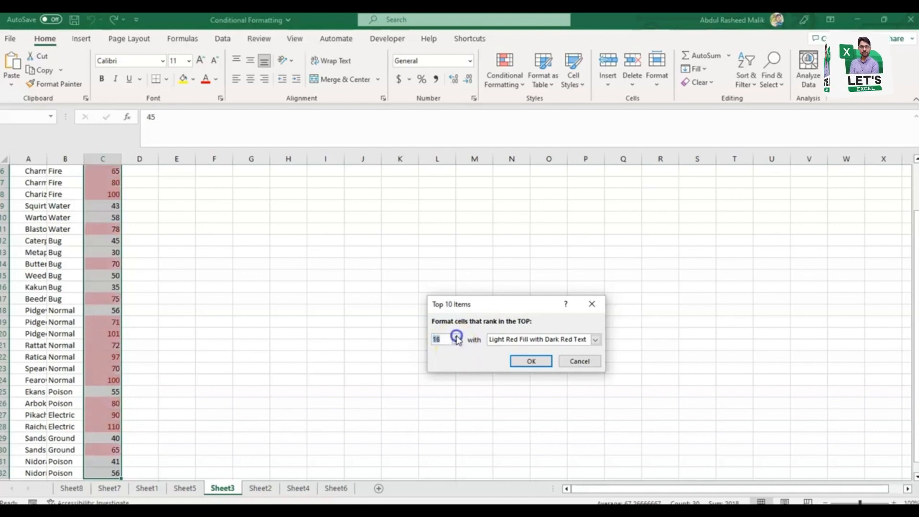
# Step: Set the rule to the top 8 items with Light Red Fill with Dark Red Text, and apply it to the Speed values
pyautogui.click(457, 342)
pyautogui.click(458, 344)
pyautogui.click(458, 343)
pyautogui.click(458, 344)
pyautogui.click(458, 343)
pyautogui.click(458, 344)
pyautogui.click(458, 344)
pyautogui.click(595, 341)
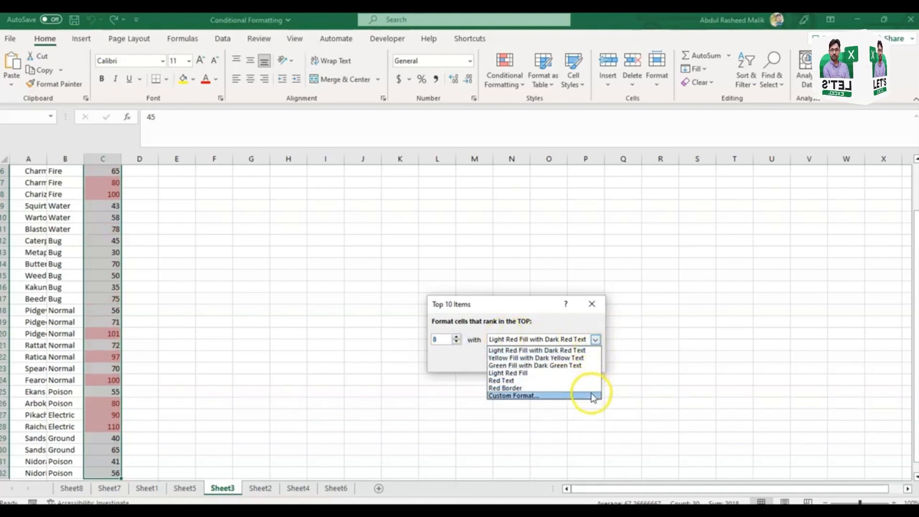
pyautogui.click(534, 308)
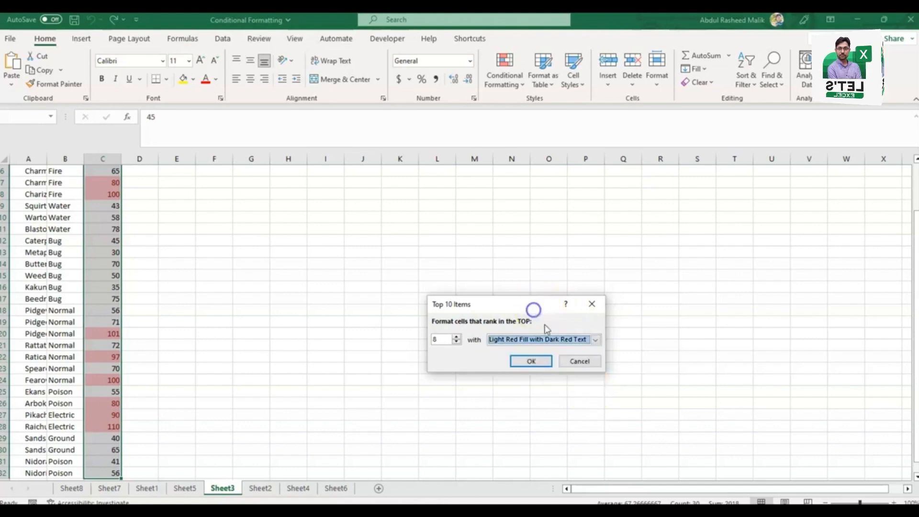
pyautogui.click(540, 362)
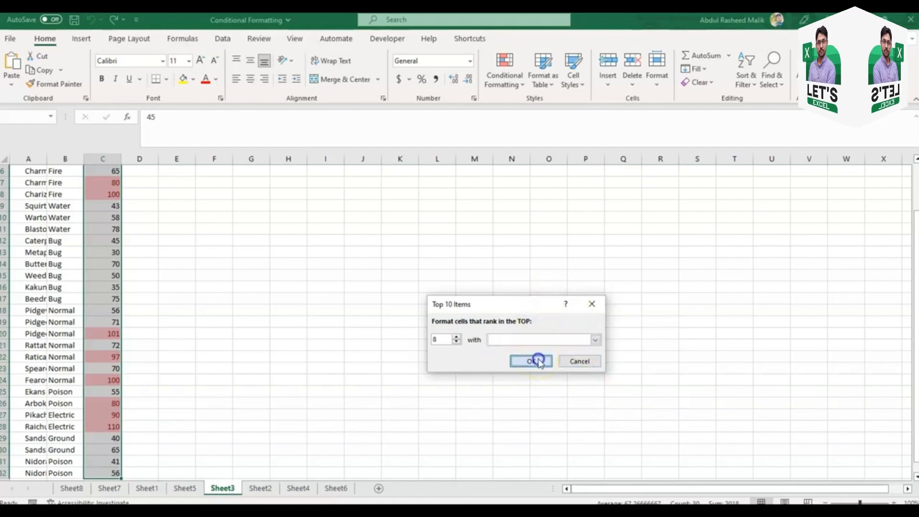
pyautogui.press('Up')
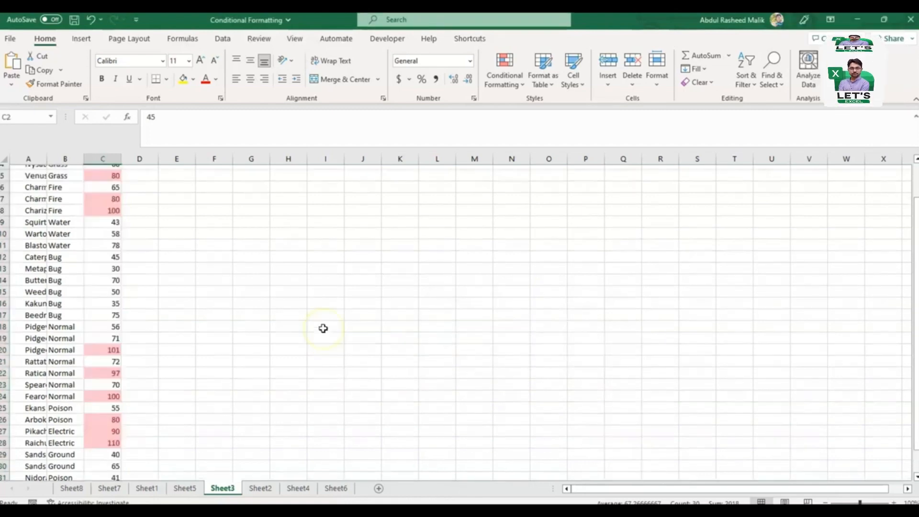
# Step: Look over the other Top/Bottom Rules, from Top 10 % to Below Average
pyautogui.click(505, 72)
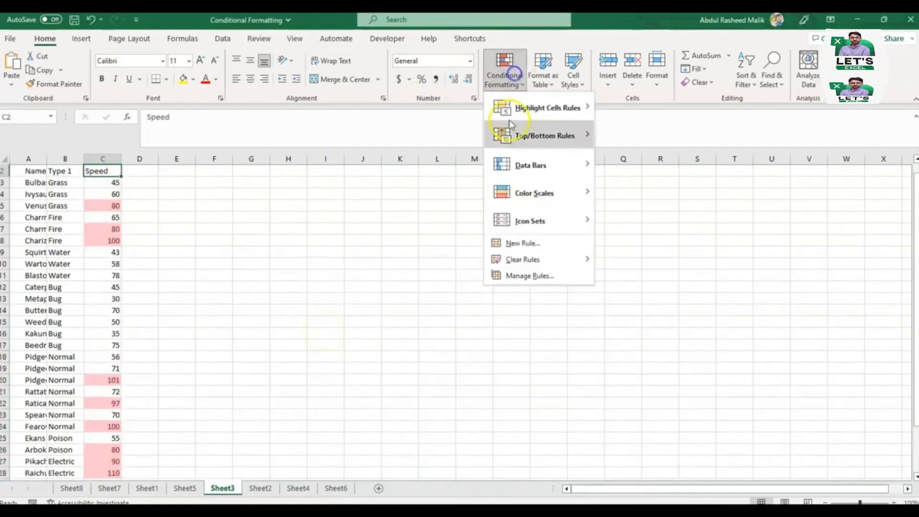
pyautogui.click(518, 138)
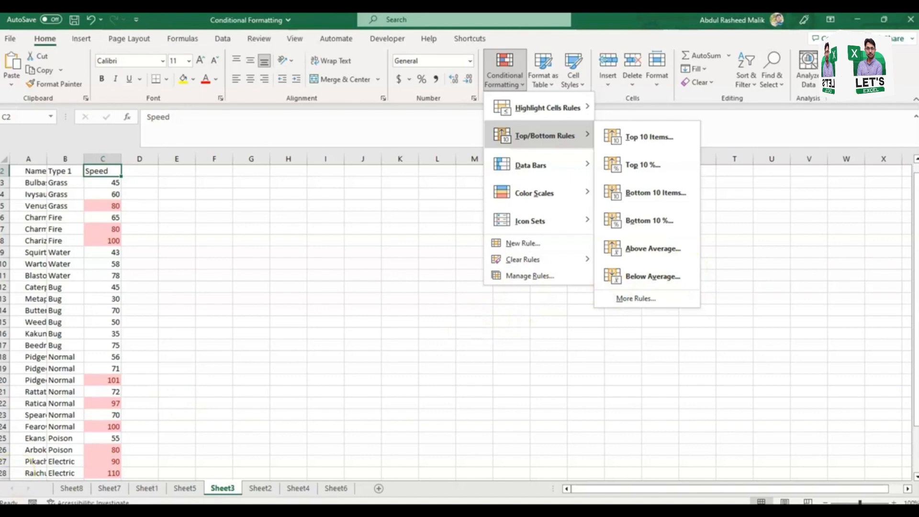
pyautogui.press('Escape')
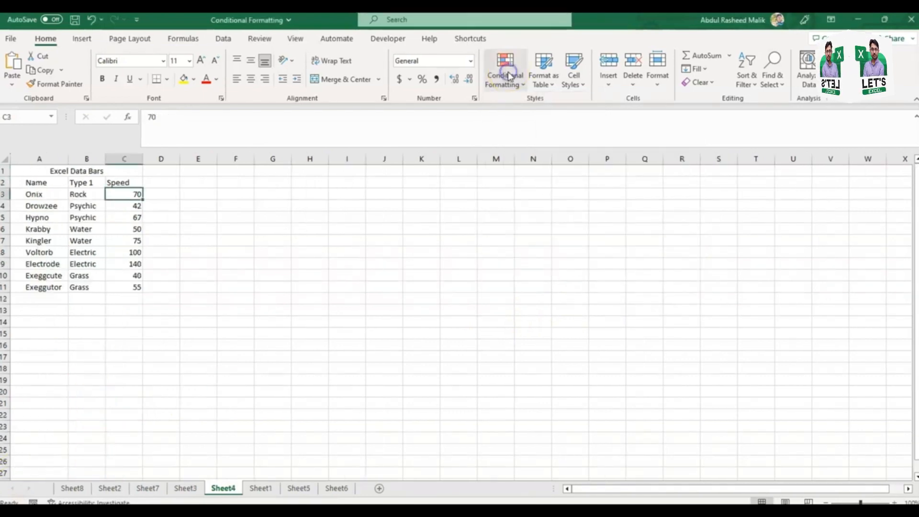
# Step: Preview the data bar styles on the Speed values in C3:C11 of Sheet4, and apply the green gradient fill
pyautogui.click(509, 75)
pyautogui.moveTo(528, 171)
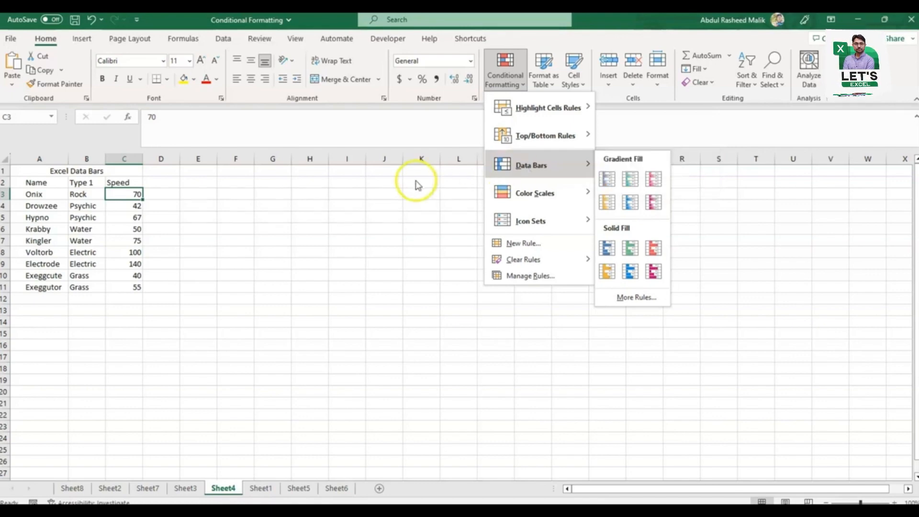
pyautogui.click(125, 195)
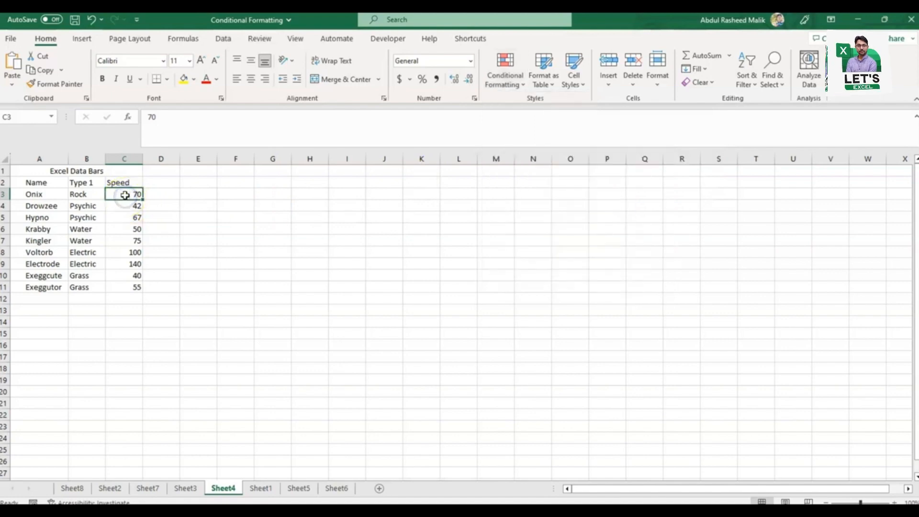
pyautogui.hotkey('ctrl', 'shift', 'Down')
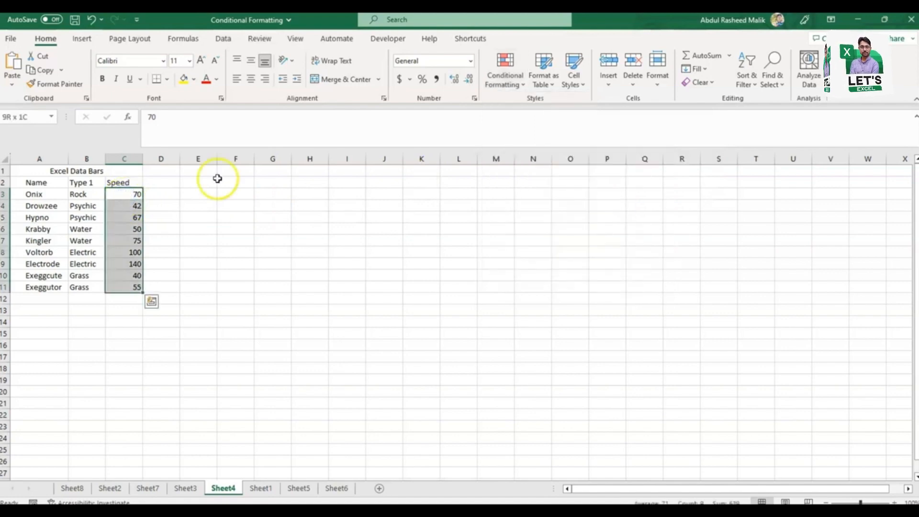
pyautogui.click(510, 78)
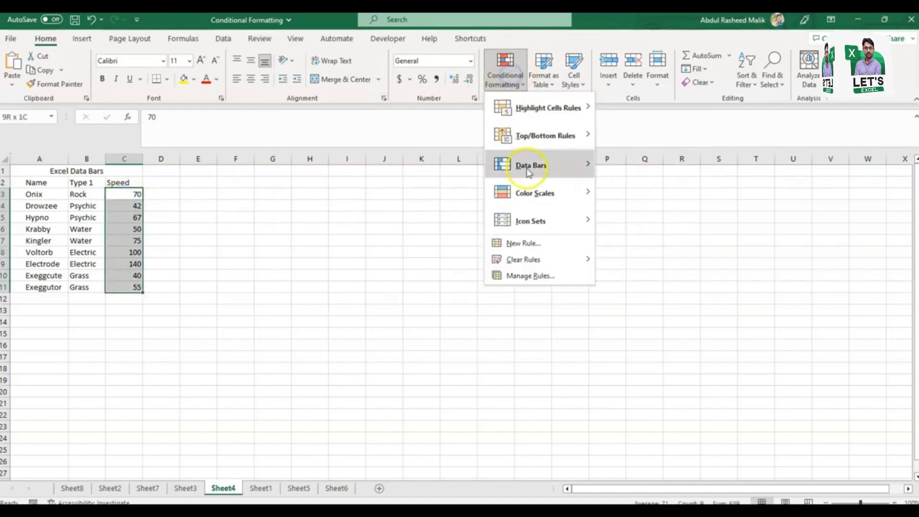
pyautogui.moveTo(531, 169)
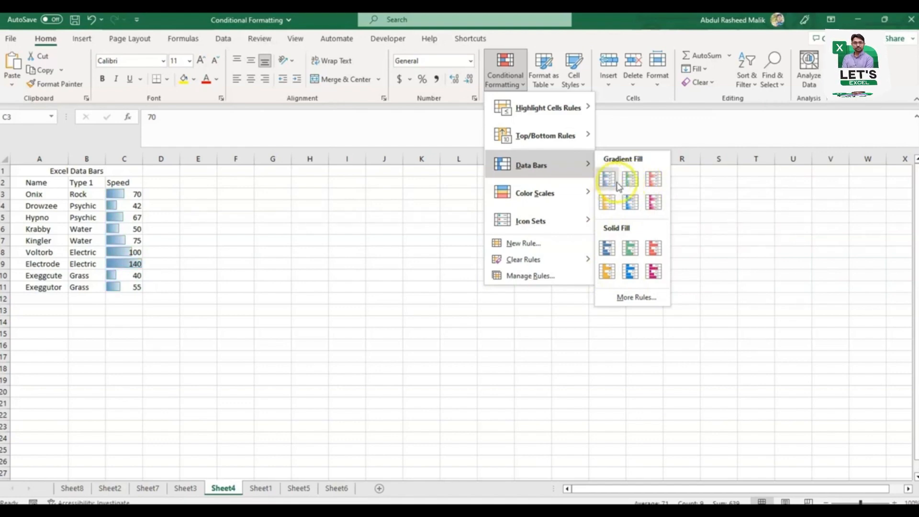
pyautogui.click(630, 180)
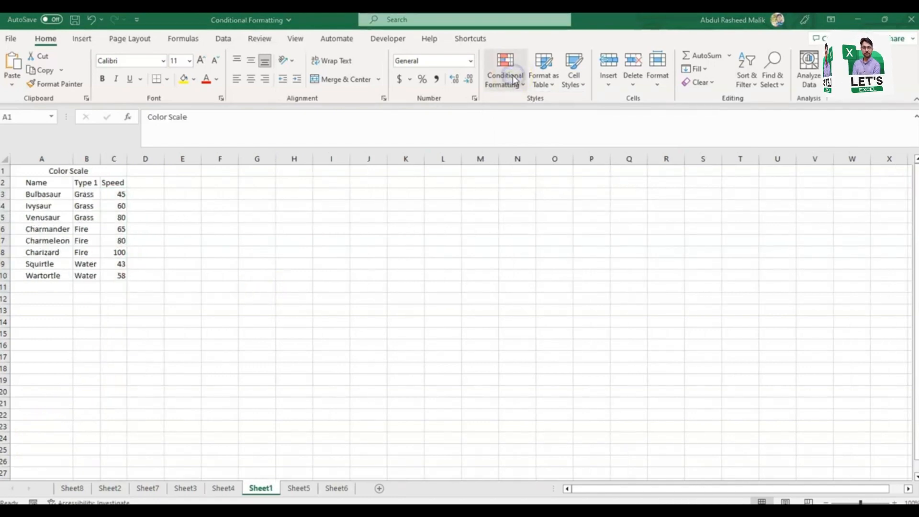
# Step: Apply the green-yellow-red color scale to the Speed values in C3:C10 of Sheet1
pyautogui.click(513, 78)
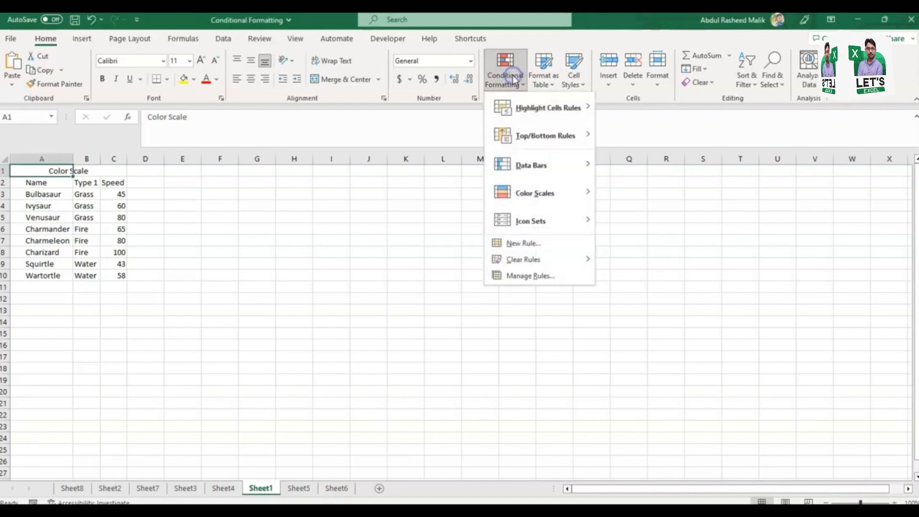
pyautogui.click(544, 198)
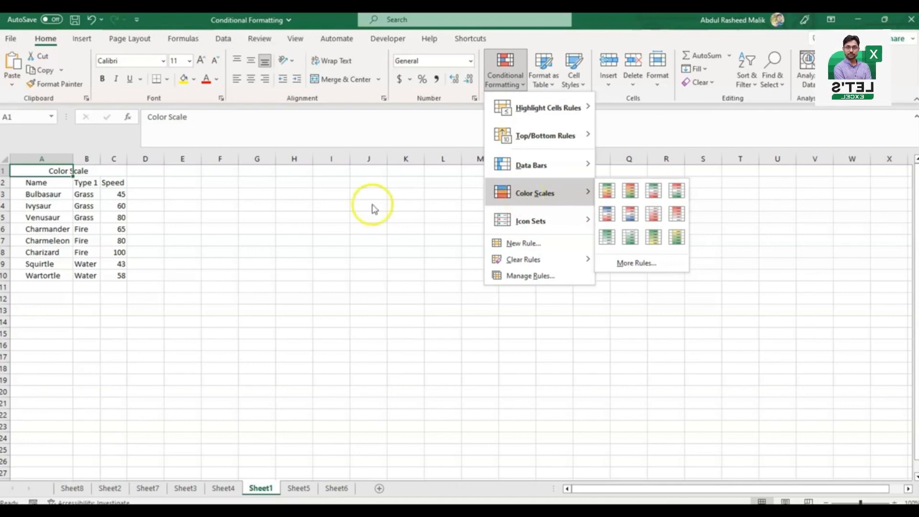
pyautogui.click(121, 195)
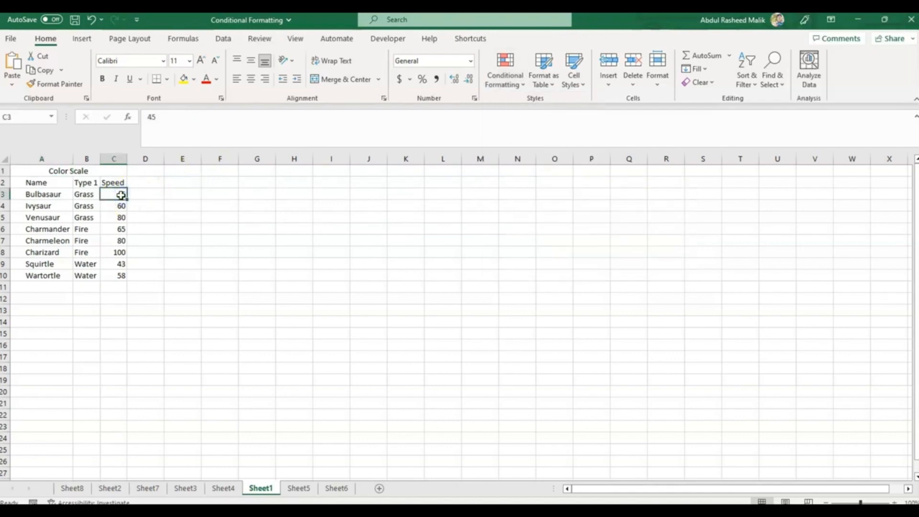
pyautogui.hotkey('ctrl', 'shift', 'Down')
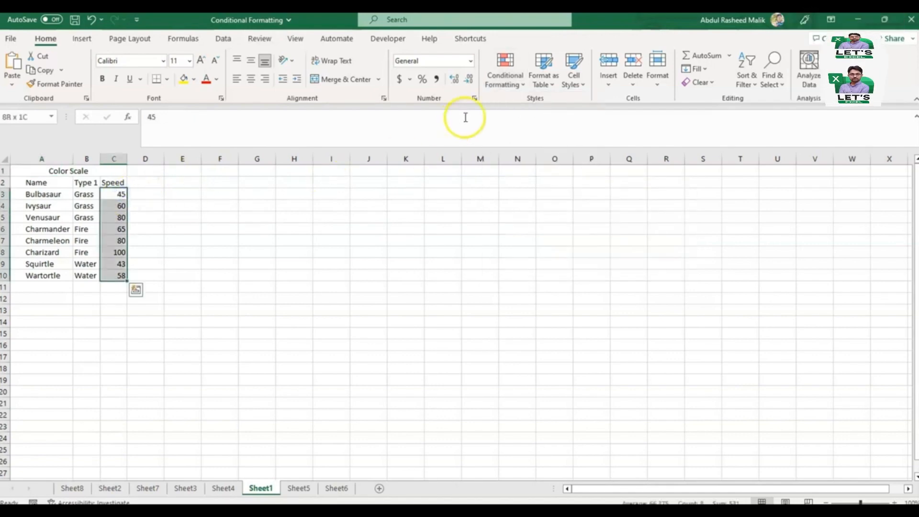
pyautogui.click(503, 80)
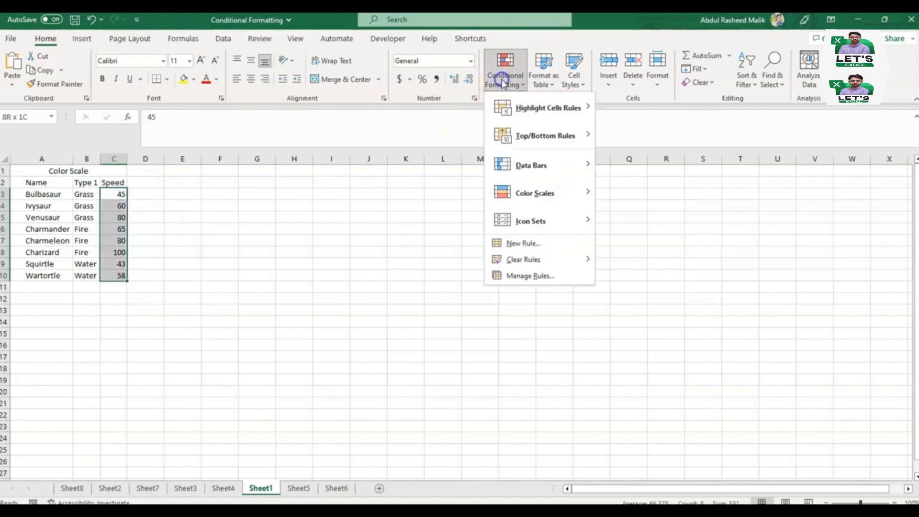
pyautogui.click(549, 186)
pyautogui.click(607, 191)
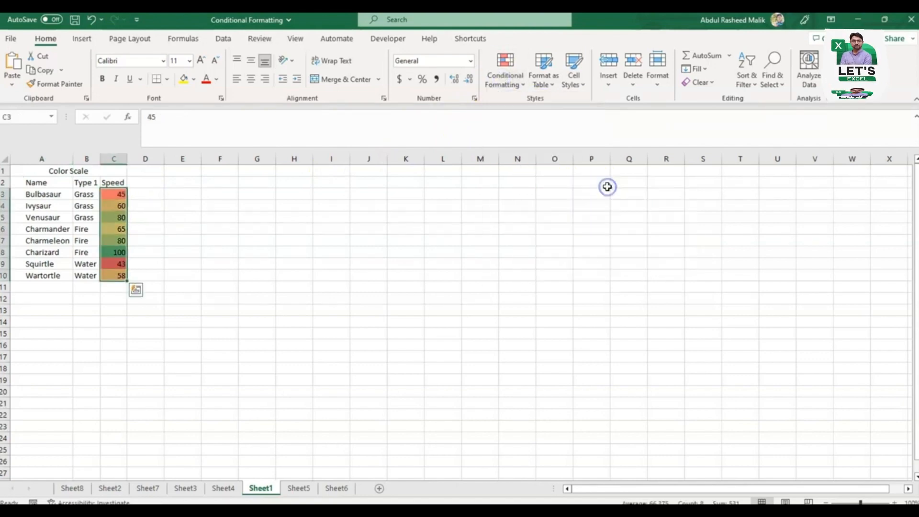
# Step: Preview other color scales on the Speed values and switch them to the white-green scale
pyautogui.click(515, 67)
pyautogui.click(564, 190)
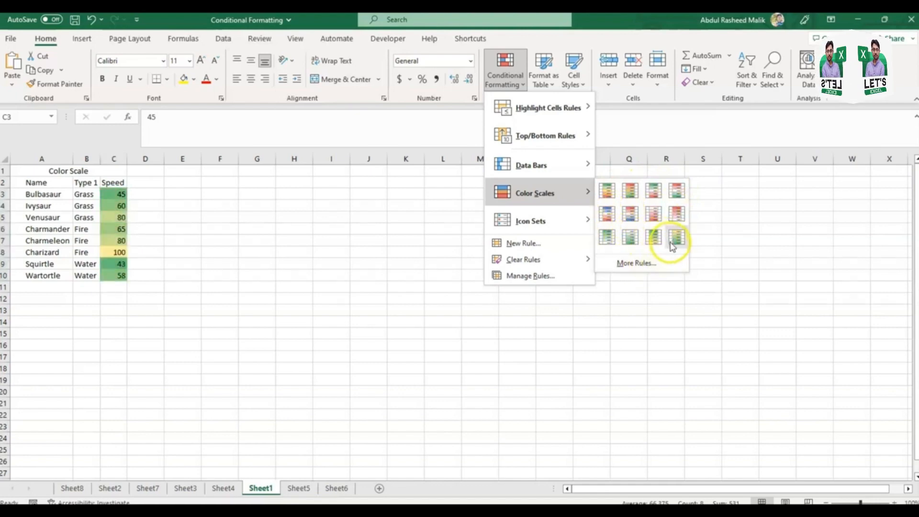
pyautogui.click(626, 242)
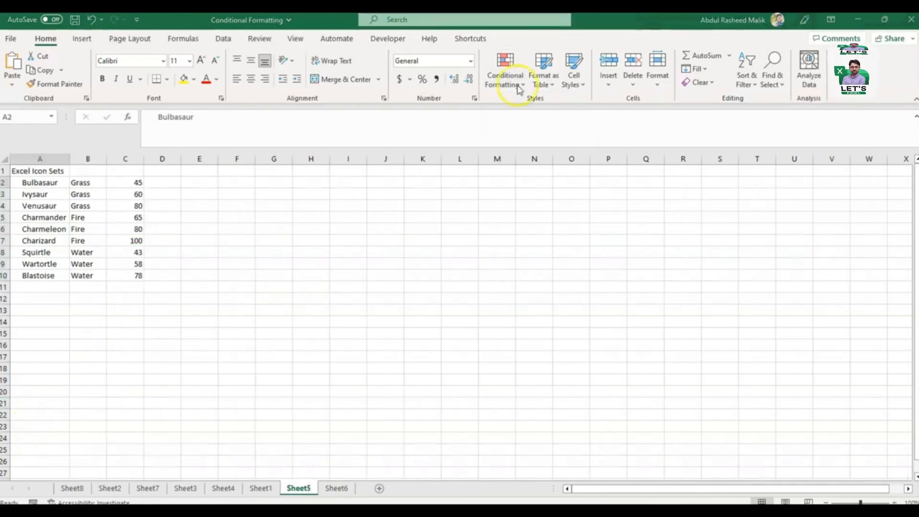
# Step: Look over the icon set styles for the values in C2:C10 of Sheet5
pyautogui.click(519, 88)
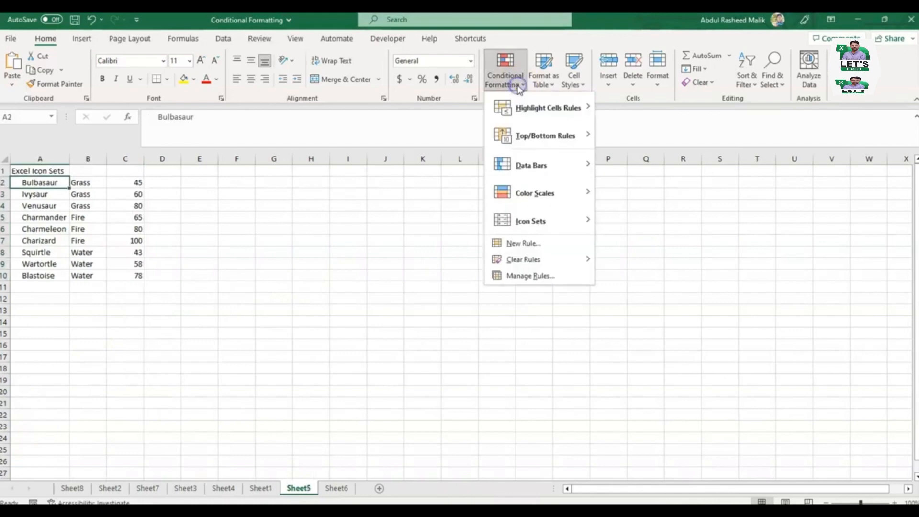
pyautogui.click(530, 216)
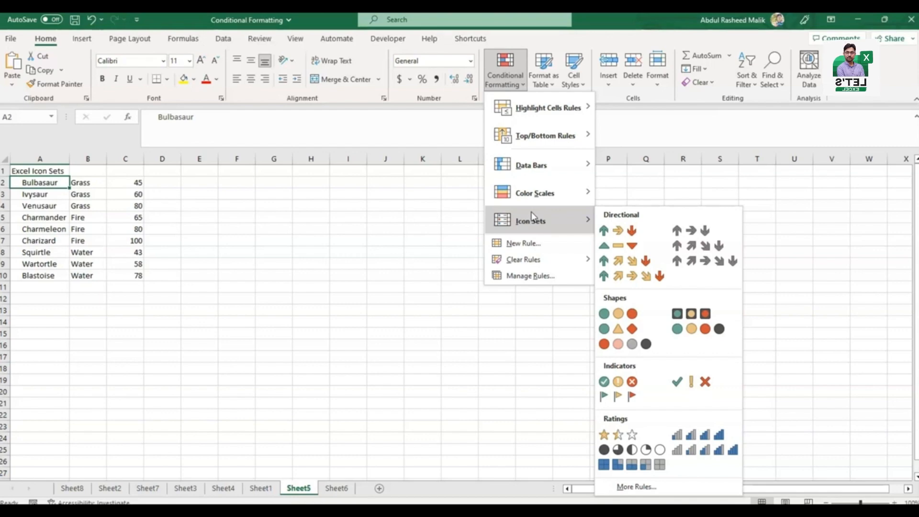
pyautogui.click(127, 190)
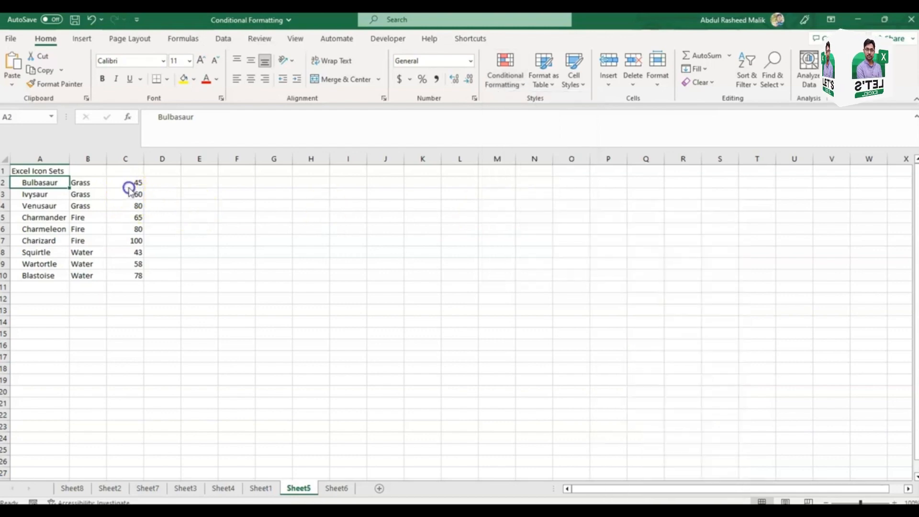
pyautogui.click(129, 185)
pyautogui.hotkey('ctrl', 'shift', 'Down')
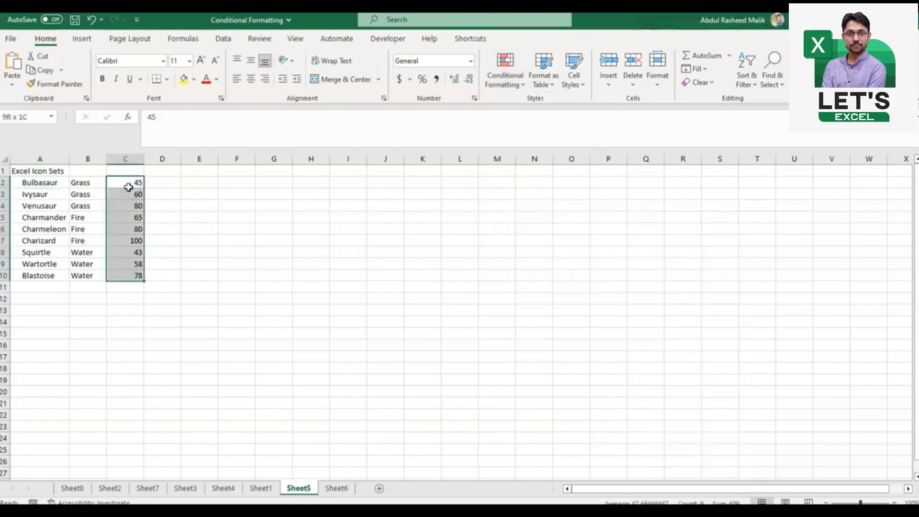
pyautogui.click(509, 86)
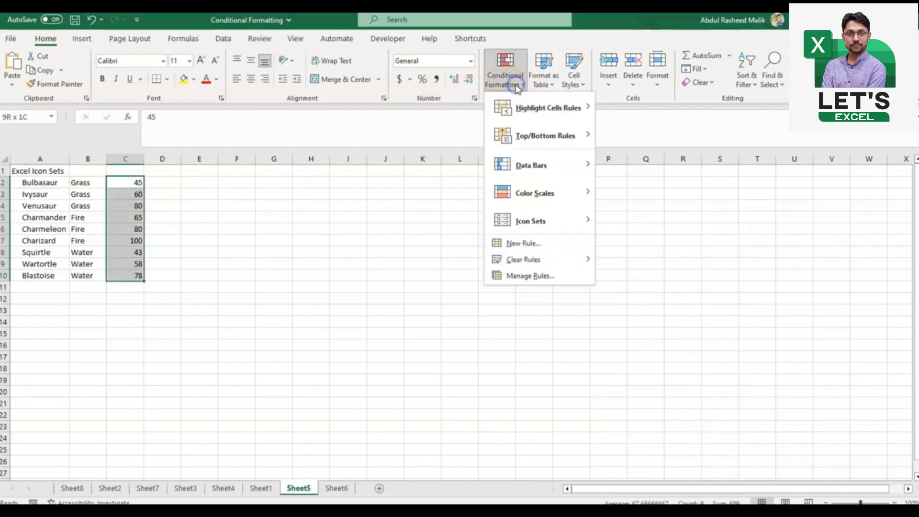
pyautogui.moveTo(527, 220)
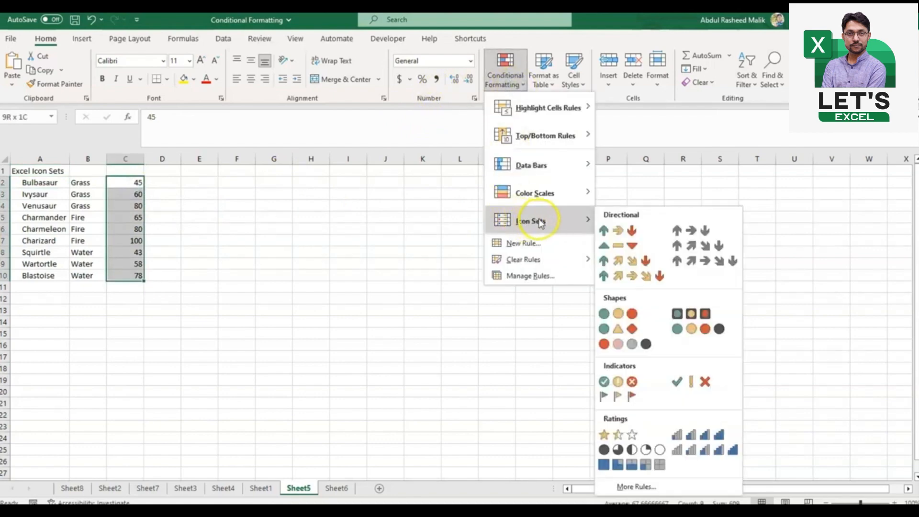
pyautogui.click(555, 223)
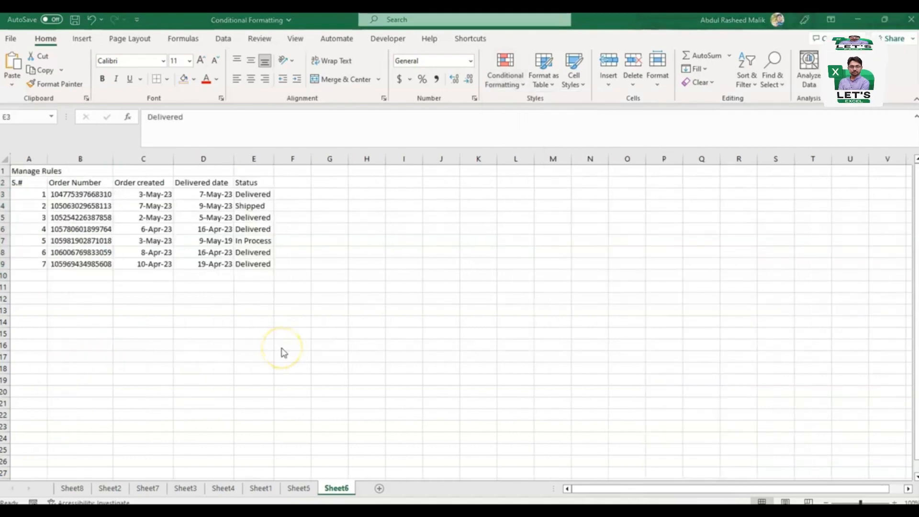
# Step: Start a formula-based conditional formatting rule on Status cell E3 of Sheet6 with the formula =$D4<=today()+1
pyautogui.click(511, 86)
pyautogui.click(511, 85)
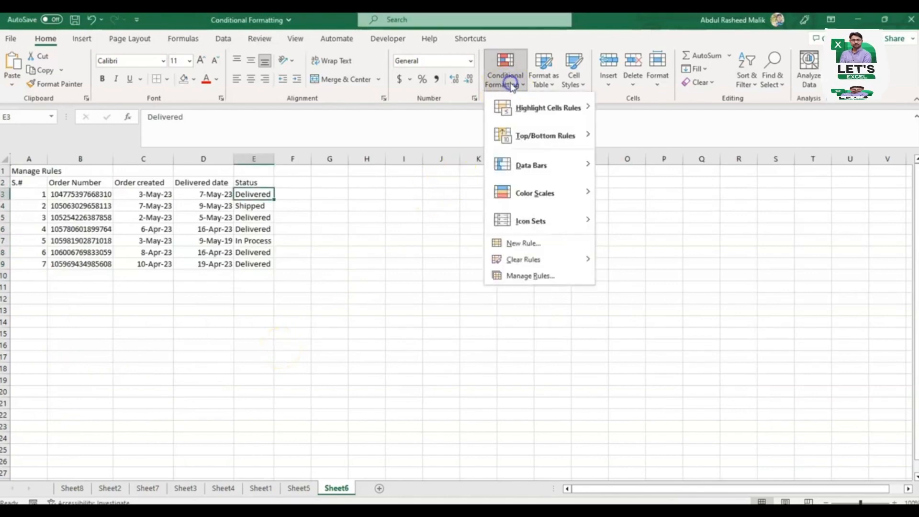
pyautogui.click(519, 247)
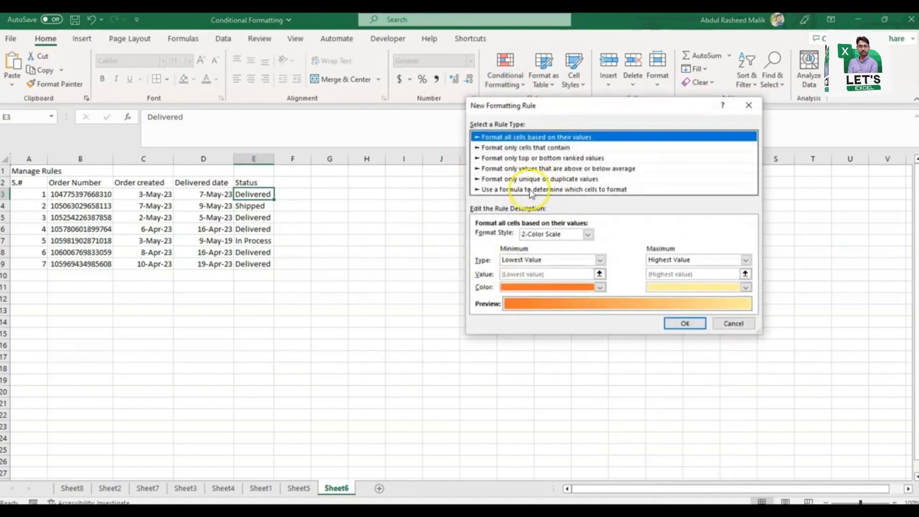
pyautogui.click(573, 190)
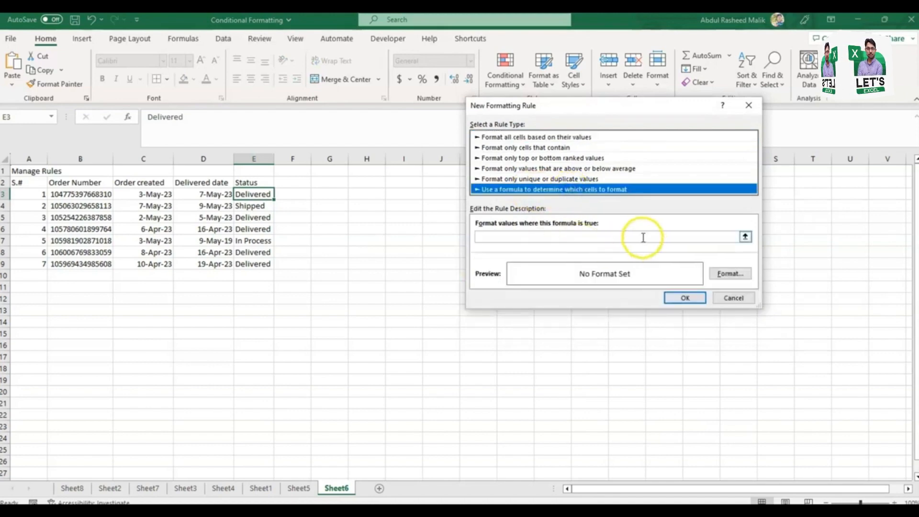
pyautogui.click(745, 237)
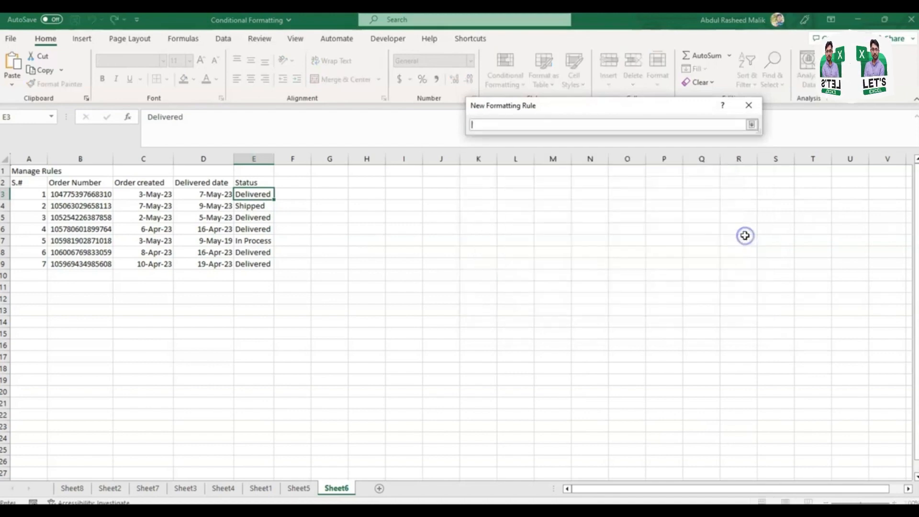
pyautogui.click(209, 205)
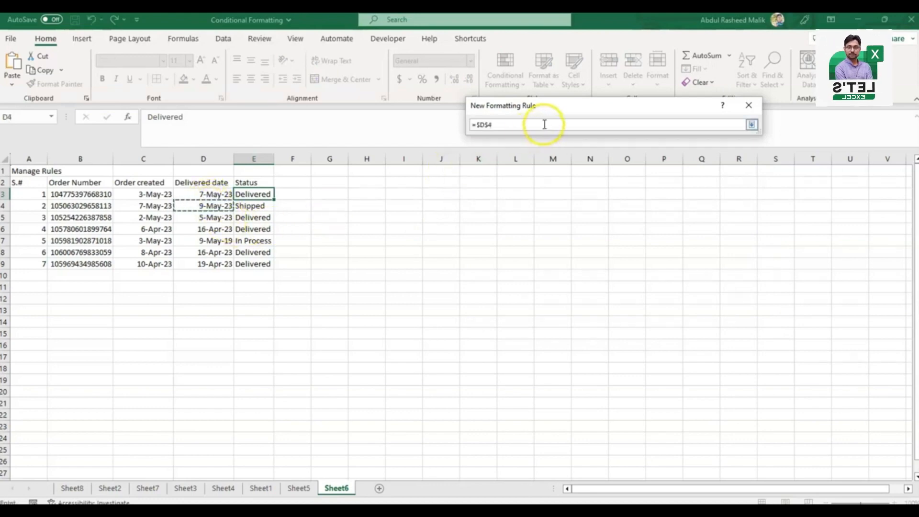
pyautogui.click(487, 123)
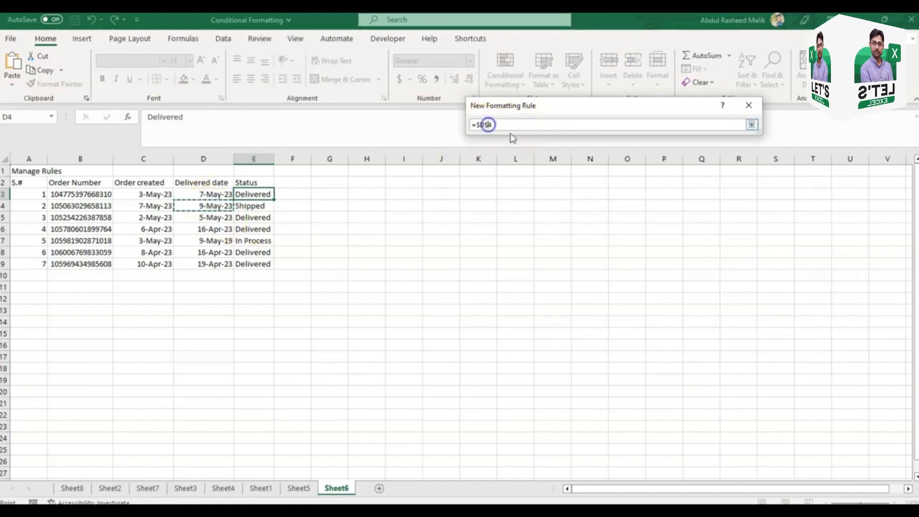
pyautogui.press('BackSpace')
pyautogui.click(513, 123)
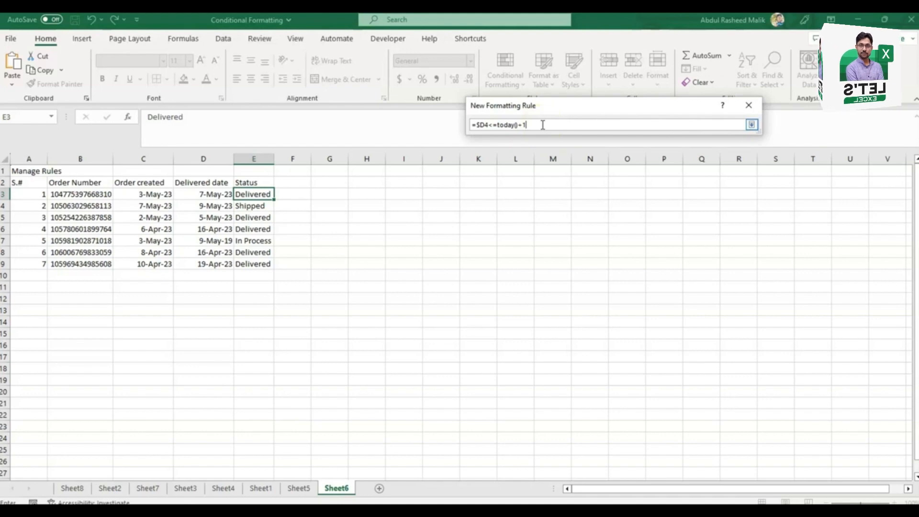
pyautogui.click(751, 125)
# Step: Give the new rule a bold white font with an orange fill, and create it
pyautogui.click(729, 273)
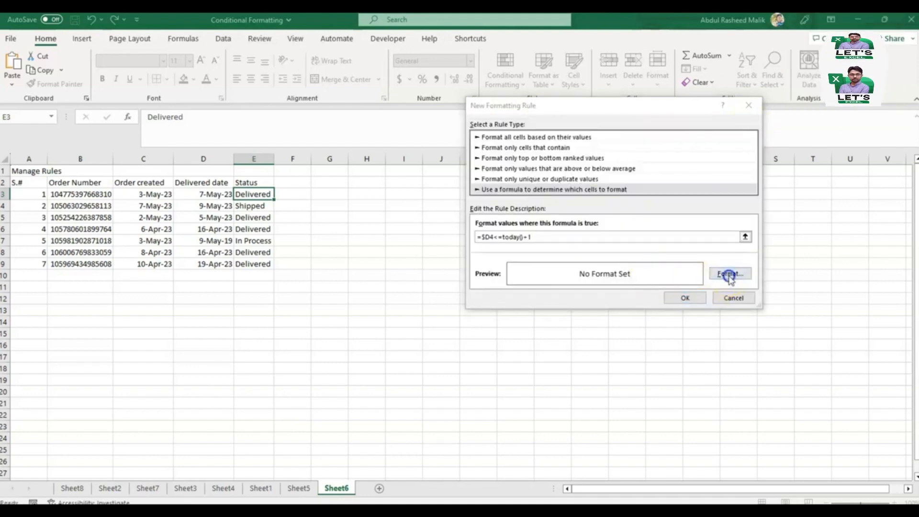
pyautogui.click(638, 126)
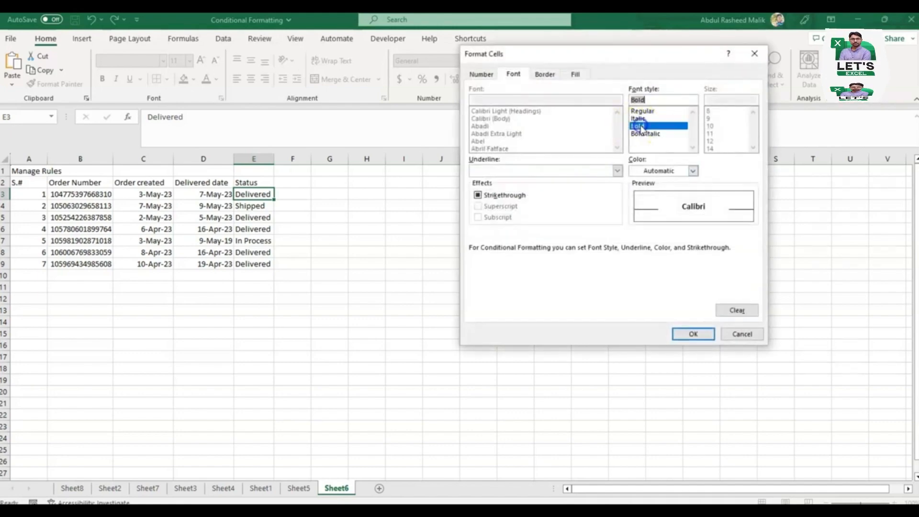
pyautogui.click(693, 170)
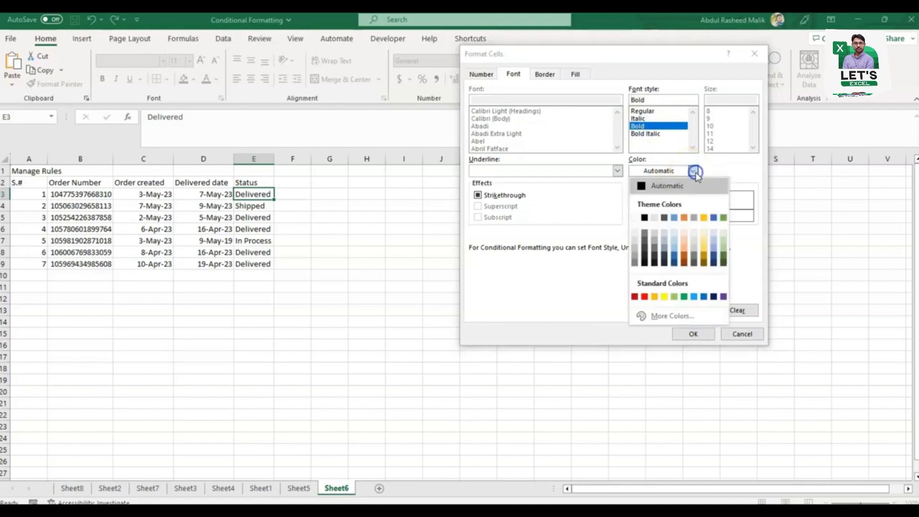
pyautogui.click(634, 218)
pyautogui.click(577, 77)
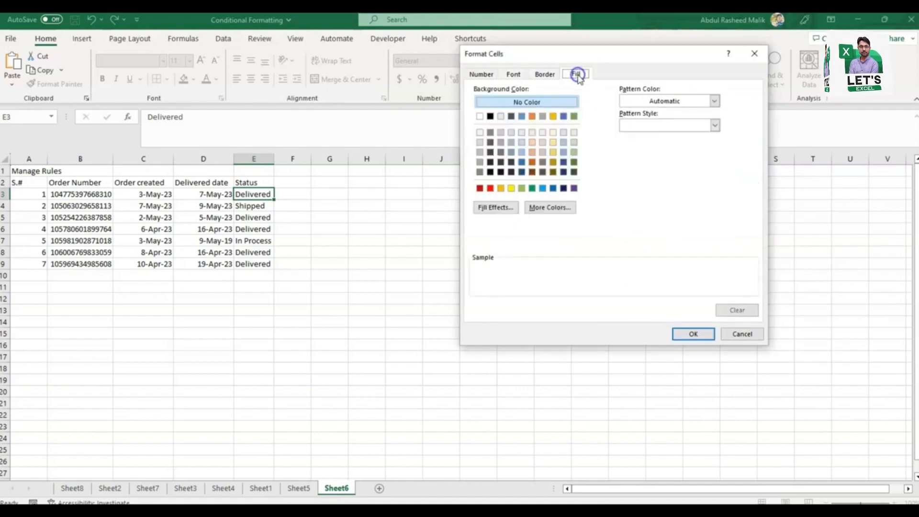
pyautogui.click(500, 188)
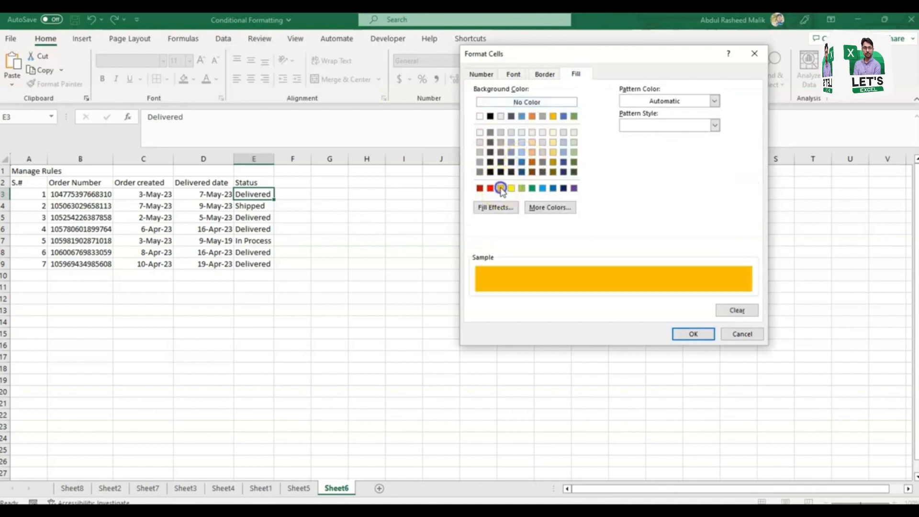
pyautogui.click(698, 335)
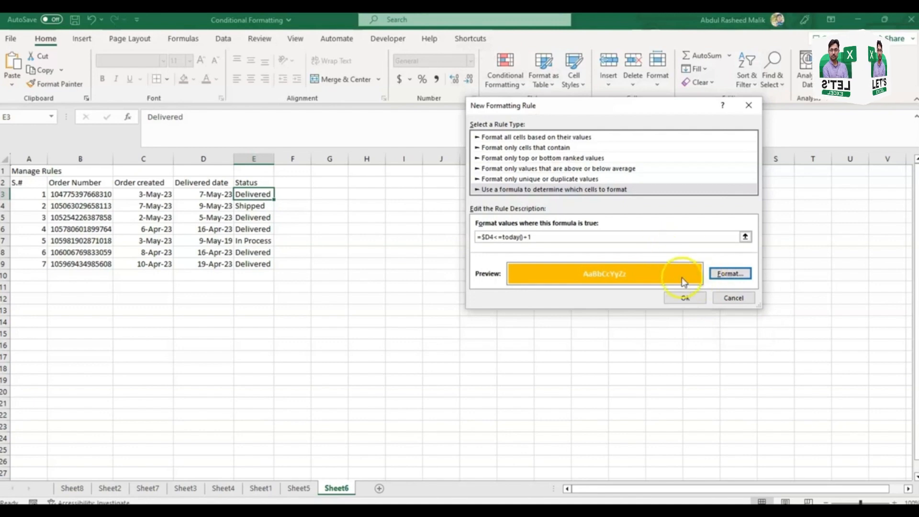
pyautogui.click(694, 293)
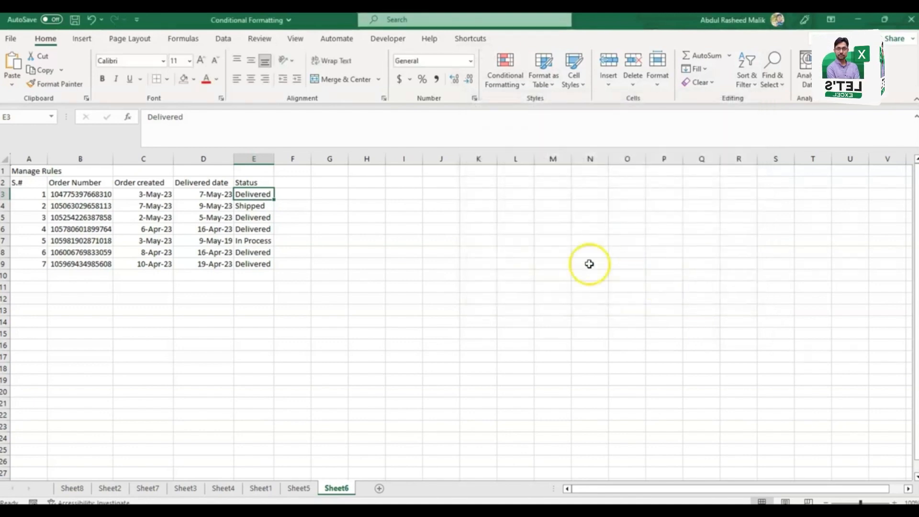
# Step: Change the range the TODAY formula rule applies to so it reads =$B3:$E3, and save the change
pyautogui.click(505, 76)
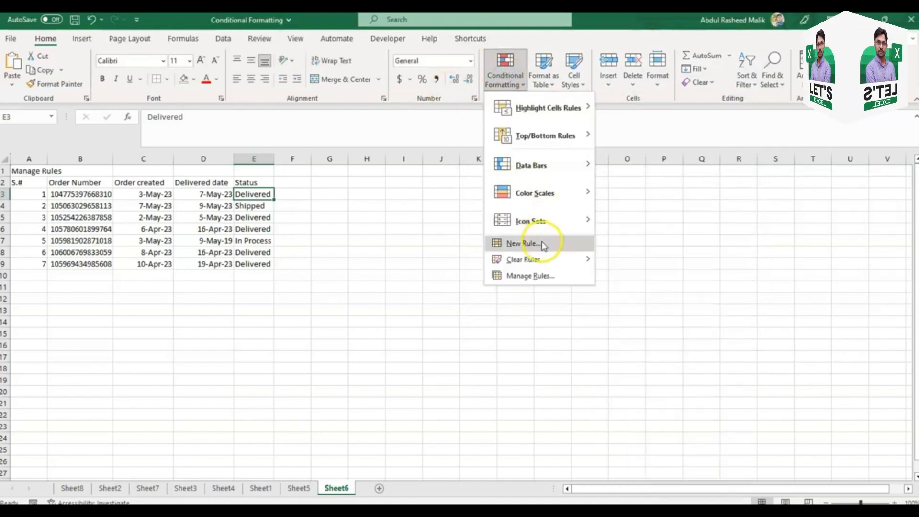
pyautogui.click(538, 275)
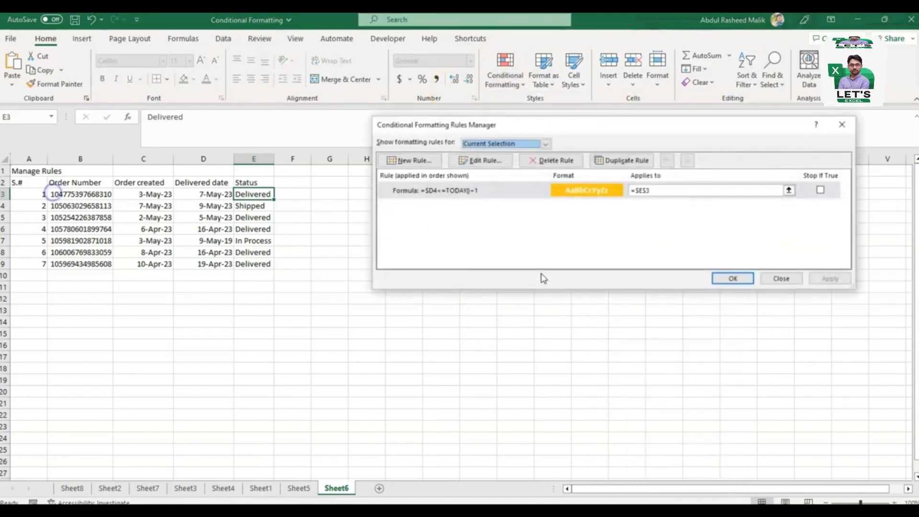
pyautogui.click(688, 189)
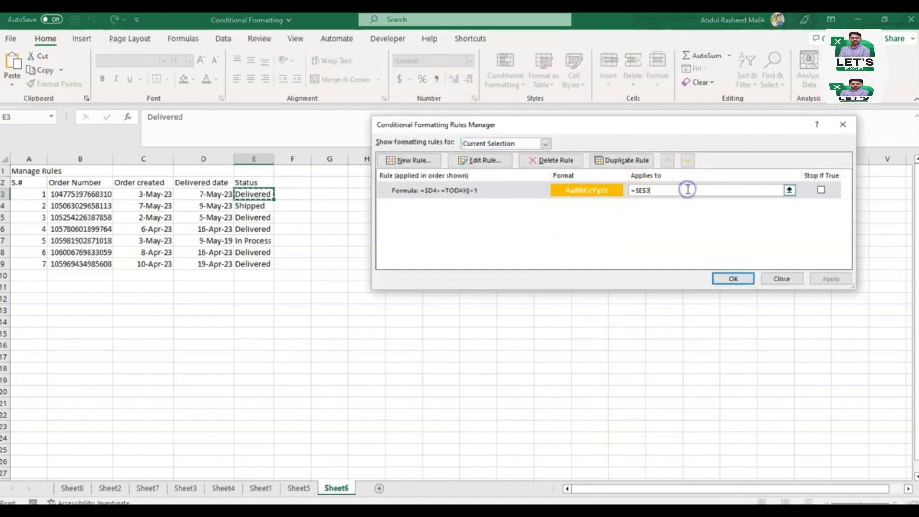
pyautogui.click(644, 190)
pyautogui.press('BackSpace')
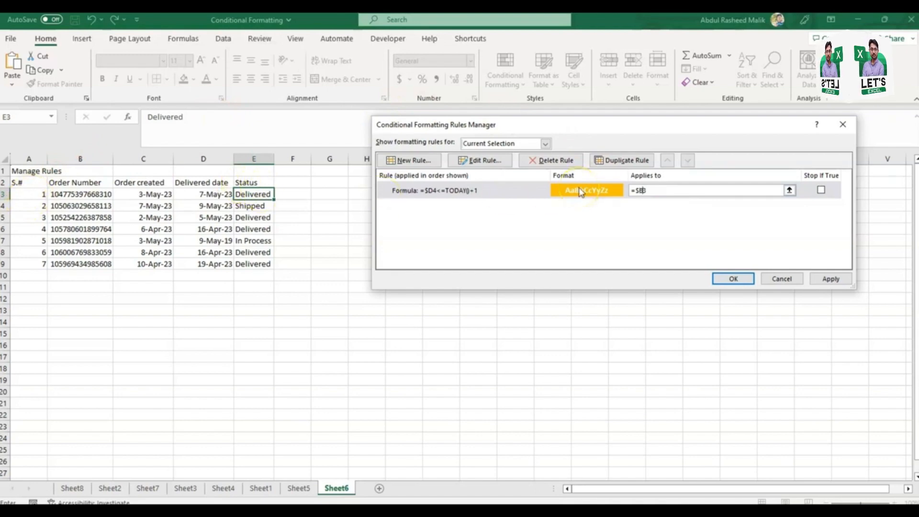
pyautogui.click(641, 191)
pyautogui.write(':$E')
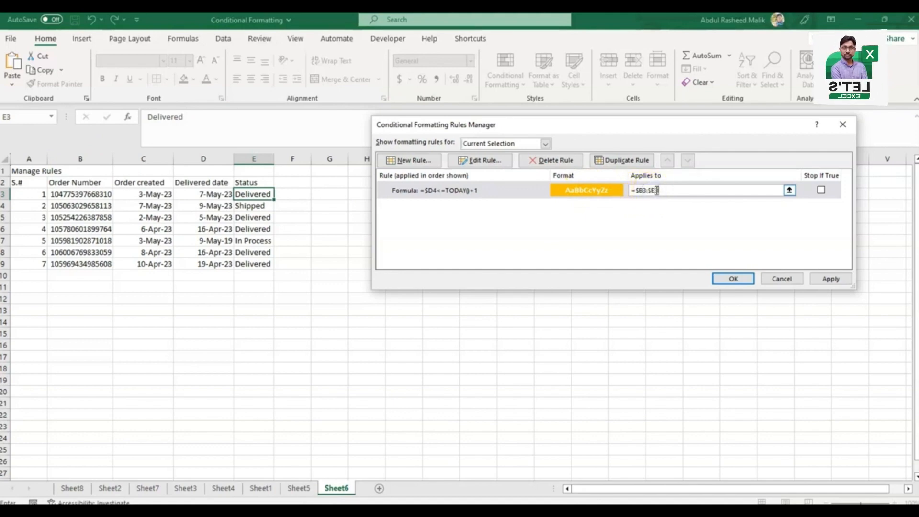
pyautogui.click(831, 279)
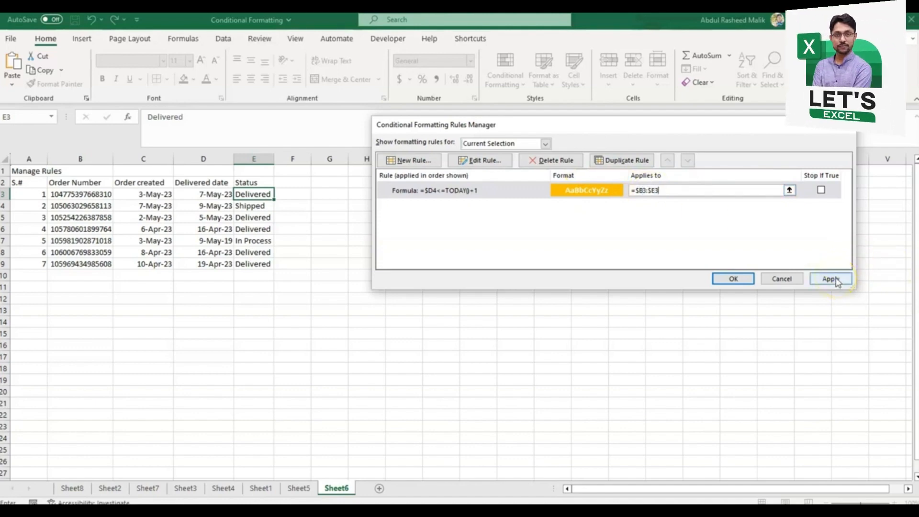
pyautogui.click(836, 281)
pyautogui.click(732, 279)
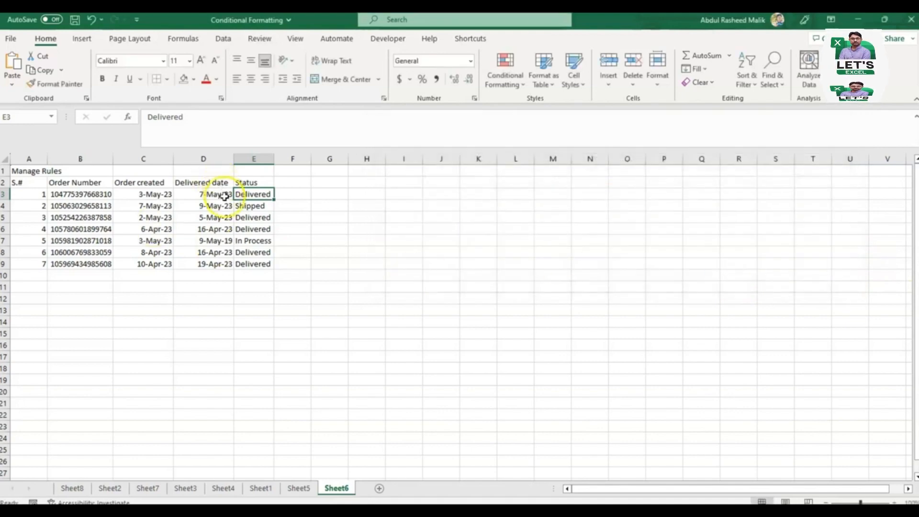
# Step: Copy the formatting of row 3 to row 4 with Format Painter
pyautogui.click(7, 194)
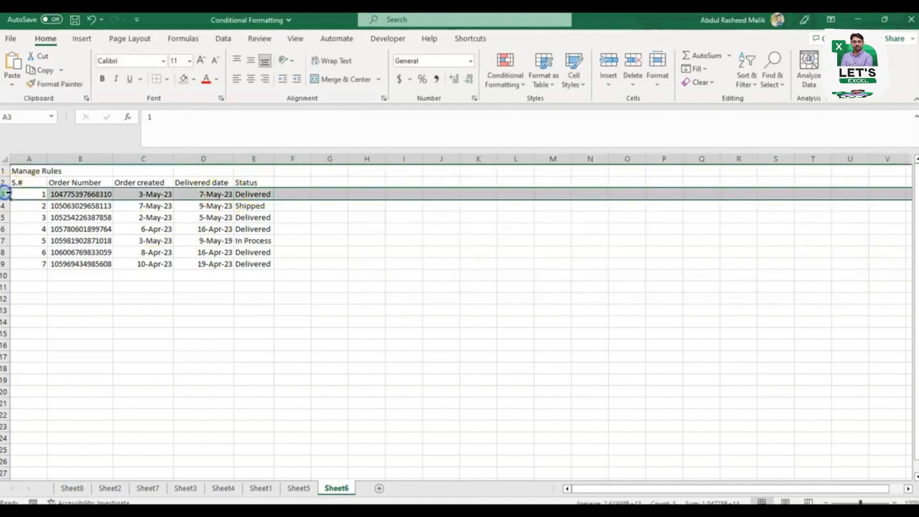
pyautogui.click(61, 85)
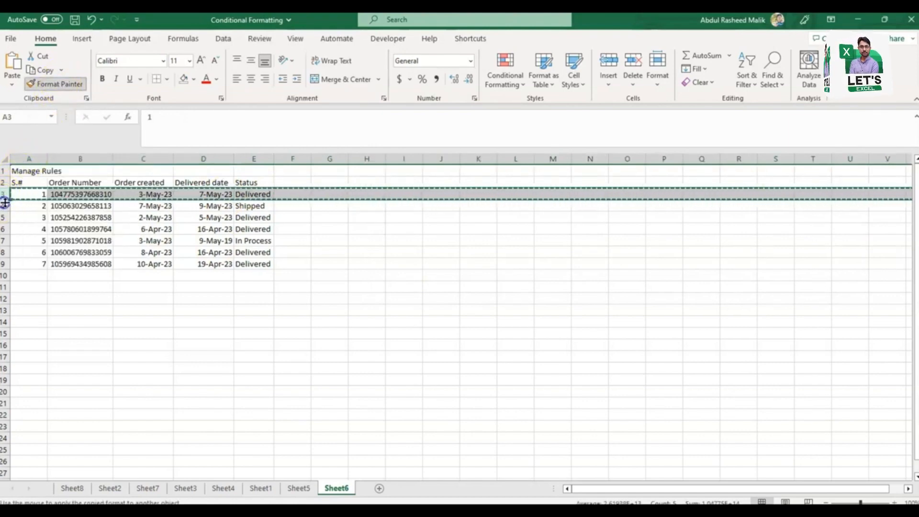
pyautogui.click(5, 205)
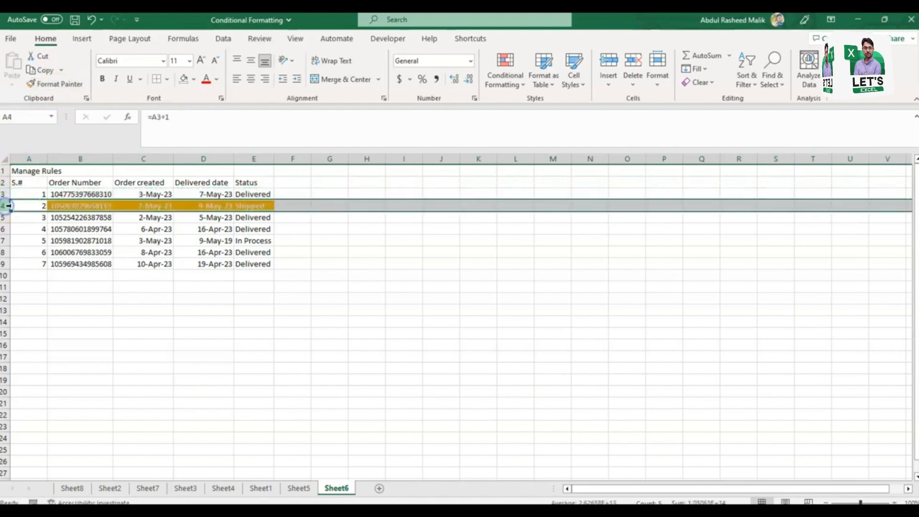
# Step: Copy the formatting of row 4 to each of rows 5 through 9 with a locked Format Painter
pyautogui.click(63, 85)
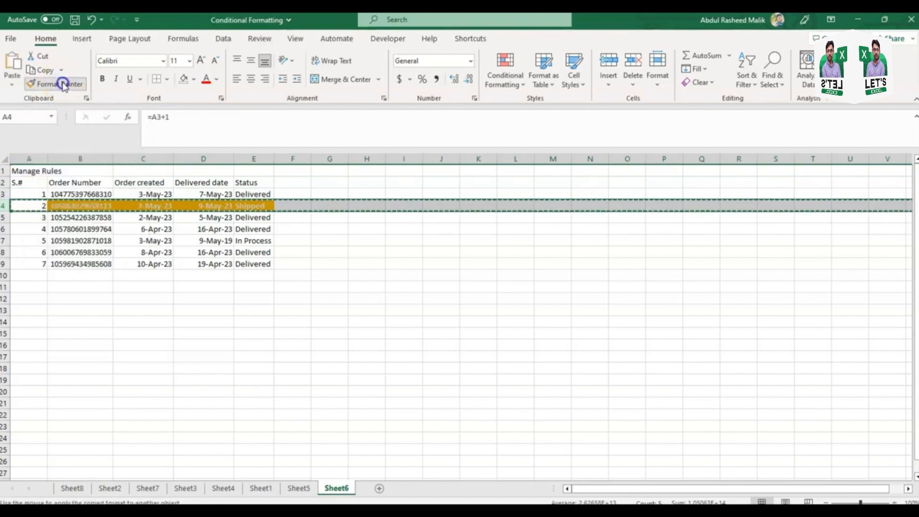
pyautogui.click(5, 216)
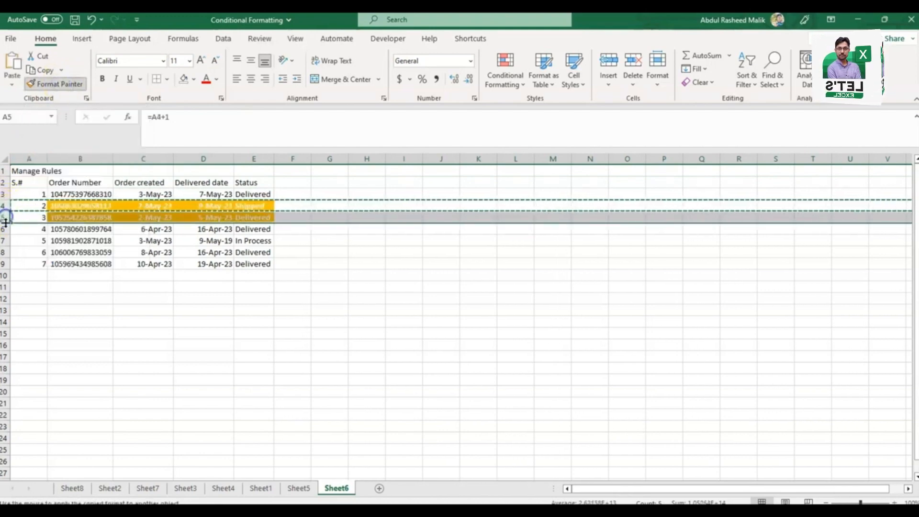
pyautogui.click(5, 231)
pyautogui.click(6, 240)
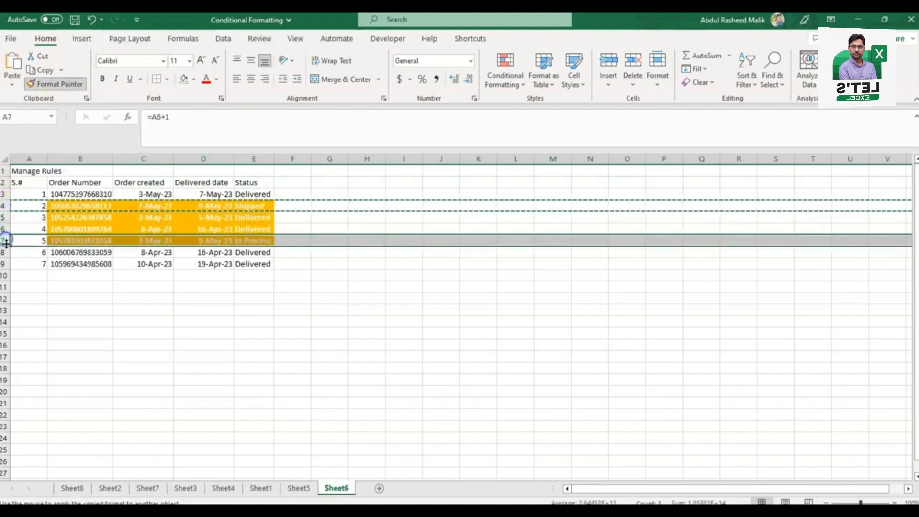
pyautogui.click(7, 253)
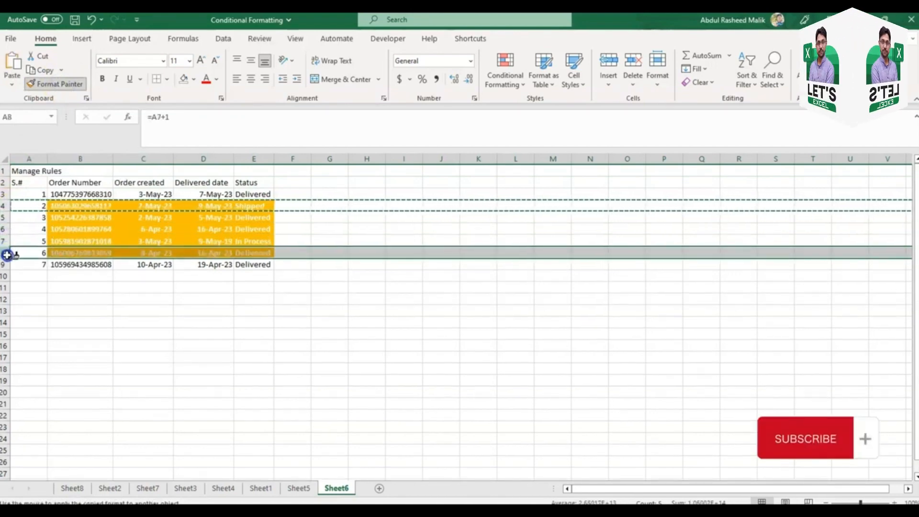
pyautogui.click(7, 264)
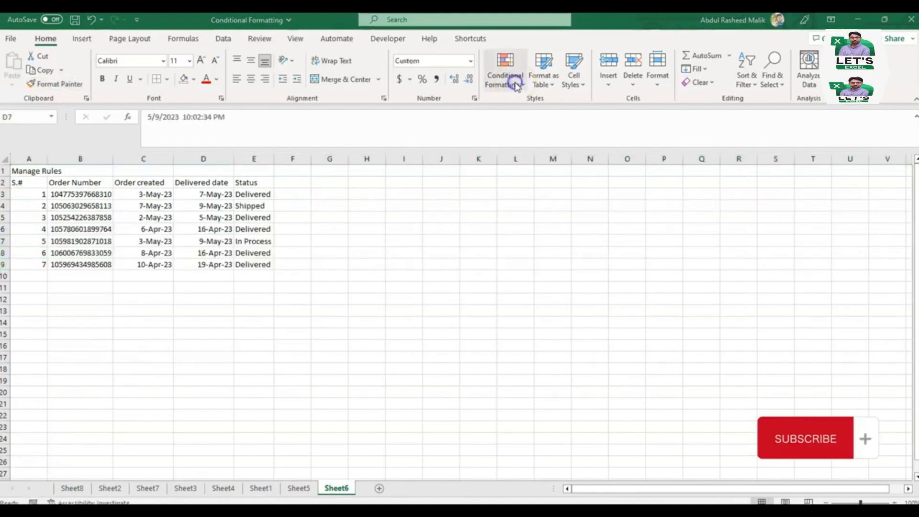
# Step: Review the New Formatting Rule dialog and the Clear Rules options of Conditional Formatting without applying anything
pyautogui.click(516, 85)
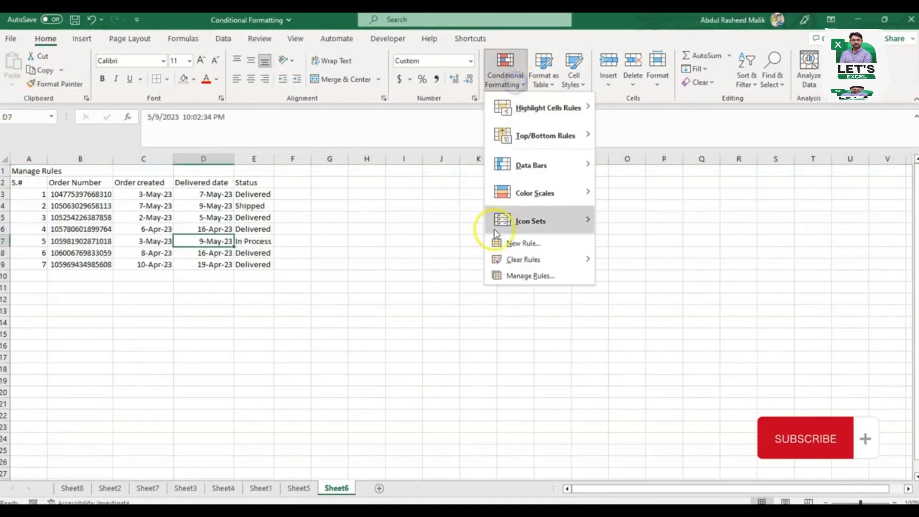
pyautogui.click(511, 243)
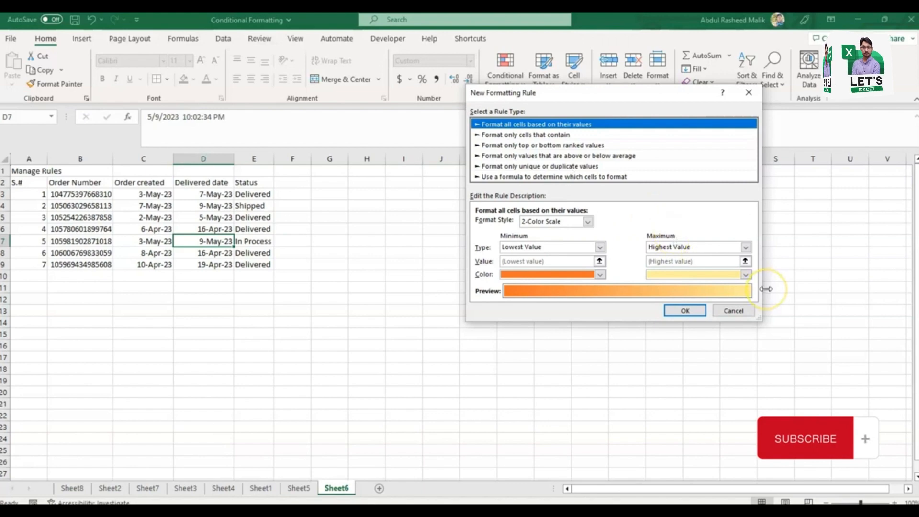
pyautogui.click(732, 309)
pyautogui.click(504, 67)
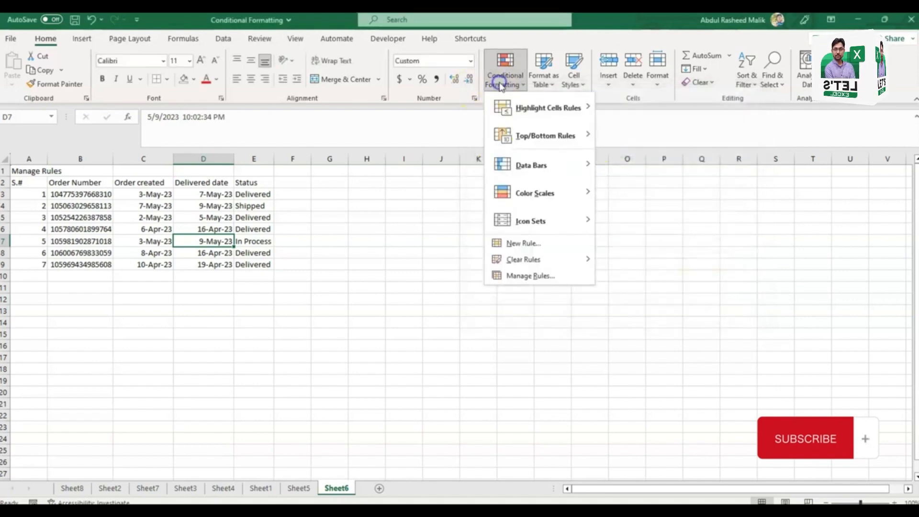
pyautogui.moveTo(546, 258)
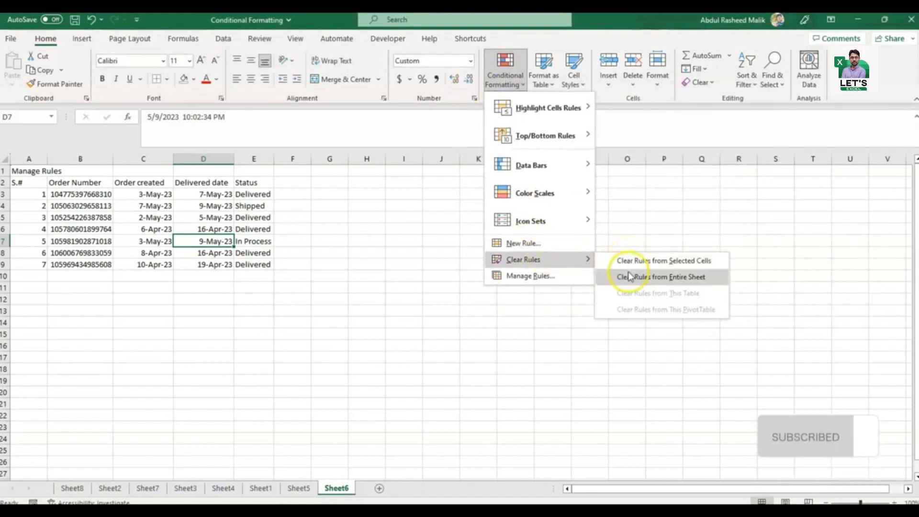
pyautogui.click(544, 287)
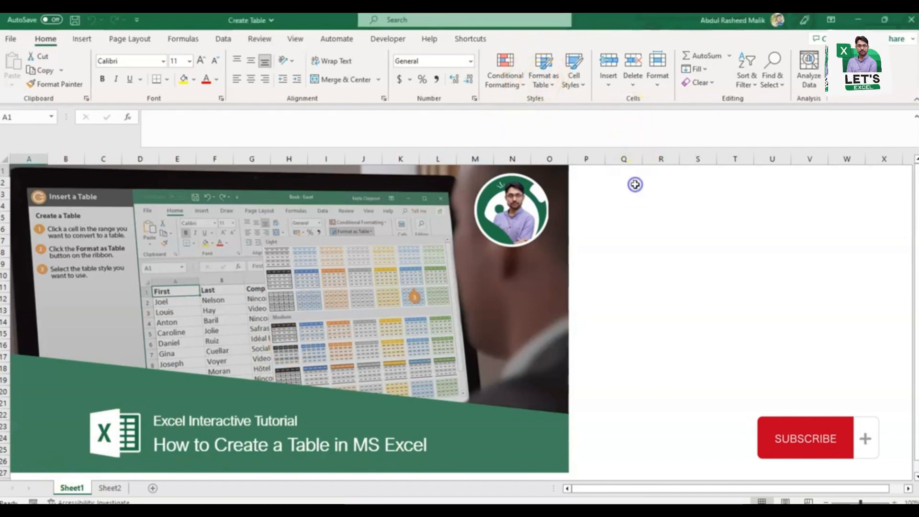
# Step: Go to Sheet2 of the Create Table workbook and check the extent of the order data starting from A1
pyautogui.hotkey('ctrl', 'pagedown')
pyautogui.hotkey('ctrl', 'Home')
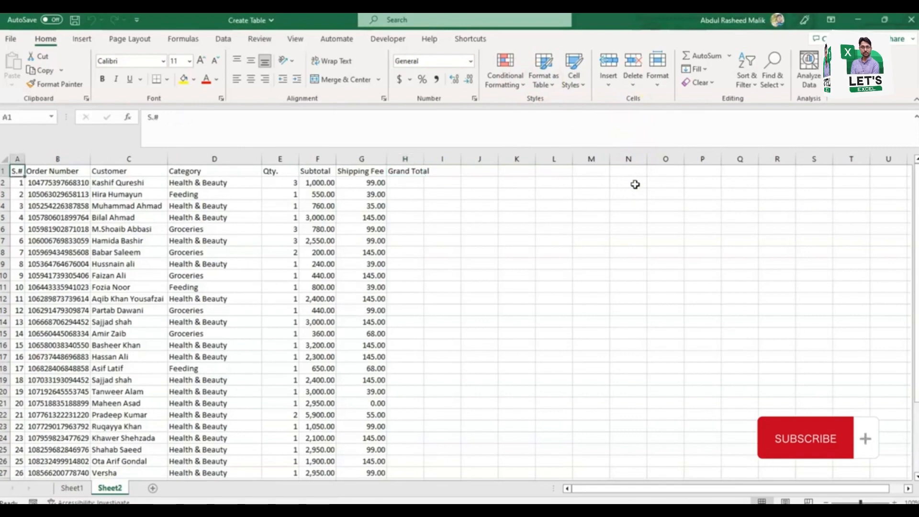
pyautogui.hotkey('ctrl', 'shift', 'Right')
pyautogui.hotkey('ctrl', 'shift', 'Down')
pyautogui.hotkey('ctrl', 'Home')
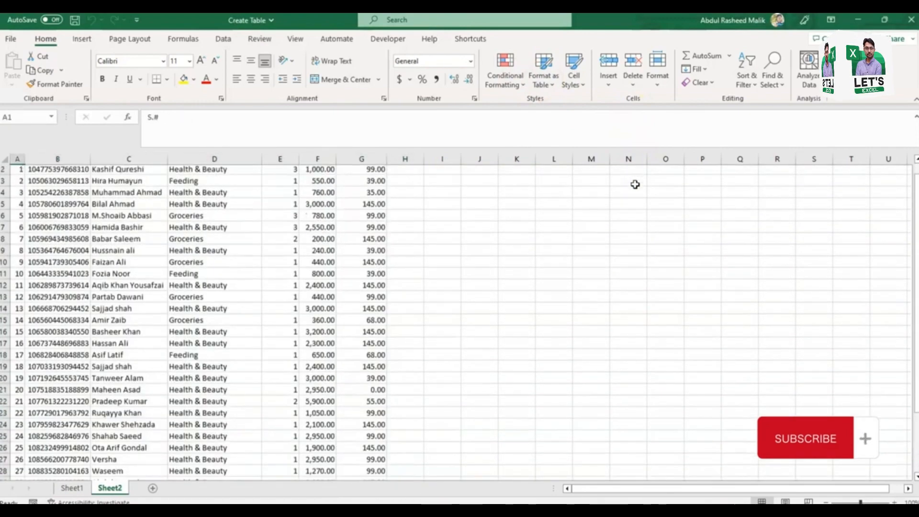
pyautogui.hotkey('ctrl', 'shift', 'Right')
pyautogui.hotkey('ctrl', 'shift', 'Down')
pyautogui.hotkey('ctrl', 'Home')
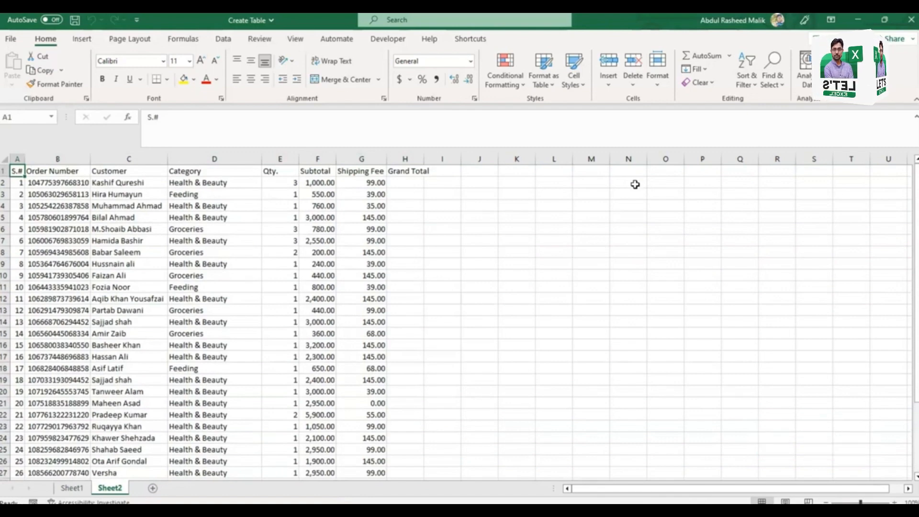
pyautogui.click(548, 79)
pyautogui.click(548, 78)
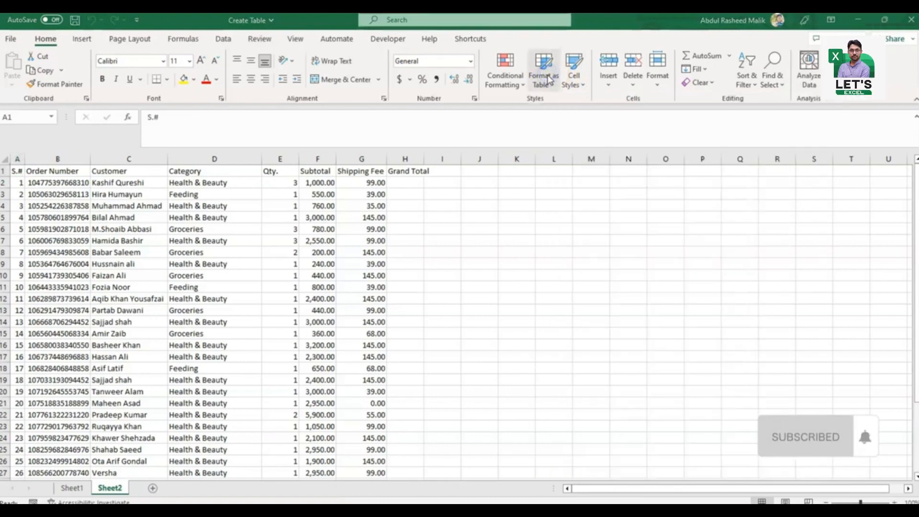
pyautogui.click(549, 79)
pyautogui.click(548, 82)
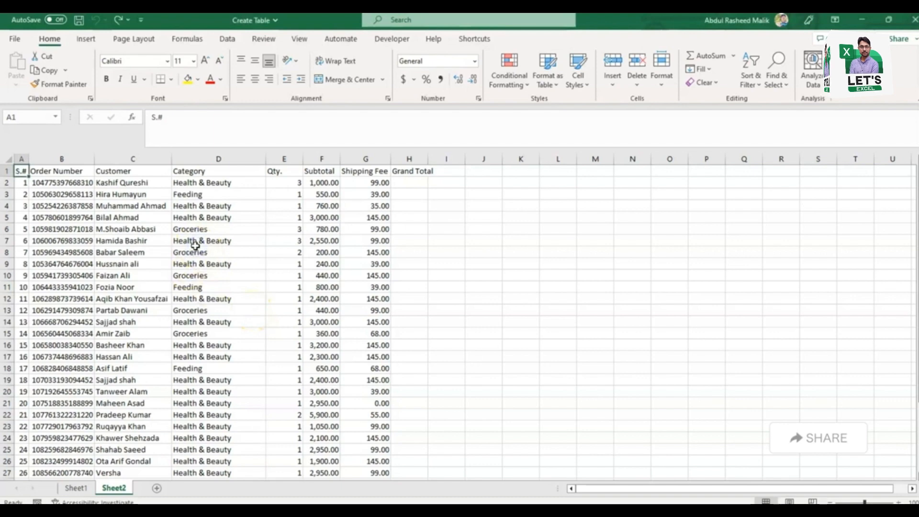
# Step: Format the order list in A1:H35 as a table with headers, using a green style from the Medium group
pyautogui.press('Right')
pyautogui.press('Left')
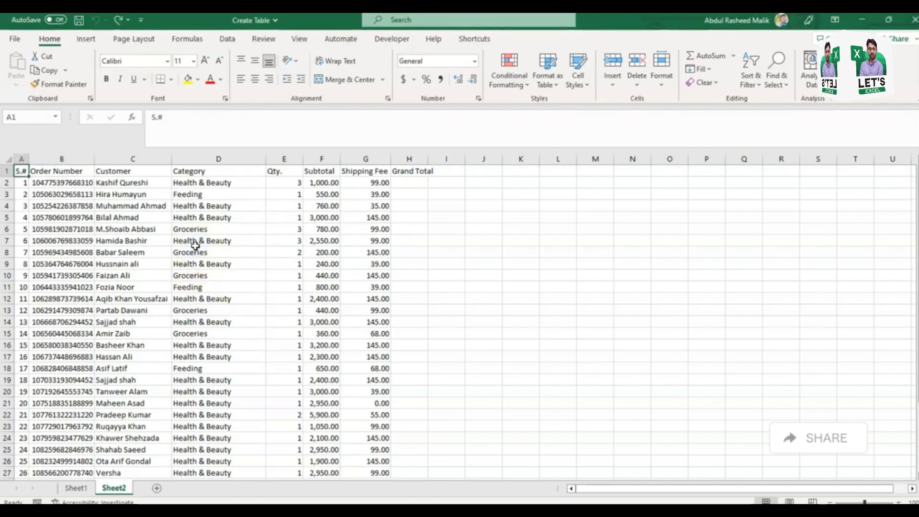
pyautogui.click(109, 229)
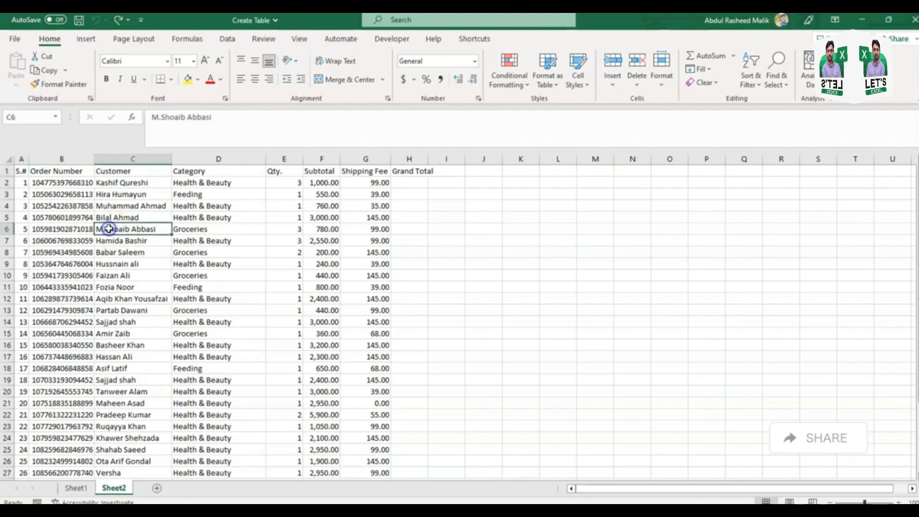
pyautogui.hotkey('ctrl', 'Home')
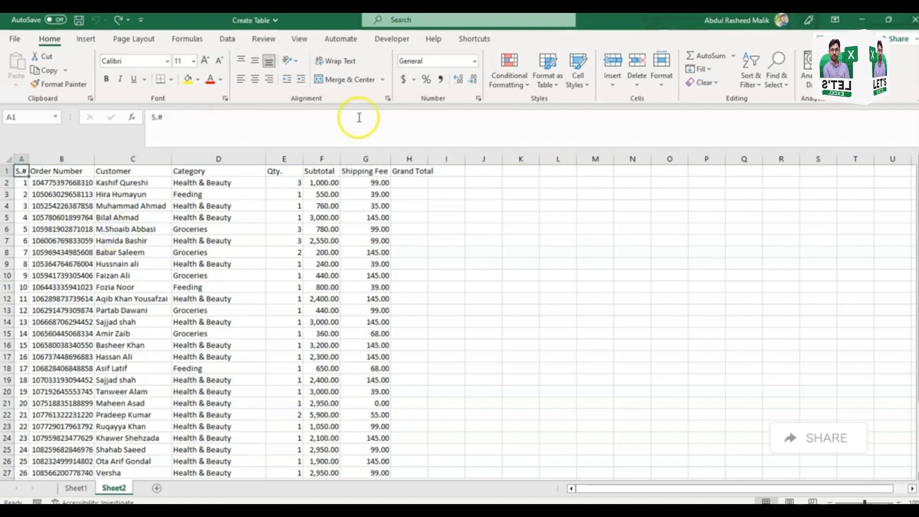
pyautogui.click(550, 85)
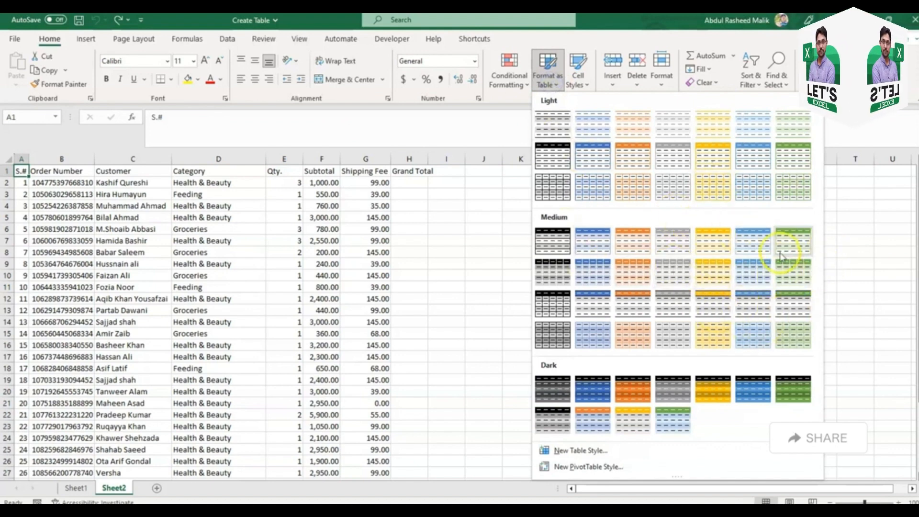
pyautogui.click(793, 240)
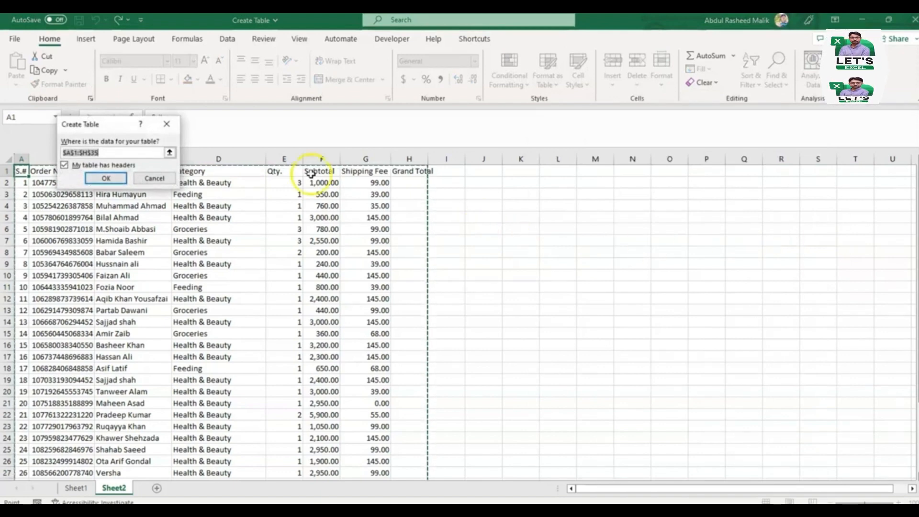
pyautogui.moveTo(96, 125); pyautogui.dragTo(570, 184)
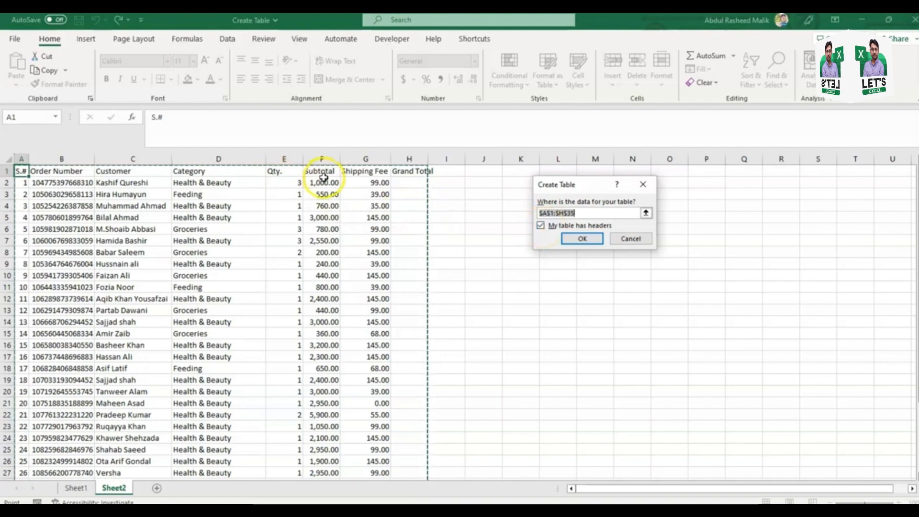
pyautogui.click(541, 227)
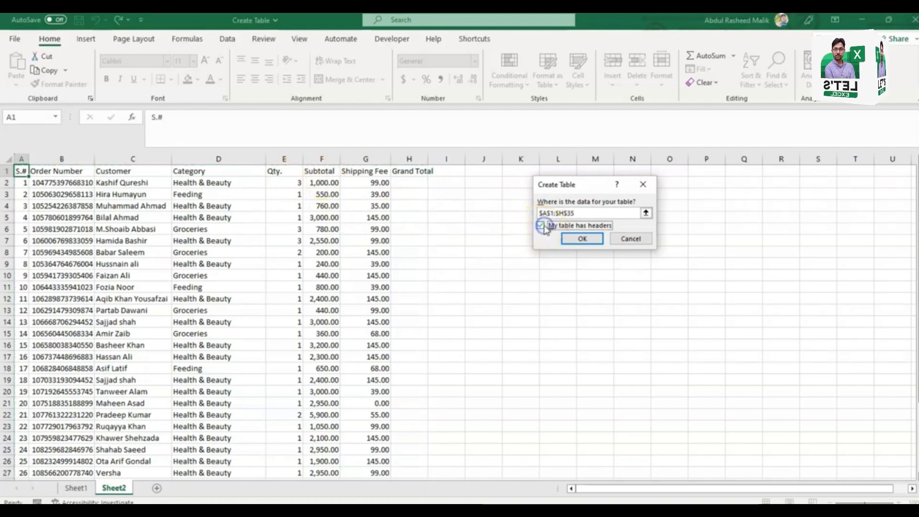
pyautogui.click(583, 242)
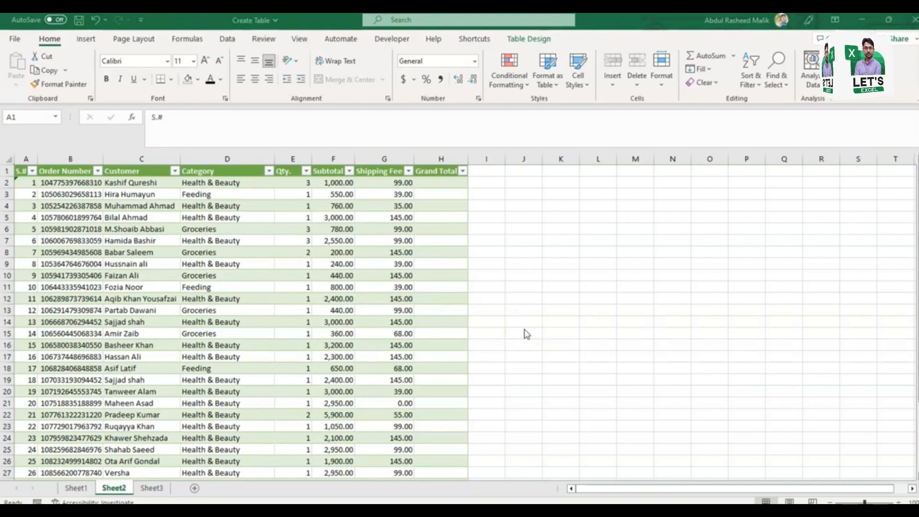
# Step: Copy the first six orders on Sheet3, from Order Number through Shipping Fee (B2:G7)
pyautogui.hotkey('ctrl', 'Down')
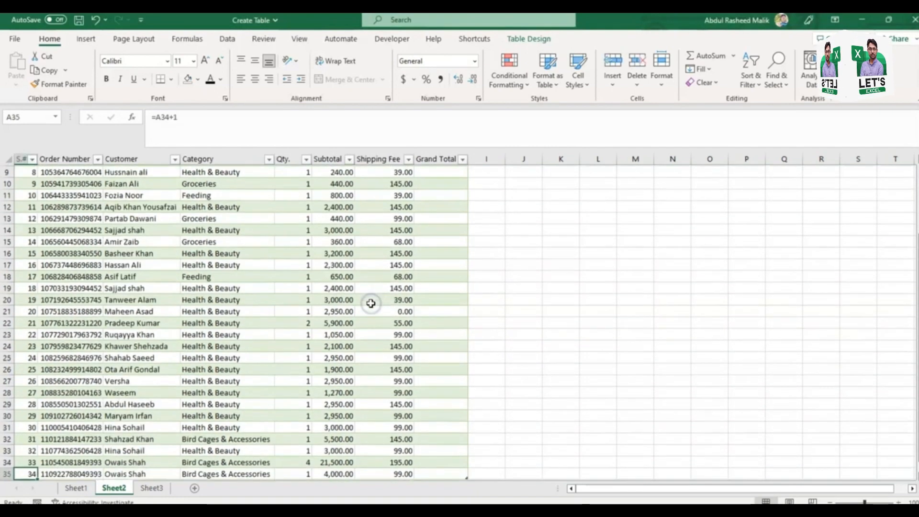
pyautogui.press('Down')
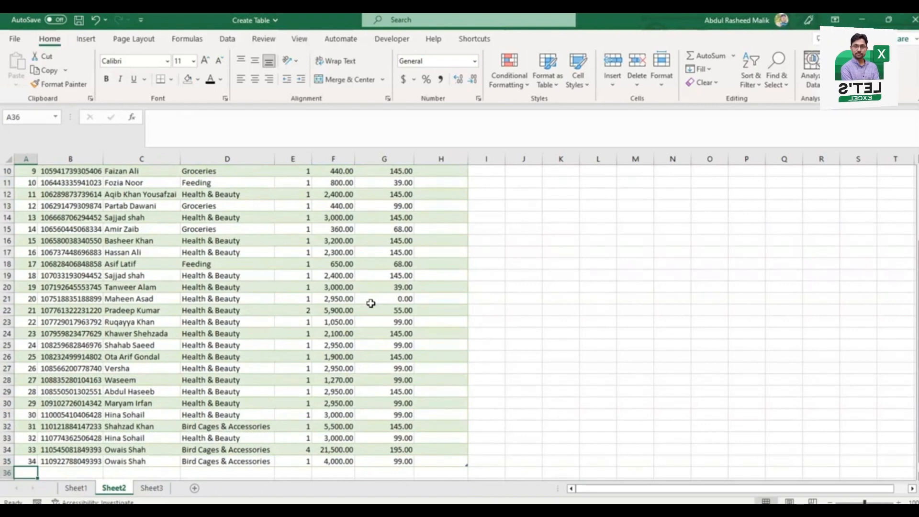
pyautogui.hotkey('ctrl', 'pagedown')
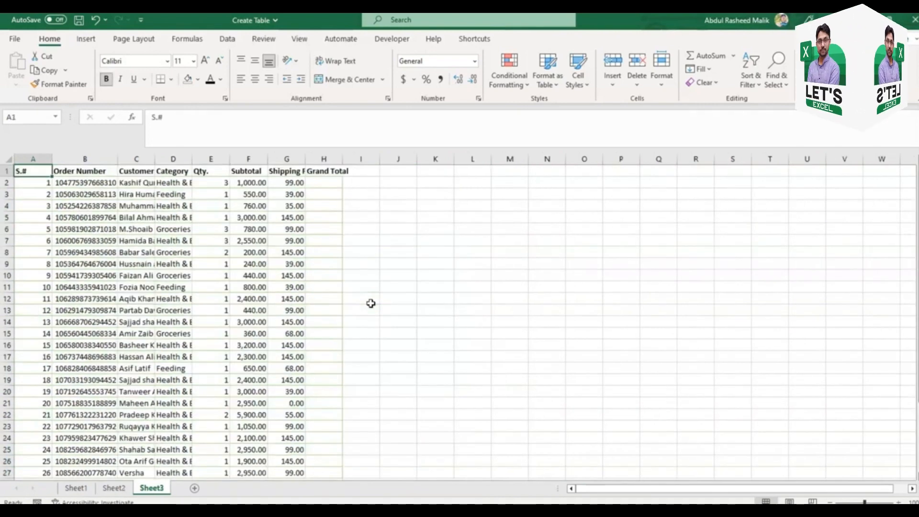
pyautogui.press('Right')
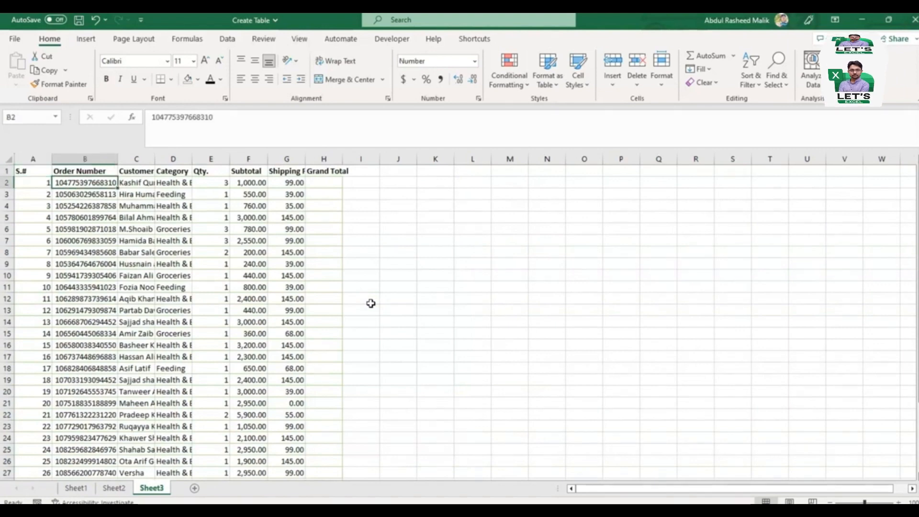
pyautogui.hotkey('shift', 'Down')
pyautogui.hotkey('shift', 'Down')
pyautogui.hotkey('shift', 'Down')
pyautogui.hotkey('shift', 'Down')
pyautogui.hotkey('shift', 'Down')
pyautogui.hotkey('shift', 'Right')
pyautogui.hotkey('shift', 'Right')
pyautogui.hotkey('shift', 'Right')
pyautogui.hotkey('shift', 'Right')
pyautogui.hotkey('shift', 'Right')
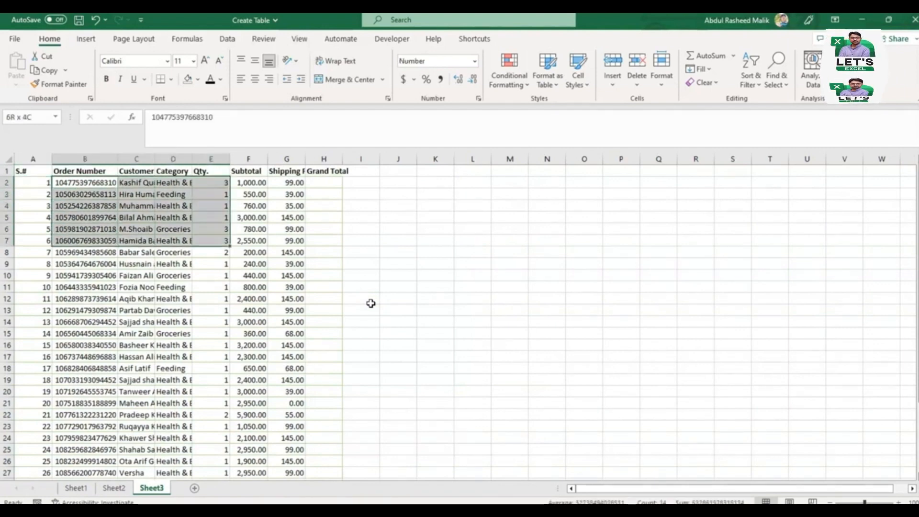
pyautogui.hotkey('ctrl', 'c')
# Step: Paste the copied orders directly below the table on Sheet2, starting at cell B36
pyautogui.hotkey('ctrl', 'pageup')
pyautogui.press('Down')
pyautogui.press('Up')
pyautogui.press('Right')
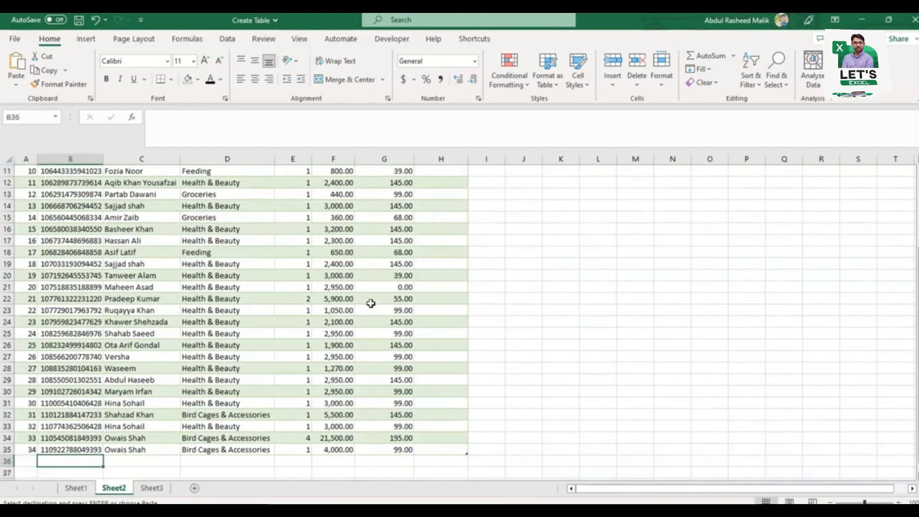
pyautogui.hotkey('ctrl', 'v')
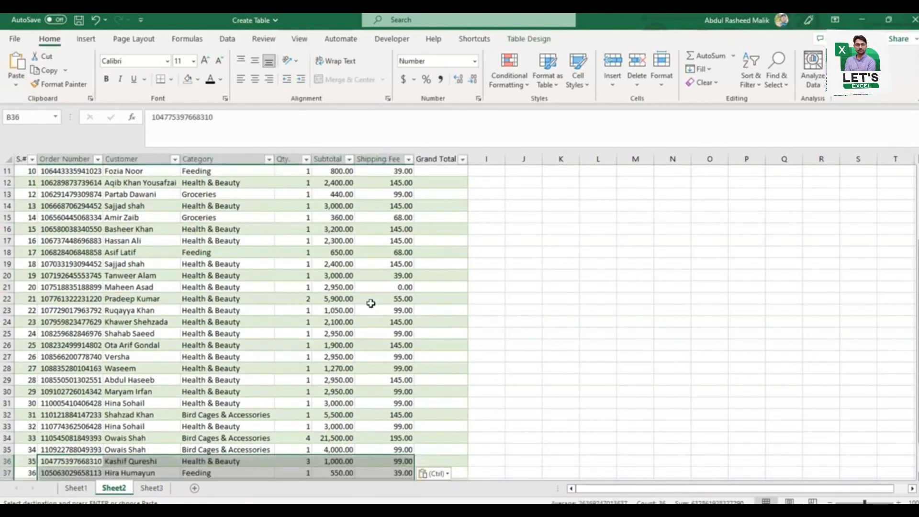
# Step: Examine the pasted rows at the end of the Sheet2 table for automatic numbering and table formatting
pyautogui.press('Right')
pyautogui.press('Right')
pyautogui.press('Right')
pyautogui.press('Down')
pyautogui.press('Down')
pyautogui.press('Down')
pyautogui.press('Down')
pyautogui.press('Down')
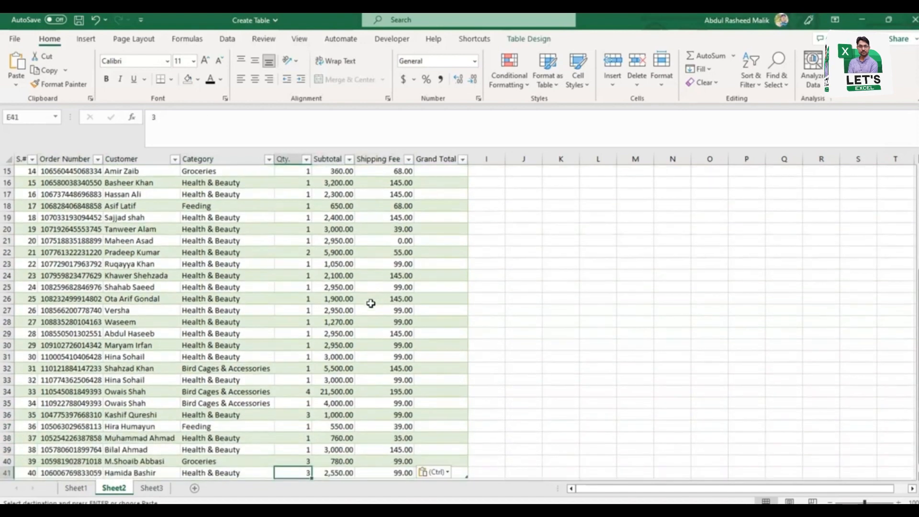
pyautogui.scroll(-1, 371, 303)
pyautogui.press('Up')
pyautogui.press('Up')
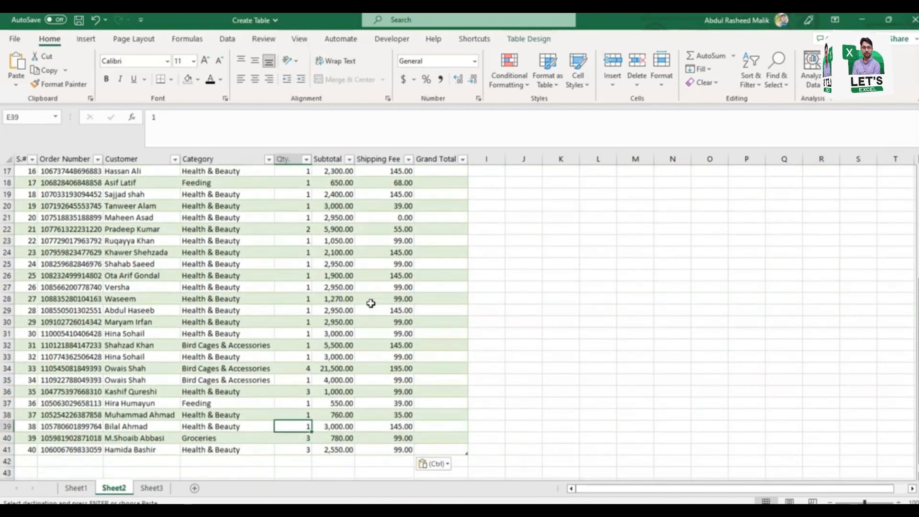
pyautogui.click(7, 510)
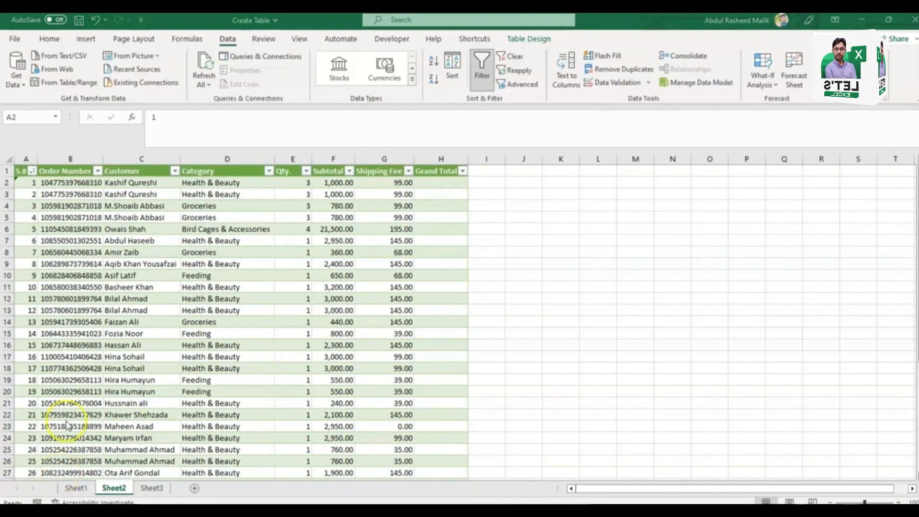
pyautogui.hotkey('ctrl', 'Home')
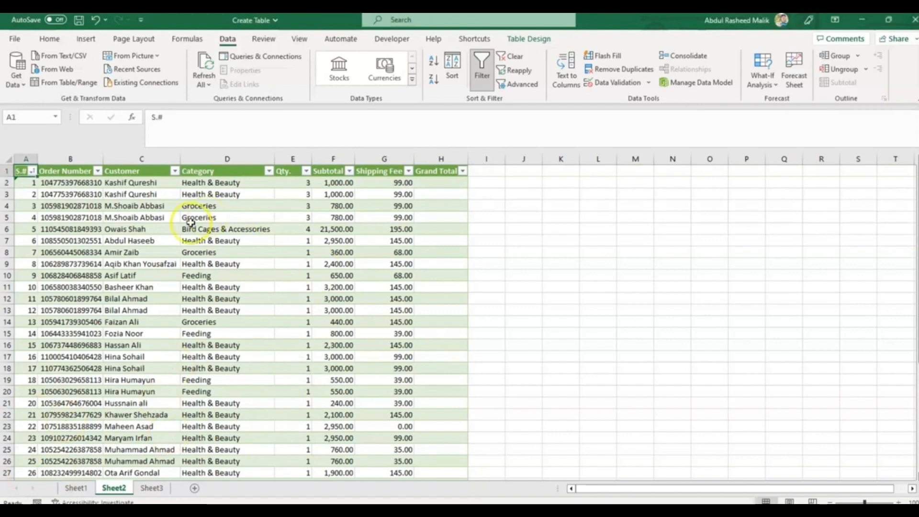
pyautogui.scroll(-5, 190, 221)
pyautogui.scroll(5, 190, 222)
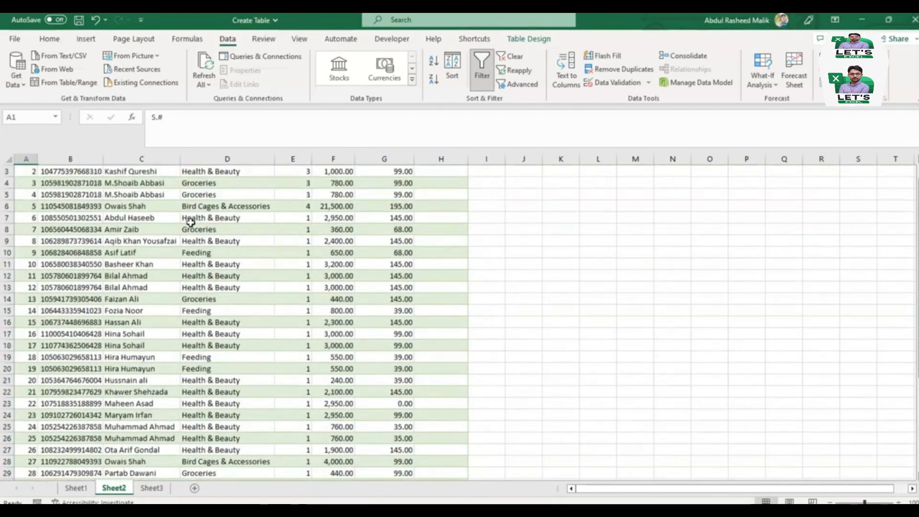
# Step: Sort the order table on Sheet2 by Customer from A to Z
pyautogui.hotkey('ctrl', 'shift', 'Right')
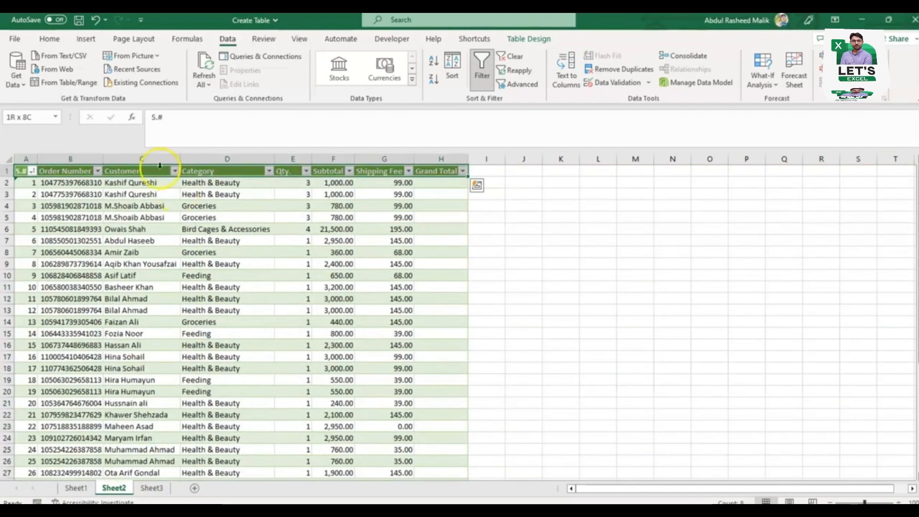
pyautogui.click(175, 172)
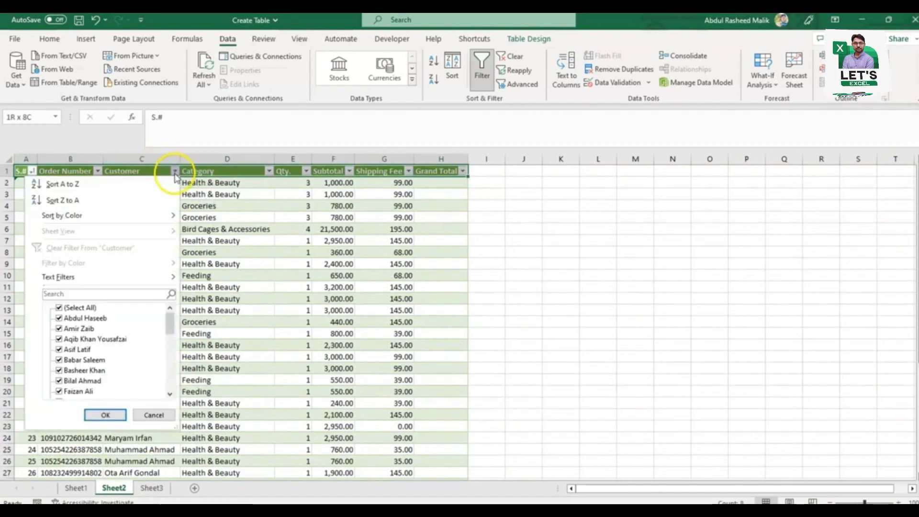
pyautogui.click(205, 184)
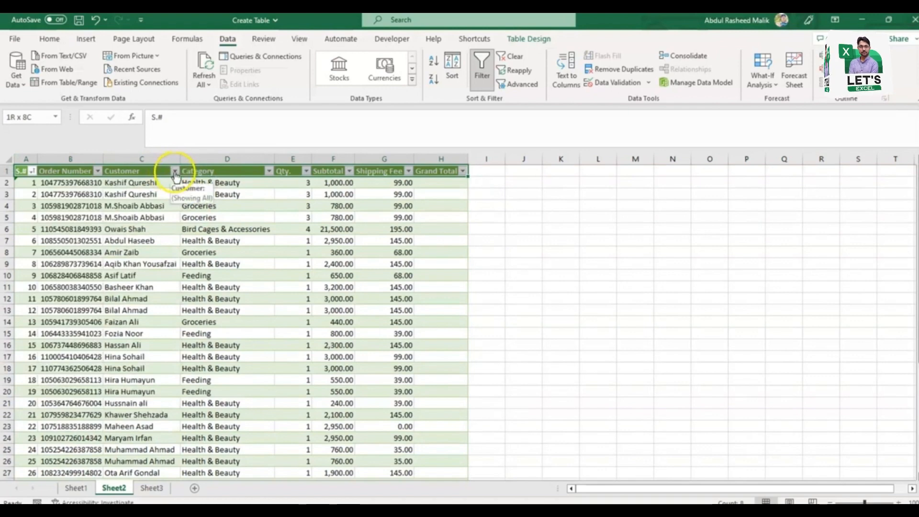
pyautogui.click(150, 193)
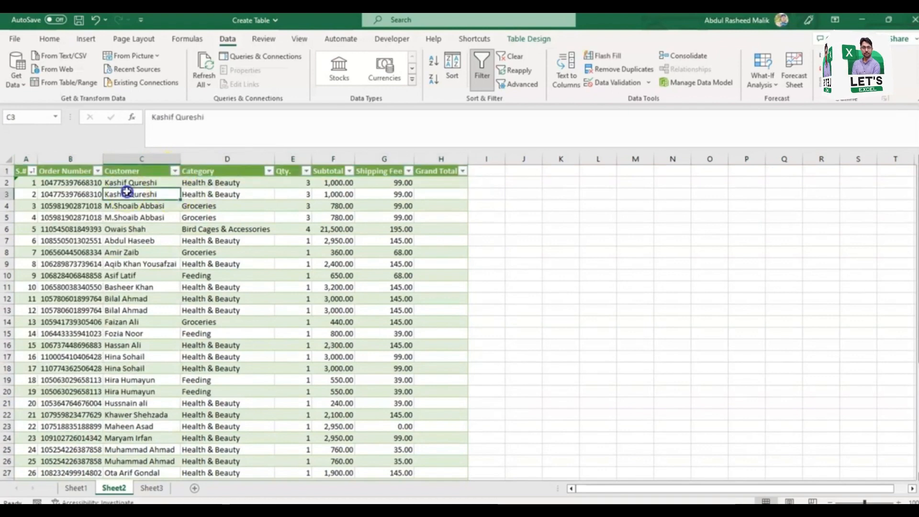
pyautogui.click(175, 172)
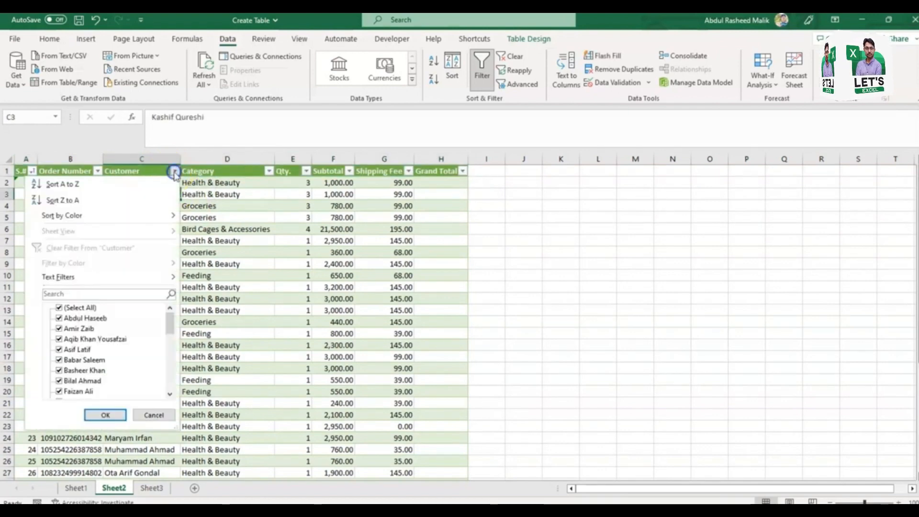
pyautogui.click(138, 190)
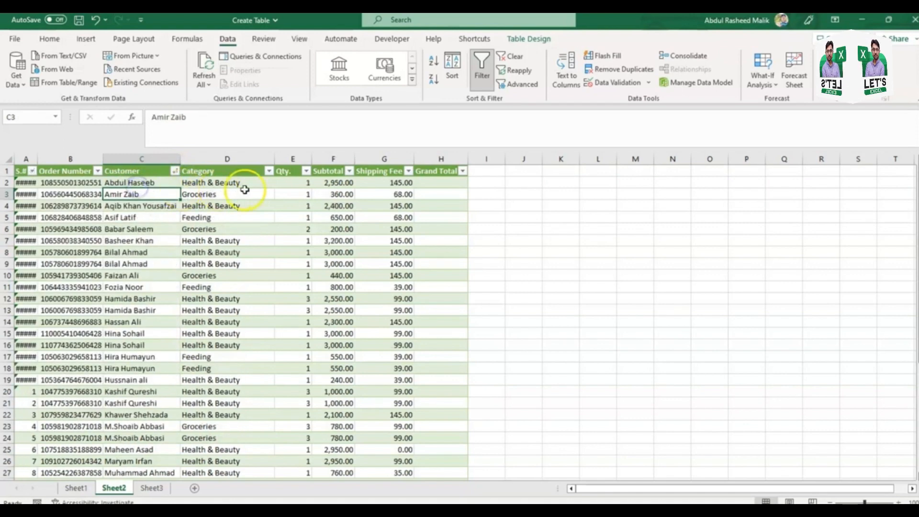
# Step: Sort the table by Qty. from smallest to largest, and restore the original order by sorting S.# from smallest to largest
pyautogui.click(305, 171)
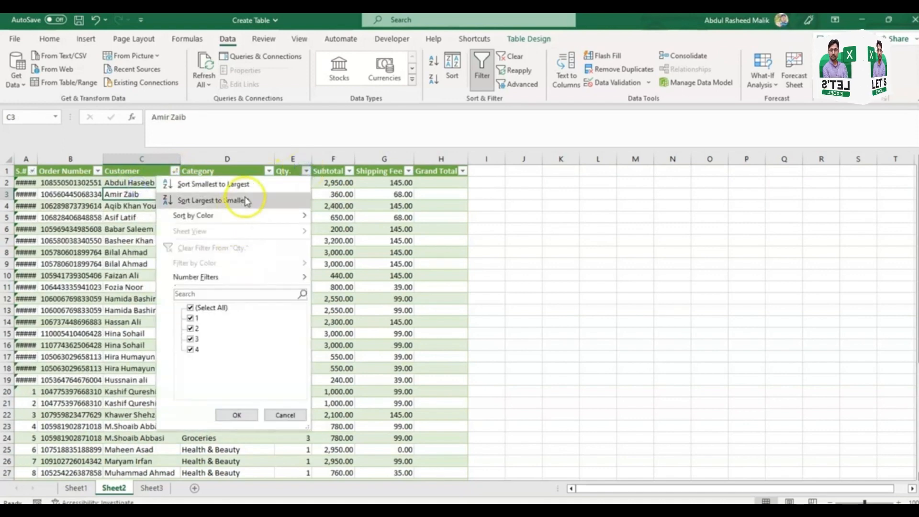
pyautogui.click(248, 183)
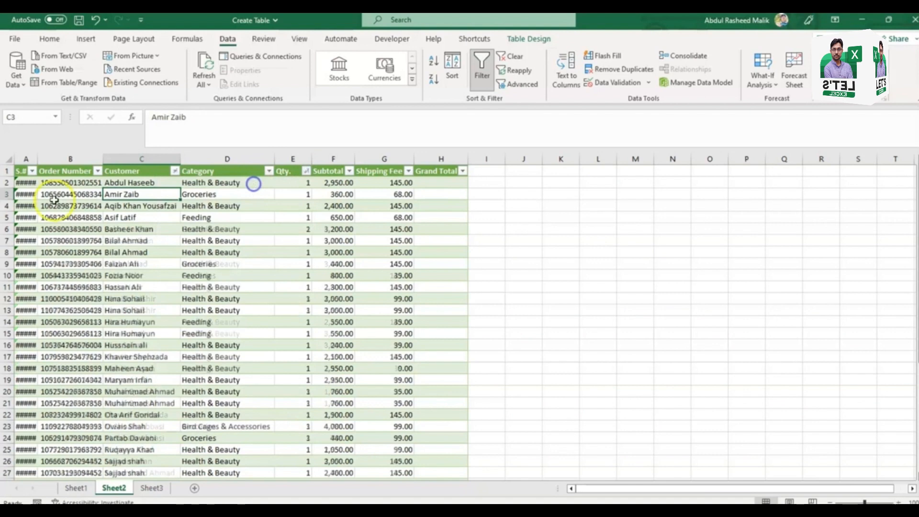
pyautogui.click(32, 171)
pyautogui.click(57, 185)
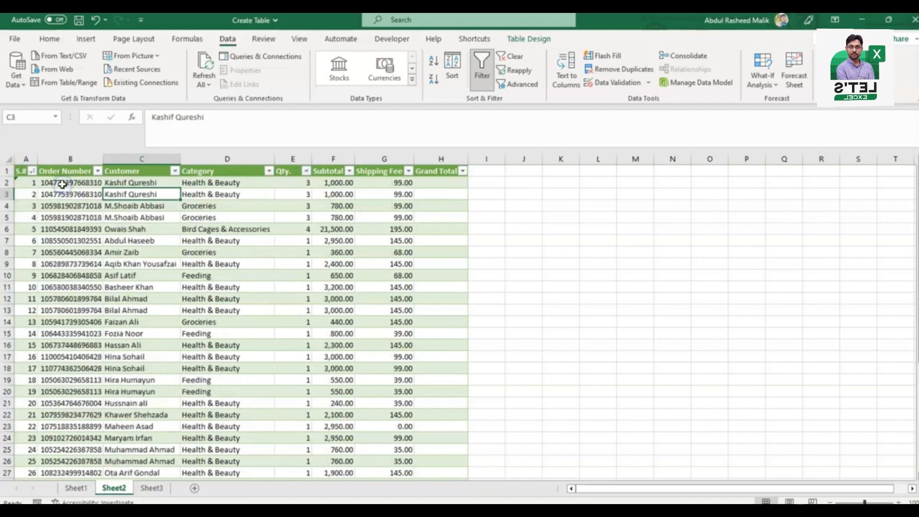
# Step: Filter the Customer column to show only one customer's orders
pyautogui.click(174, 171)
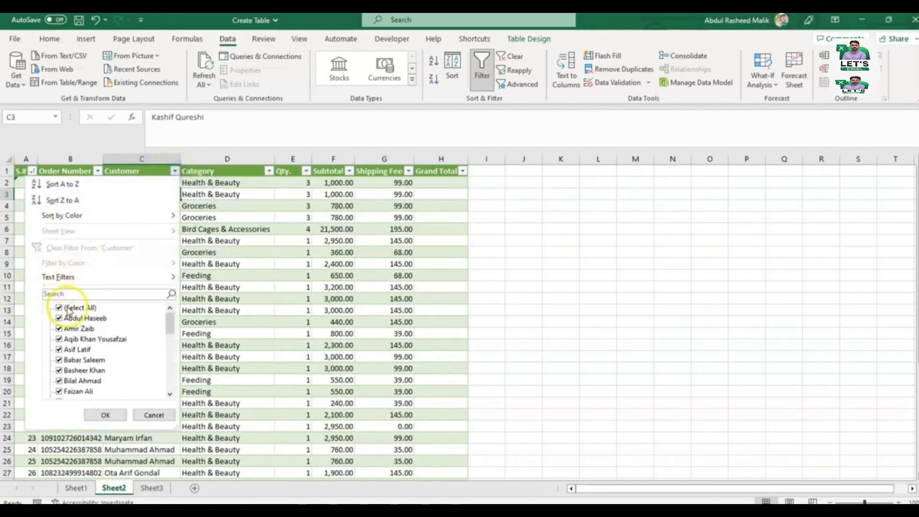
pyautogui.click(68, 309)
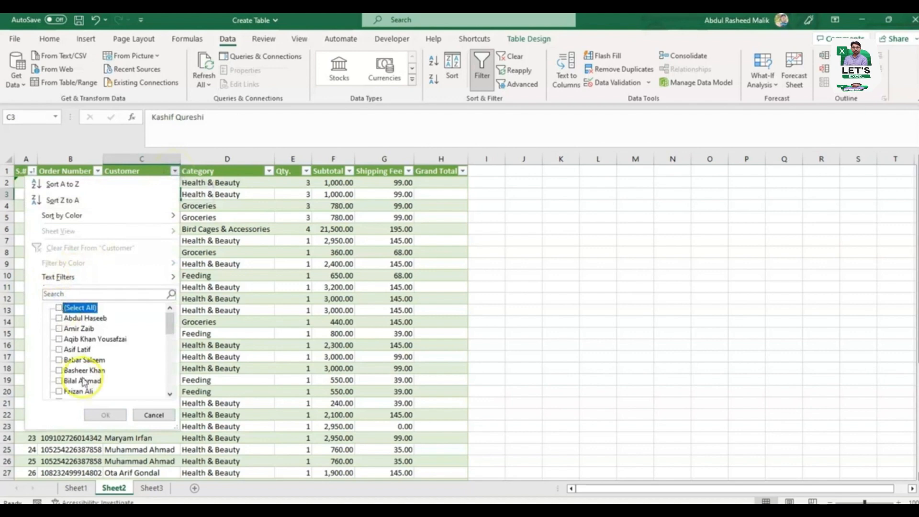
pyautogui.click(60, 392)
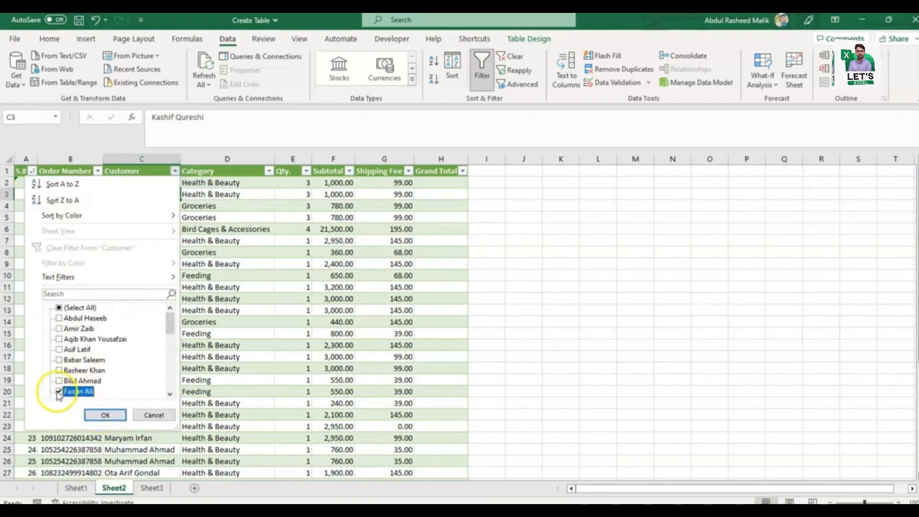
pyautogui.click(105, 415)
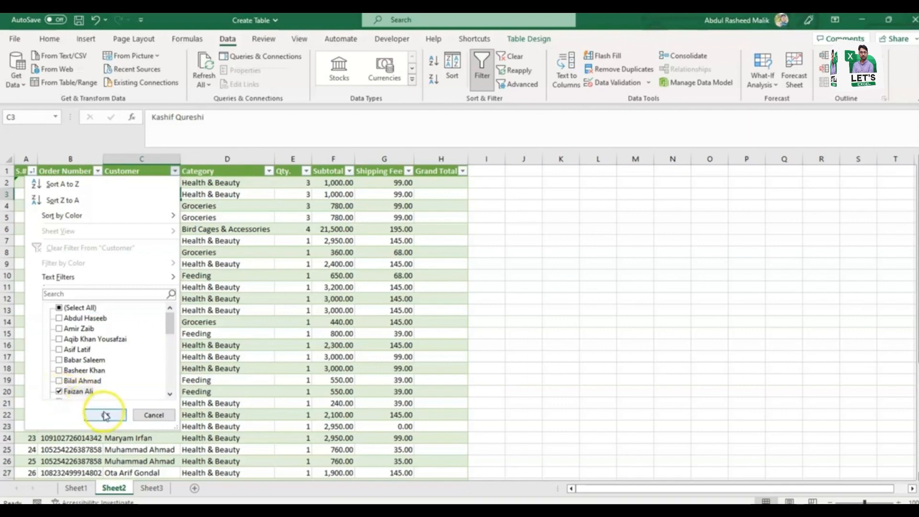
pyautogui.press('Up')
pyautogui.press('Down')
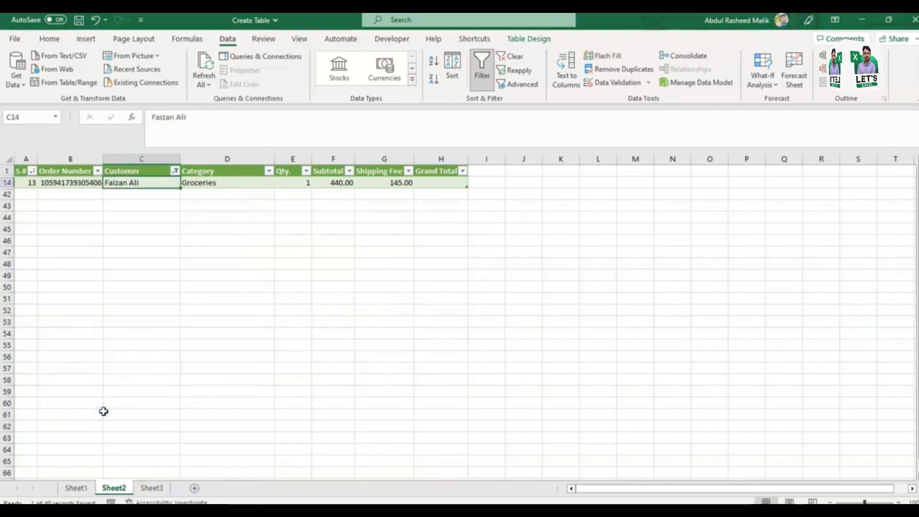
pyautogui.press('Up')
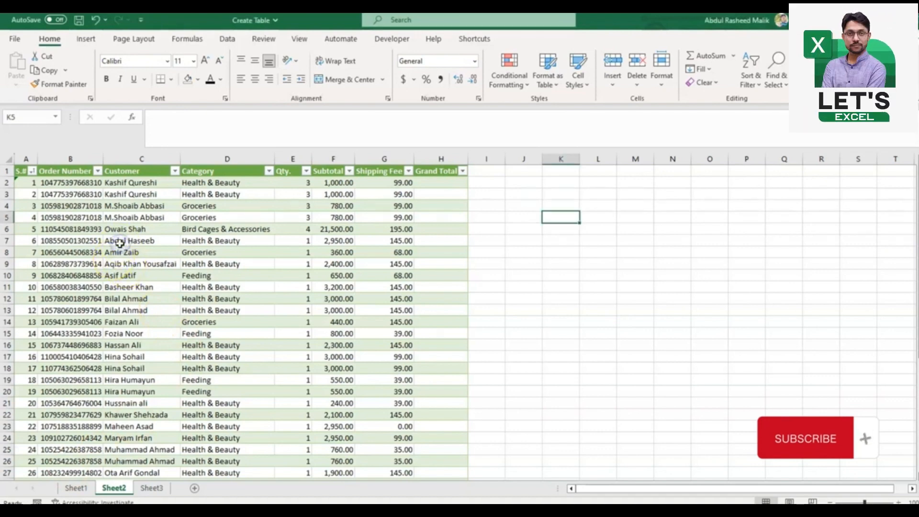
# Step: Compare selecting a cell inside and outside the table, and display the table design options for the order table
pyautogui.click(118, 241)
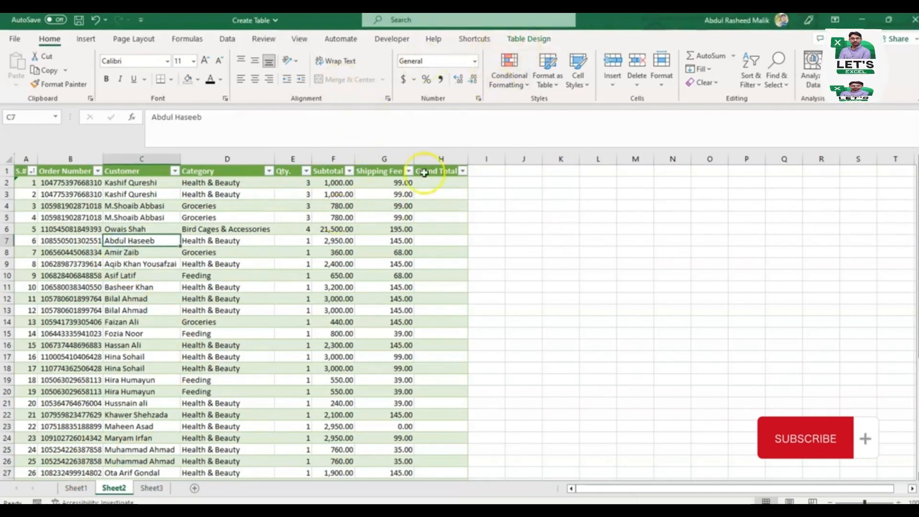
pyautogui.click(555, 217)
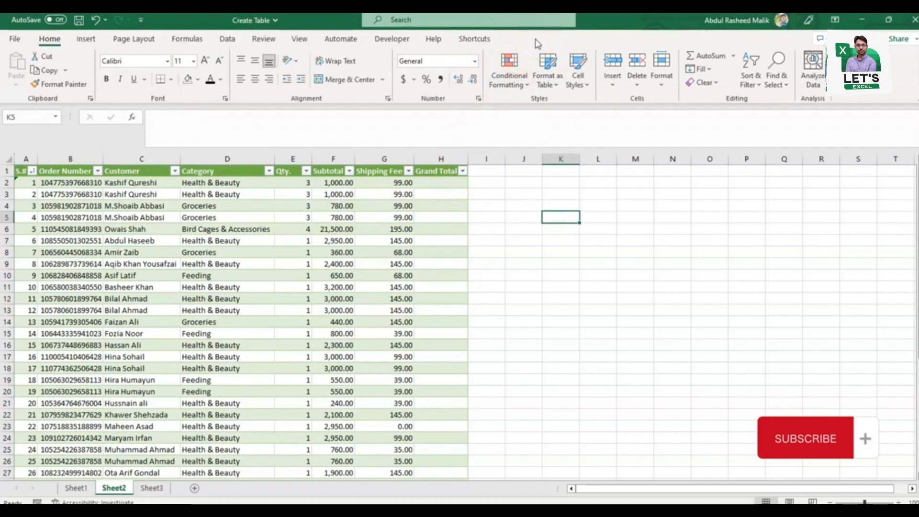
pyautogui.click(205, 228)
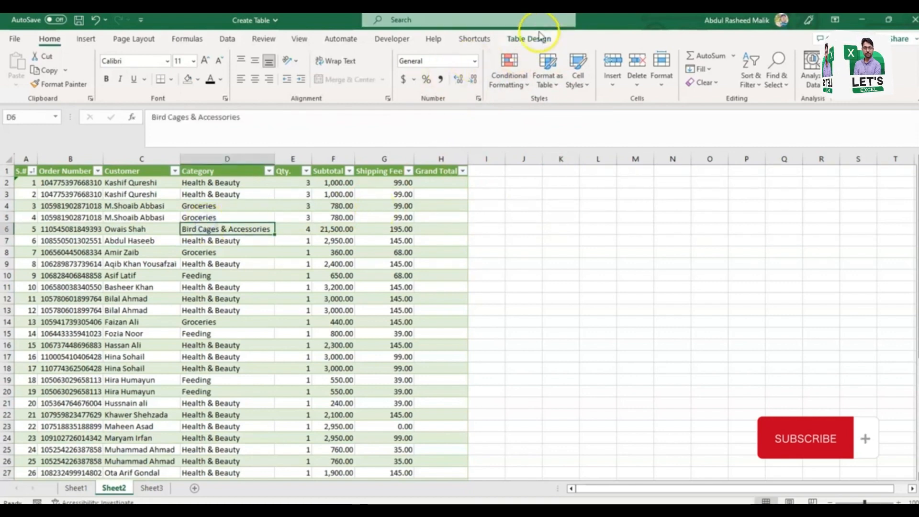
pyautogui.click(528, 38)
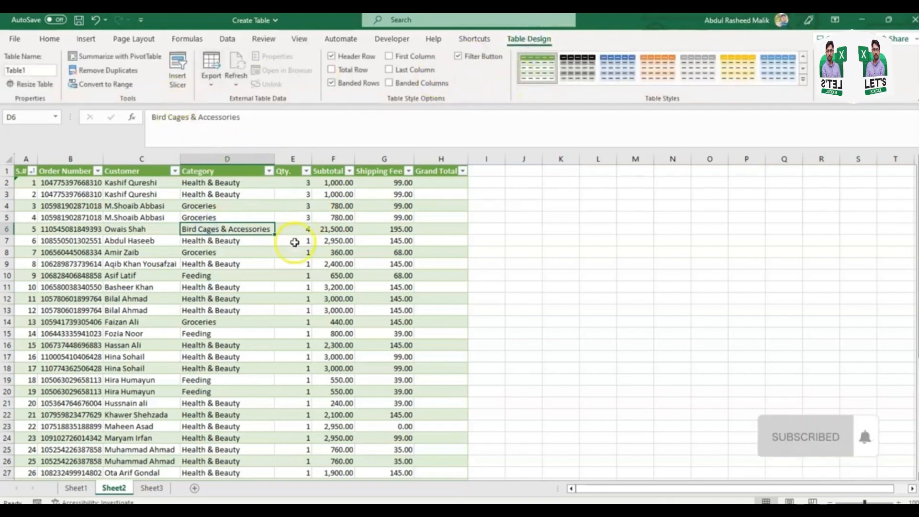
# Step: Try to rename the table as Customer Data, without an underscore between the words
pyautogui.doubleClick(43, 70)
pyautogui.write('Cusotomer')
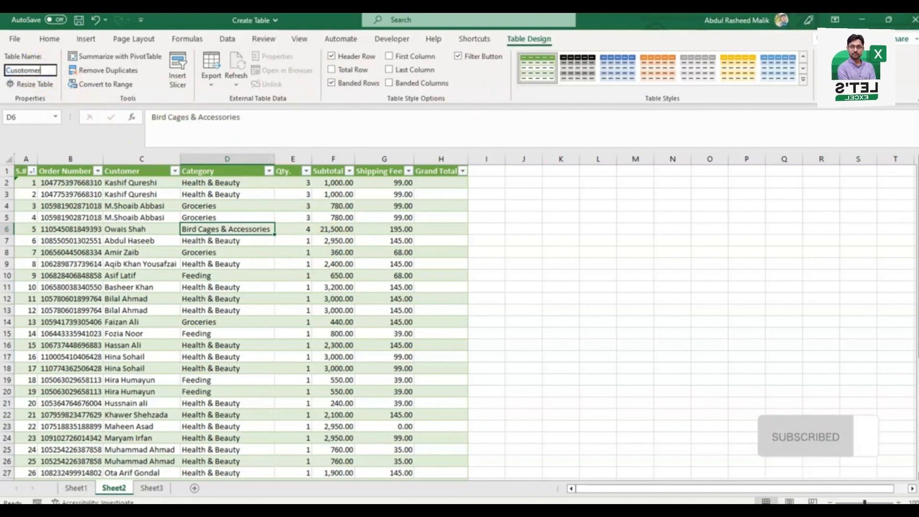
pyautogui.write('_Data')
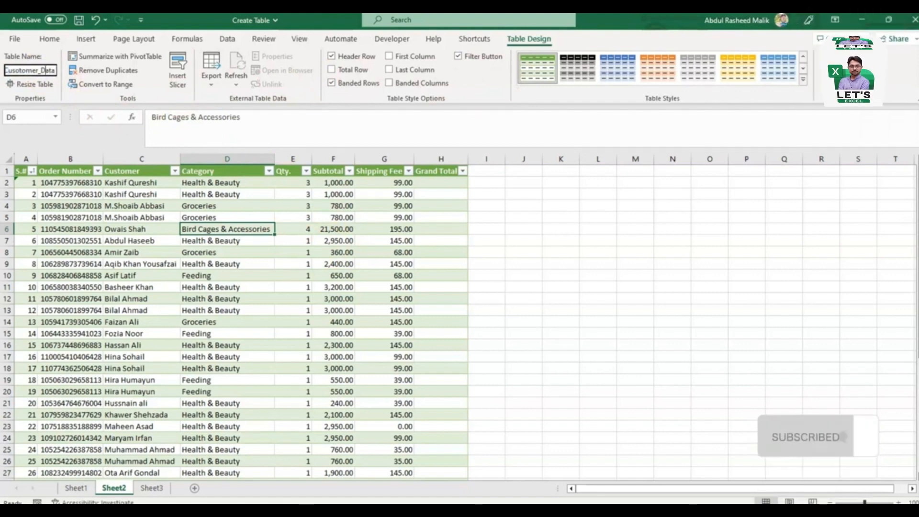
pyautogui.click(19, 70)
pyautogui.press('BackSpace')
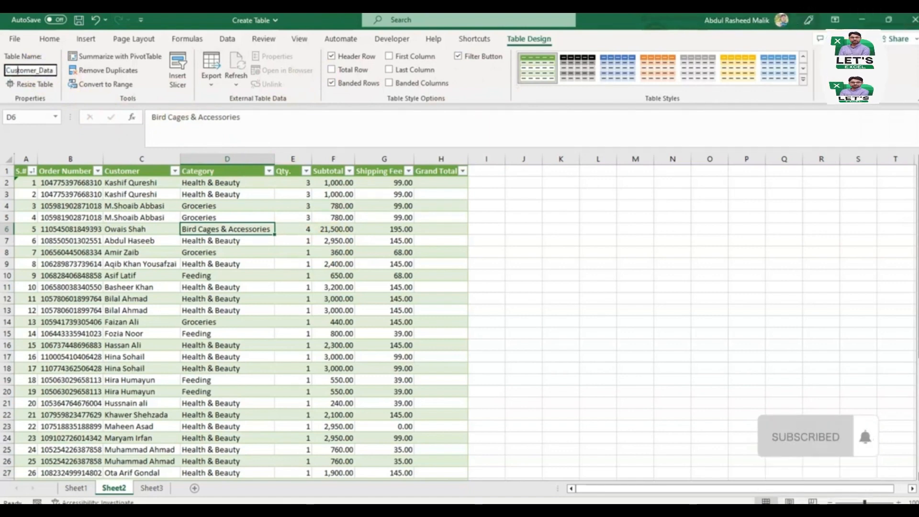
pyautogui.click(39, 70)
pyautogui.press('BackSpace')
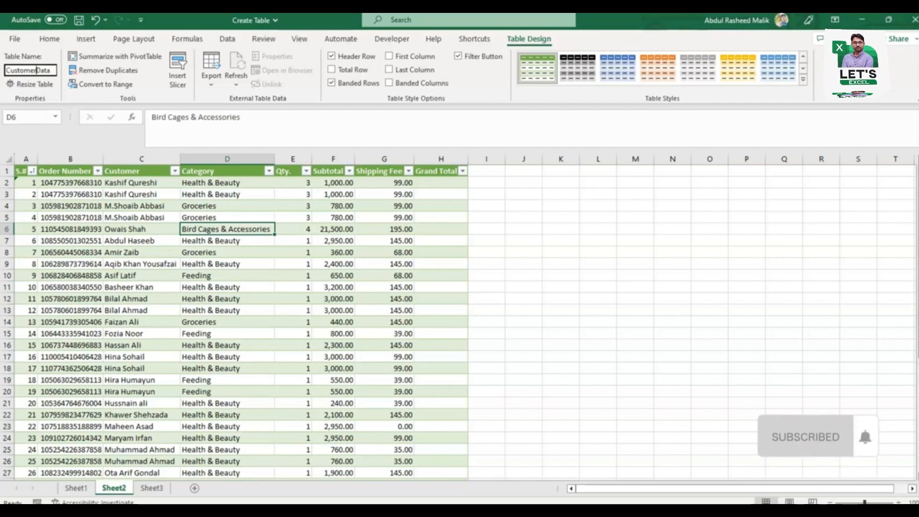
pyautogui.press('Return')
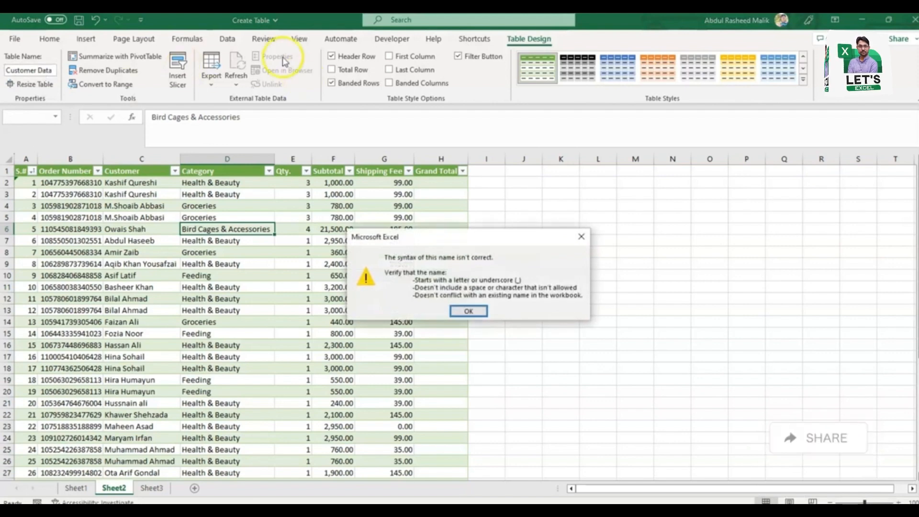
# Step: Dismiss the naming error and rename the table as Customer_data
pyautogui.click(470, 311)
pyautogui.click(41, 71)
pyautogui.write('Customer')
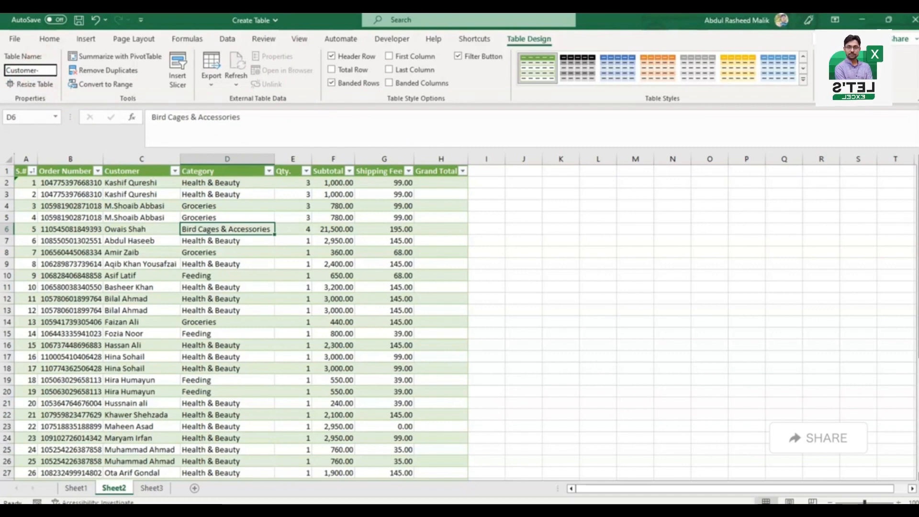
pyautogui.write('_data')
pyautogui.press('Return')
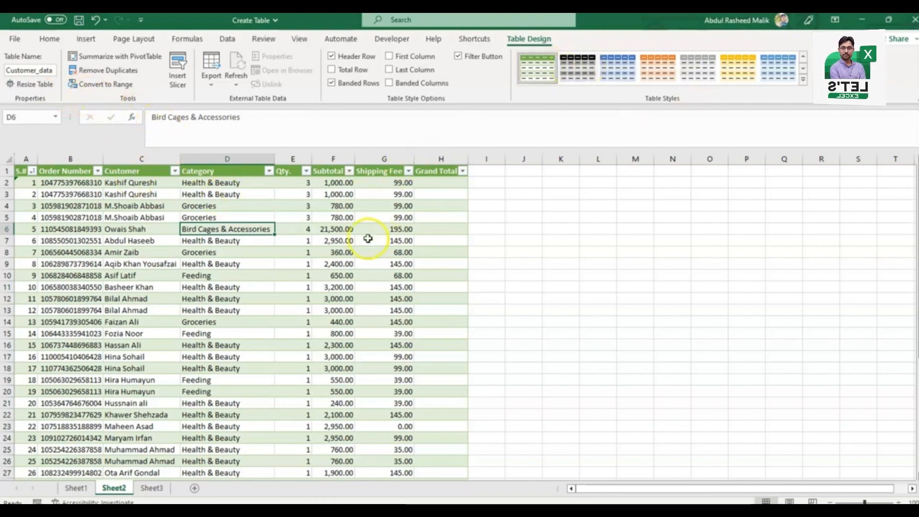
# Step: Change the table style to the light blue one in the first row of the Medium group
pyautogui.click(332, 230)
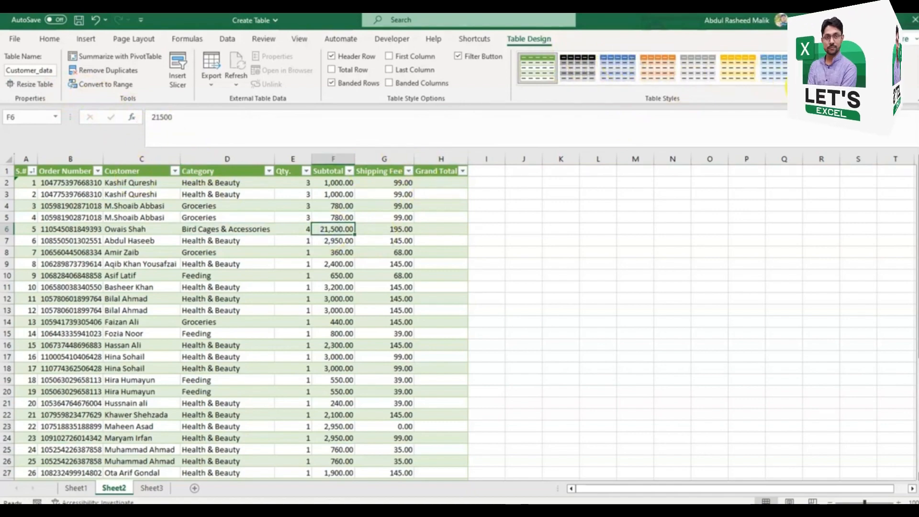
pyautogui.click(805, 86)
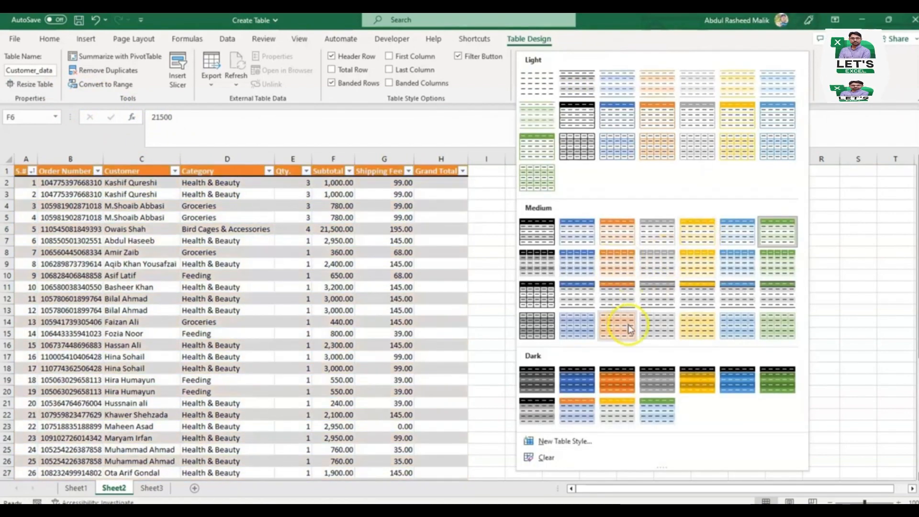
pyautogui.click(740, 231)
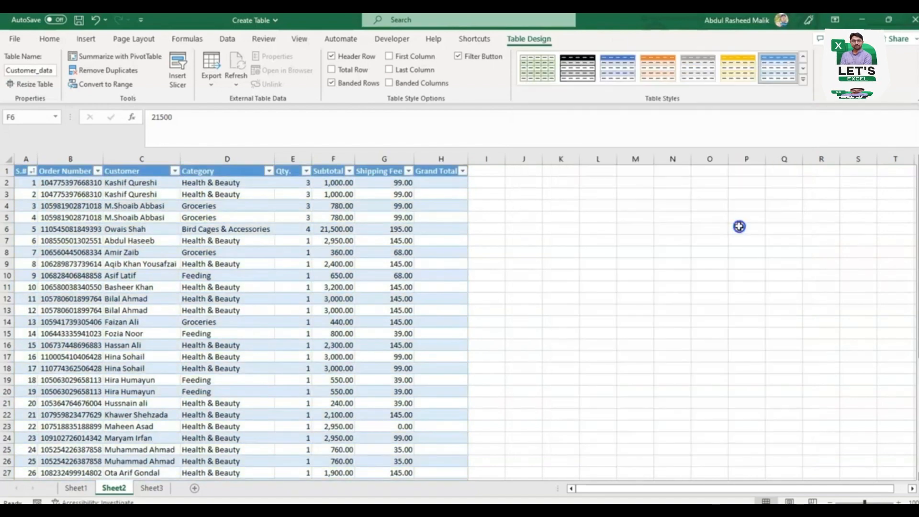
# Step: Turn the table's header row off and back on, and do the same with its filter buttons
pyautogui.click(331, 56)
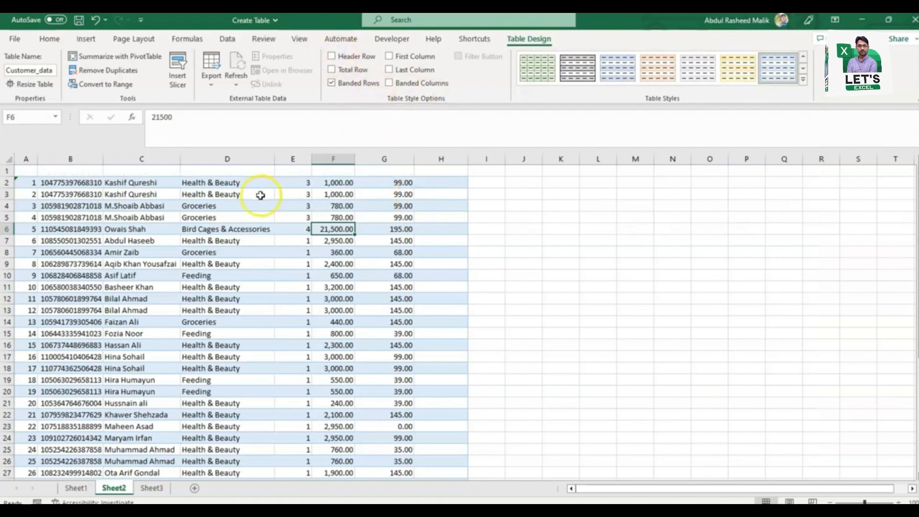
pyautogui.click(331, 56)
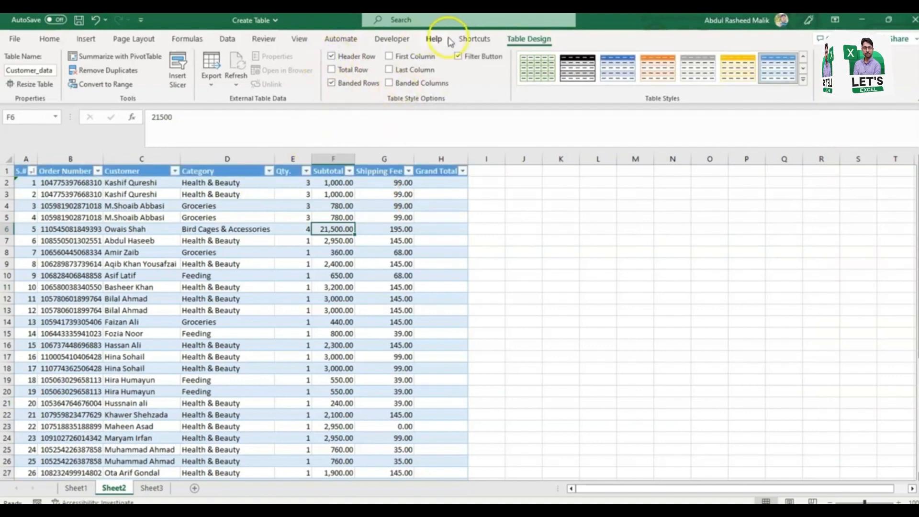
pyautogui.click(458, 56)
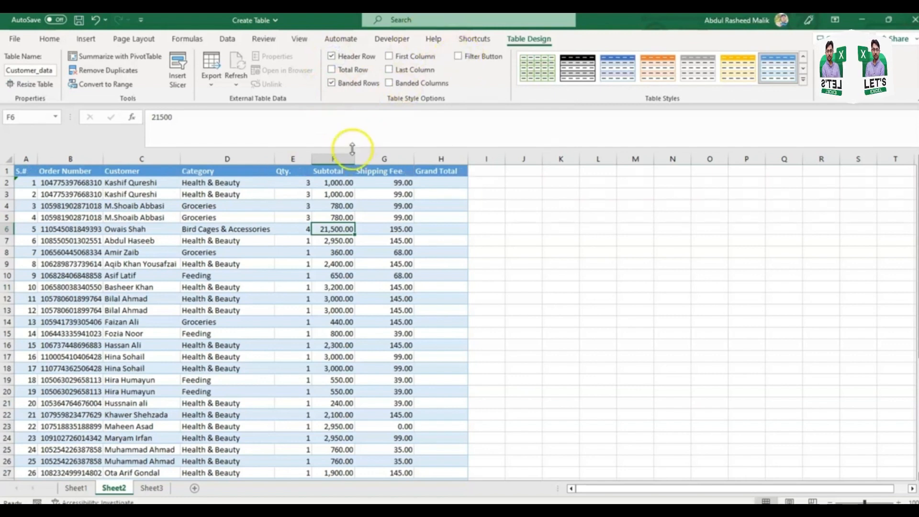
pyautogui.click(458, 56)
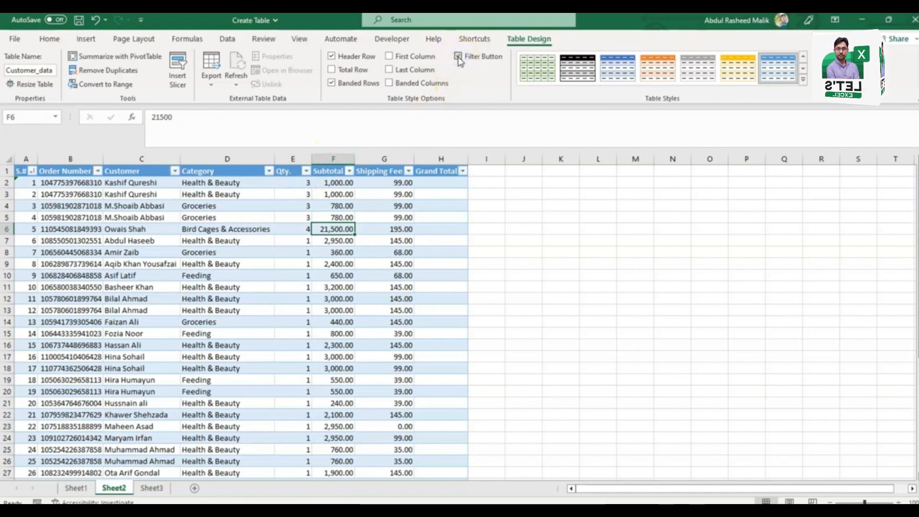
# Step: Insert a slicer for the Category field and place it on the empty cells beside the table, around columns K to M
pyautogui.click(178, 84)
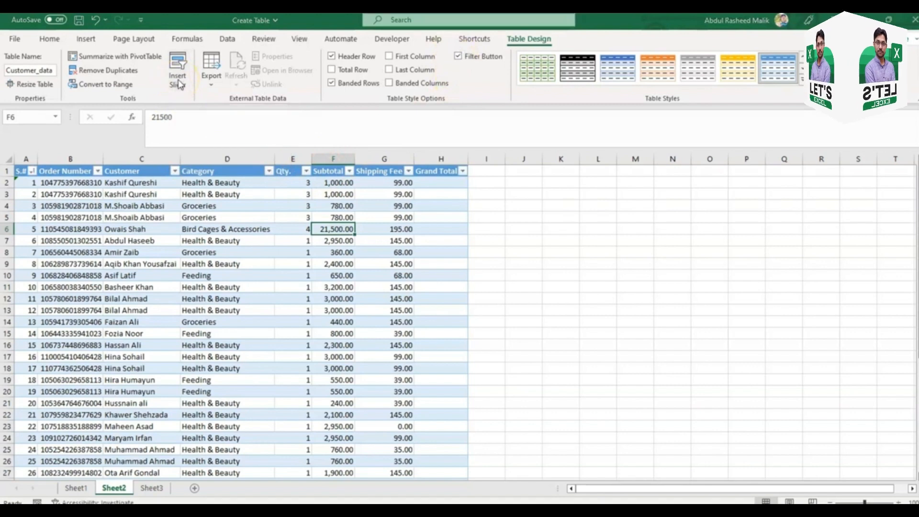
pyautogui.moveTo(590, 99); pyautogui.dragTo(638, 182)
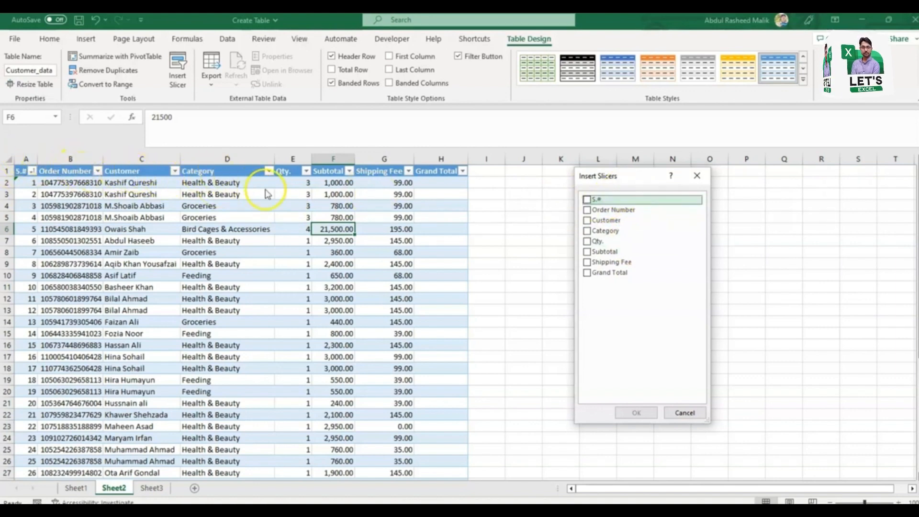
pyautogui.click(586, 221)
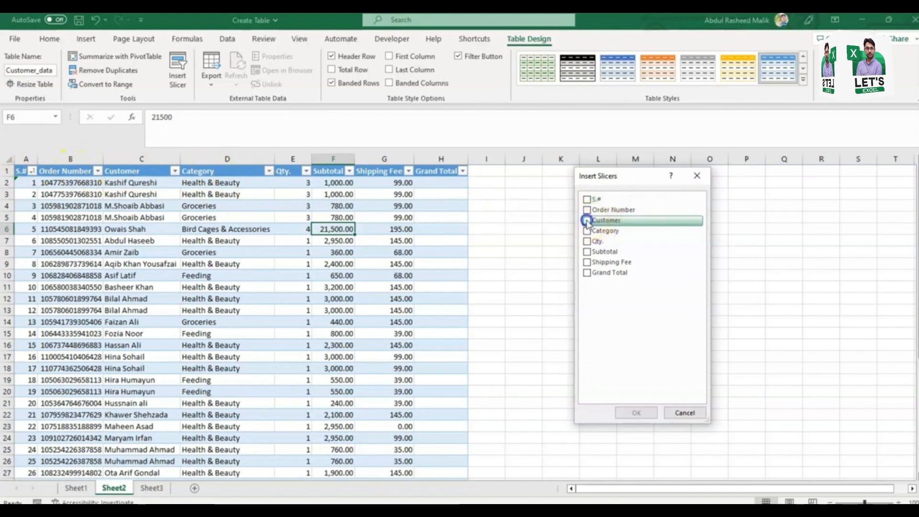
pyautogui.click(586, 221)
pyautogui.click(588, 243)
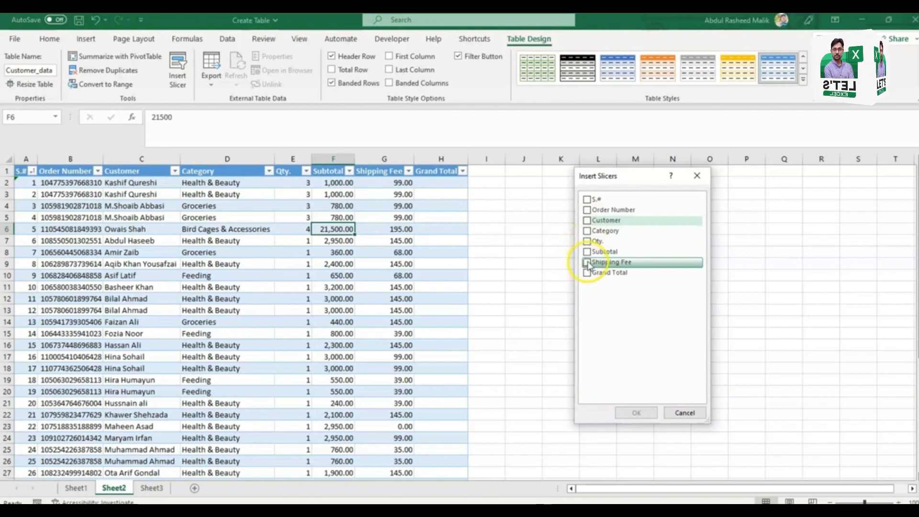
pyautogui.click(585, 227)
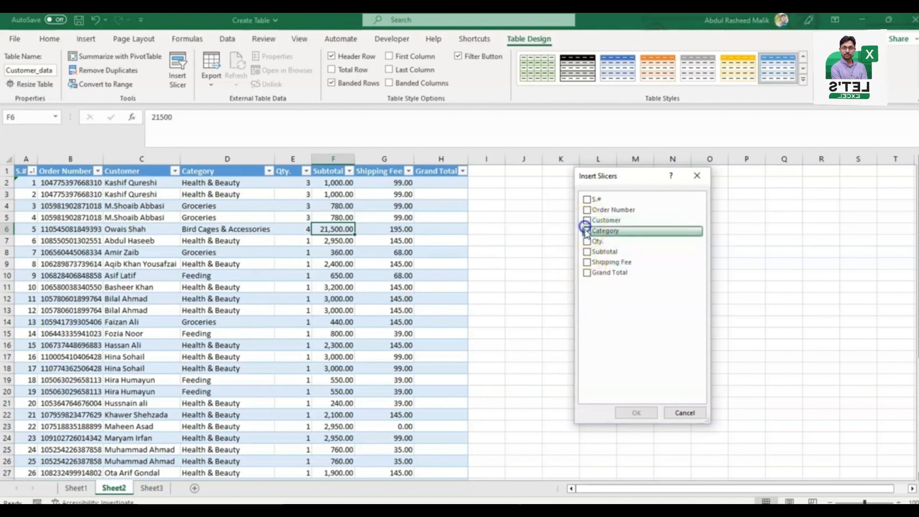
pyautogui.click(587, 230)
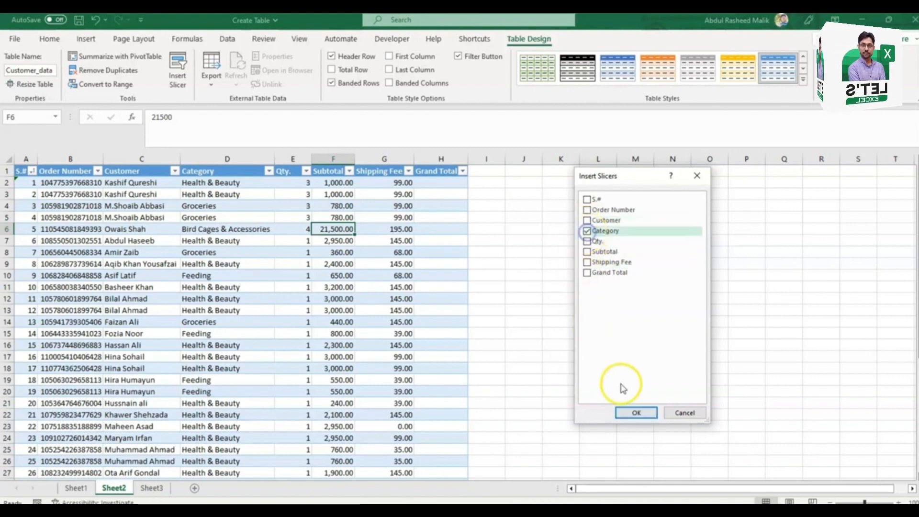
pyautogui.click(628, 415)
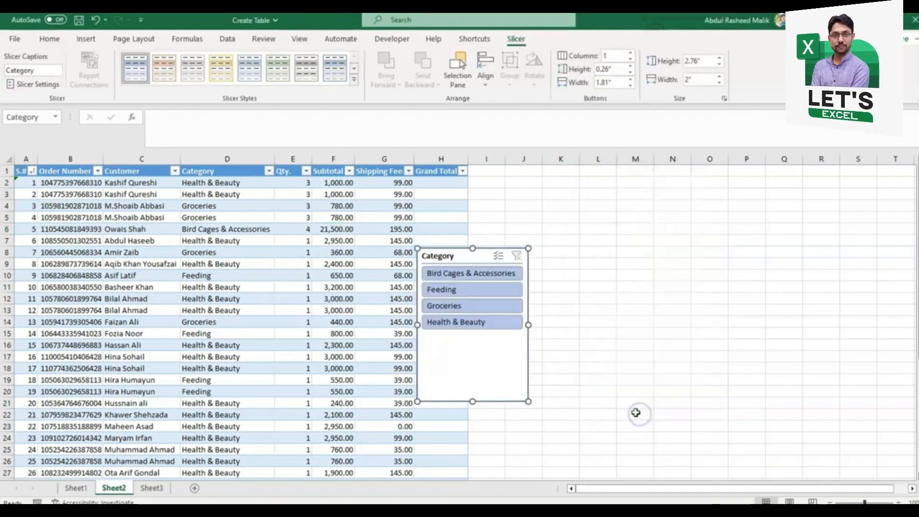
pyautogui.moveTo(444, 264); pyautogui.dragTo(574, 217)
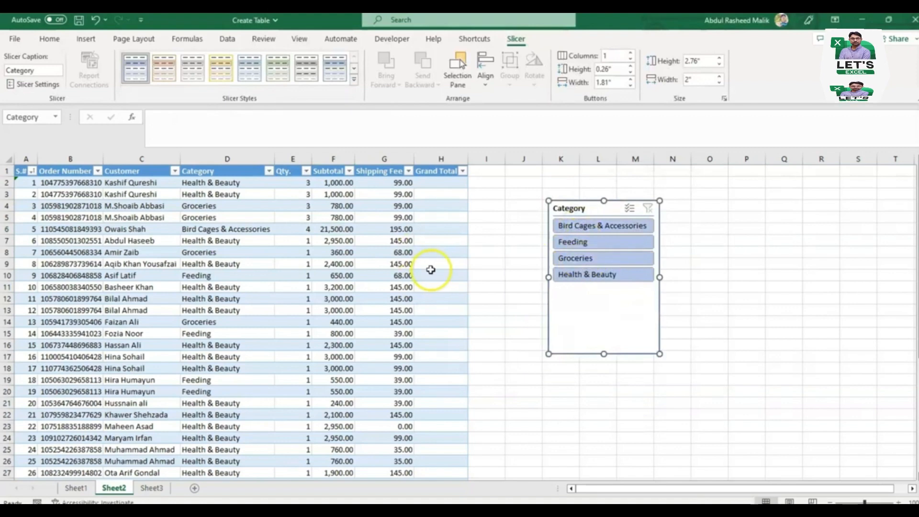
# Step: Filter the table with the slicer by Bird Cages & Accessories, Feeding, Groceries and Health & Beauty one at a time, and clear the filter
pyautogui.click(268, 171)
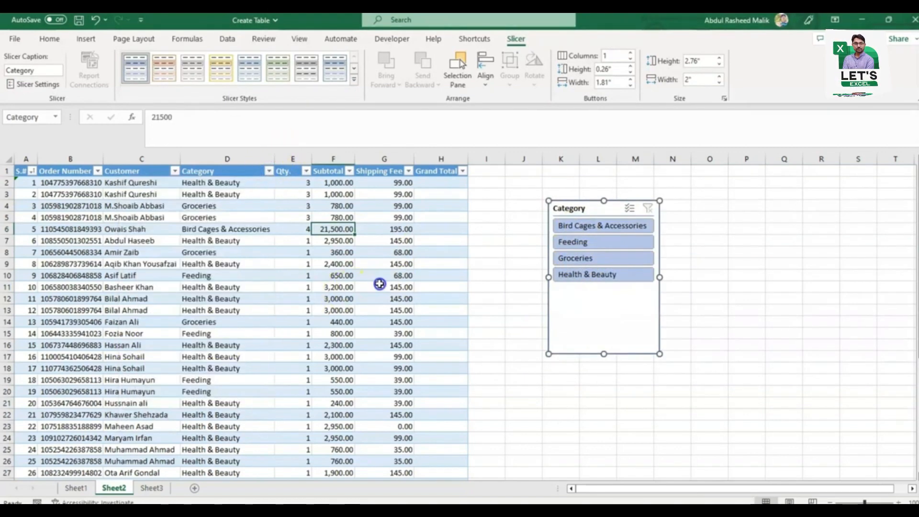
pyautogui.click(379, 285)
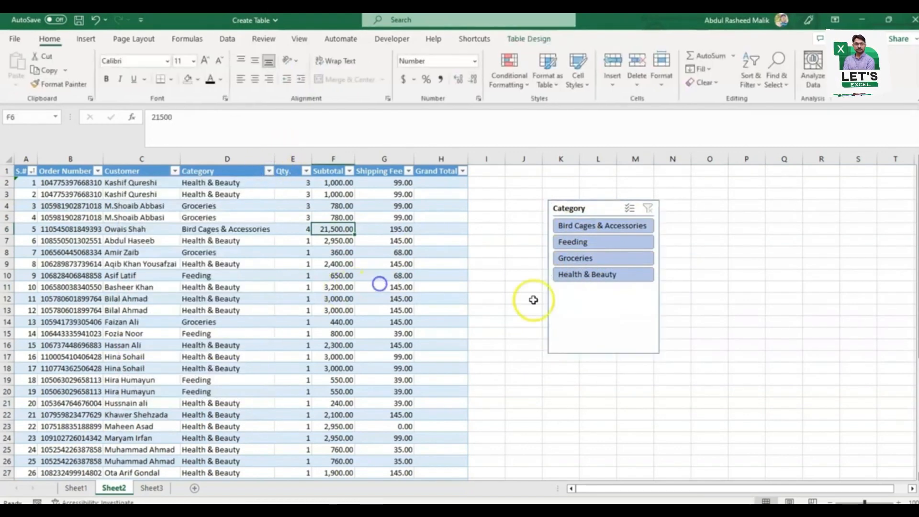
pyautogui.click(611, 230)
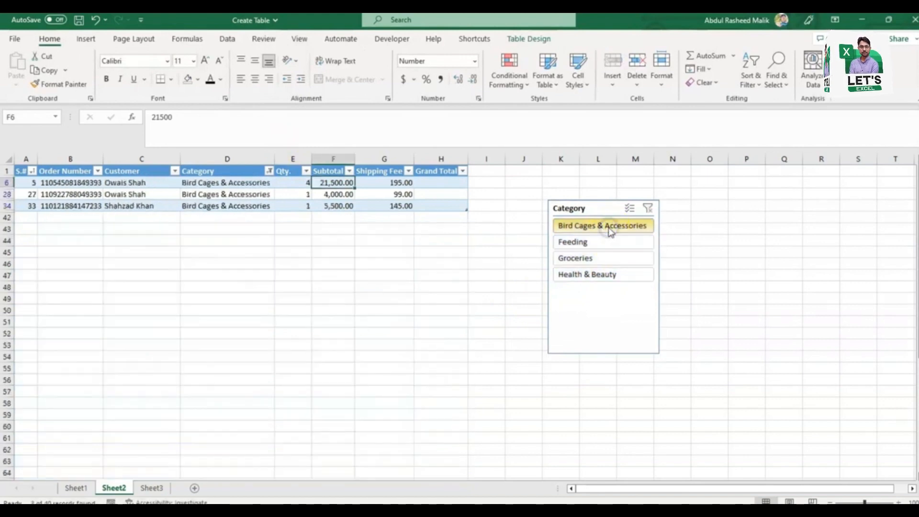
pyautogui.click(605, 241)
pyautogui.click(589, 258)
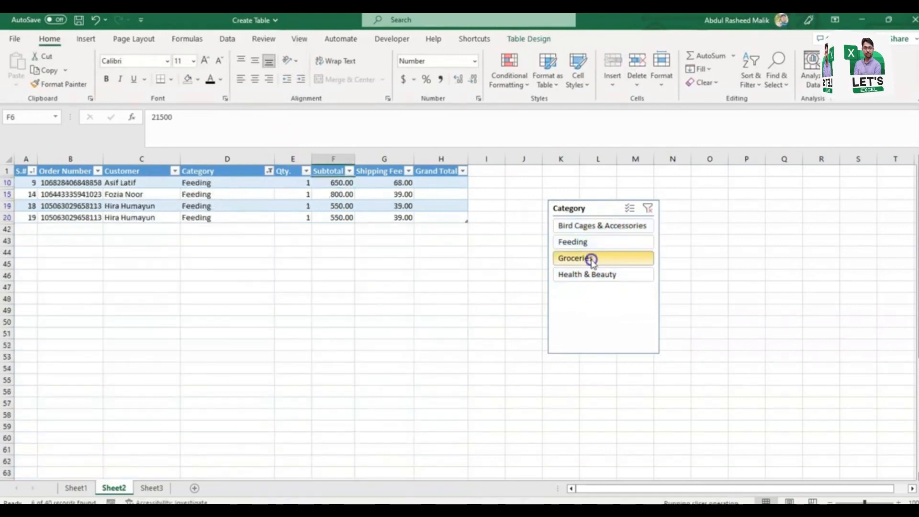
pyautogui.click(588, 280)
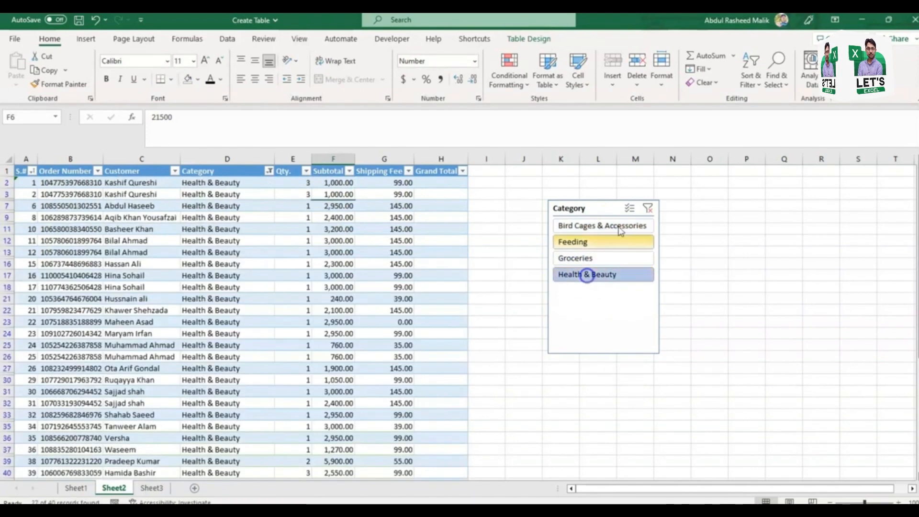
pyautogui.click(648, 210)
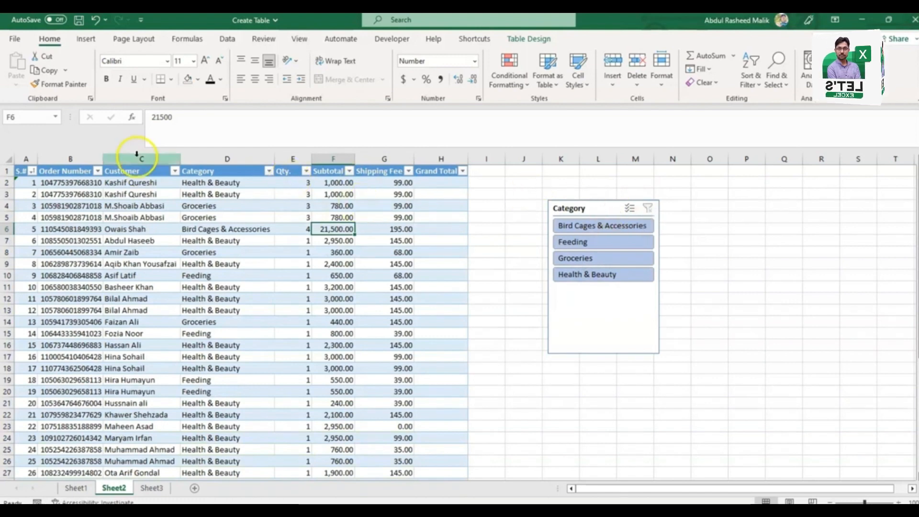
# Step: Go to the last rows of the Subtotal column and examine how the table headers display when scrolled down
pyautogui.click(535, 37)
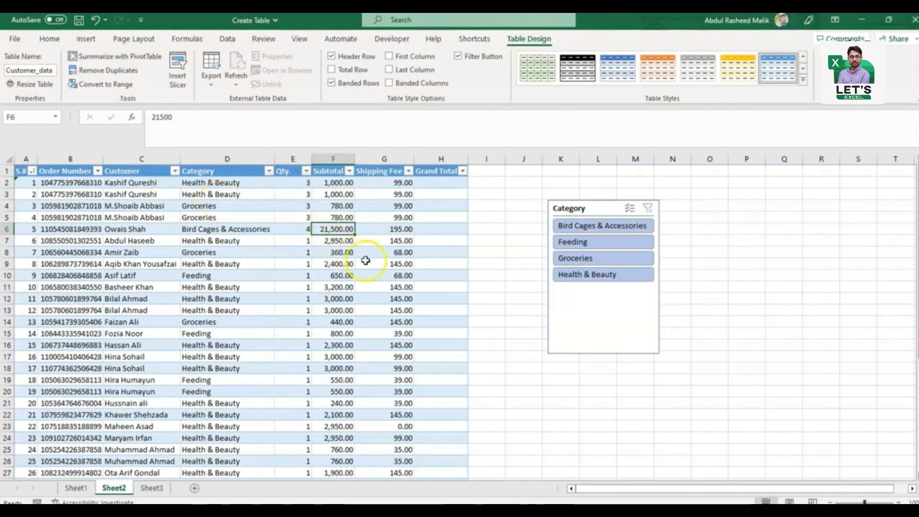
pyautogui.click(365, 261)
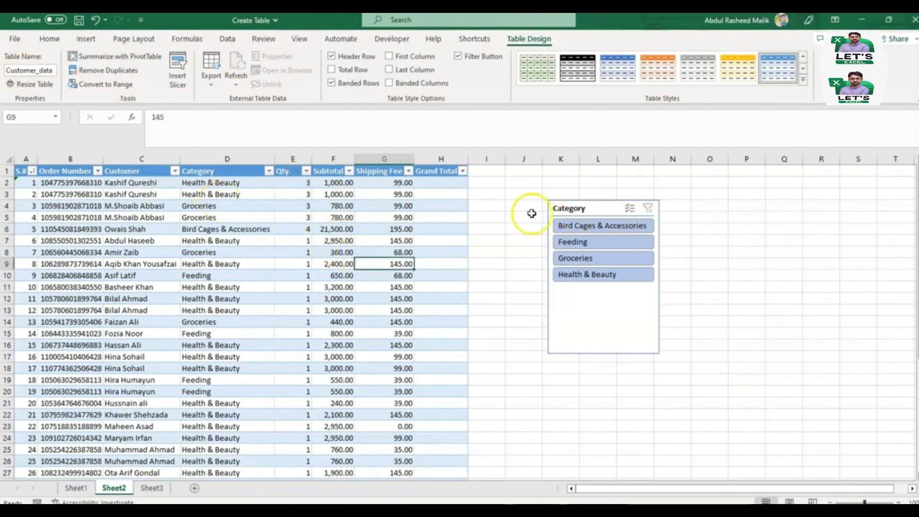
pyautogui.click(349, 228)
pyautogui.hotkey('ctrl', 'Down')
pyautogui.press('Down')
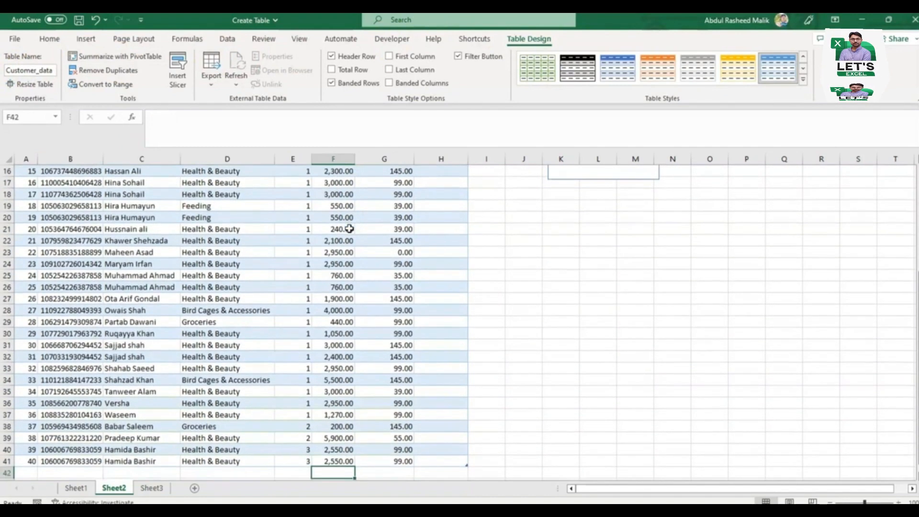
pyautogui.press('Up')
pyautogui.press('Up')
pyautogui.press('Up')
pyautogui.press('Up')
pyautogui.press('Up')
pyautogui.press('Up')
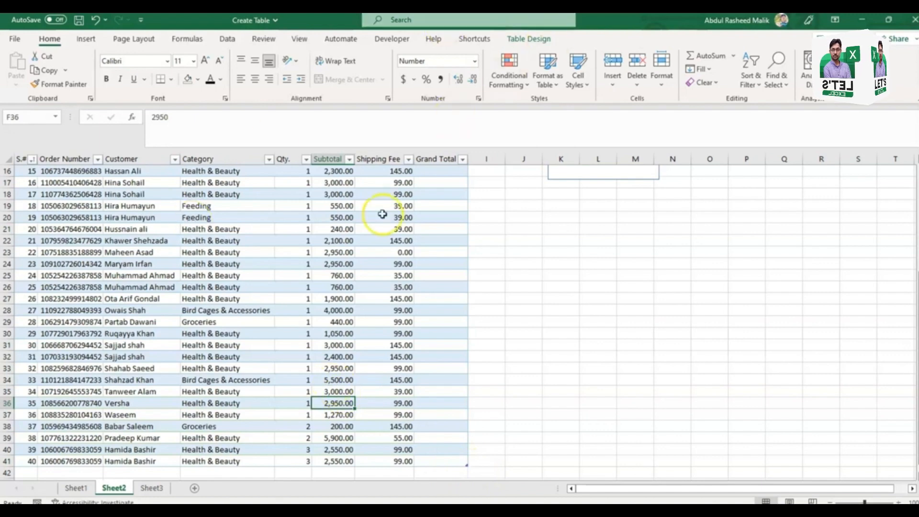
# Step: Convert the Customer_data table to a normal range and confirm the conversion
pyautogui.click(534, 39)
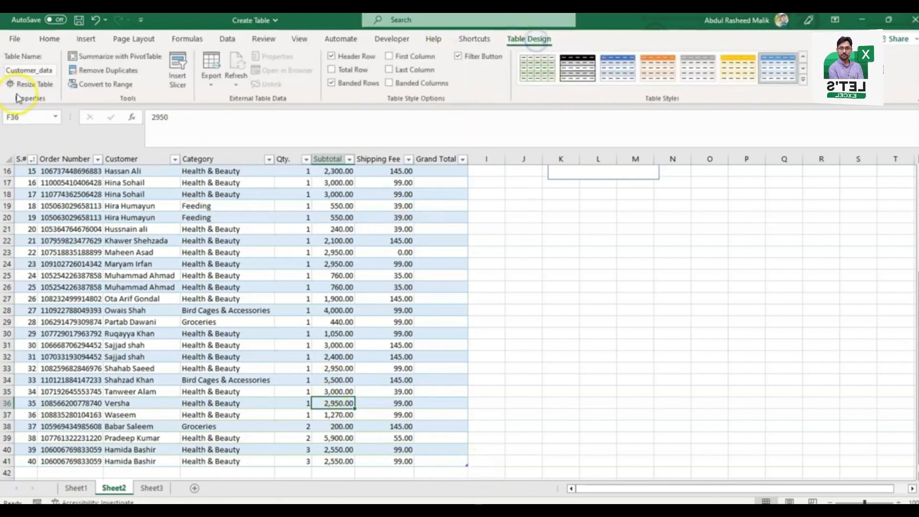
pyautogui.click(105, 84)
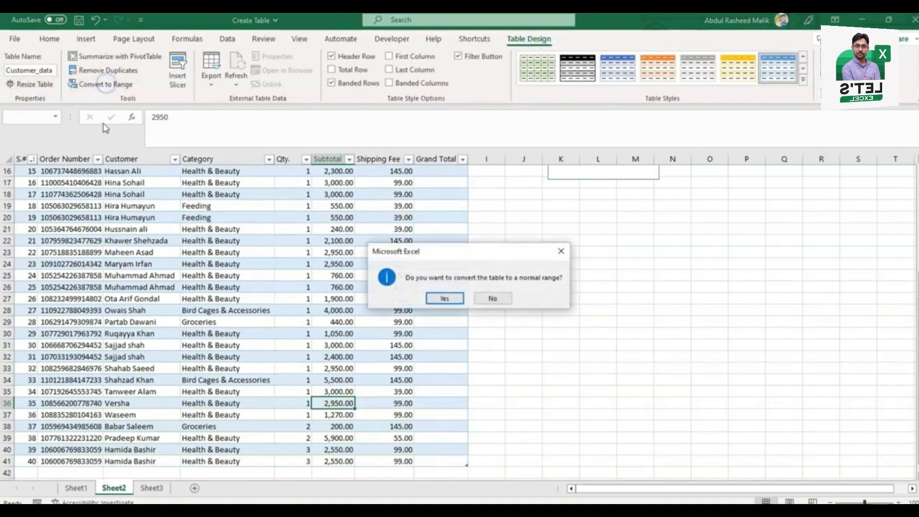
pyautogui.click(436, 294)
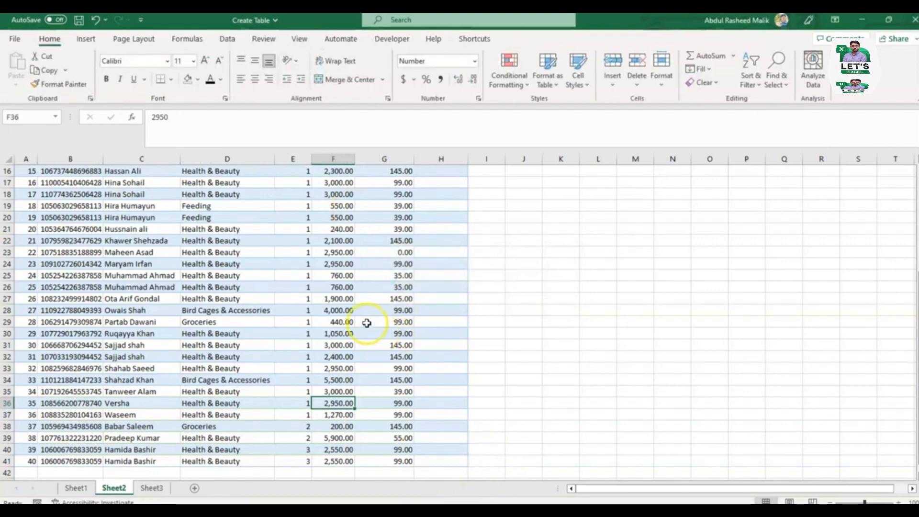
# Step: Return to the header row and examine the converted range A1:H41 by selecting it down to its last row
pyautogui.hotkey('ctrl', 'Up')
pyautogui.press('Left')
pyautogui.press('Left')
pyautogui.press('Left')
pyautogui.press('Left')
pyautogui.press('Left')
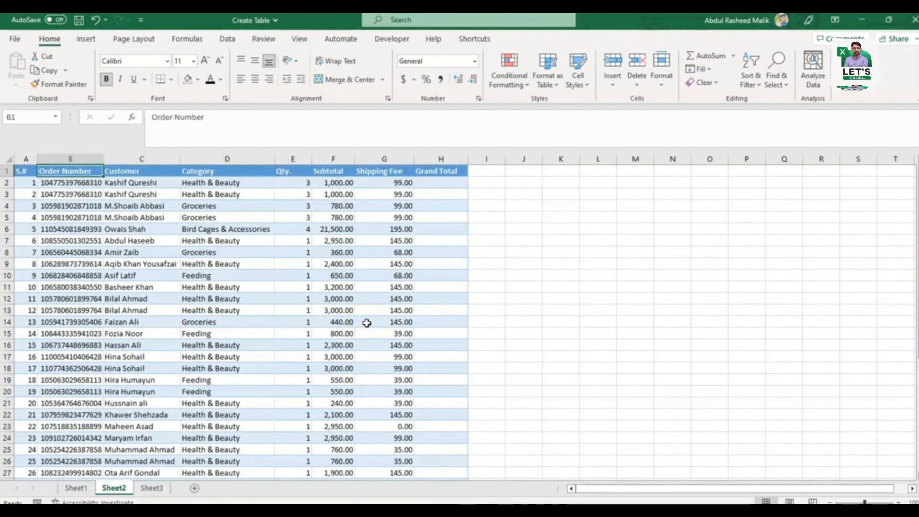
pyautogui.hotkey('ctrl', 'shift', 'End')
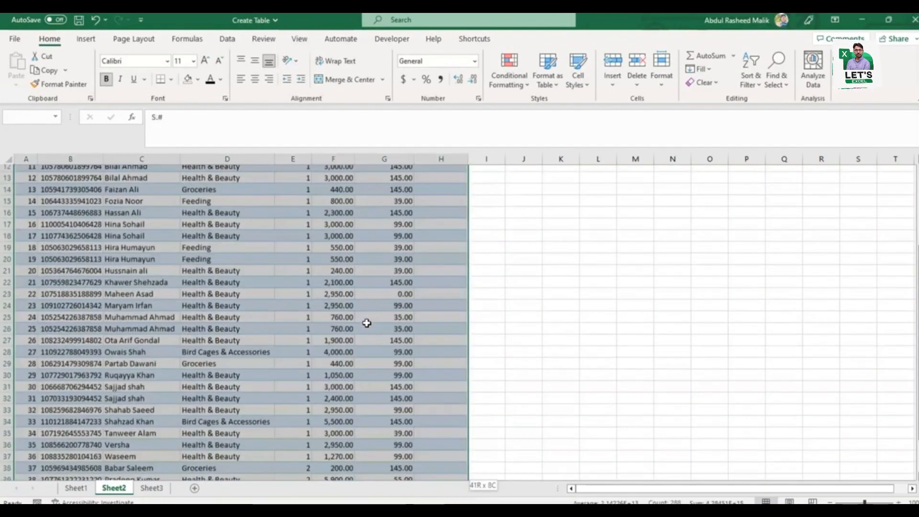
pyautogui.press('Up')
pyautogui.press('Down')
pyautogui.press('Up')
pyautogui.hotkey('ctrl', 'shift', 'End')
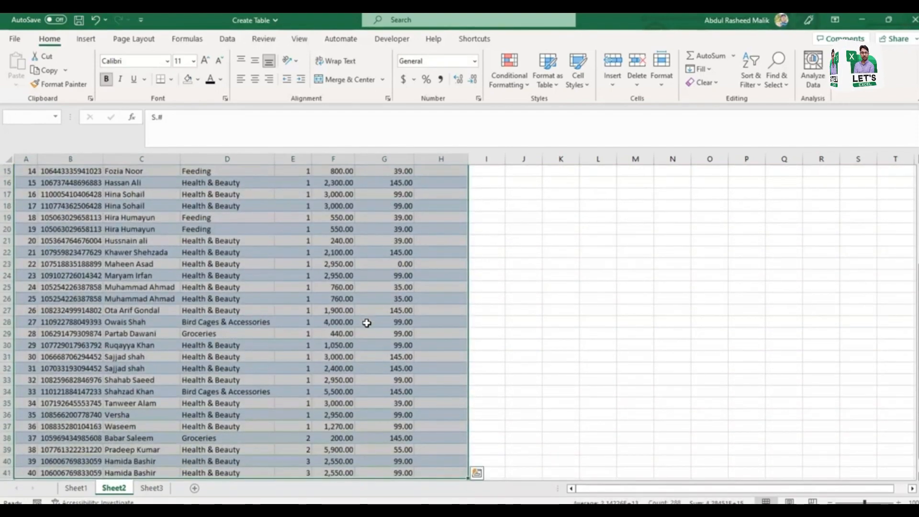
pyautogui.hotkey('ctrl', 't')
pyautogui.press('Return')
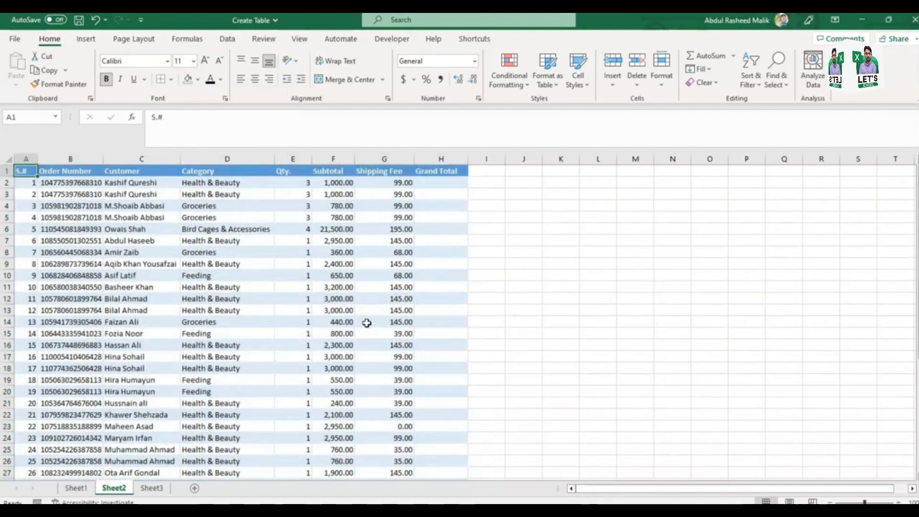
# Step: Select the whole range A1:H41, remove its fill colour with No Fill, and undo that change
pyautogui.hotkey('ctrl', 'shift', 'End')
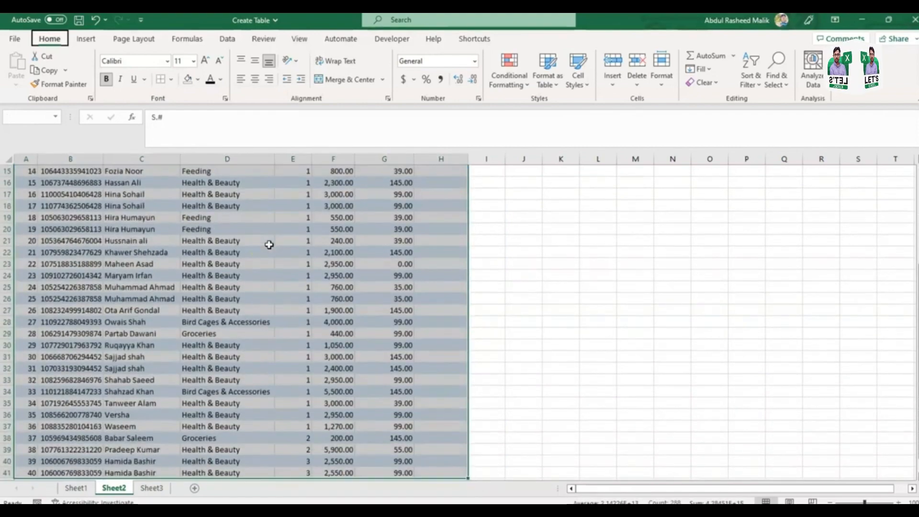
pyautogui.hotkey('ctrl', 'z')
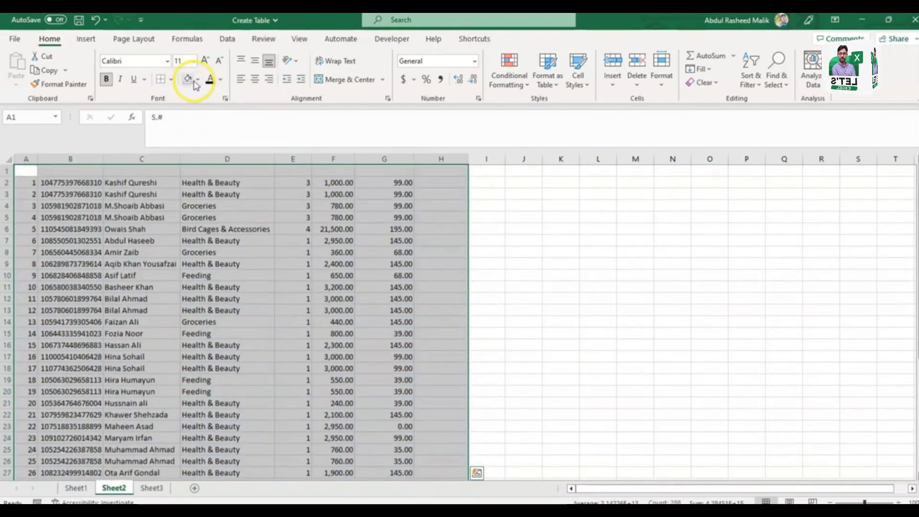
pyautogui.click(198, 80)
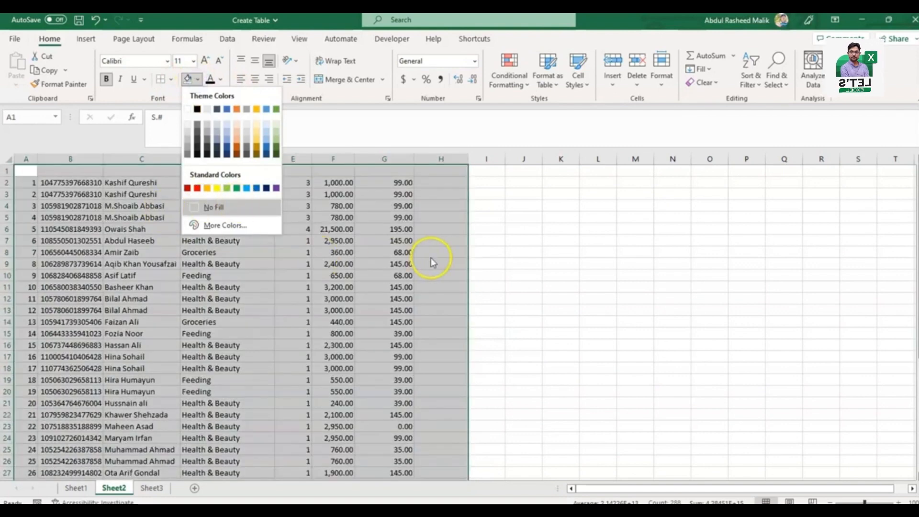
pyautogui.press('Escape')
pyautogui.hotkey('ctrl', 'y')
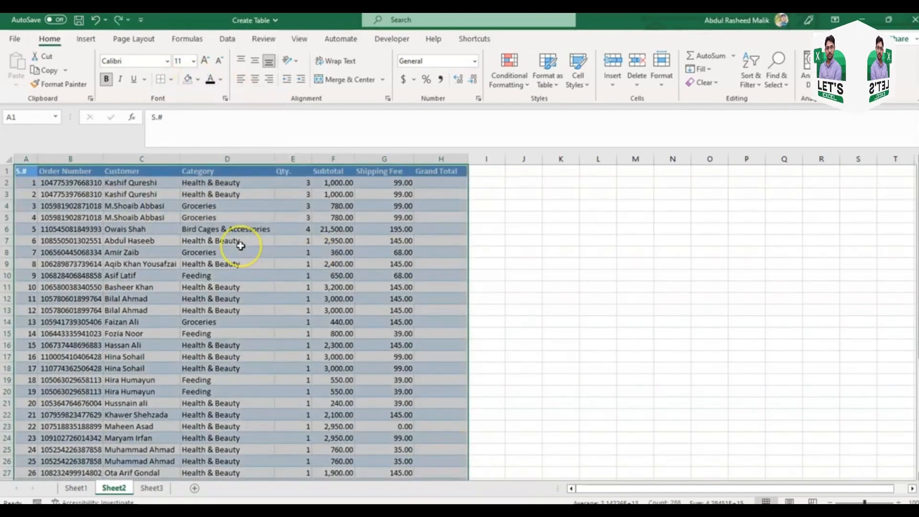
# Step: Calculate the Grand Total column from cell H2 with =SUM(Table7[@[Subtotal]:[Shipping Fee]]) and check it down to the last row
pyautogui.hotkey('ctrl', 'Down')
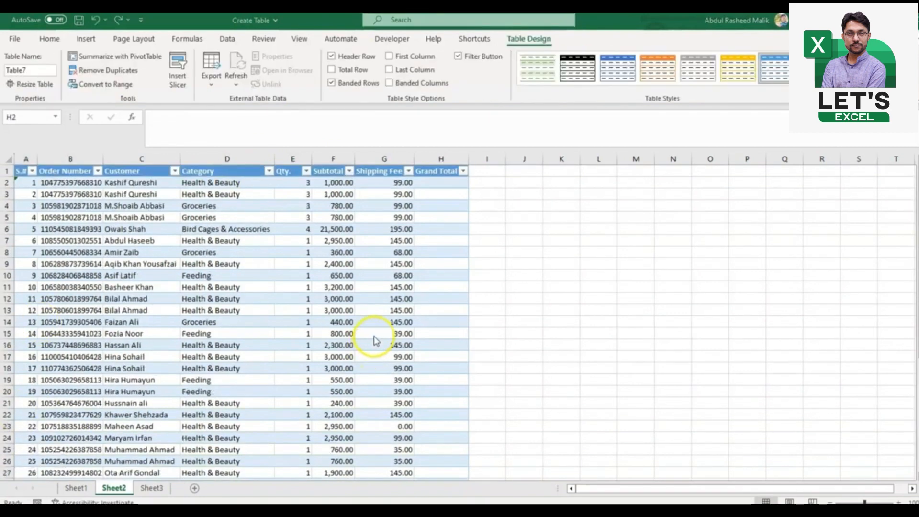
pyautogui.click(439, 182)
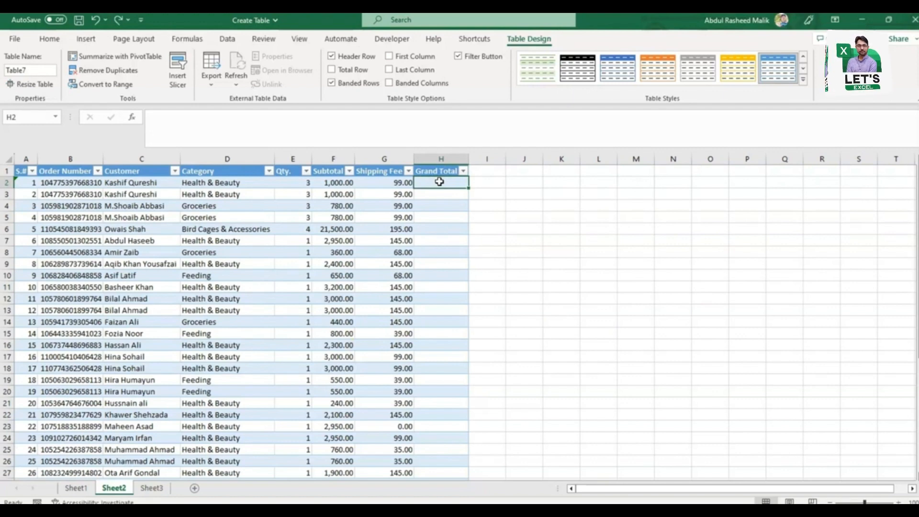
pyautogui.hotkey('alt', '=')
pyautogui.press('Right')
pyautogui.hotkey('shift', 'Right')
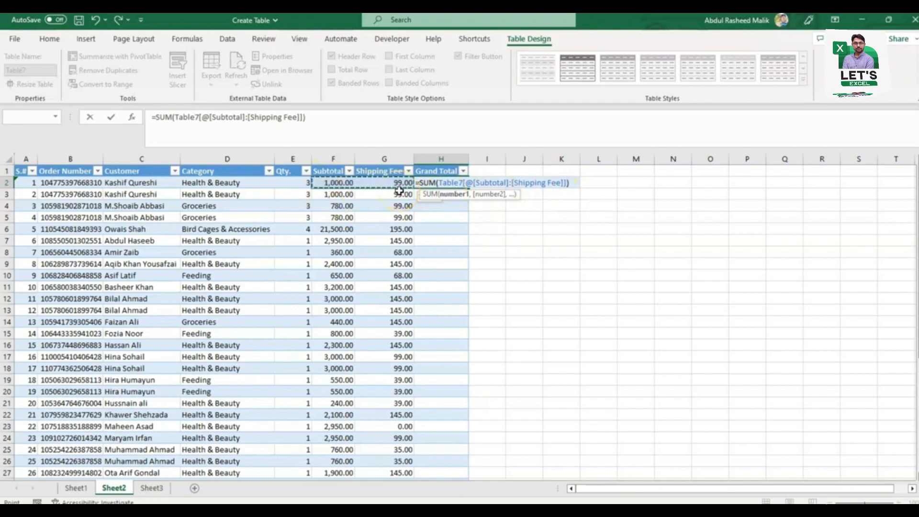
pyautogui.press('Return')
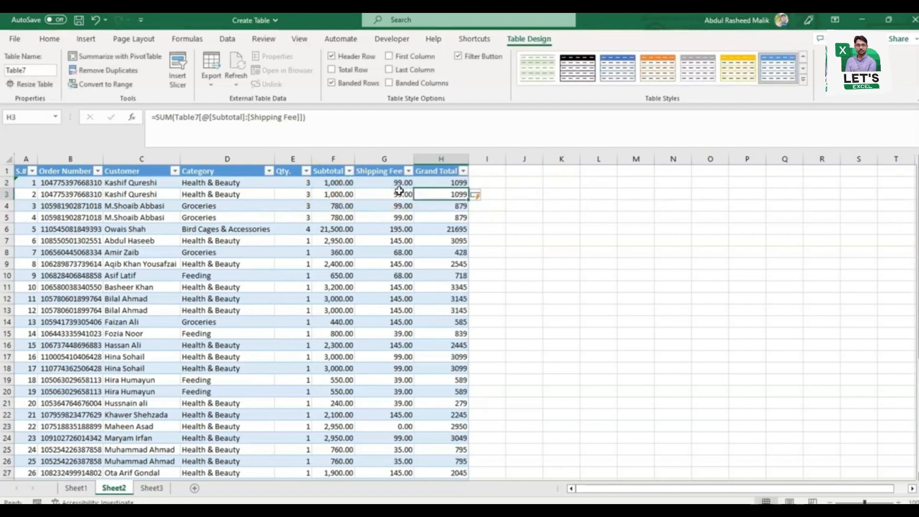
pyautogui.hotkey('ctrl', 'Down')
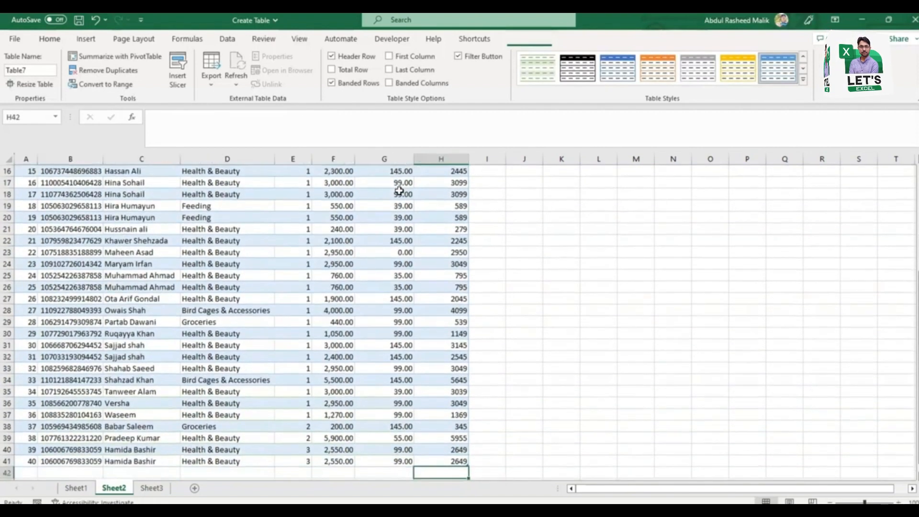
pyautogui.hotkey('ctrl', 'Up')
pyautogui.press('Down')
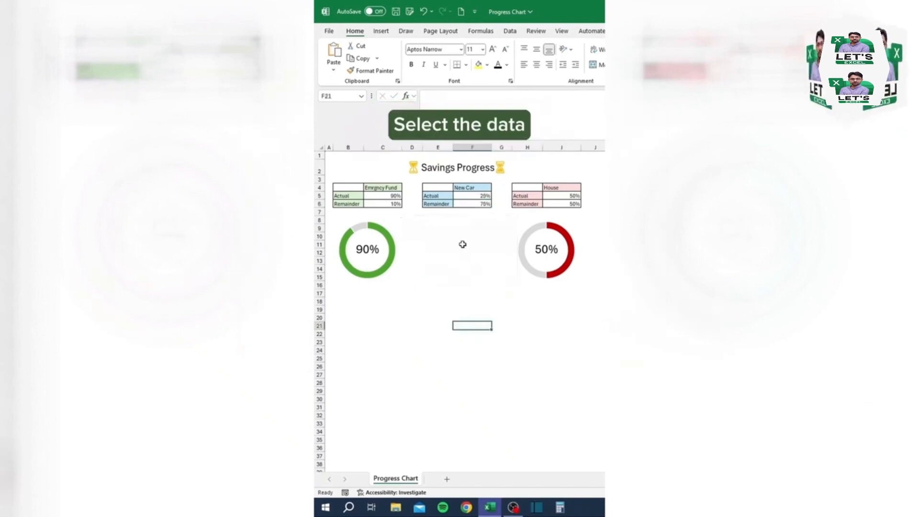
# Step: Insert a doughnut chart from the New Car data in E4:F6
pyautogui.moveTo(441, 188); pyautogui.dragTo(486, 204)
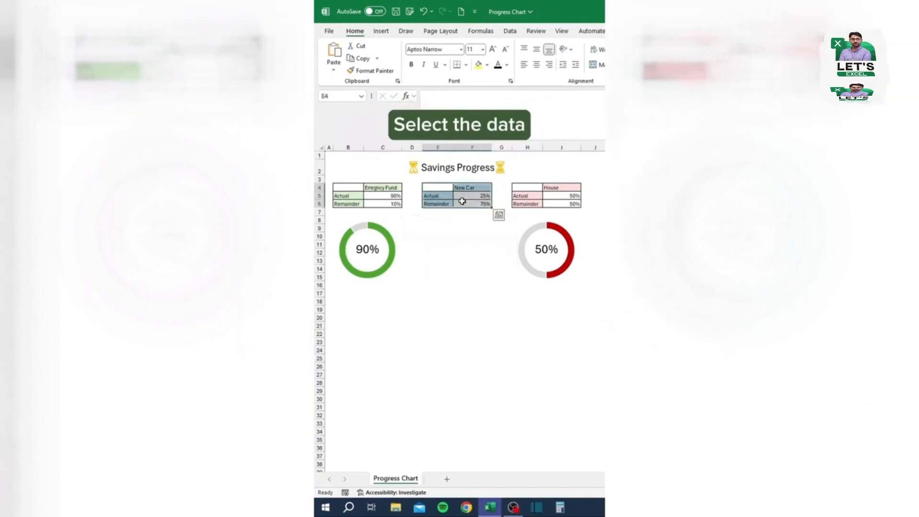
pyautogui.click(386, 33)
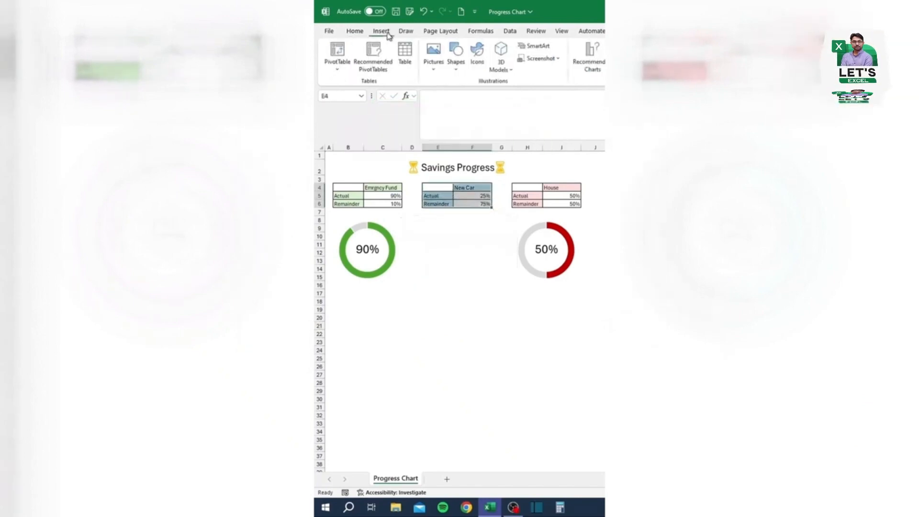
pyautogui.click(462, 72)
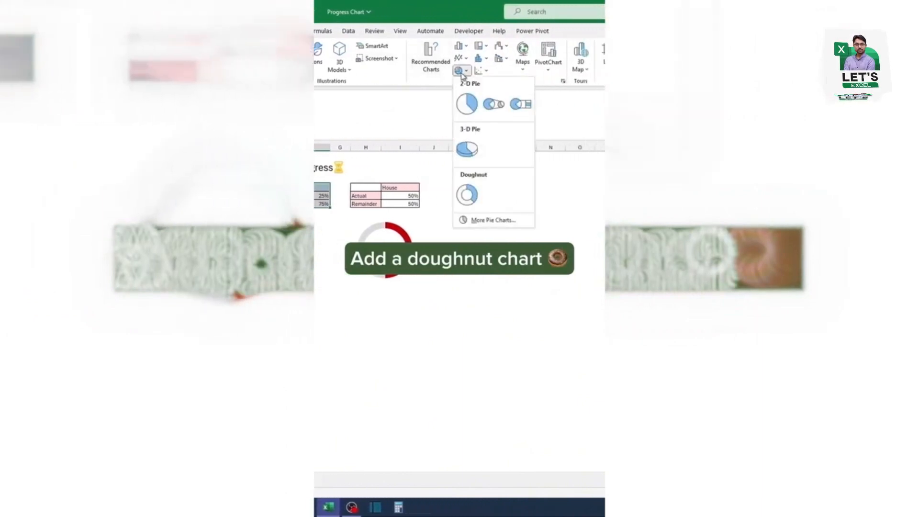
pyautogui.click(467, 195)
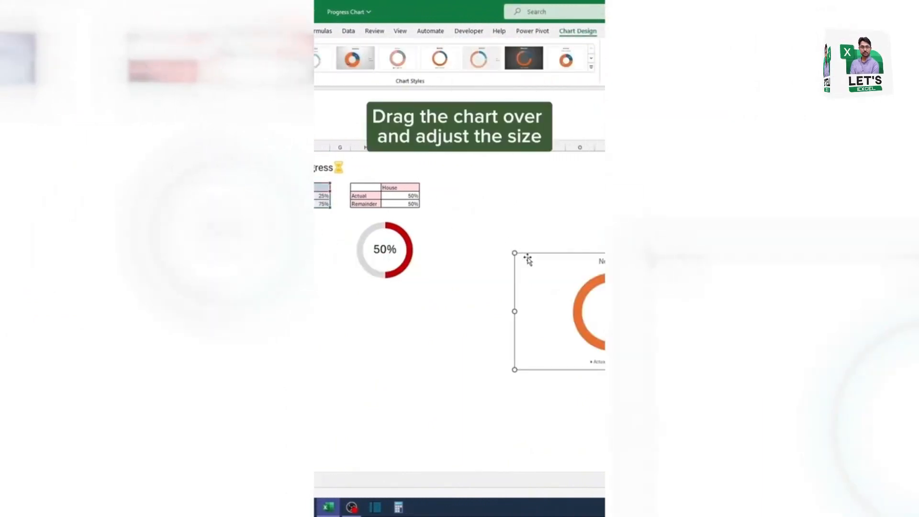
# Step: Move the New Car doughnut chart below its table and shrink it to fit between the two other progress rings
pyautogui.moveTo(526, 258); pyautogui.dragTo(261, 212)
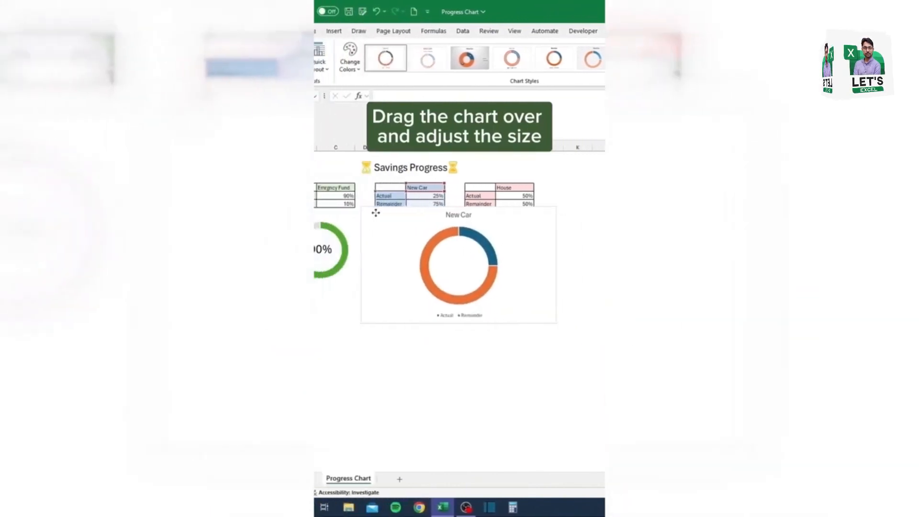
pyautogui.moveTo(376, 213); pyautogui.dragTo(365, 213)
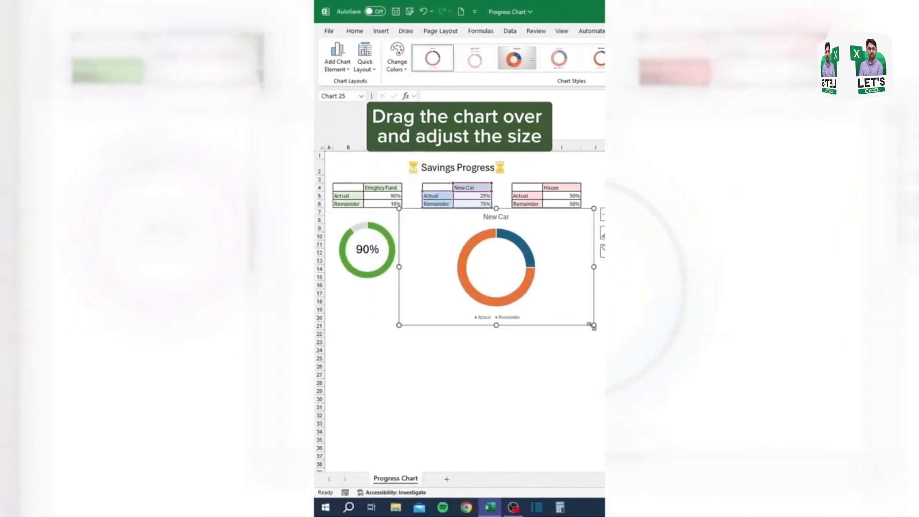
pyautogui.moveTo(592, 326); pyautogui.dragTo(472, 280)
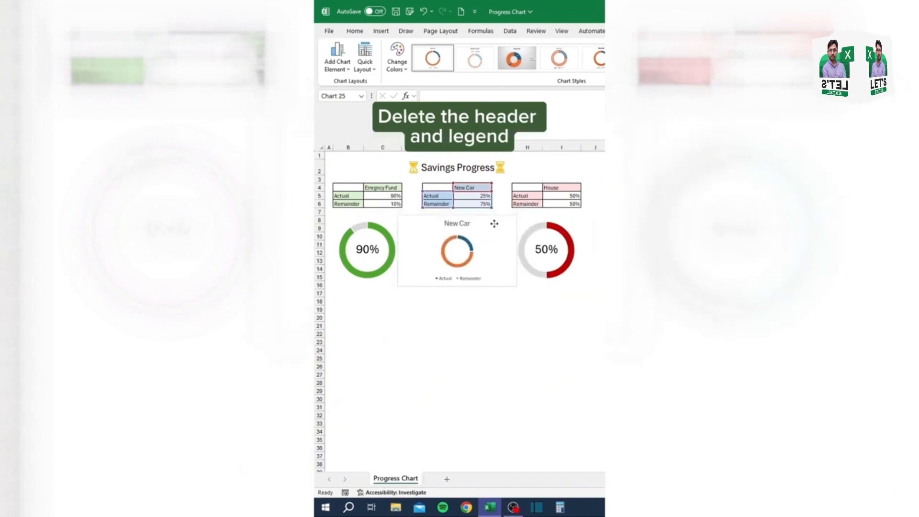
# Step: Delete the title and the legend of the New Car doughnut chart
pyautogui.click(486, 225)
pyautogui.click(462, 223)
pyautogui.press('Delete')
pyautogui.click(471, 281)
pyautogui.press('Delete')
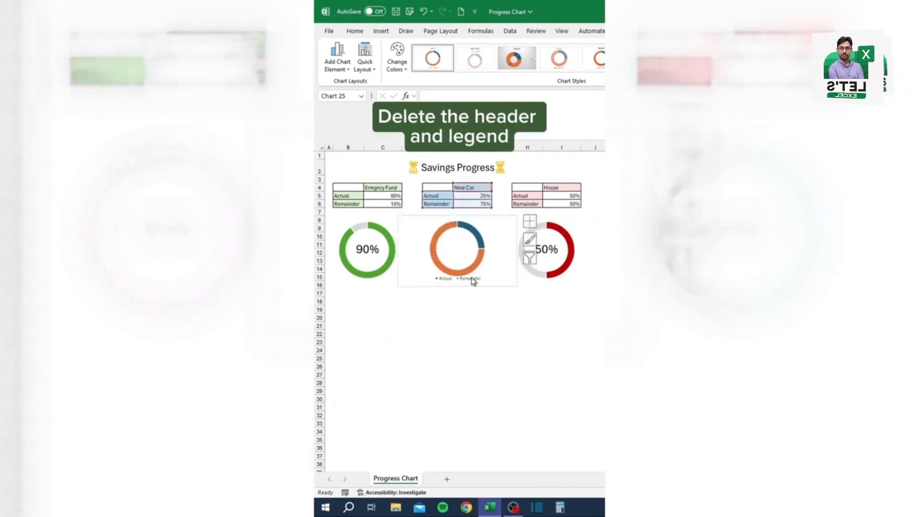
# Step: Give the orange Remainder slice of the New Car doughnut a solid light grey fill and close its formatting options
pyautogui.click(468, 270)
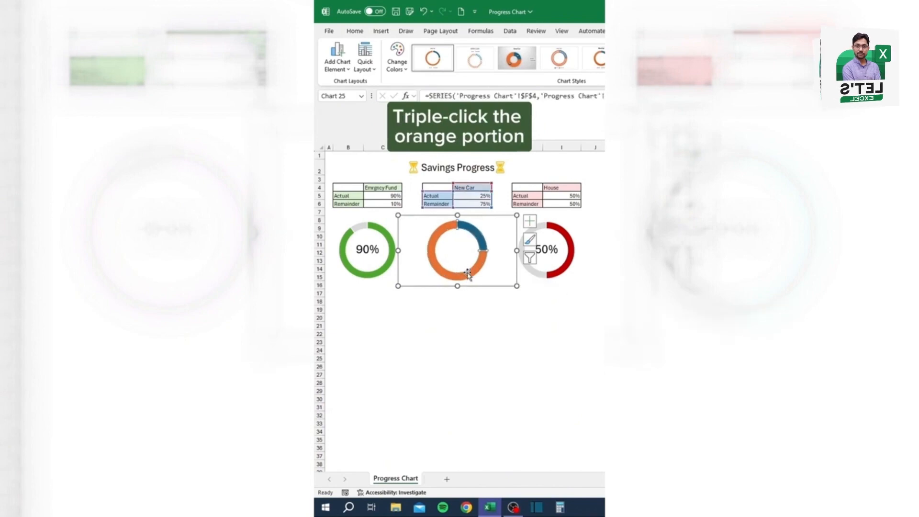
pyautogui.doubleClick(468, 270)
pyautogui.click(330, 191)
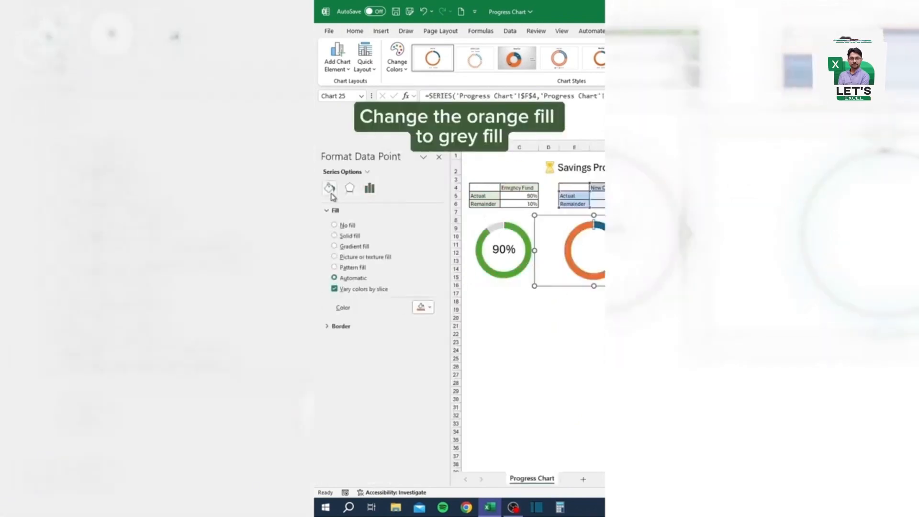
pyautogui.click(428, 307)
pyautogui.click(418, 353)
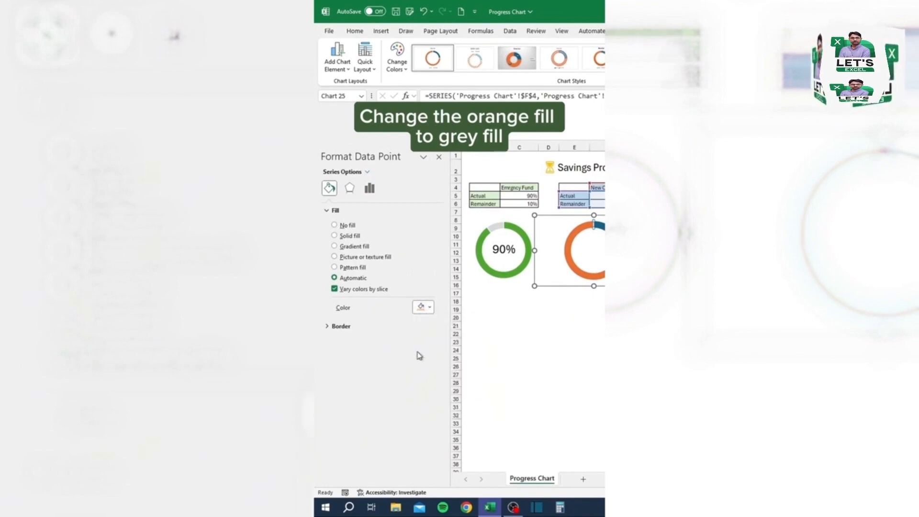
pyautogui.click(439, 156)
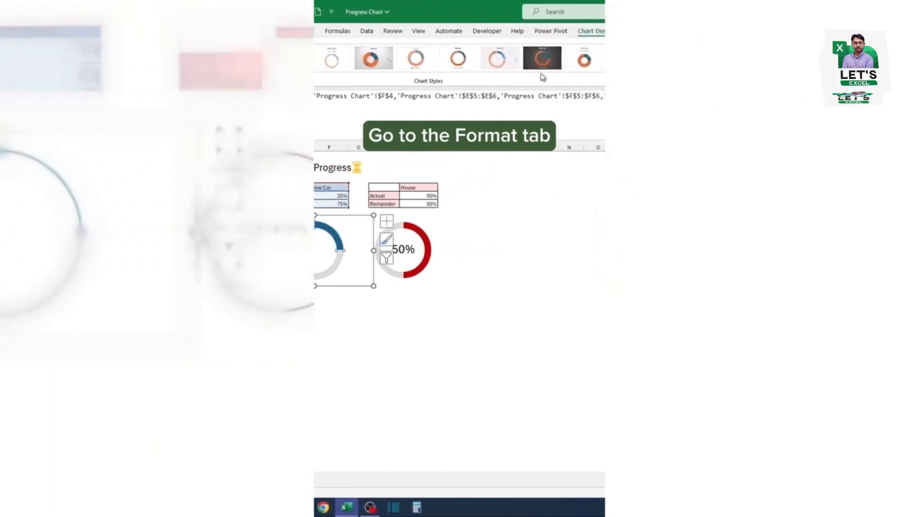
# Step: Add a text box in the centre of the New Car doughnut and link it to the Actual percentage with ='Progress Chart'!$F$5
pyautogui.click(538, 32)
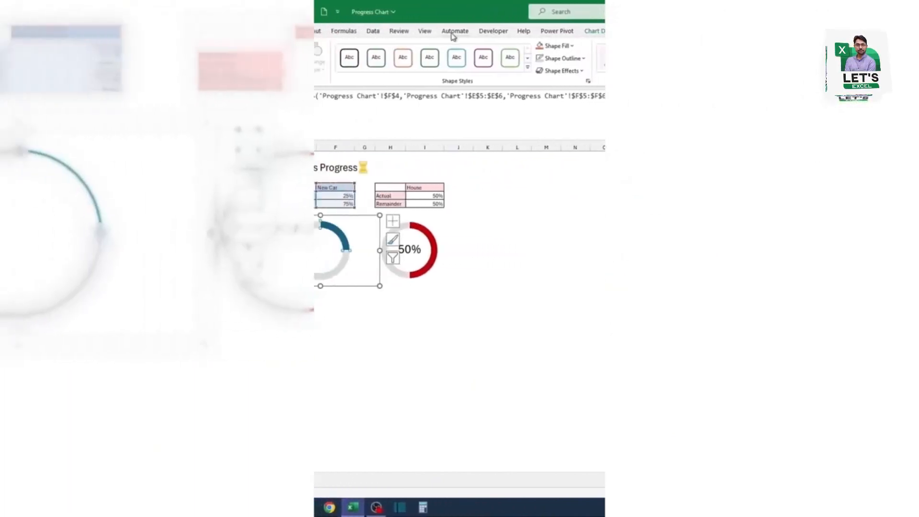
pyautogui.click(408, 49)
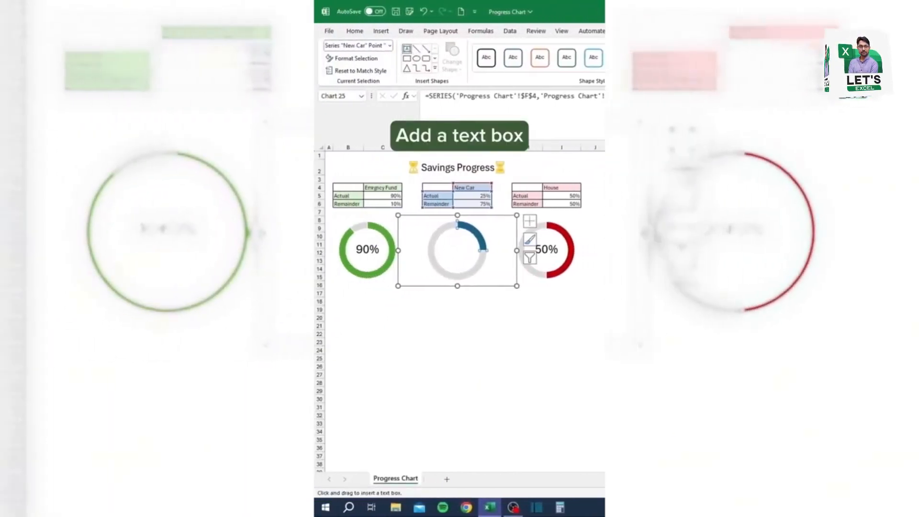
pyautogui.moveTo(438, 235); pyautogui.dragTo(478, 270)
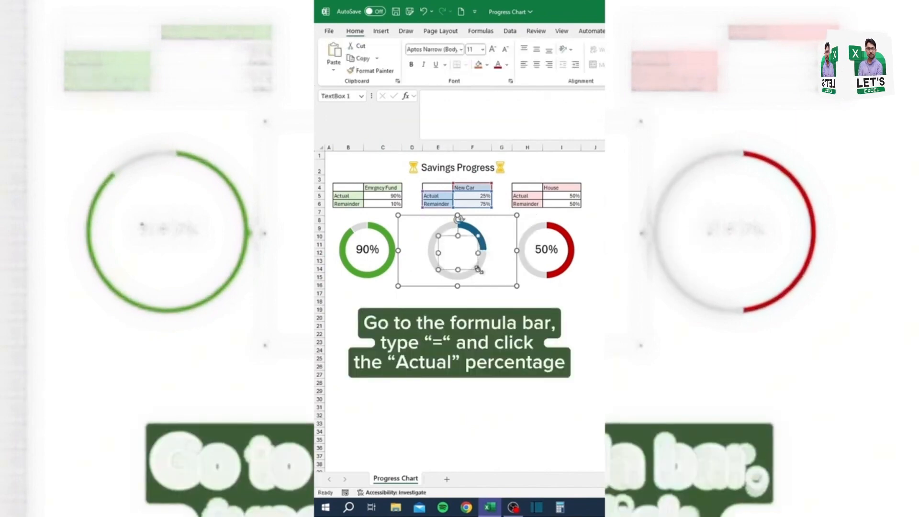
pyautogui.click(465, 102)
pyautogui.write('=')
pyautogui.click(470, 196)
pyautogui.press('Return')
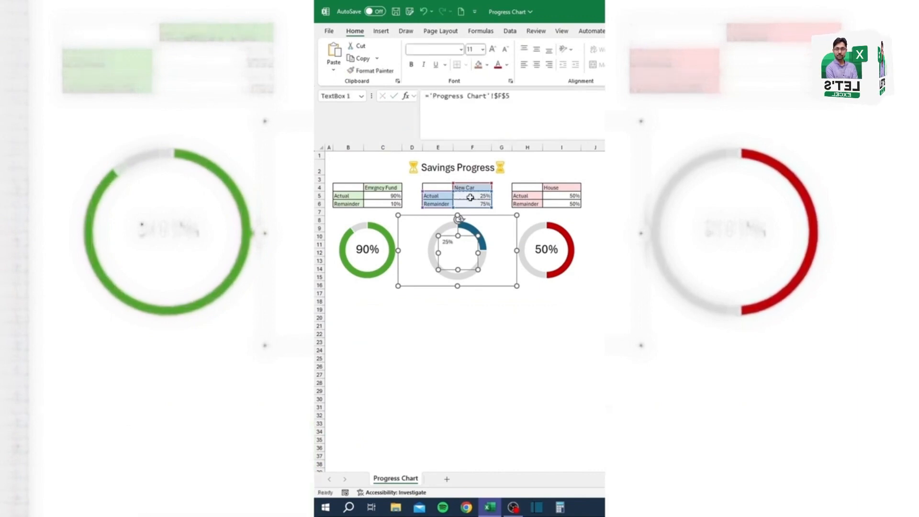
# Step: Set the doughnut's percentage text to size 24 and centre it horizontally and vertically in its text box
pyautogui.click(454, 244)
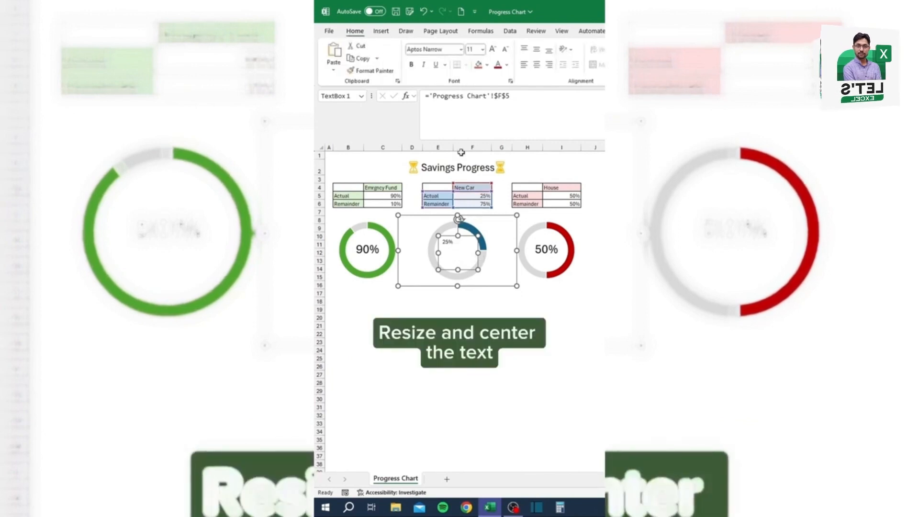
pyautogui.click(482, 49)
pyautogui.click(475, 171)
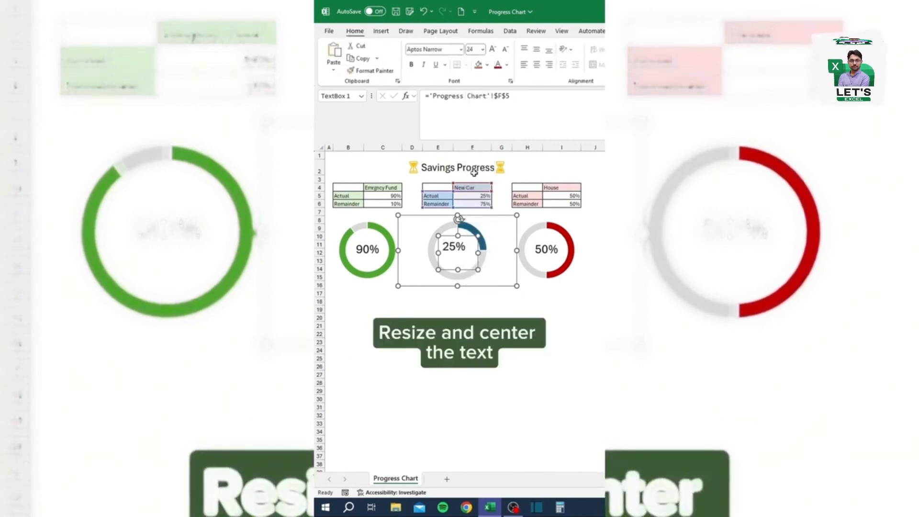
pyautogui.click(537, 64)
pyautogui.click(536, 49)
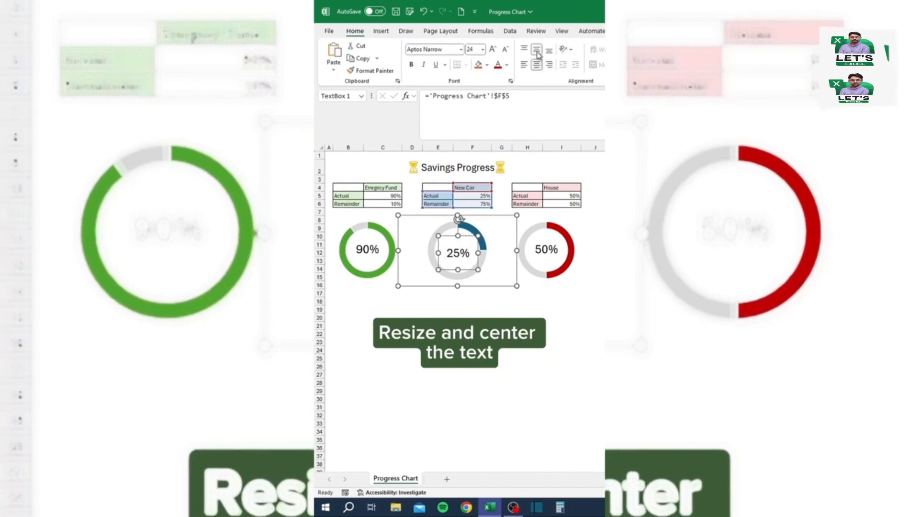
# Step: Change the New Car Actual percentage in cell F5 to 69
pyautogui.click(473, 193)
pyautogui.write('69')
pyautogui.press('Return')
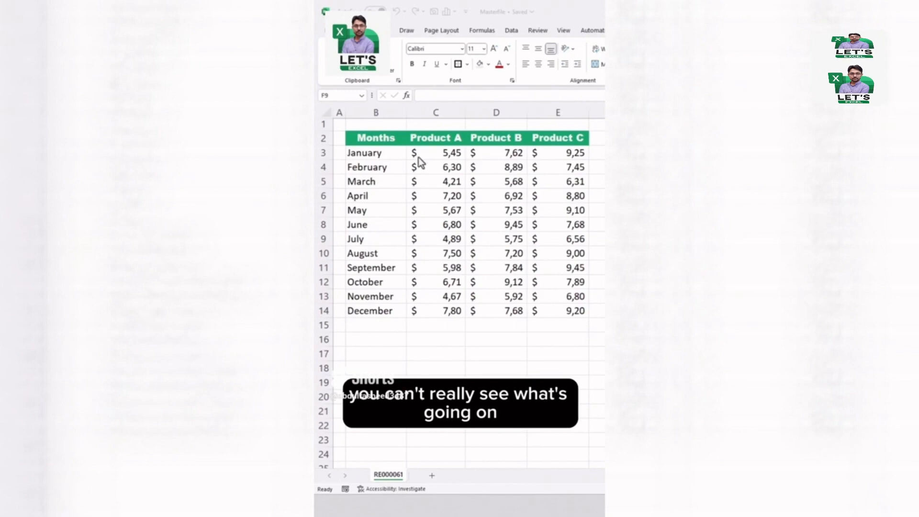
# Step: Create a default chart of the monthly Product A to C data on the worksheet, and another one on a separate chart sheet
pyautogui.click(429, 169)
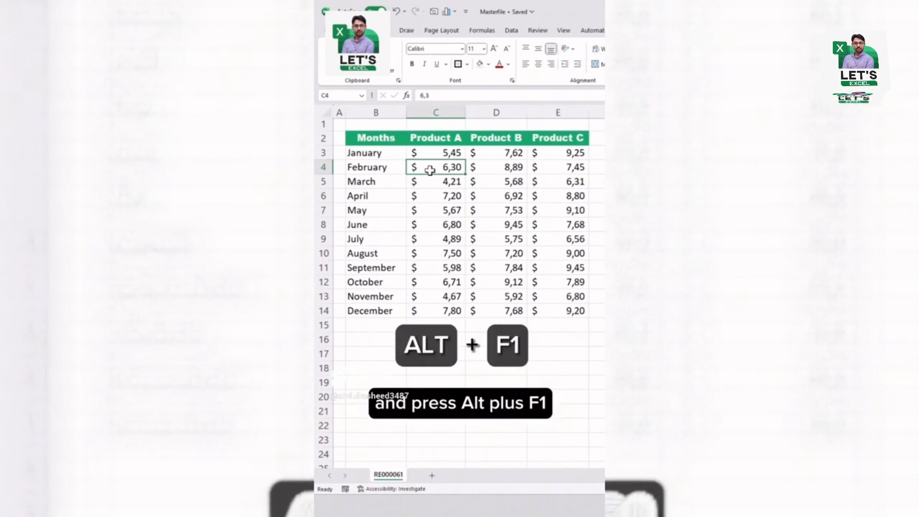
pyautogui.hotkey('alt', 'F1')
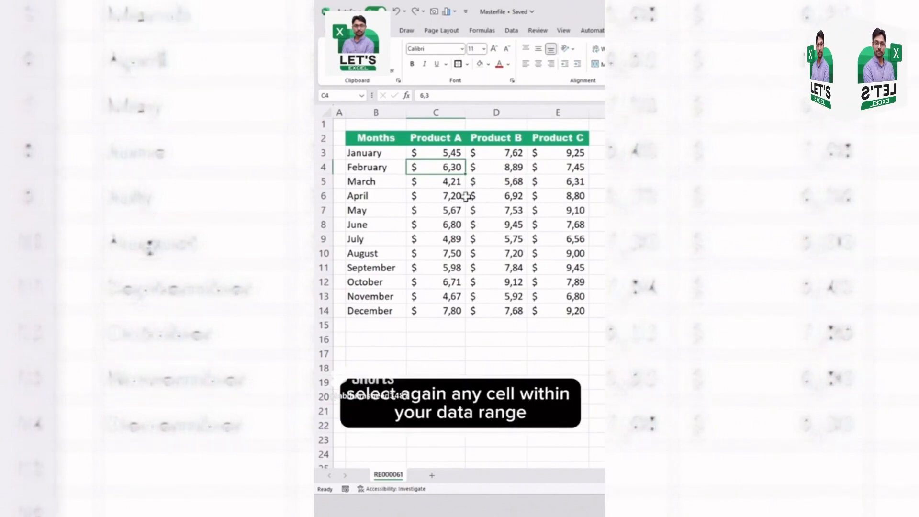
pyautogui.click(444, 184)
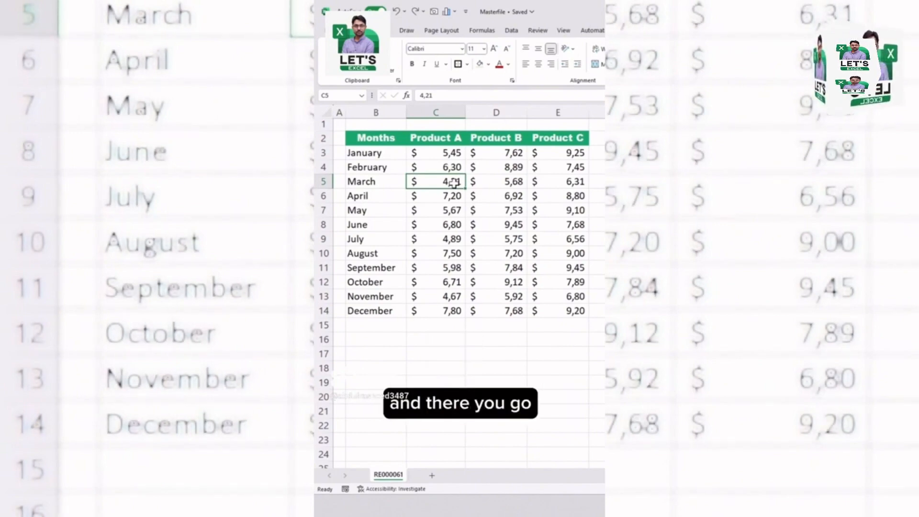
pyautogui.press('F11')
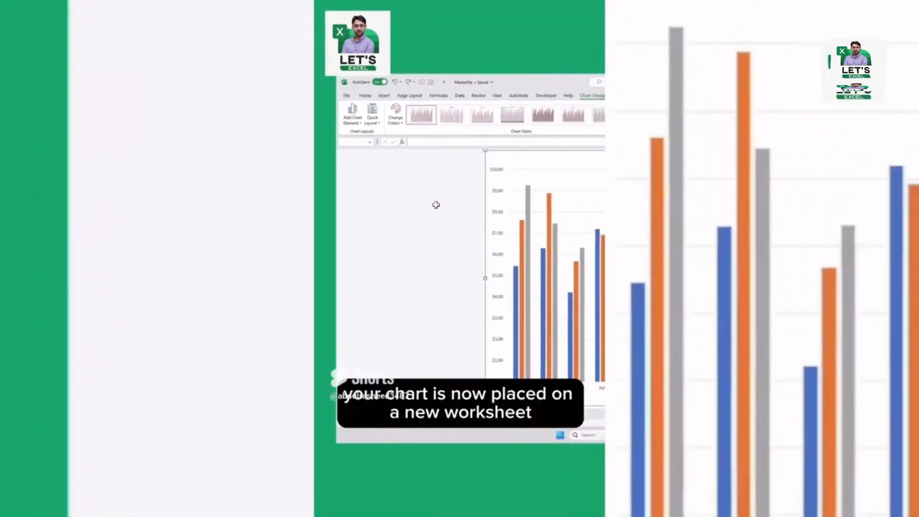